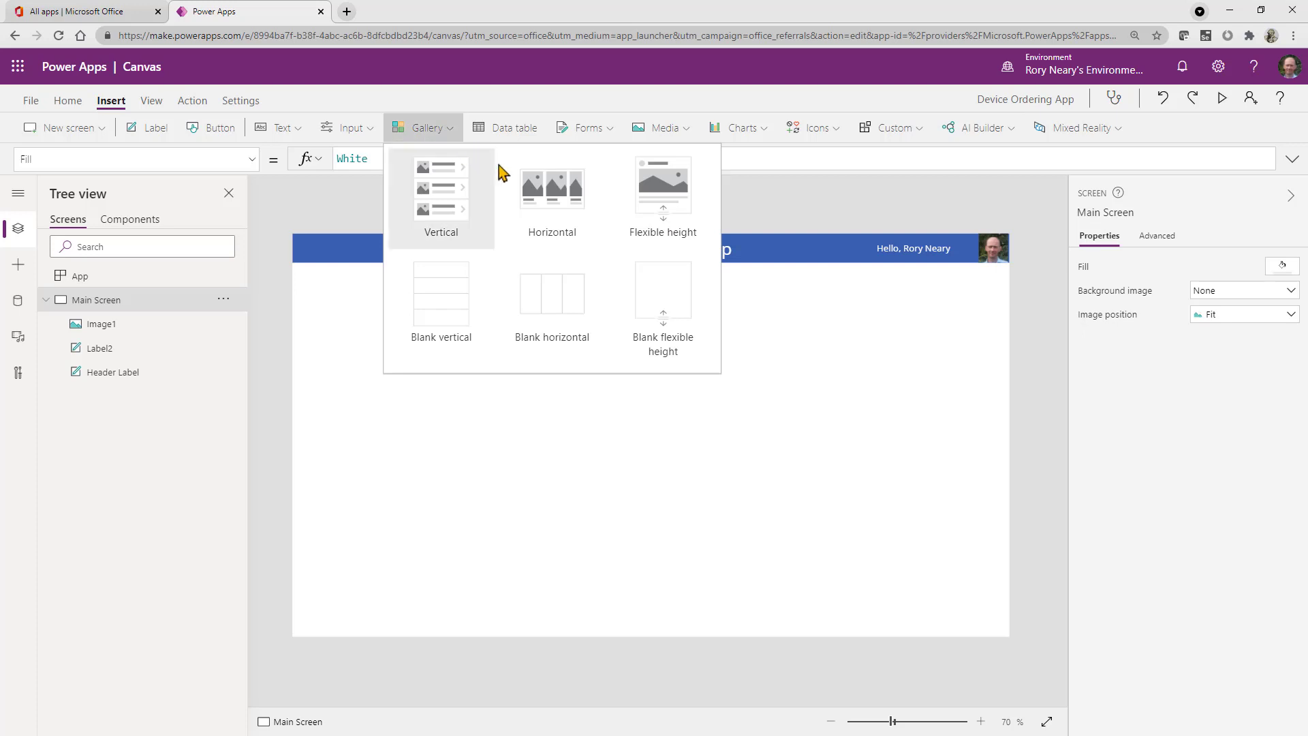
Insert a horizontal gallery on the Main Screen and rename it Gallery1.
click(552, 198)
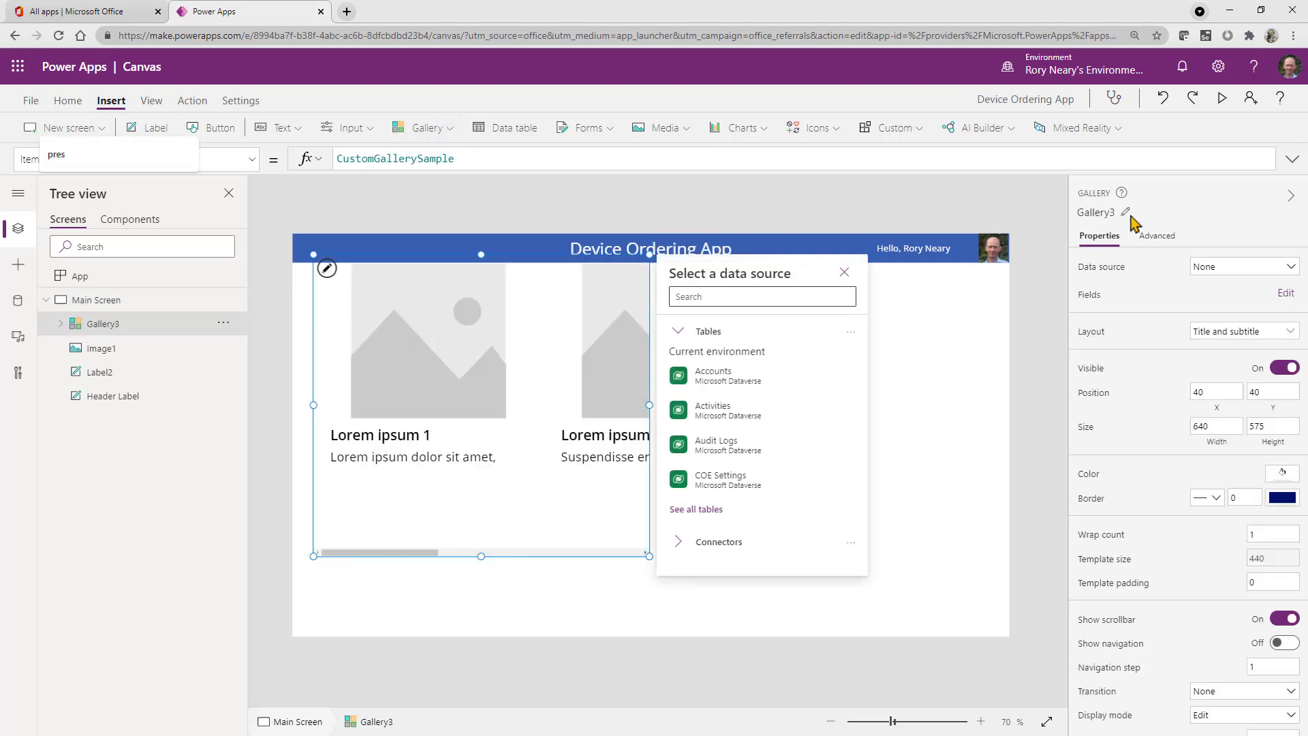
click(1130, 213)
click(1130, 213)
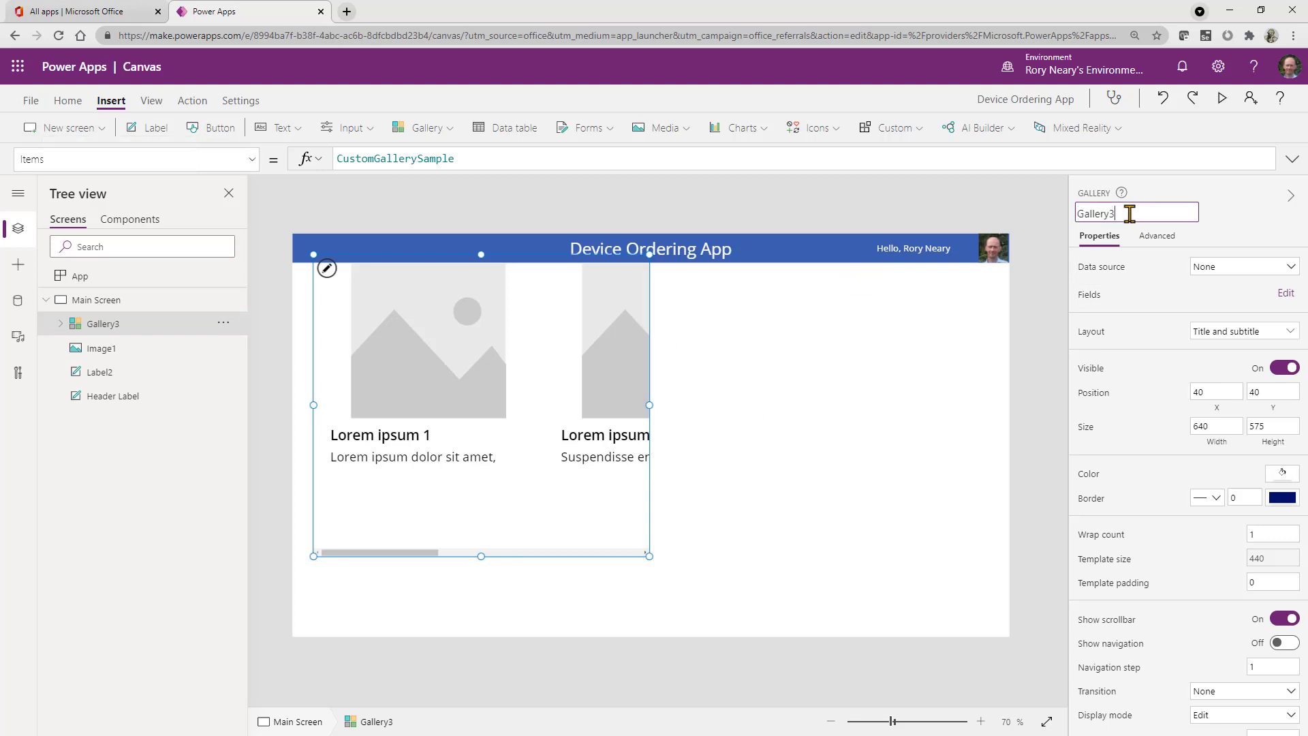
text(3)
key(Return)
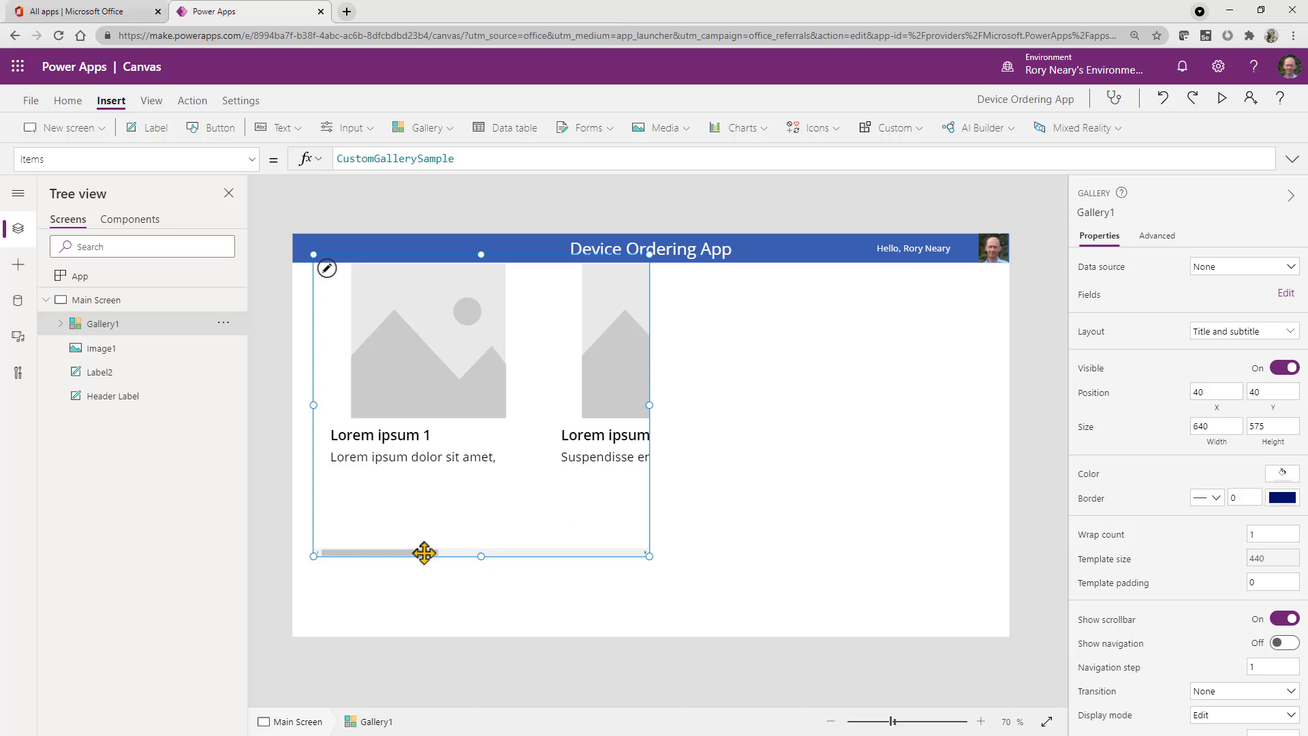
drag(424, 553, 397, 554)
Search the gallery's data sources for "excel" and choose Import from Excel.
click(1235, 274)
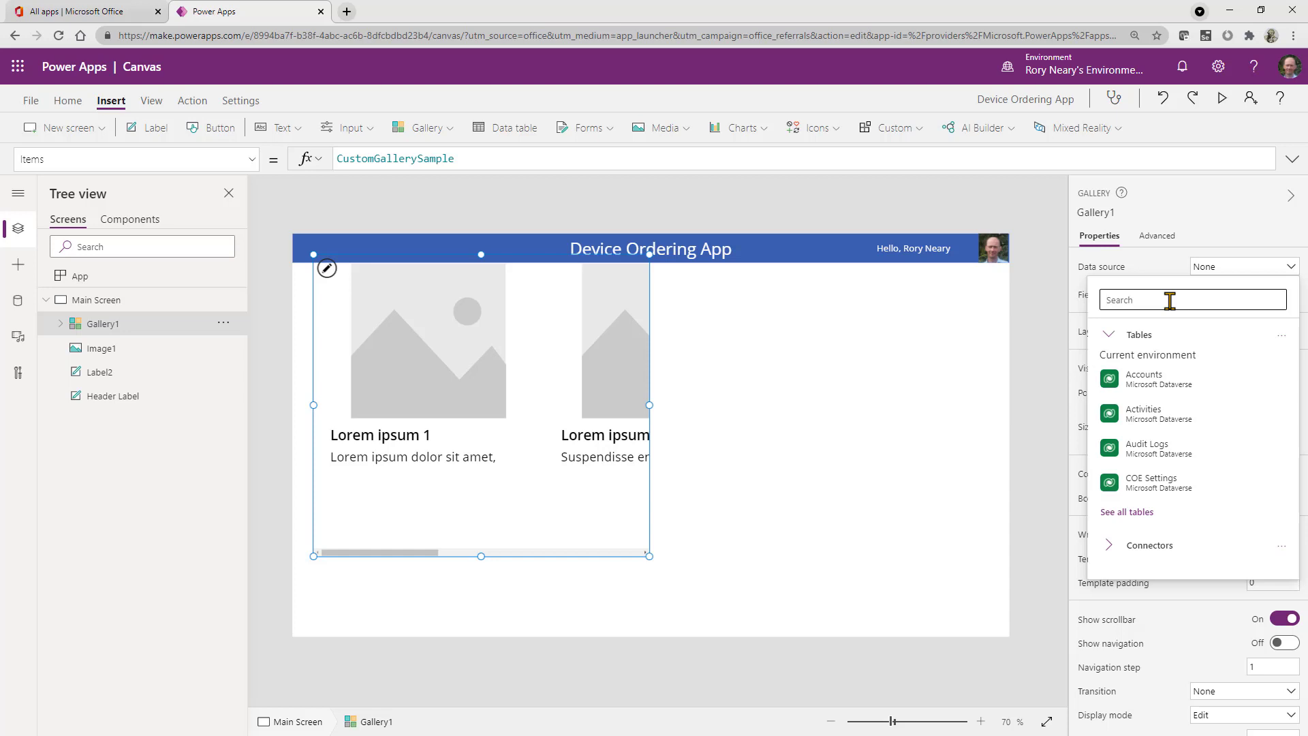
text(excel)
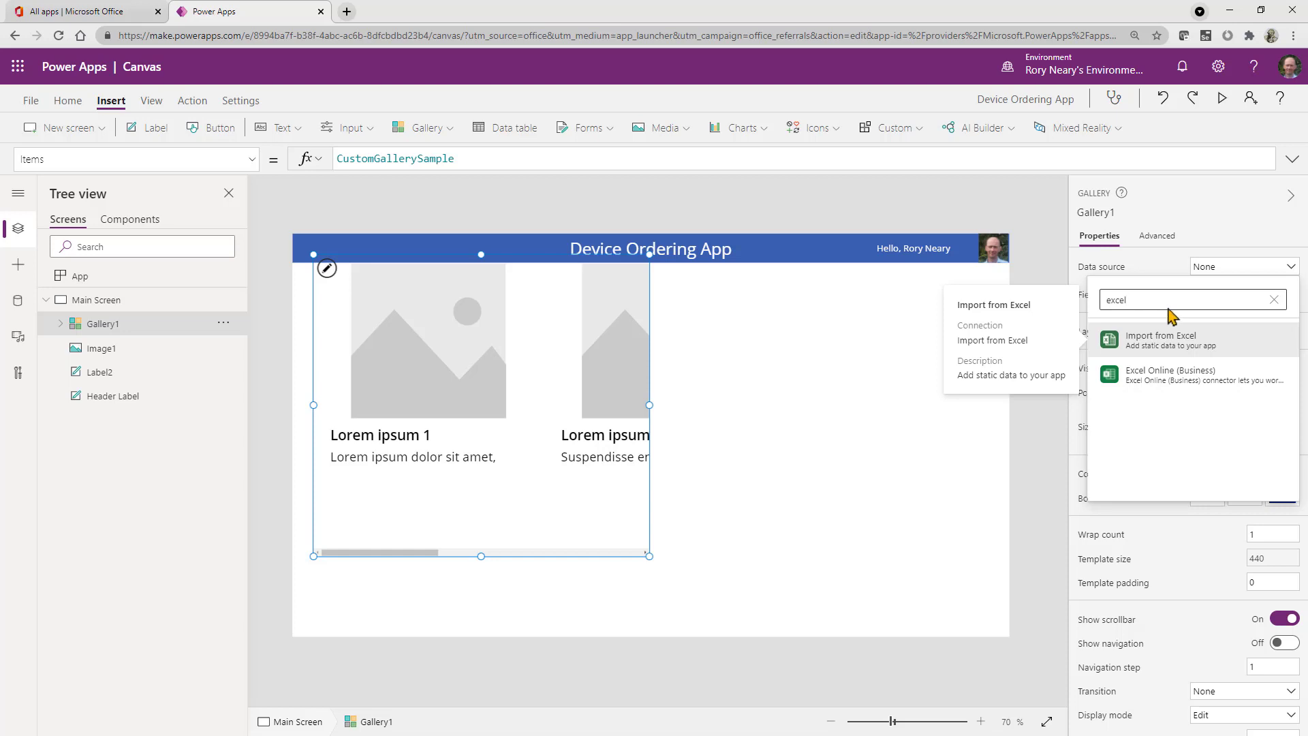
click(1158, 347)
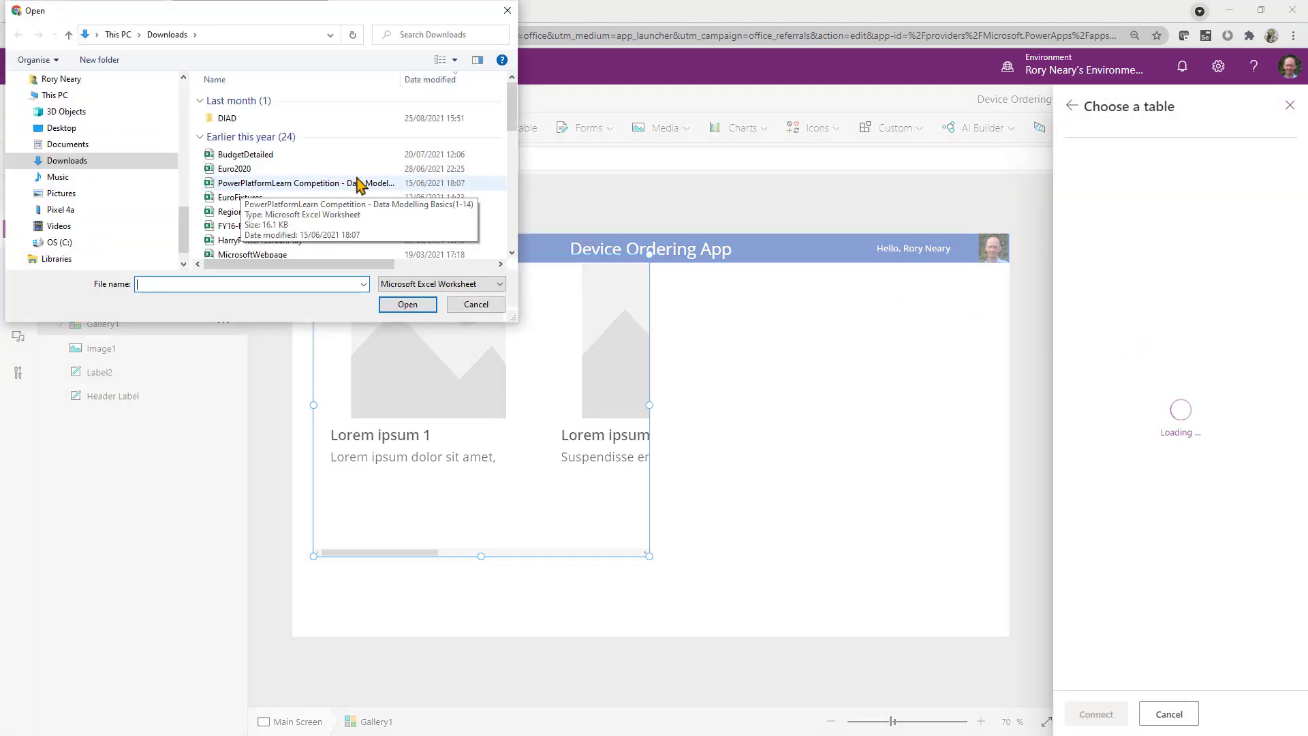
Open the Device-Order-Data workbook from the AppInADay\PAHandsOnLabContent folder on the C: drive.
drag(183, 204, 182, 85)
scroll(27, 211, down, 10)
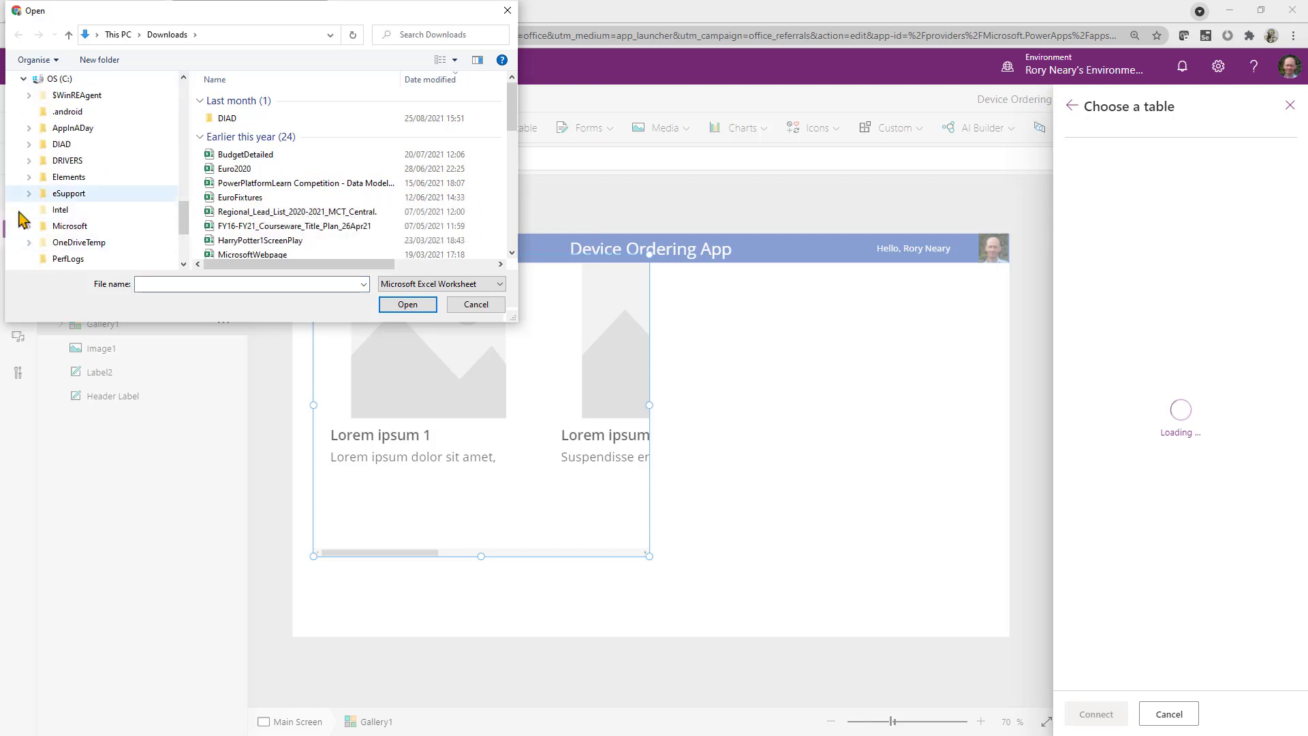
click(28, 128)
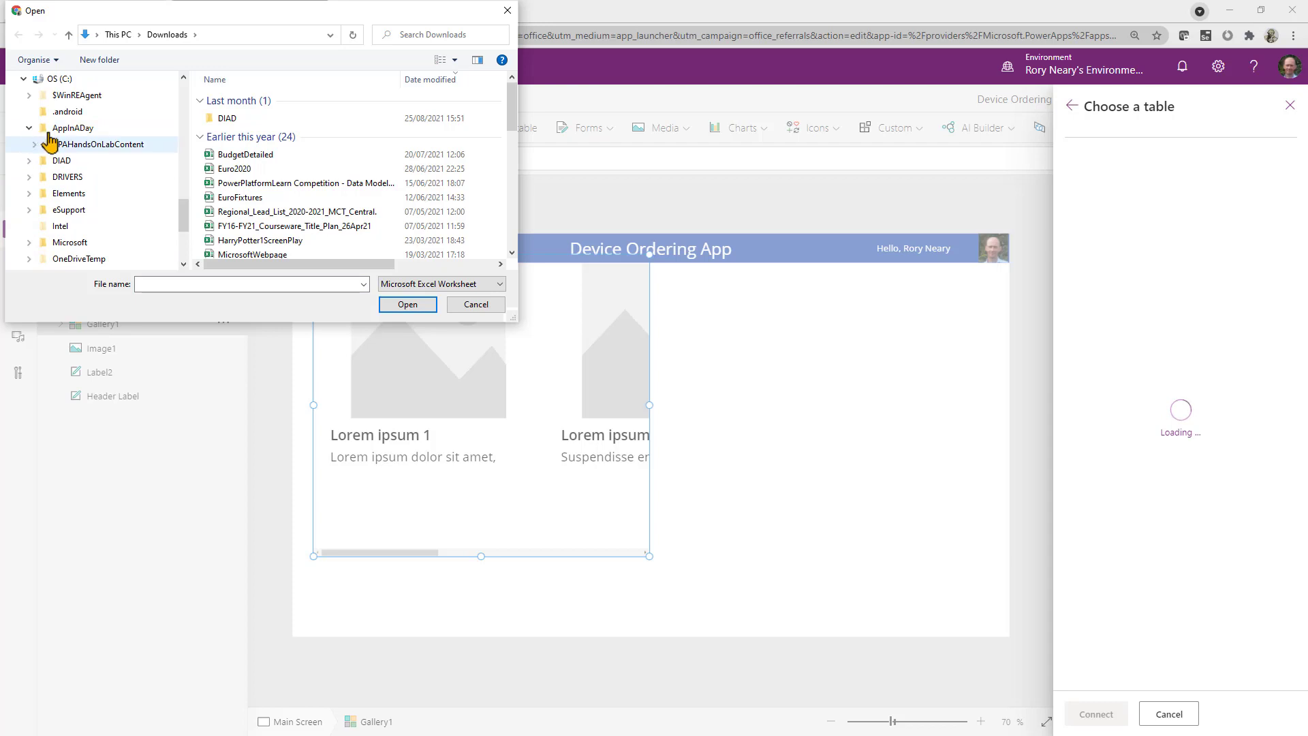
click(76, 144)
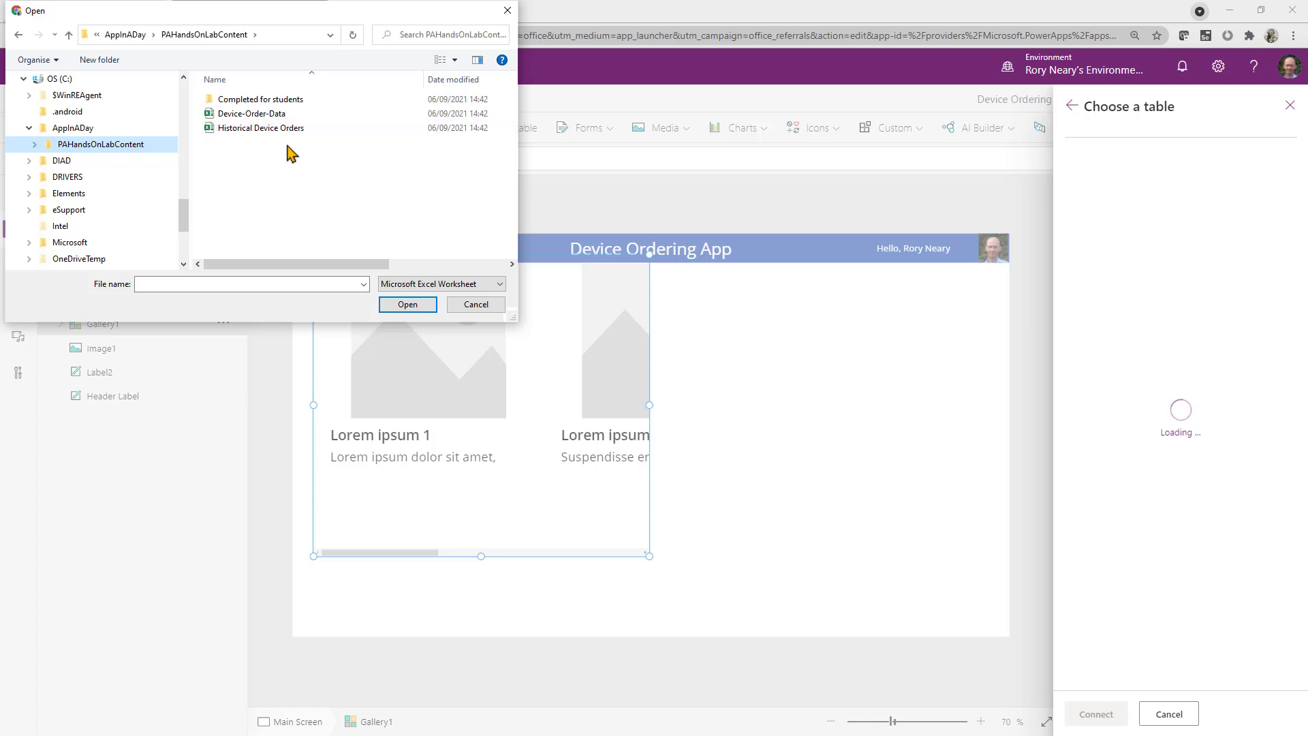
click(271, 116)
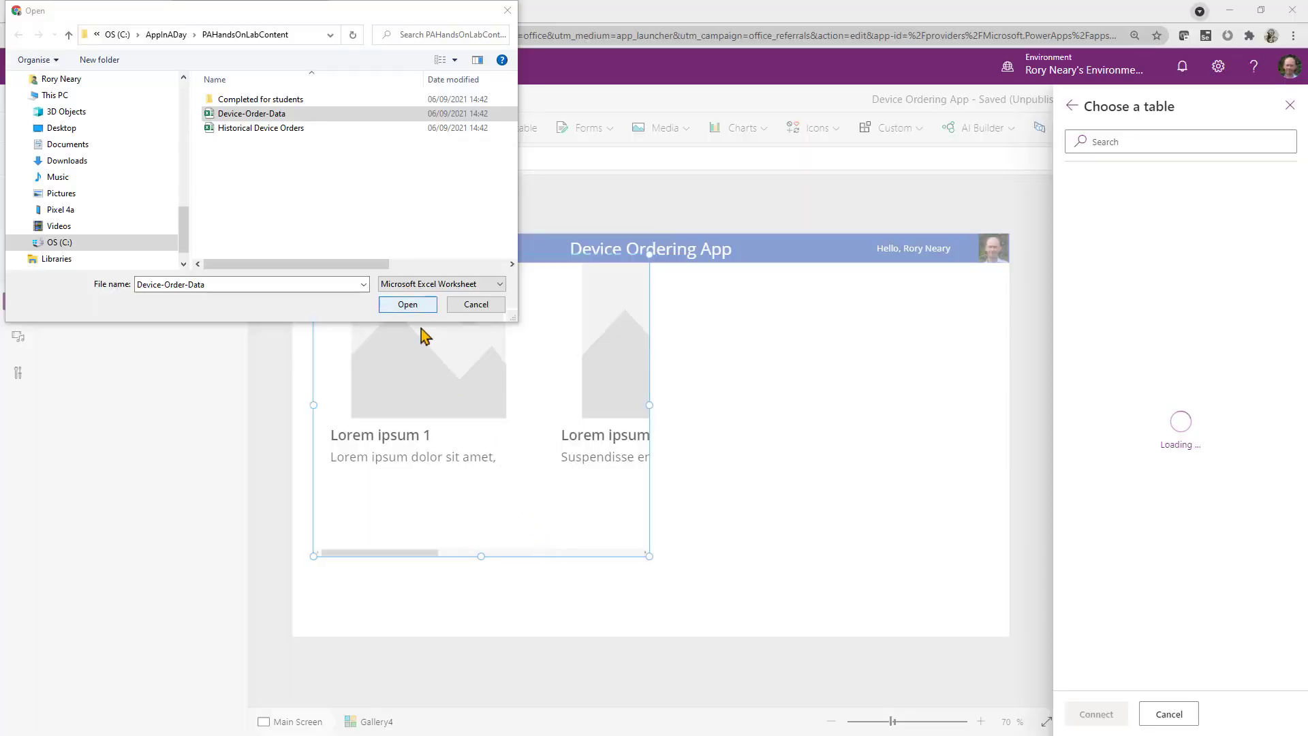
click(410, 307)
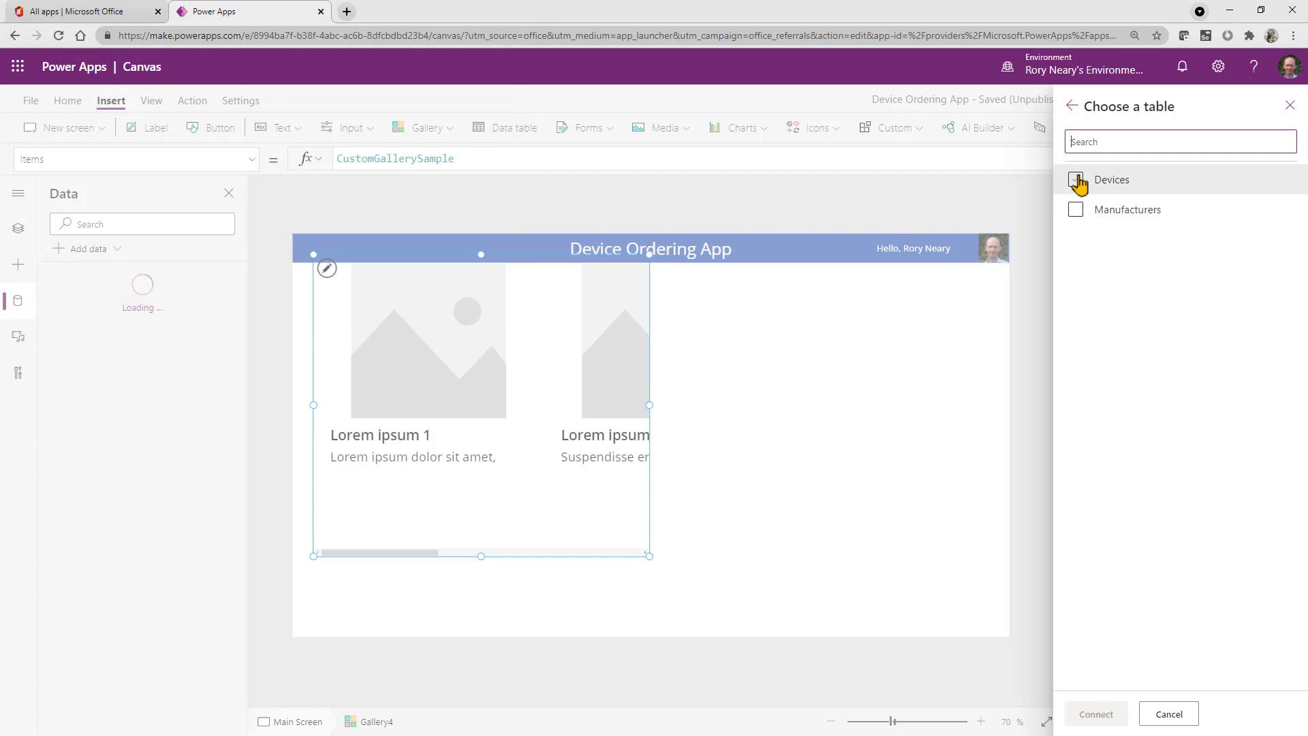
Connect the Devices and Manufacturers tables to the app and check the gallery's data source selection.
click(1077, 180)
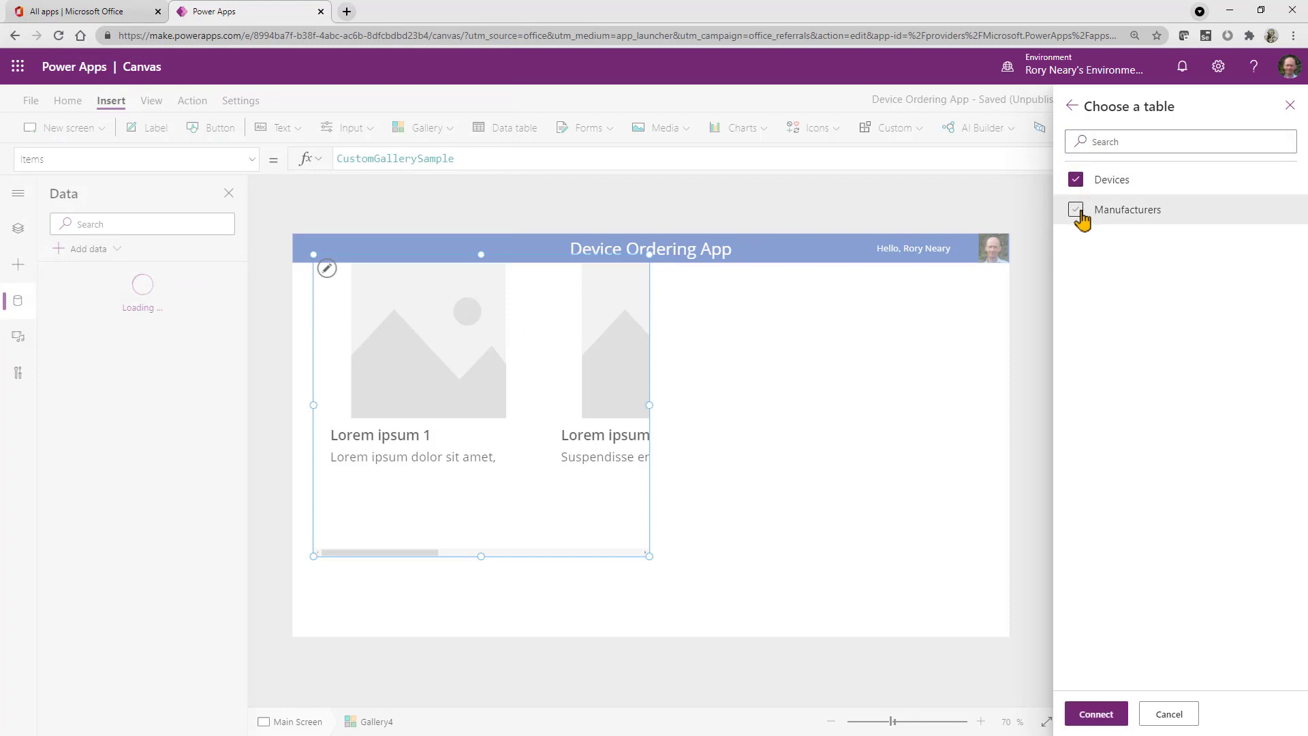
click(1077, 210)
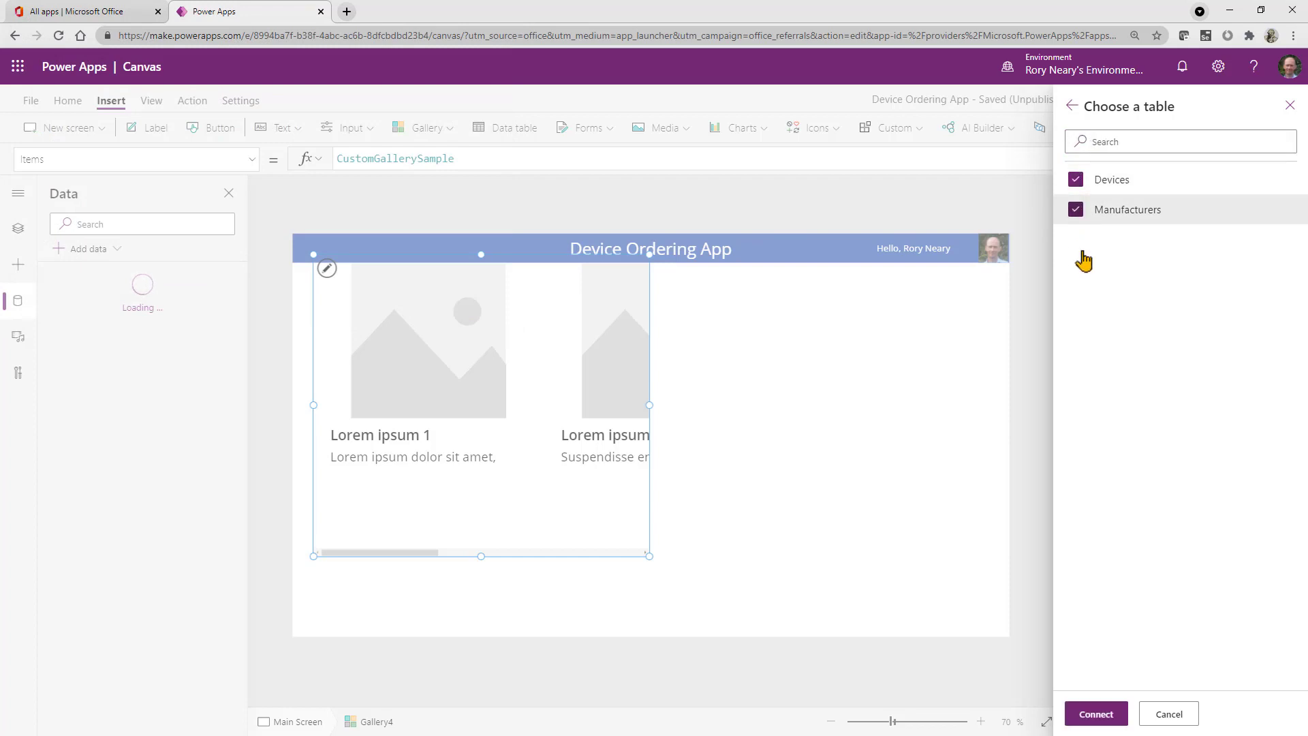
click(1097, 714)
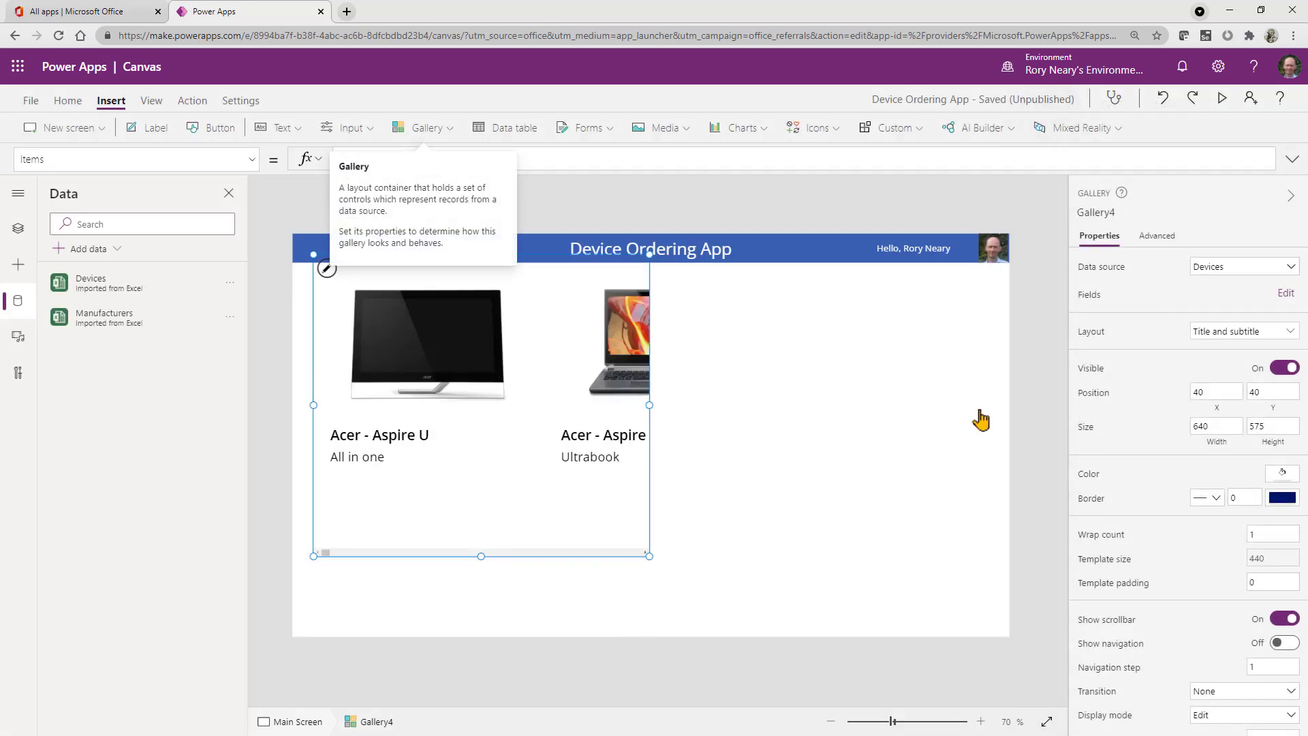
click(1236, 267)
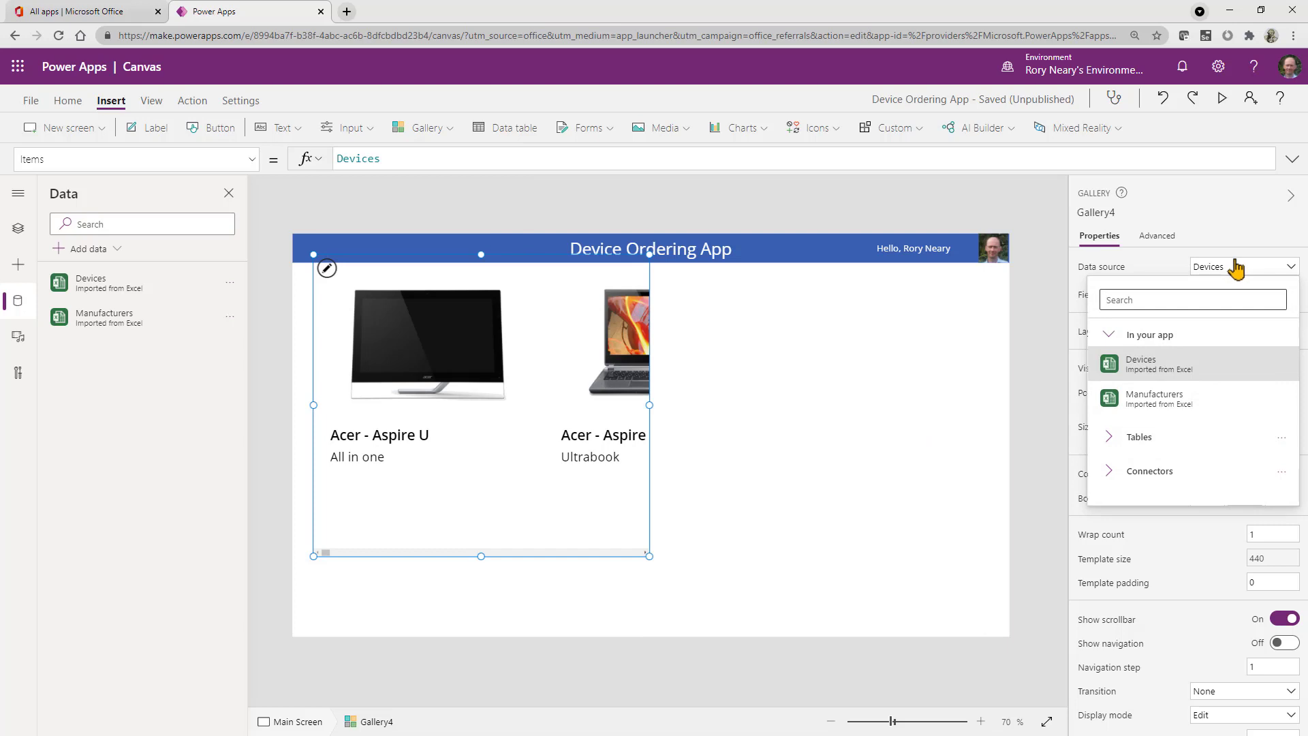
click(1234, 265)
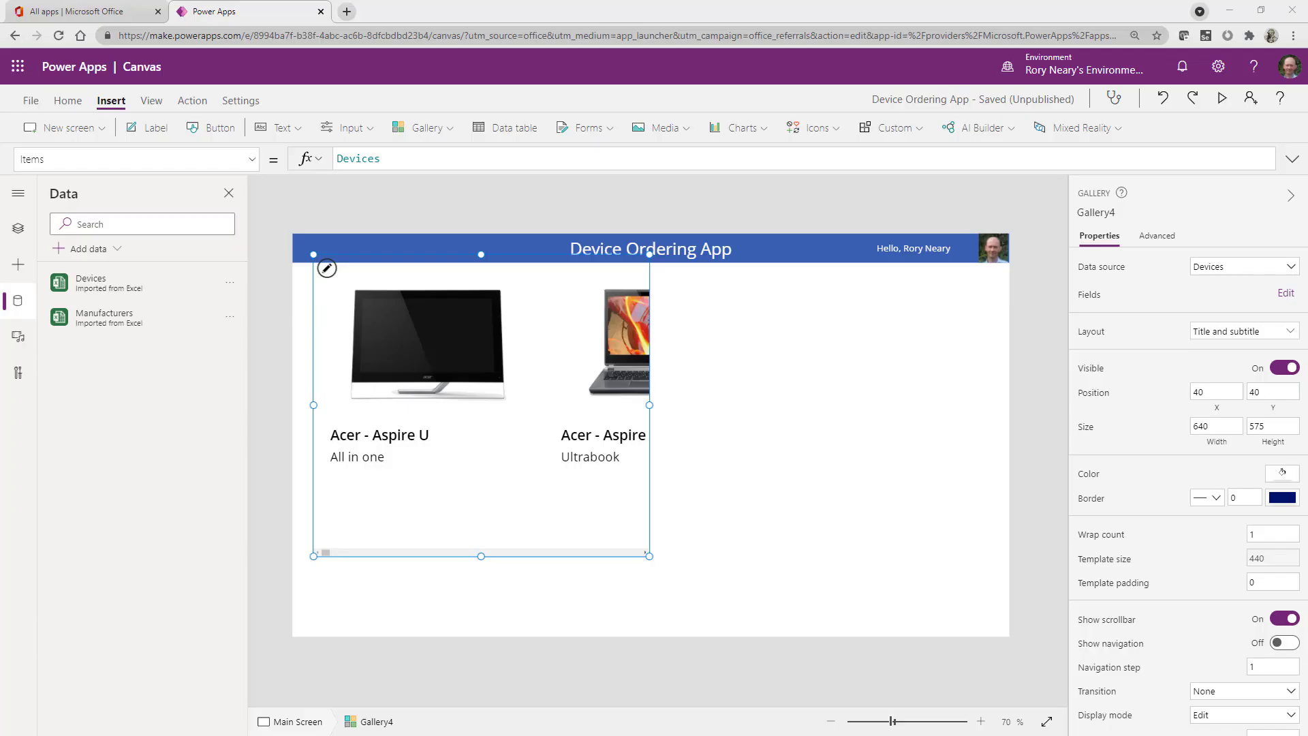
Widen the device gallery to about 1326 and narrow its item template to about 215.
drag(649, 405, 1021, 405)
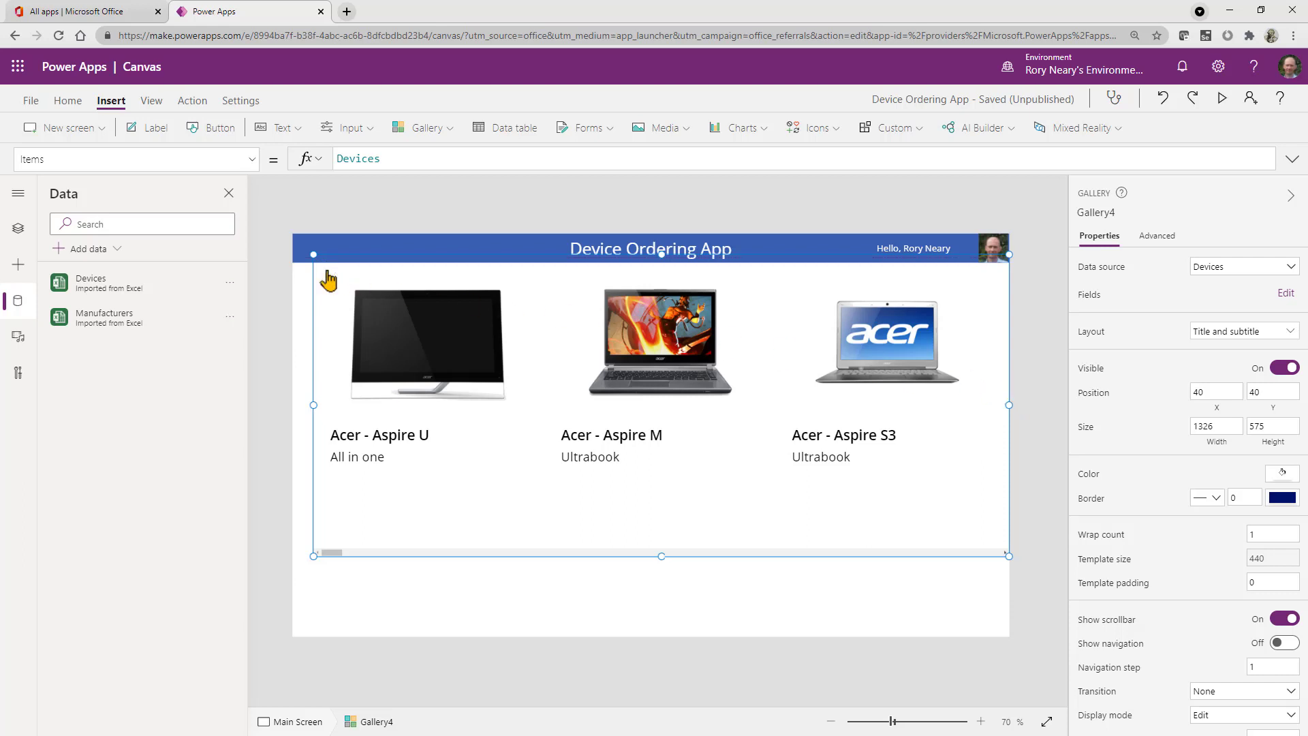
click(328, 273)
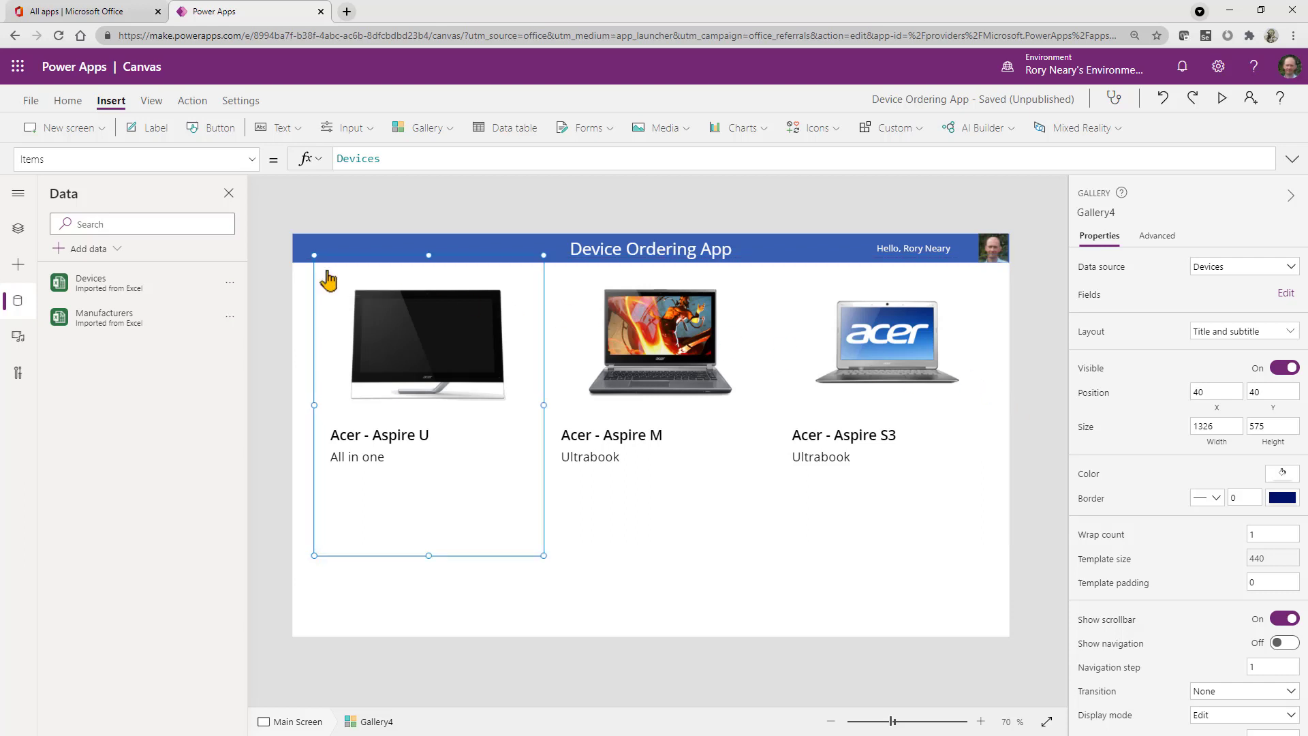
drag(532, 408, 426, 407)
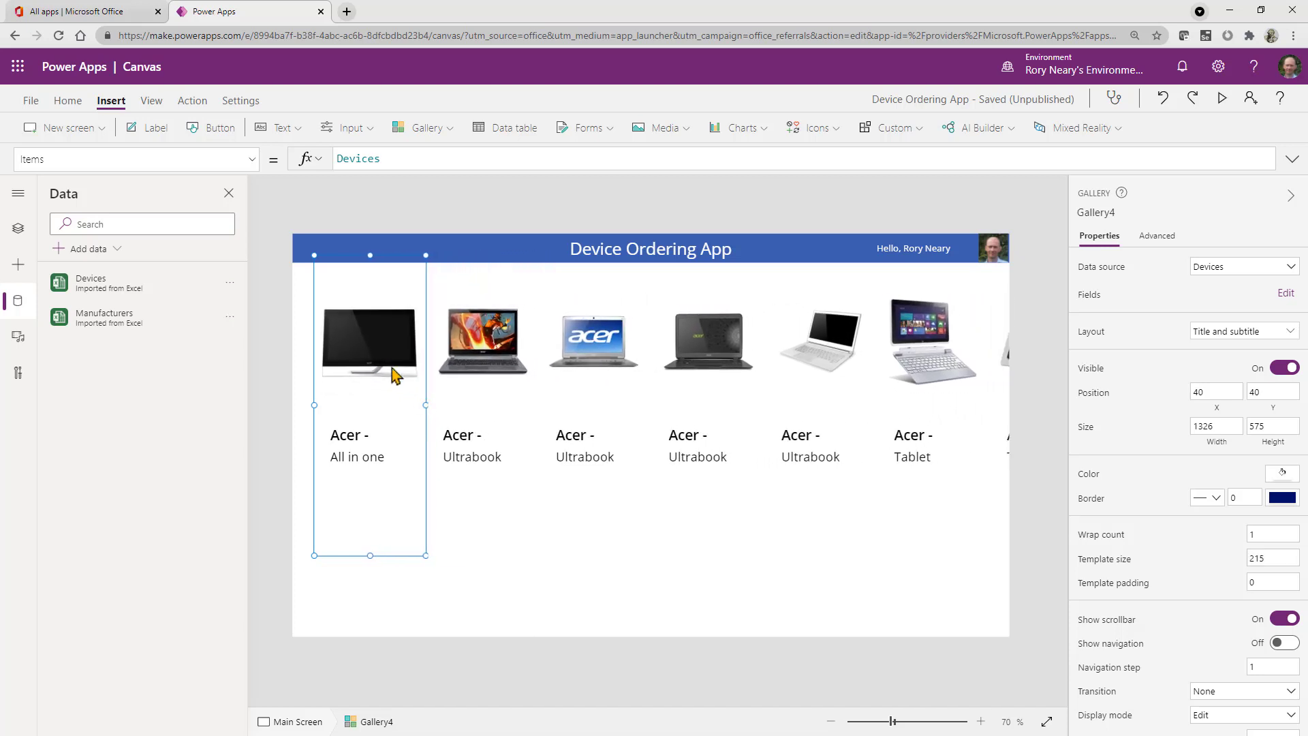
Inspect the Width formula of the device image in the gallery's first item.
click(371, 349)
click(150, 163)
text(W)
key(Return)
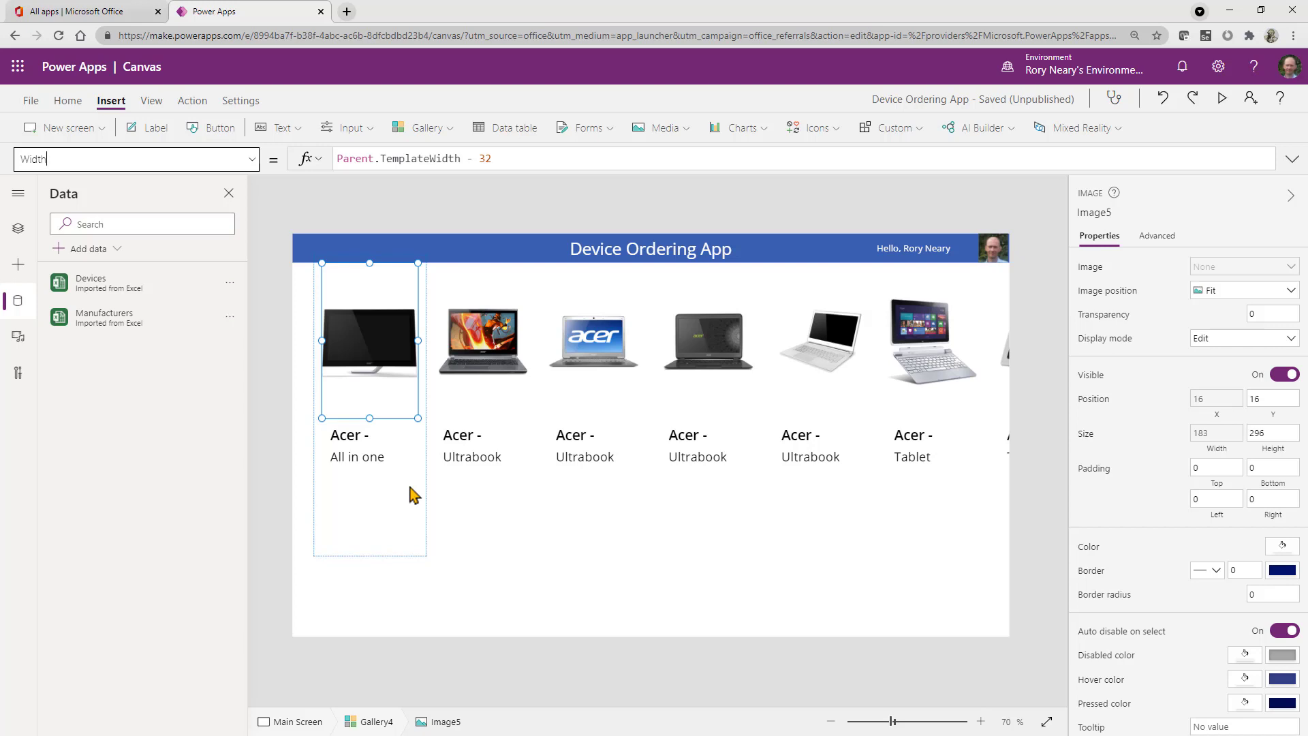
click(380, 509)
click(374, 434)
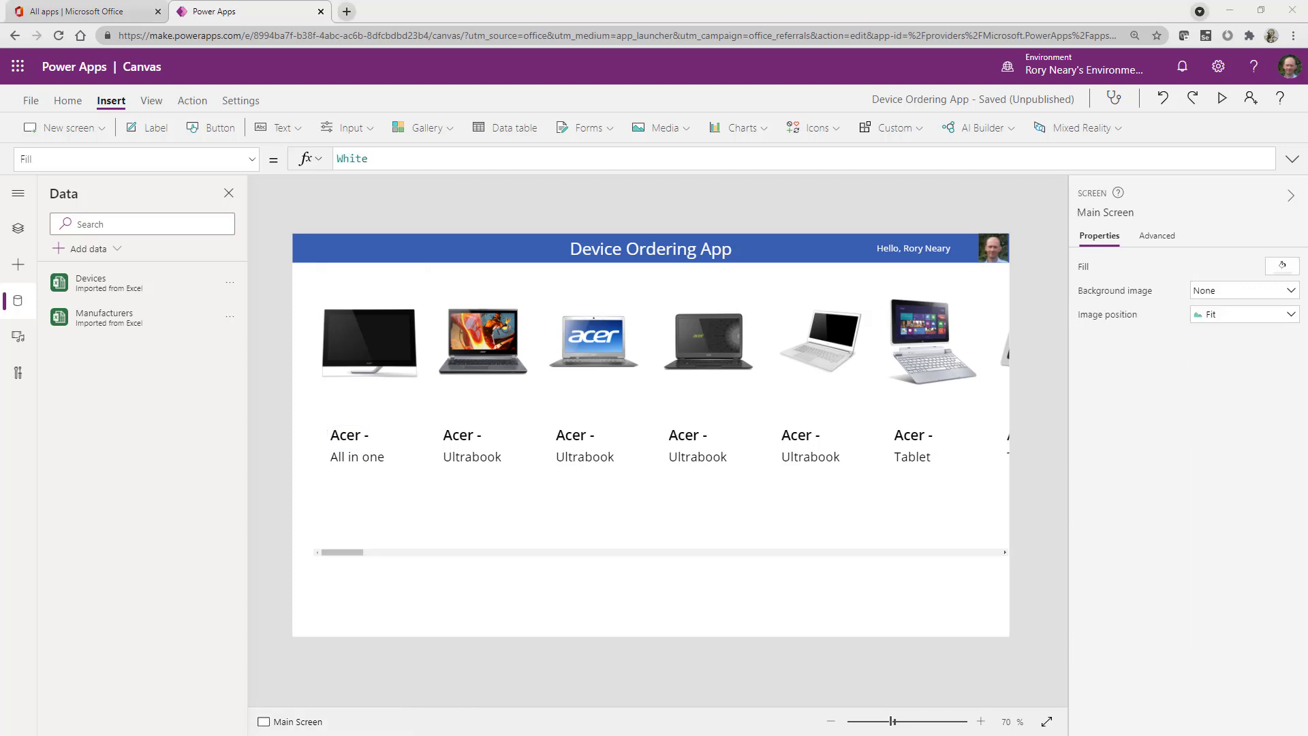
Resize the device gallery to about 1097 by 560, placed at about X 268, Y 55 below the header.
click(394, 553)
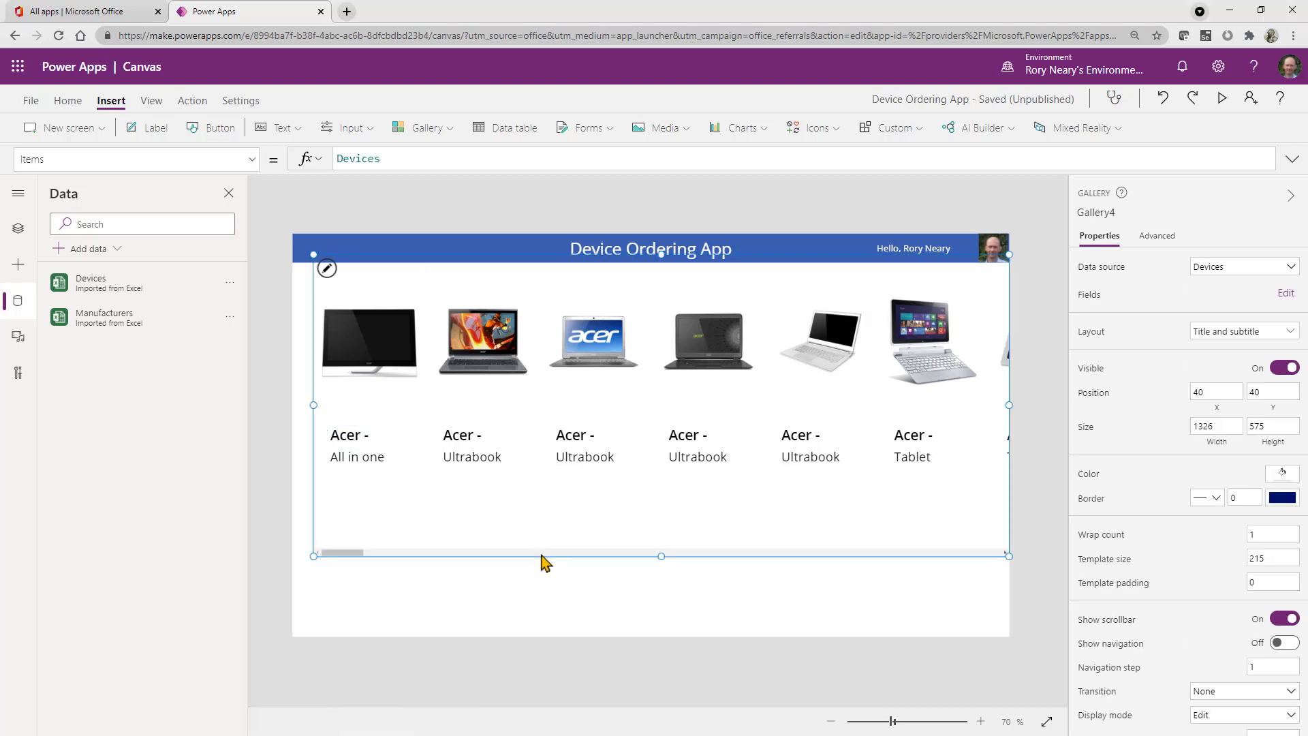
drag(316, 405, 434, 431)
drag(717, 254, 720, 266)
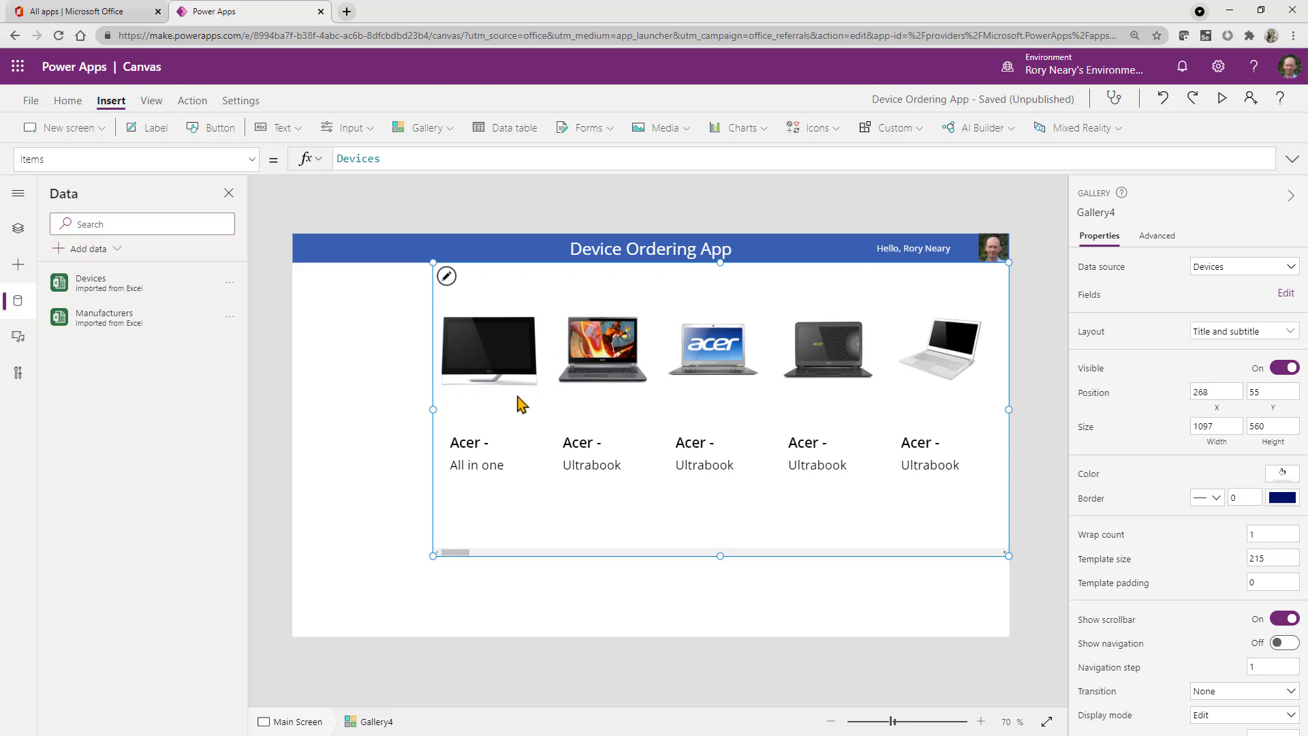
Narrow the gallery's item template to about 172 and move the device name and type labels up closer to the image.
click(511, 361)
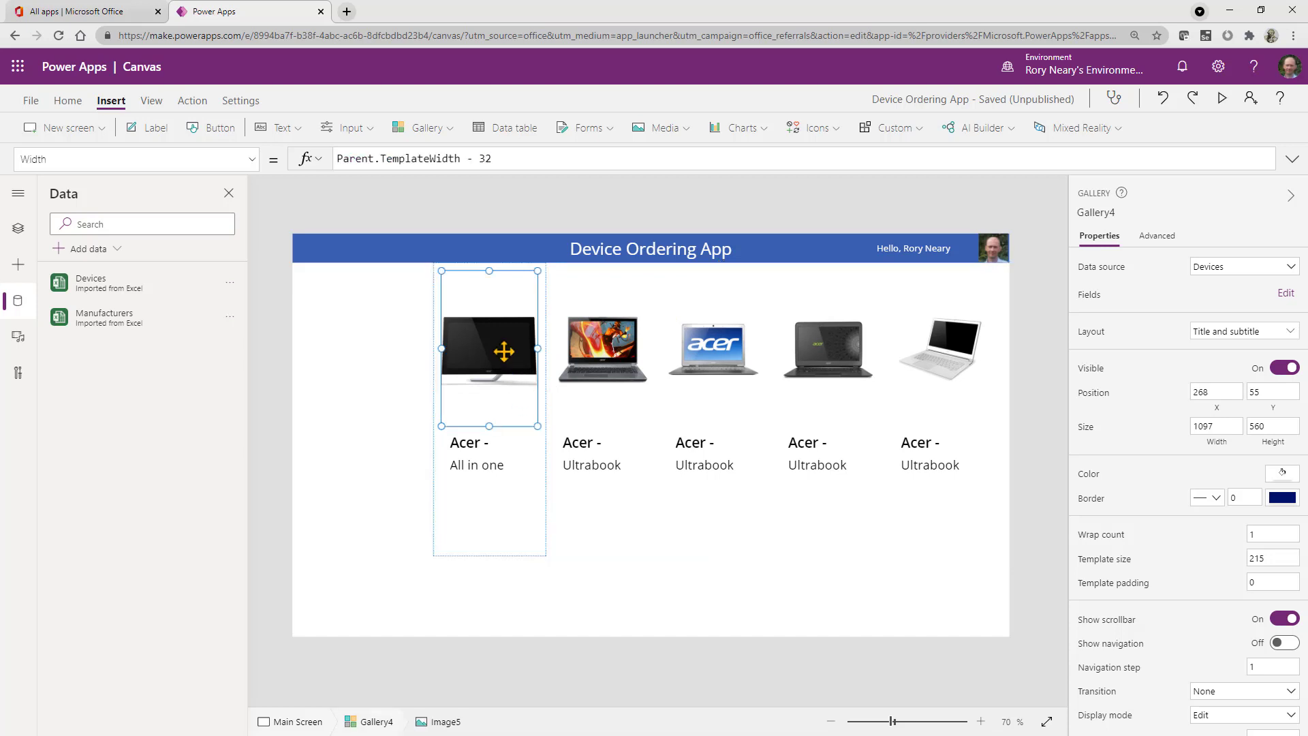
click(534, 477)
drag(544, 408, 474, 419)
click(475, 439)
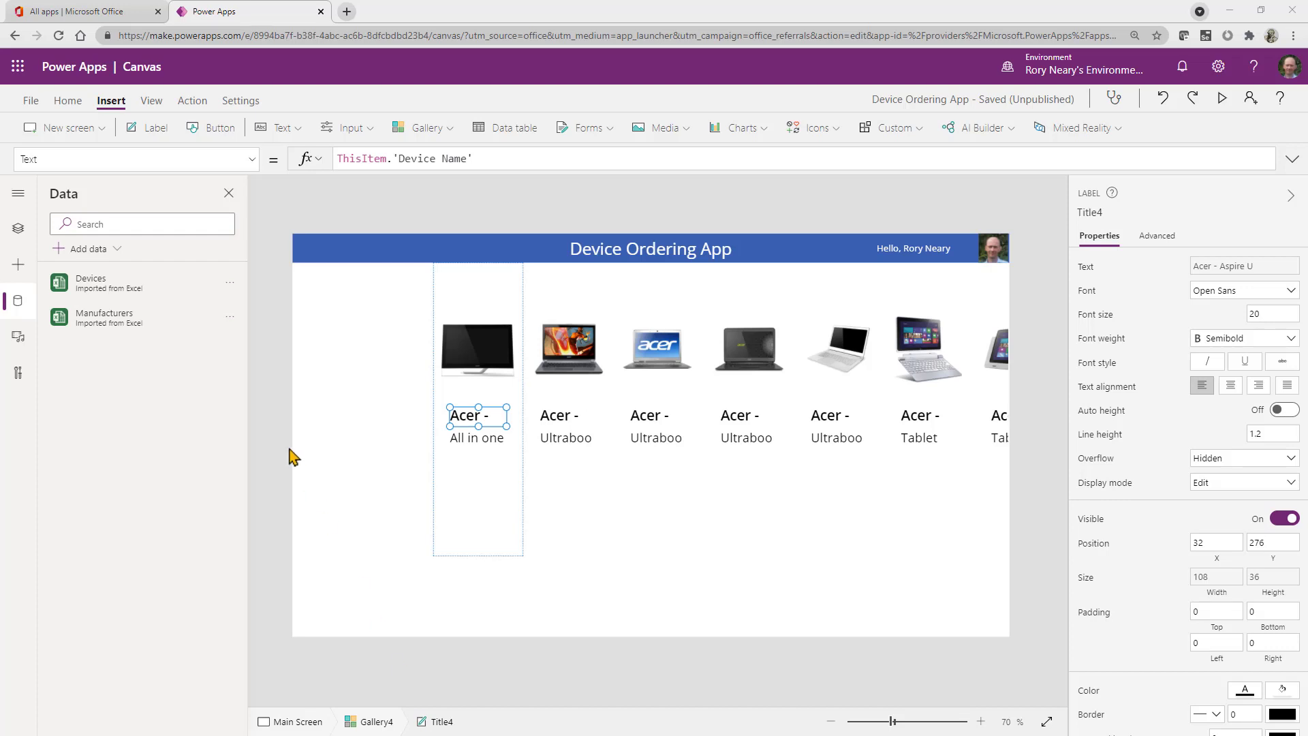
click(431, 129)
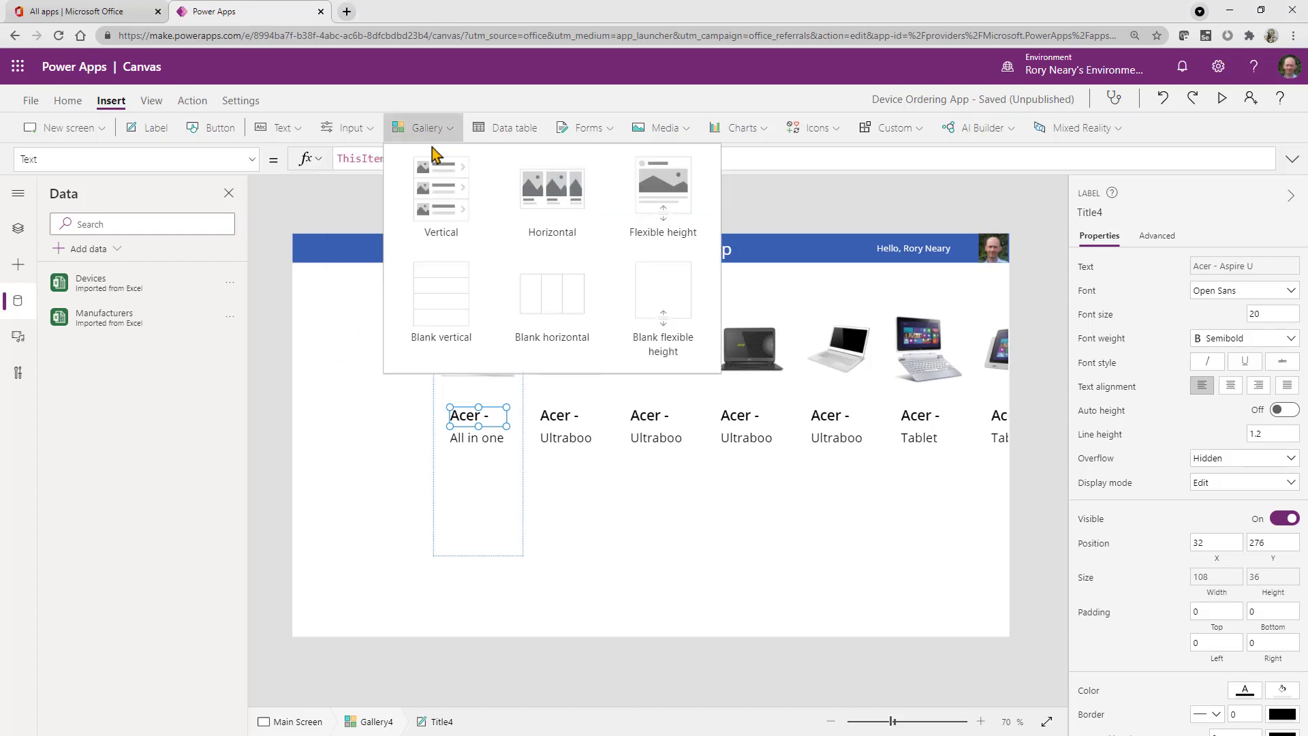
click(440, 195)
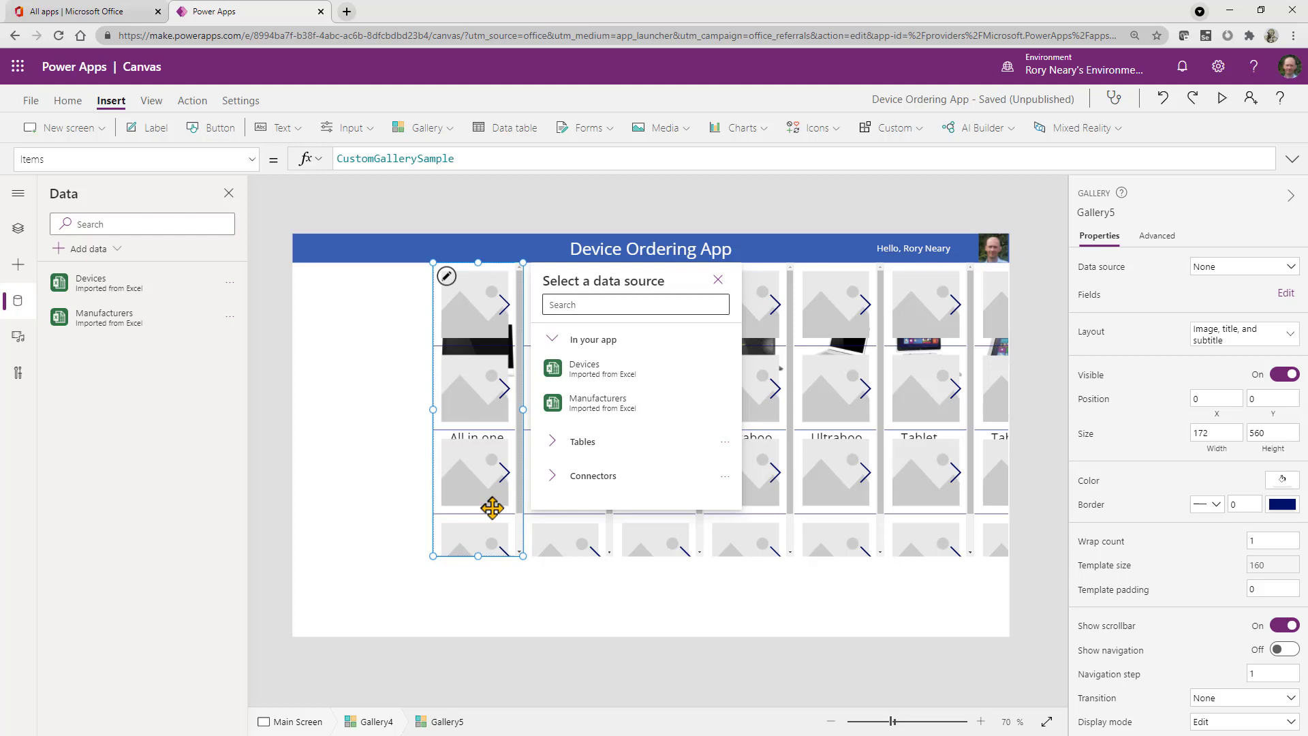
click(15, 228)
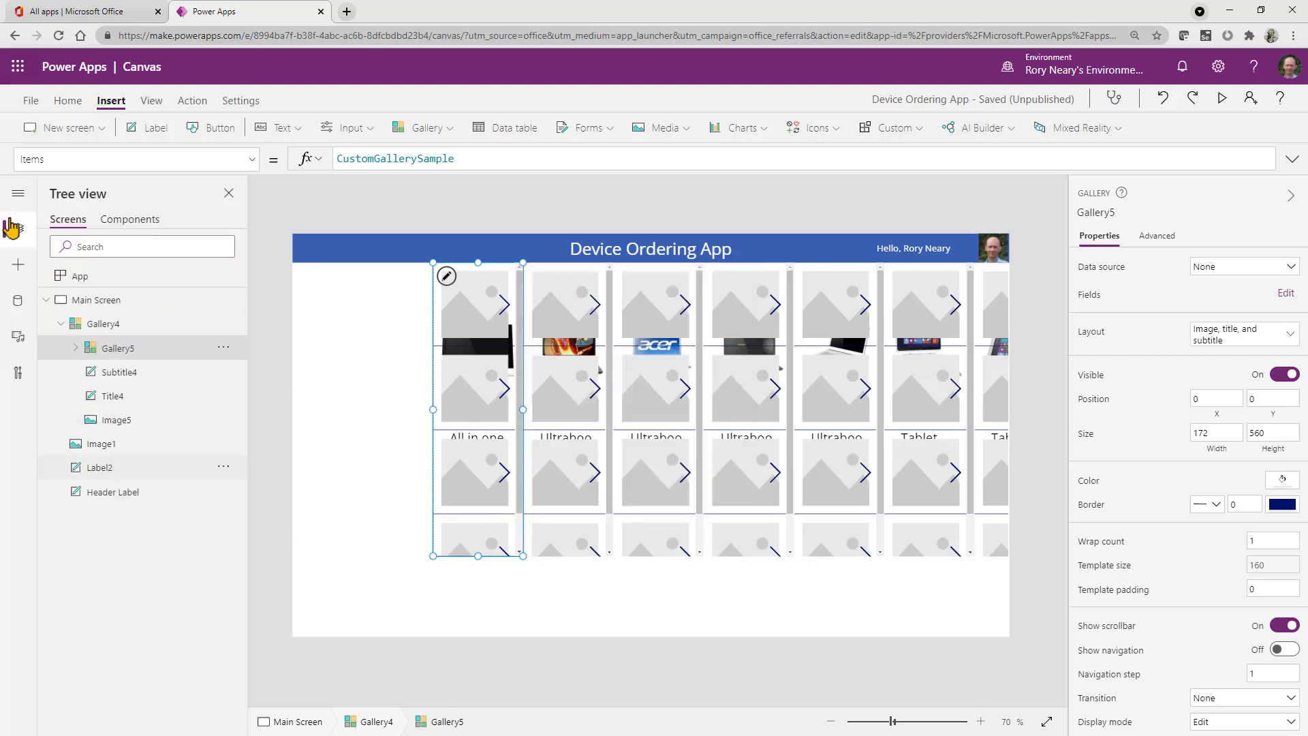
click(224, 348)
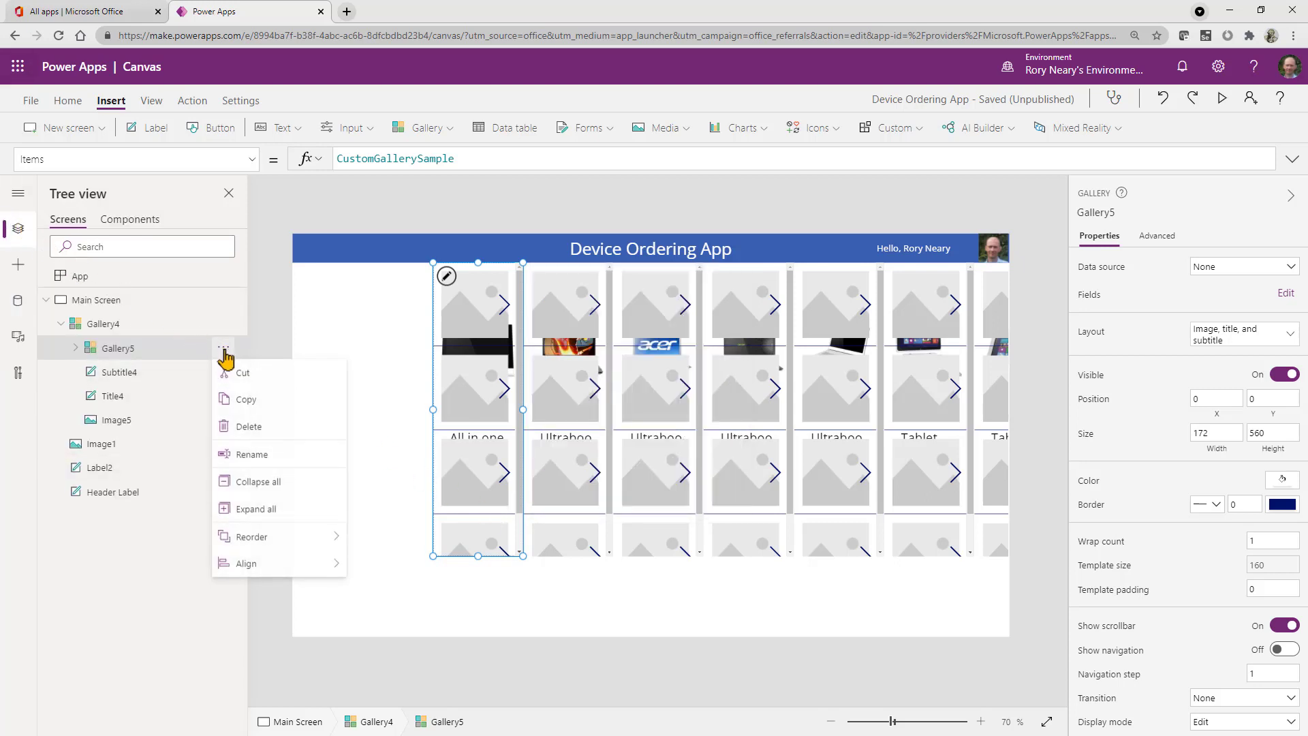
click(268, 432)
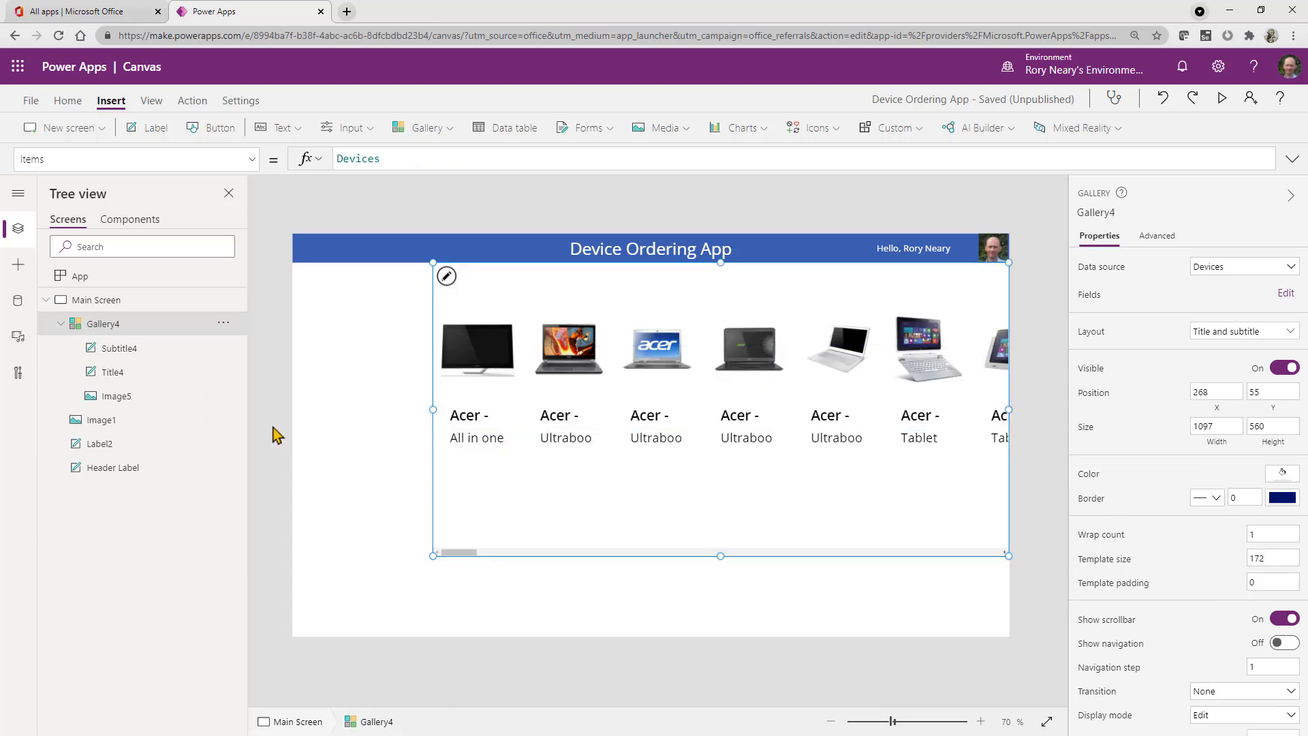
Insert a vertical gallery directly on the Main Screen, outside the device gallery.
click(339, 303)
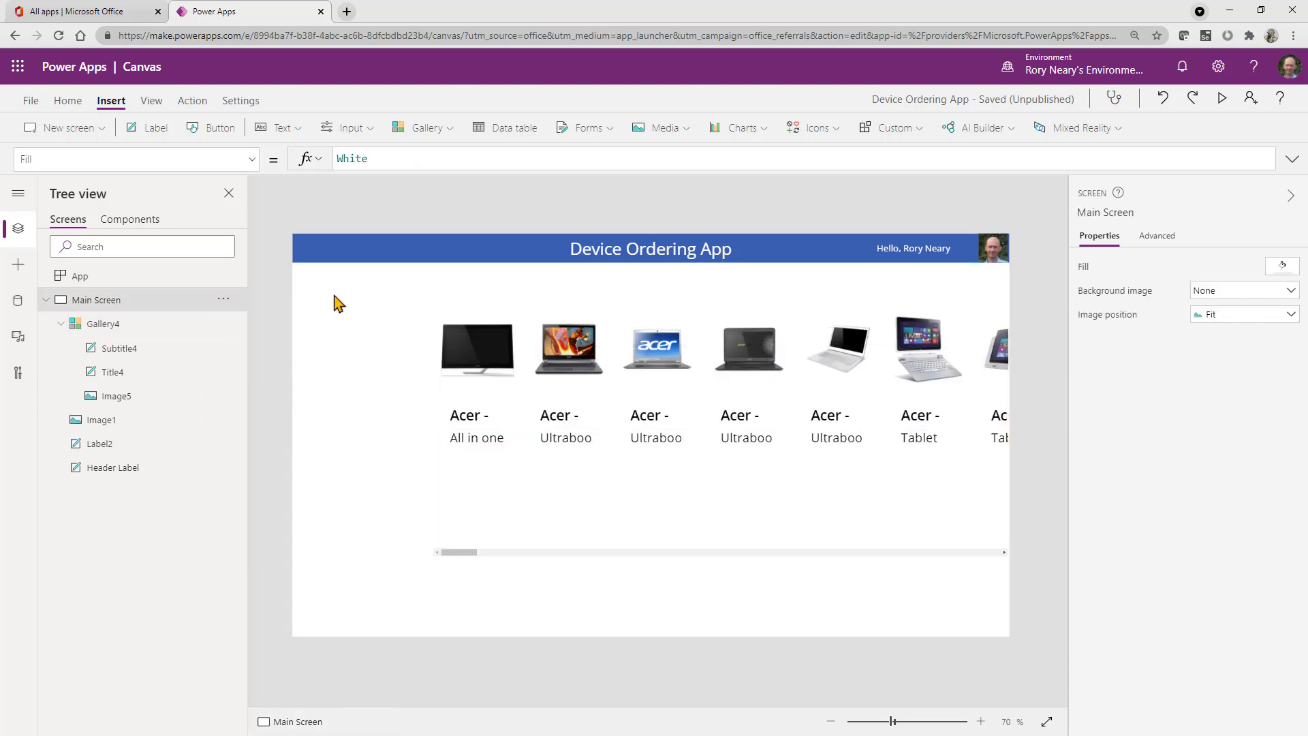
click(432, 132)
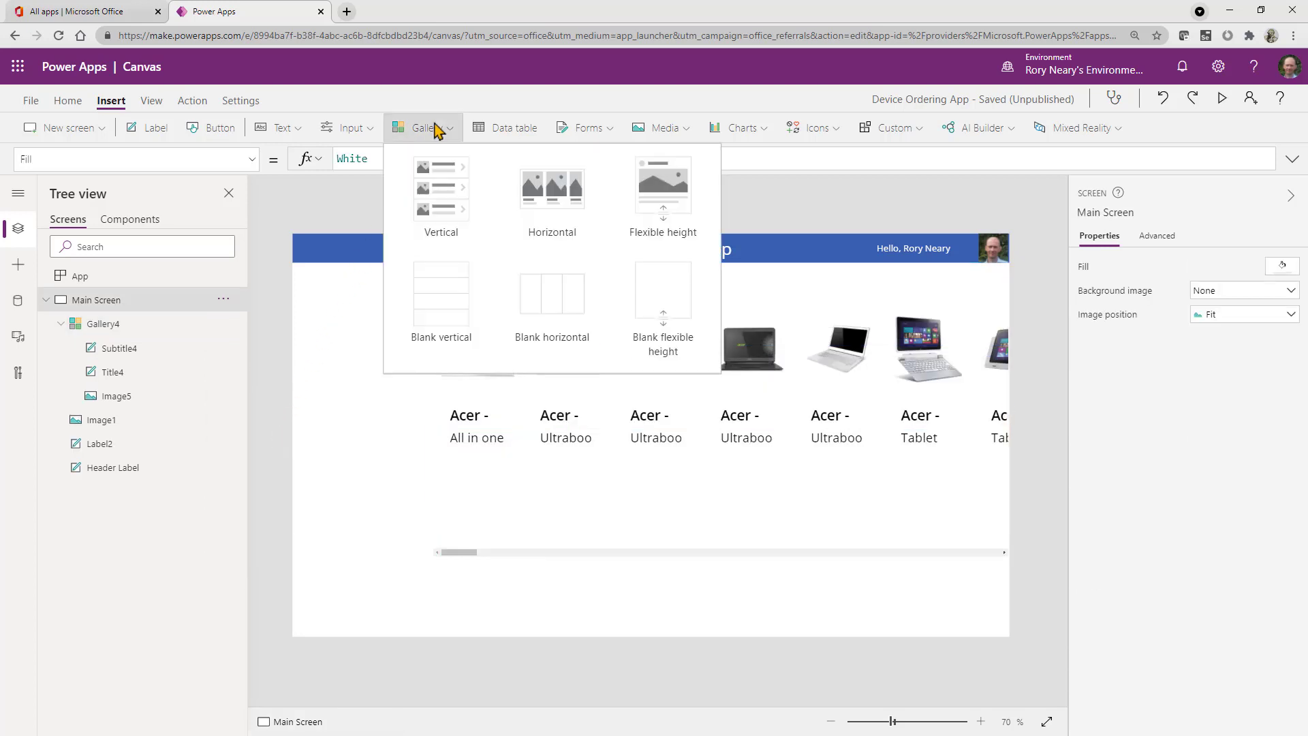
click(439, 204)
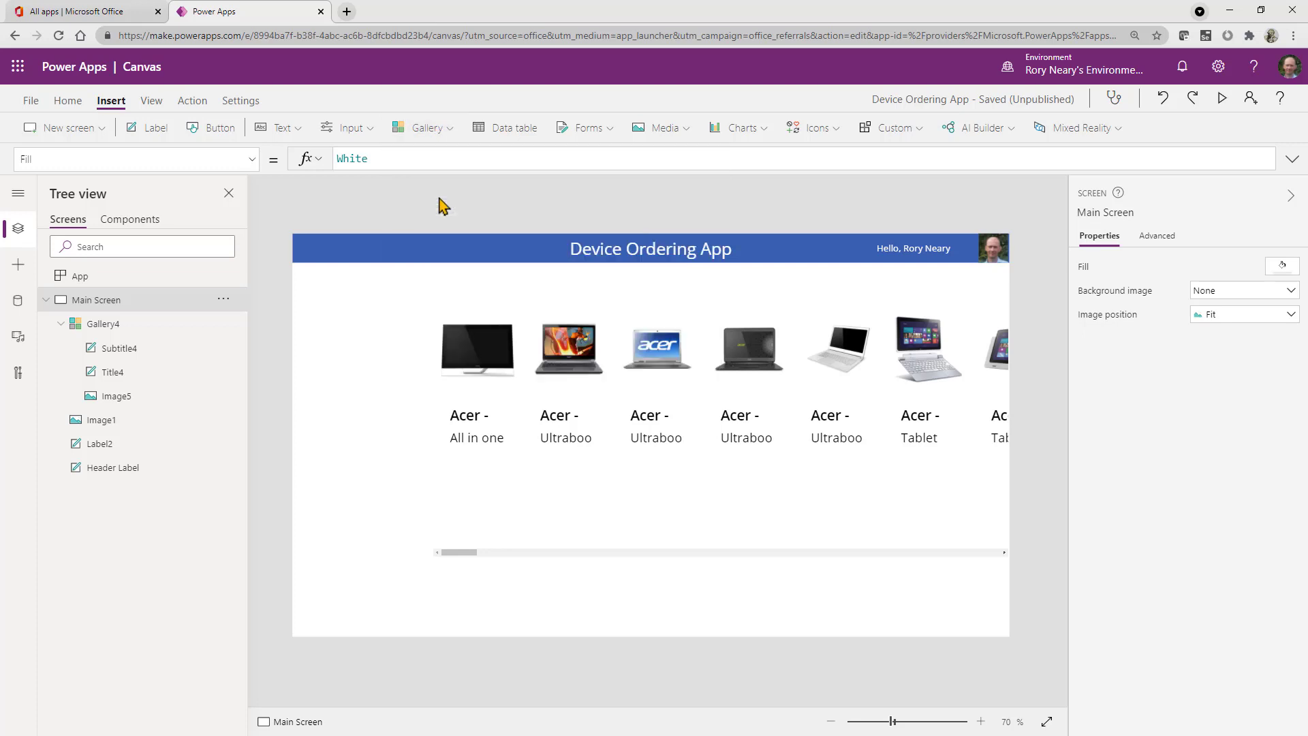
click(19, 265)
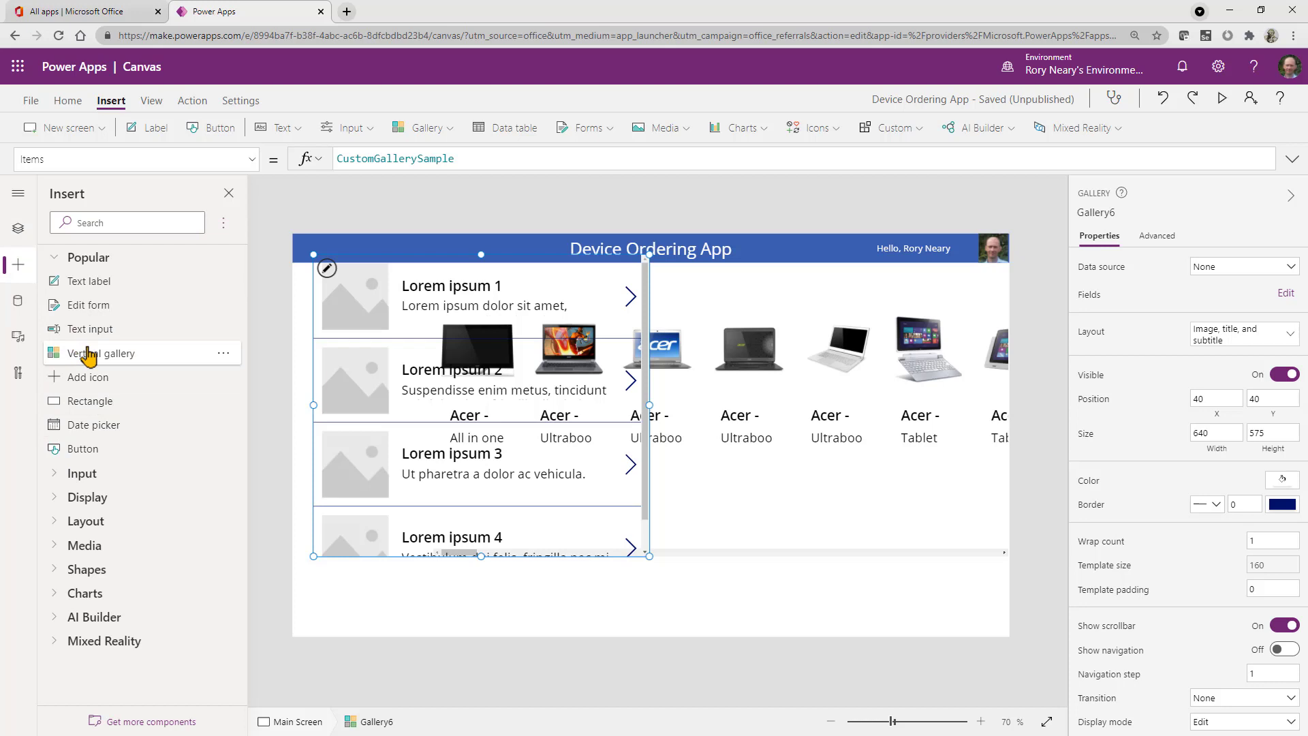
drag(88, 355, 271, 368)
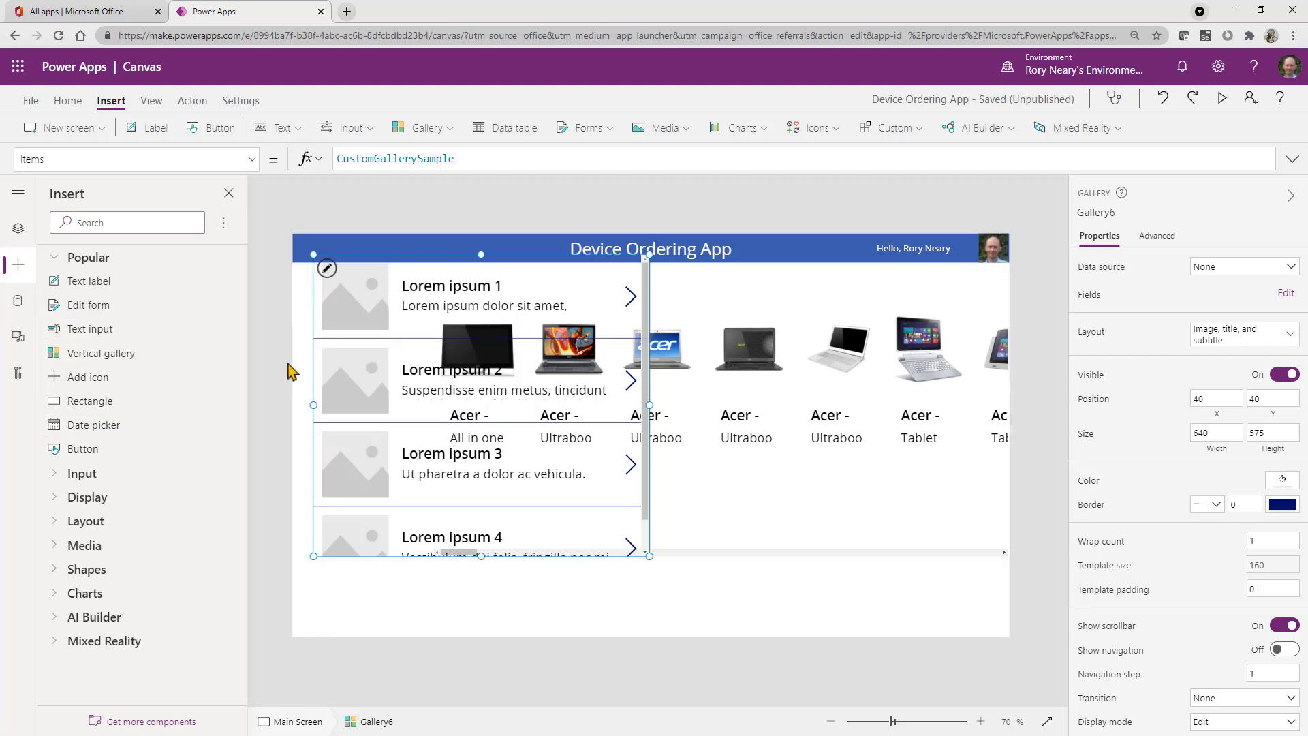
Resize the new vertical gallery to about 268 by 713 at X 0, Y 55, filling the space beside the device gallery below the header.
drag(646, 405, 434, 406)
drag(314, 406, 292, 407)
drag(363, 256, 363, 263)
drag(362, 555, 368, 636)
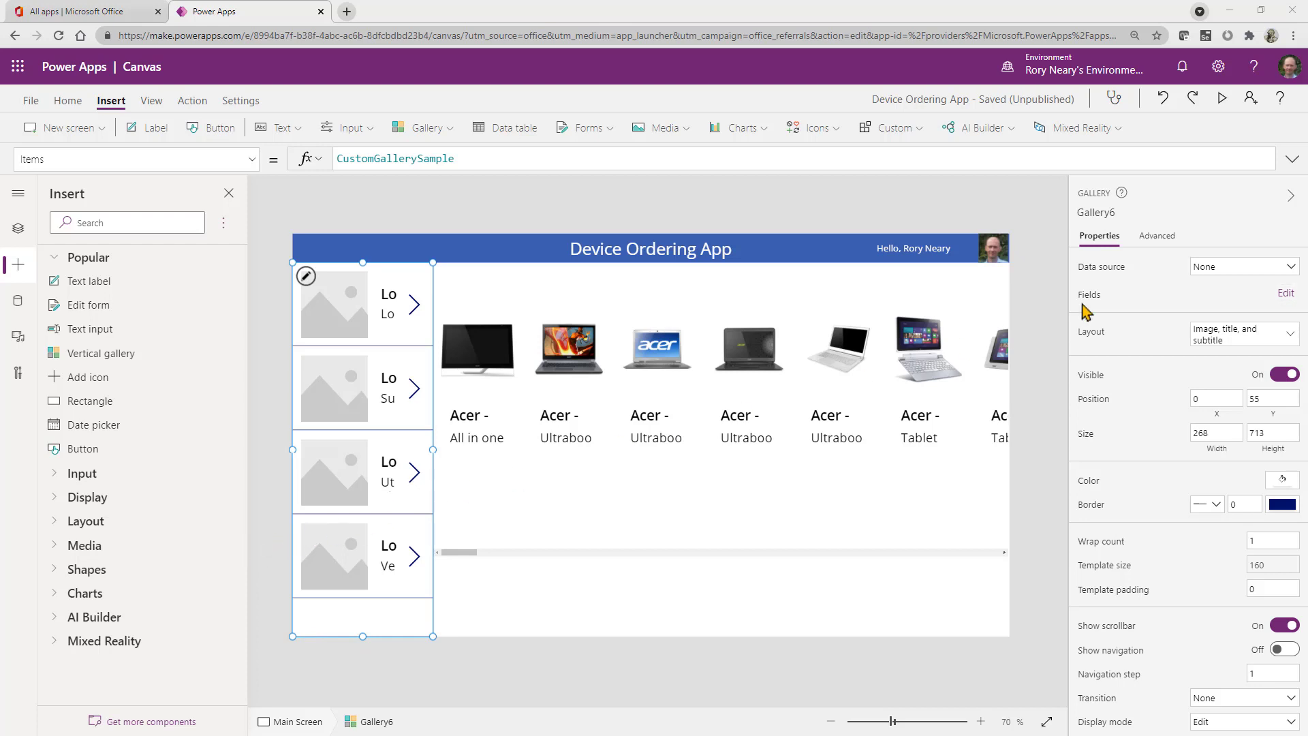
Connect the vertical gallery to the Manufacturers data source and rename it Manufacturer Gallery.
click(1217, 267)
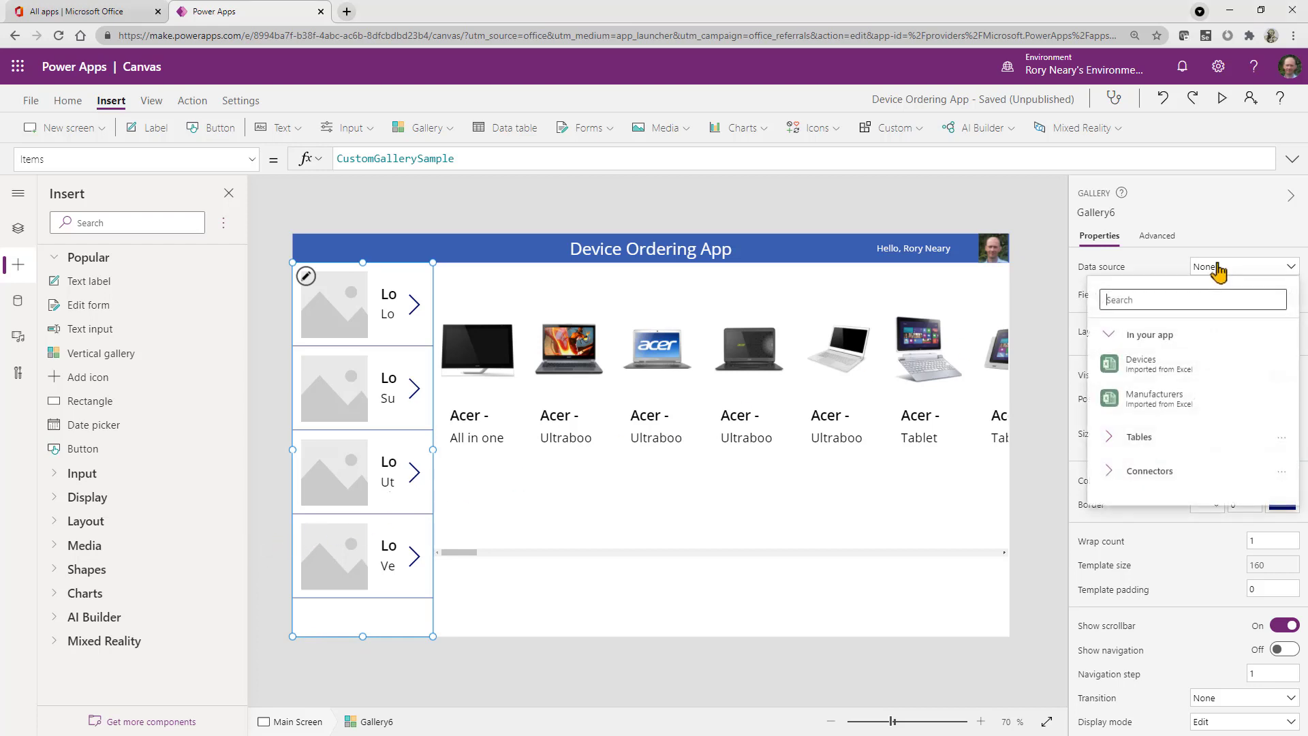
click(1158, 406)
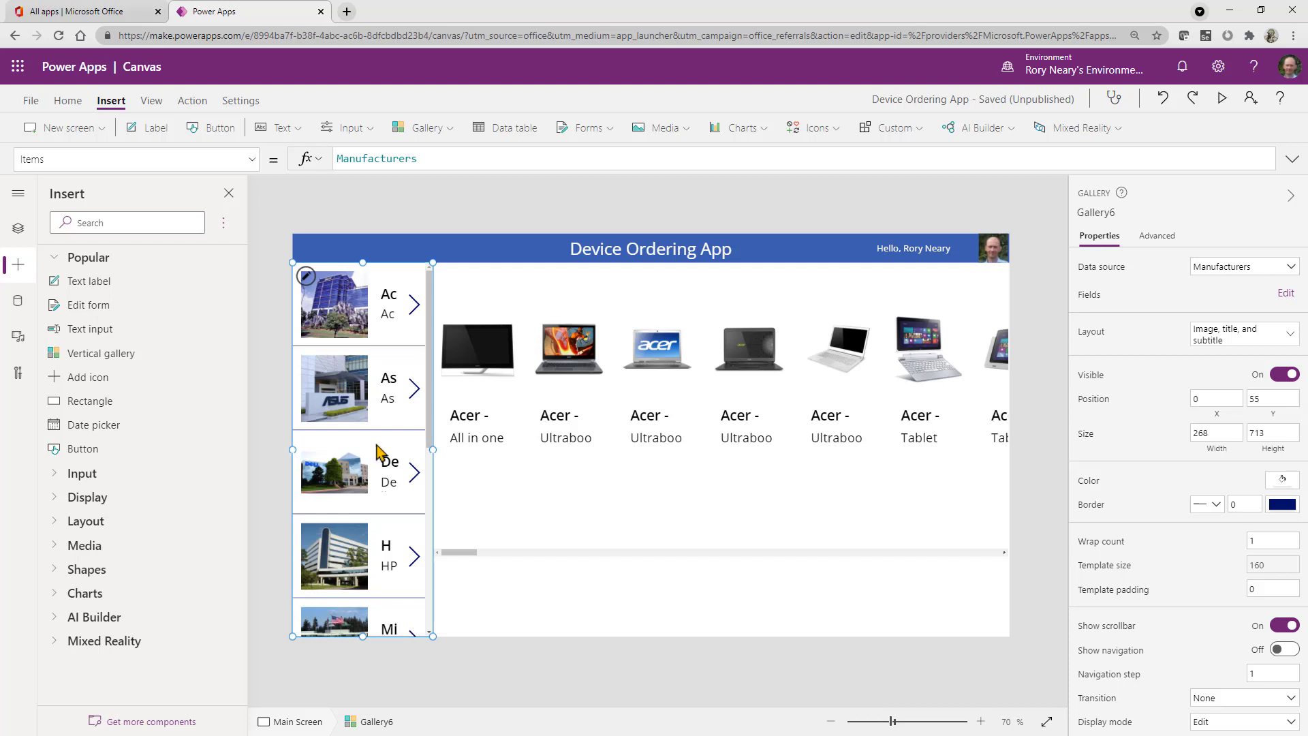
click(1128, 214)
text(Manufa)
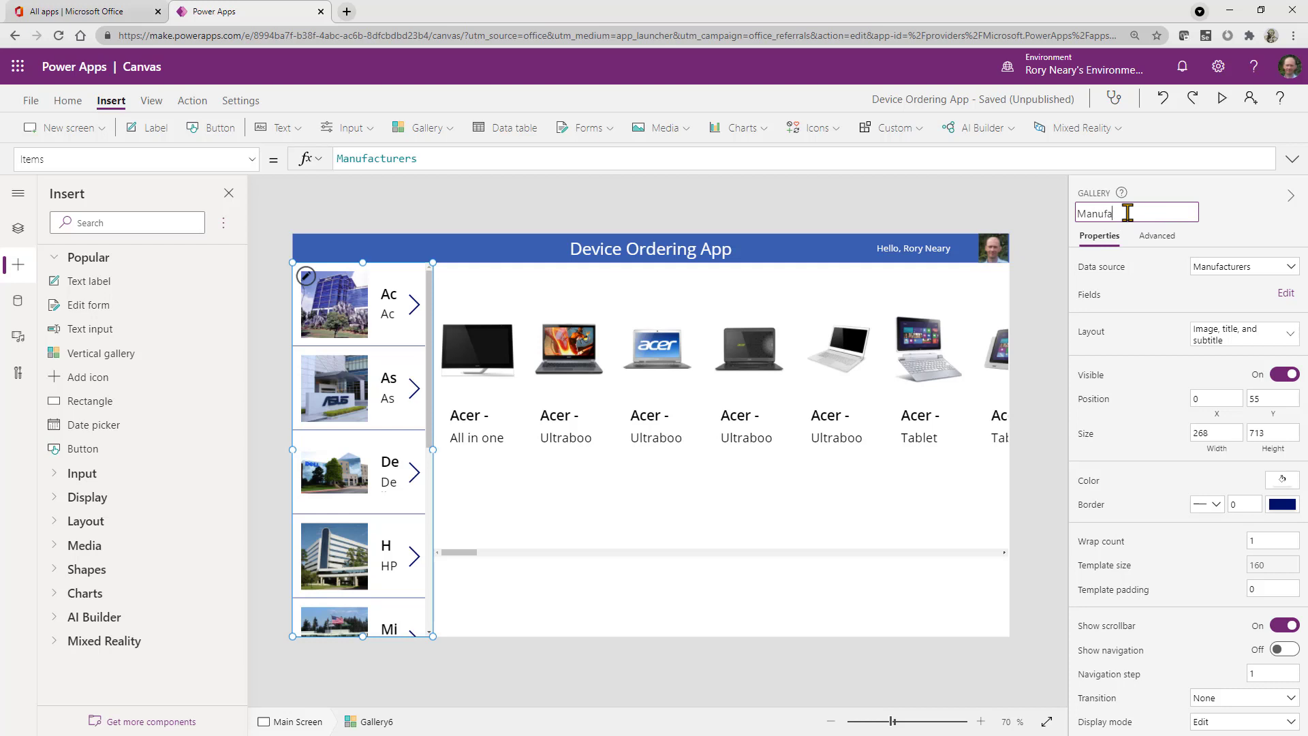
text(cturer Gallery)
key(Return)
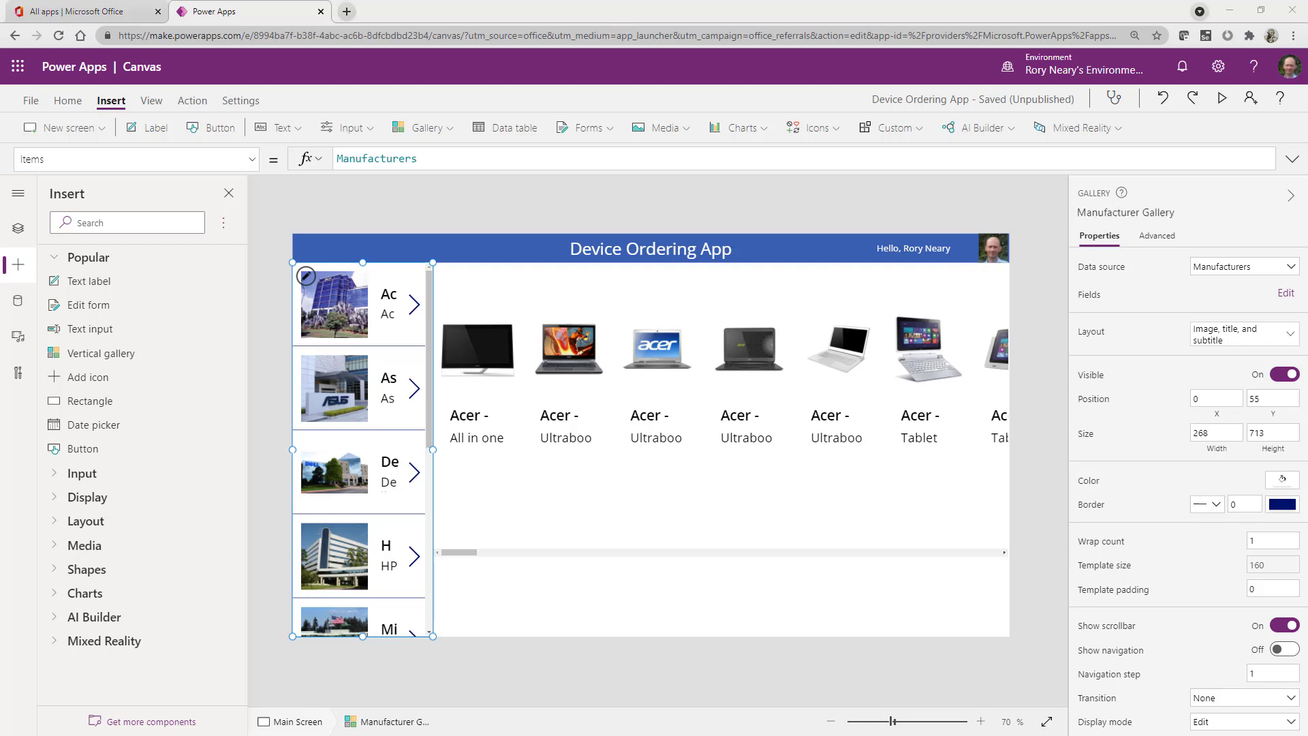
Rename the horizontal gallery of devices as Device Gallery.
click(497, 554)
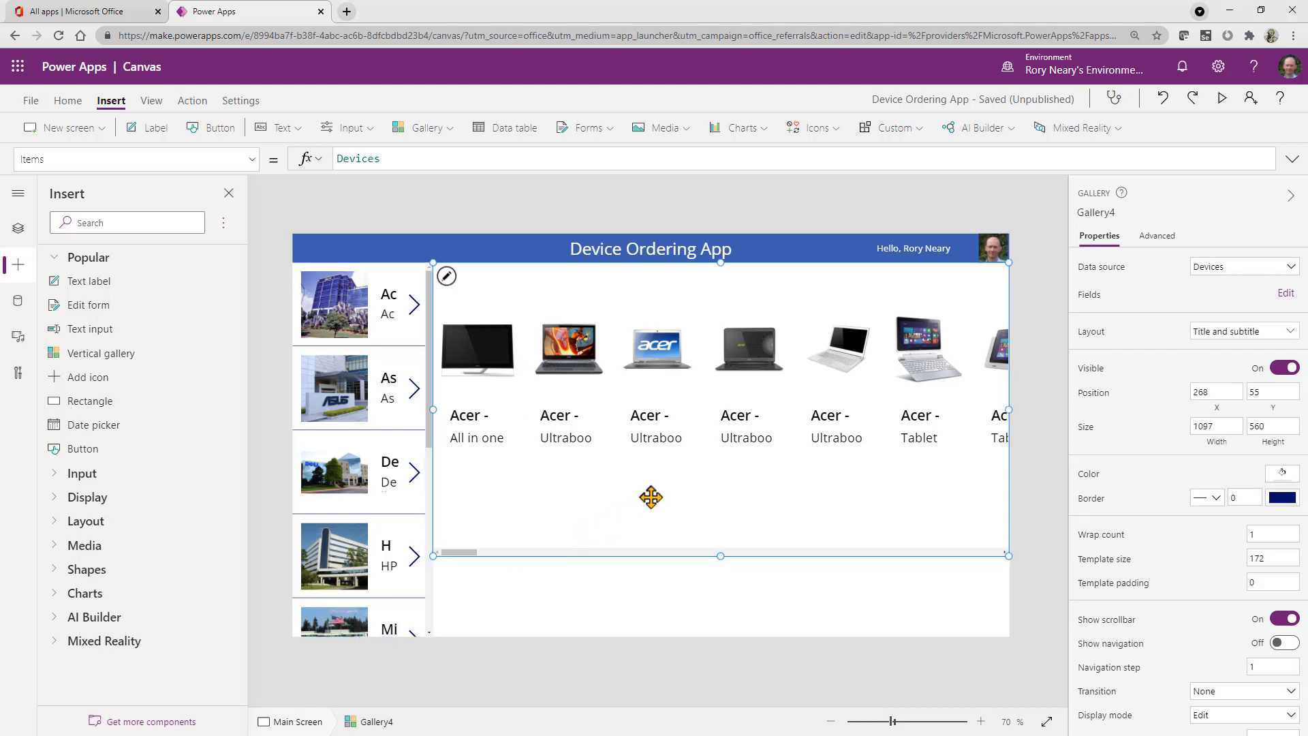
click(479, 374)
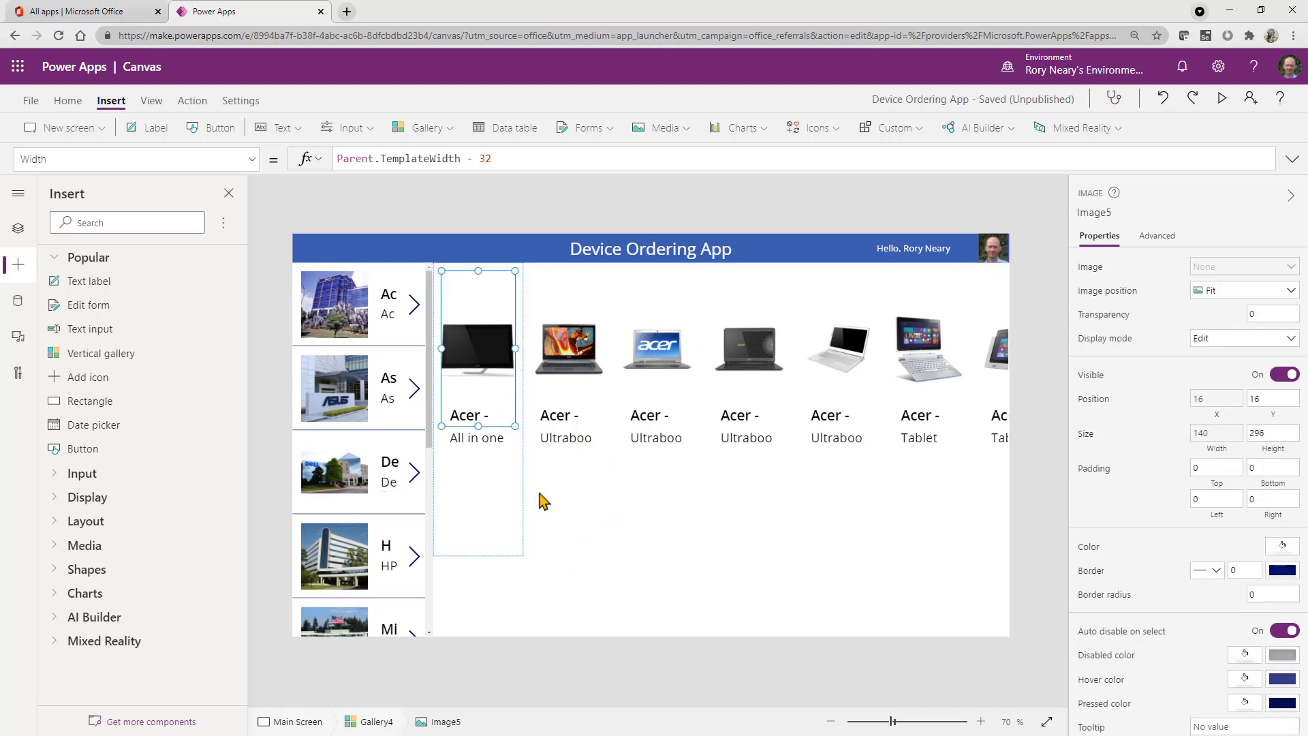
click(571, 551)
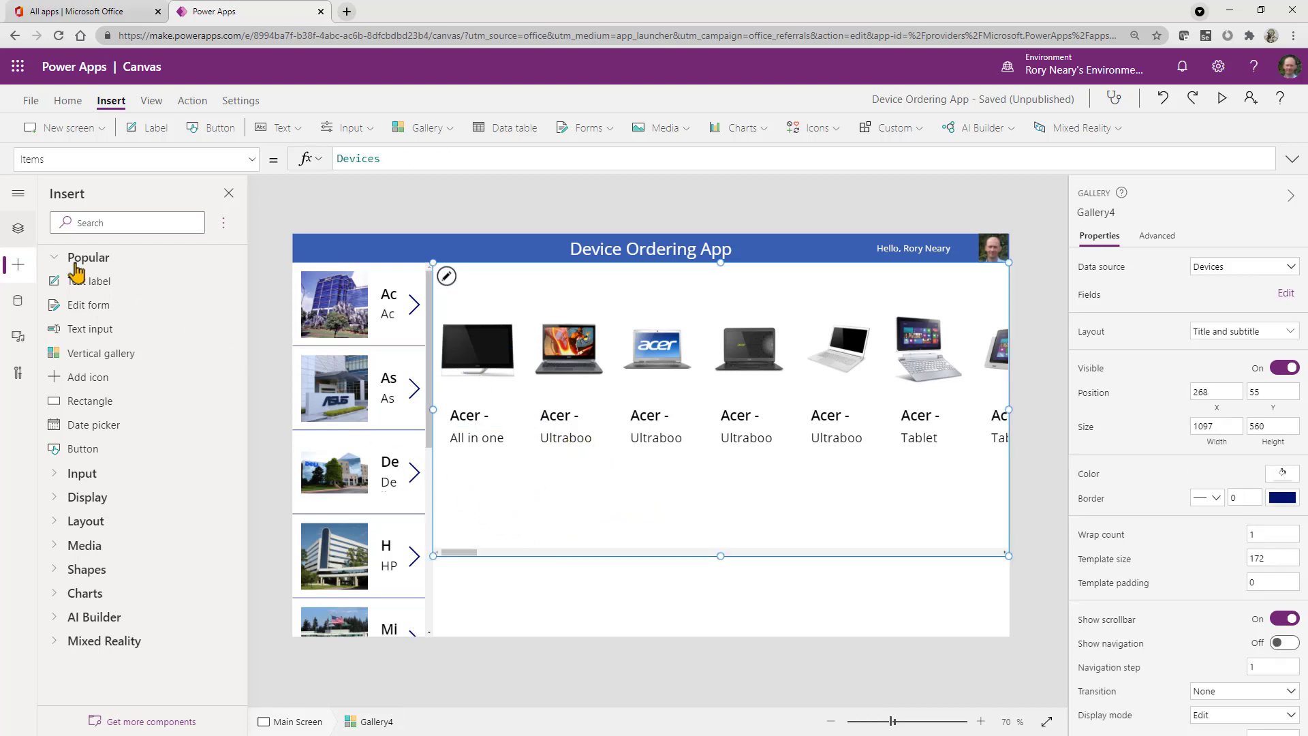
click(16, 230)
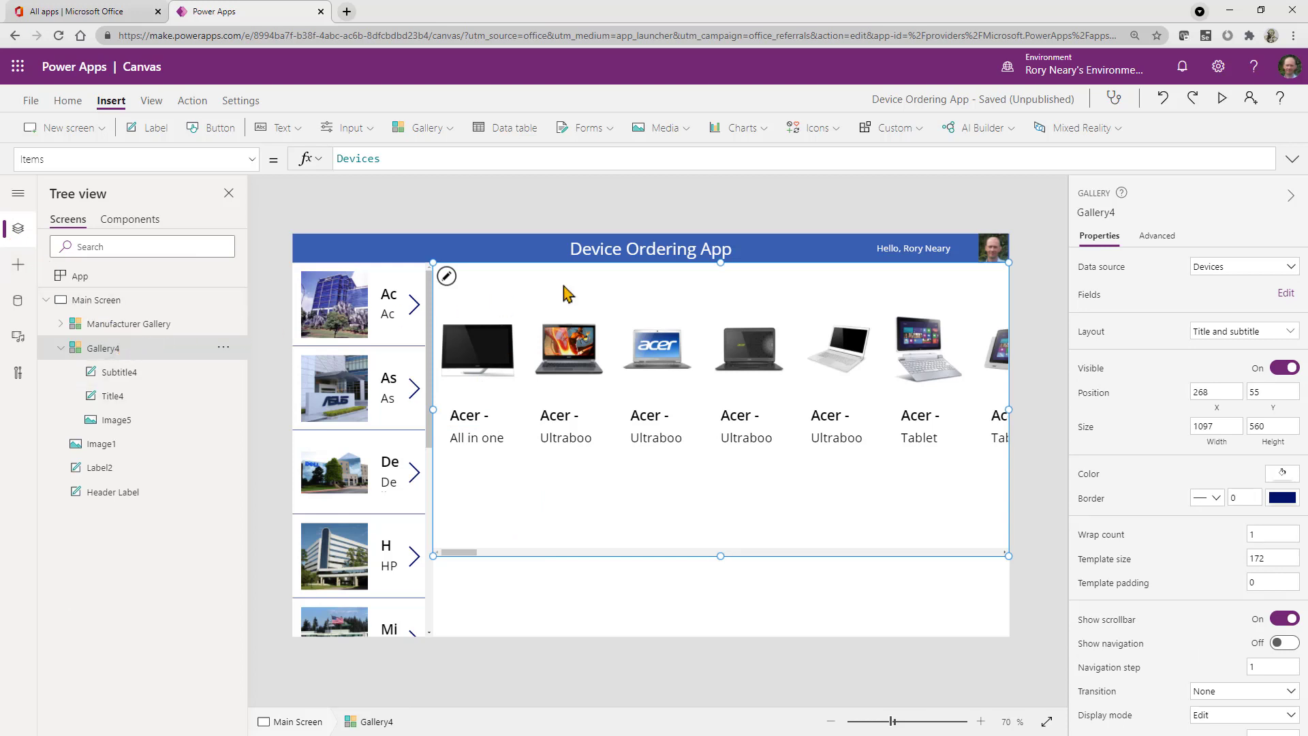
click(1129, 212)
text(Device Ga)
key(BackSpace)
key(BackSpace)
key(BackSpace)
text(s Ga)
text(llery)
key(Return)
click(1113, 213)
click(1112, 213)
key(BackSpace)
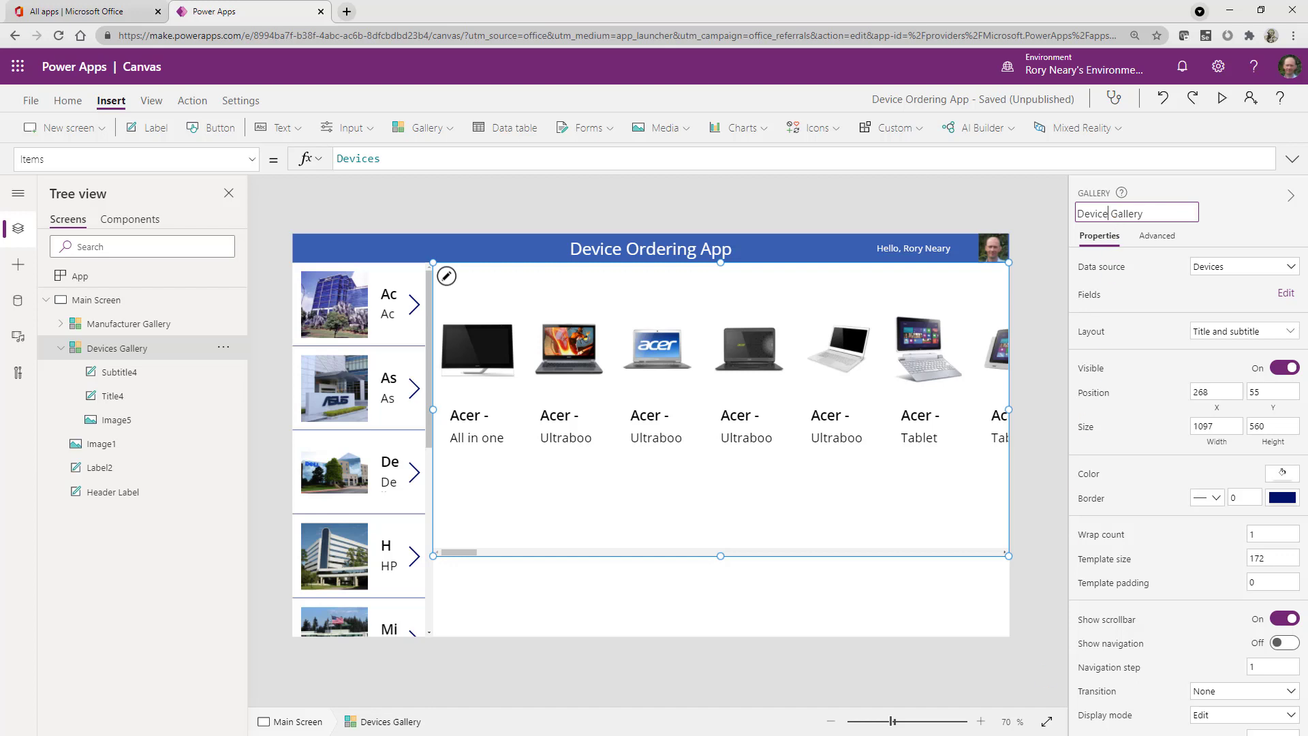
key(Return)
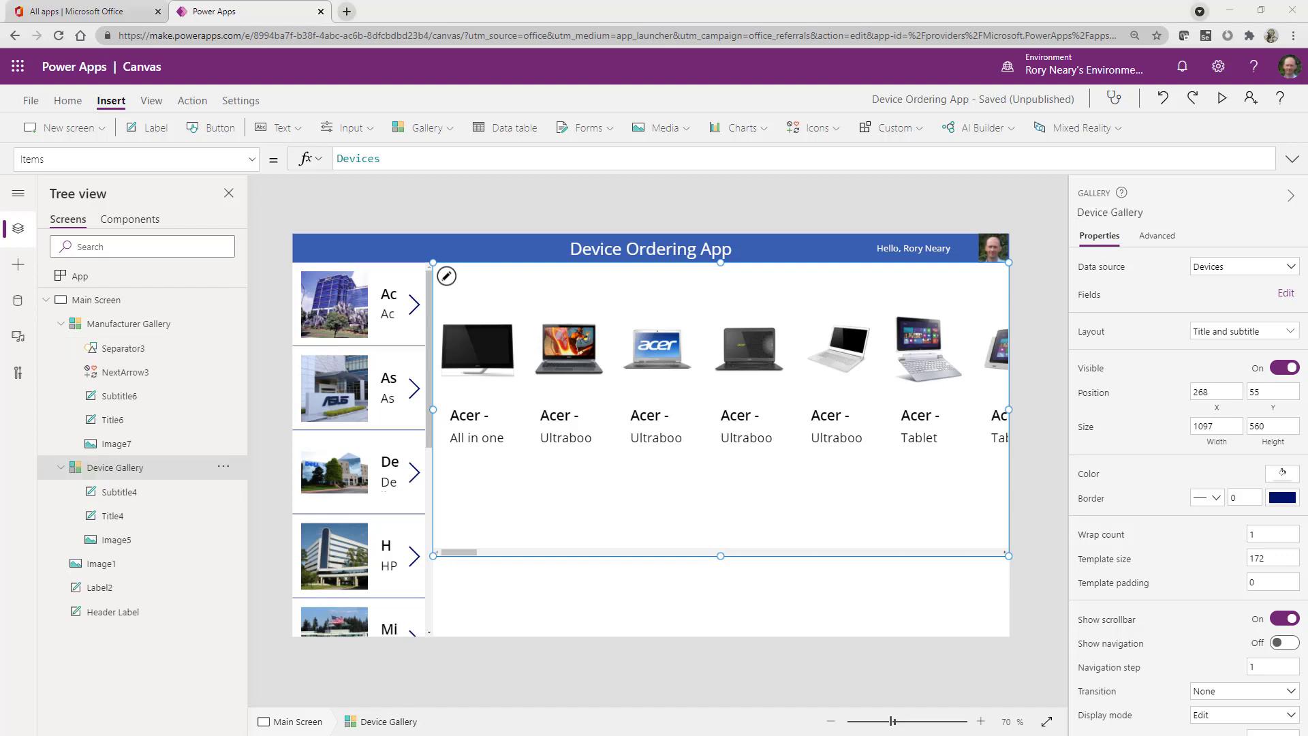
Change the Manufacturer Gallery to the 2 columns layout and set its wrap count to 1.
click(116, 327)
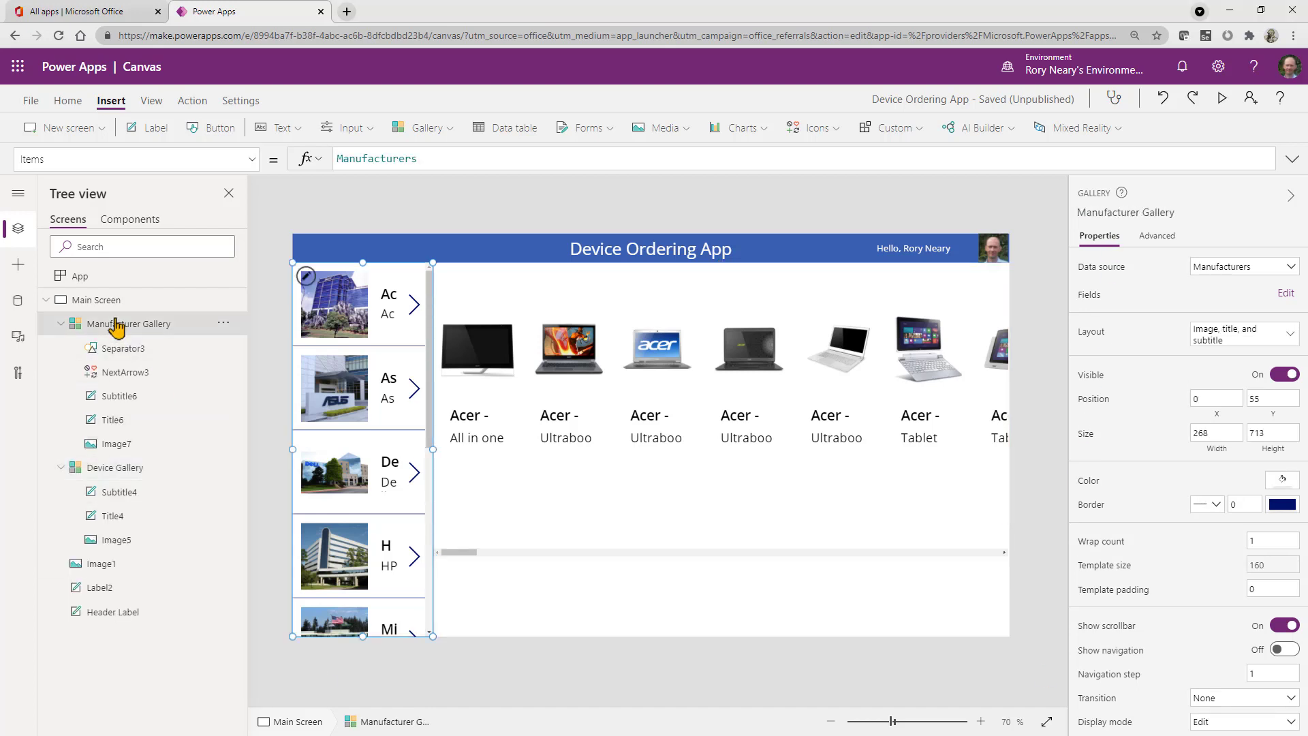
click(1290, 339)
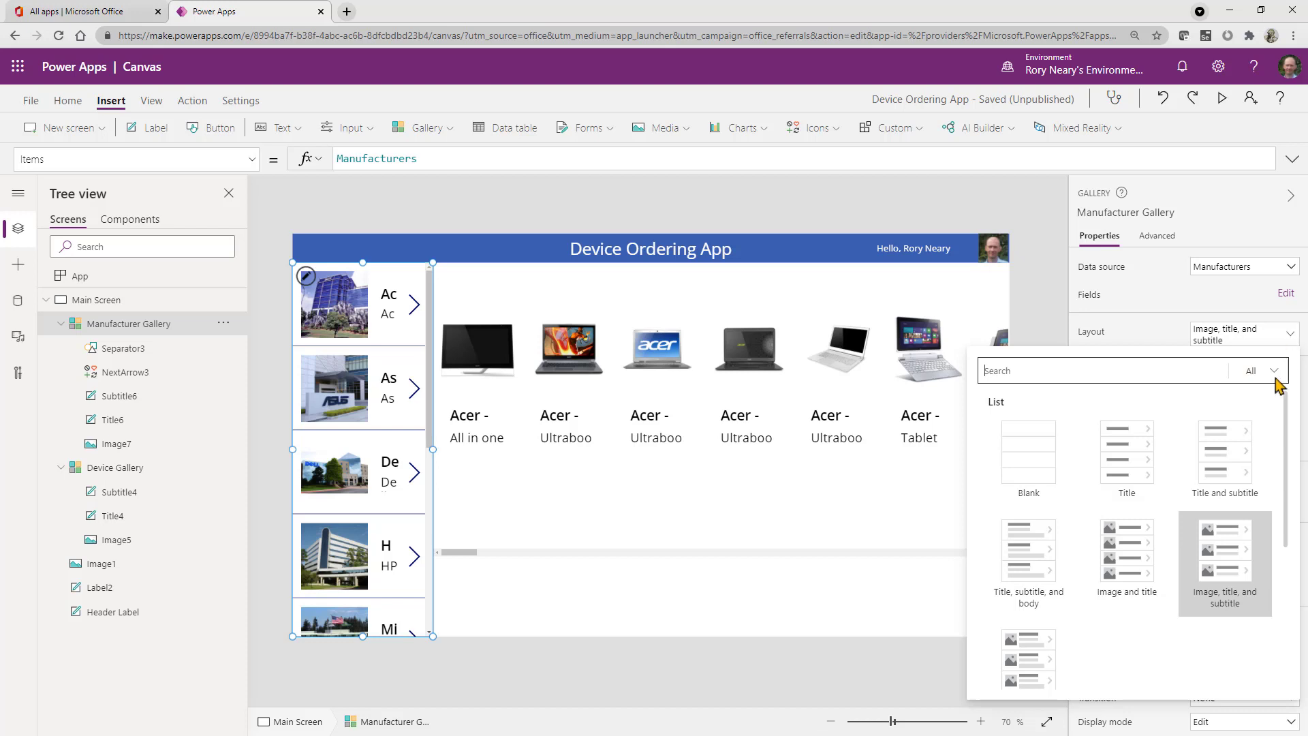
scroll(1117, 477, down, 3)
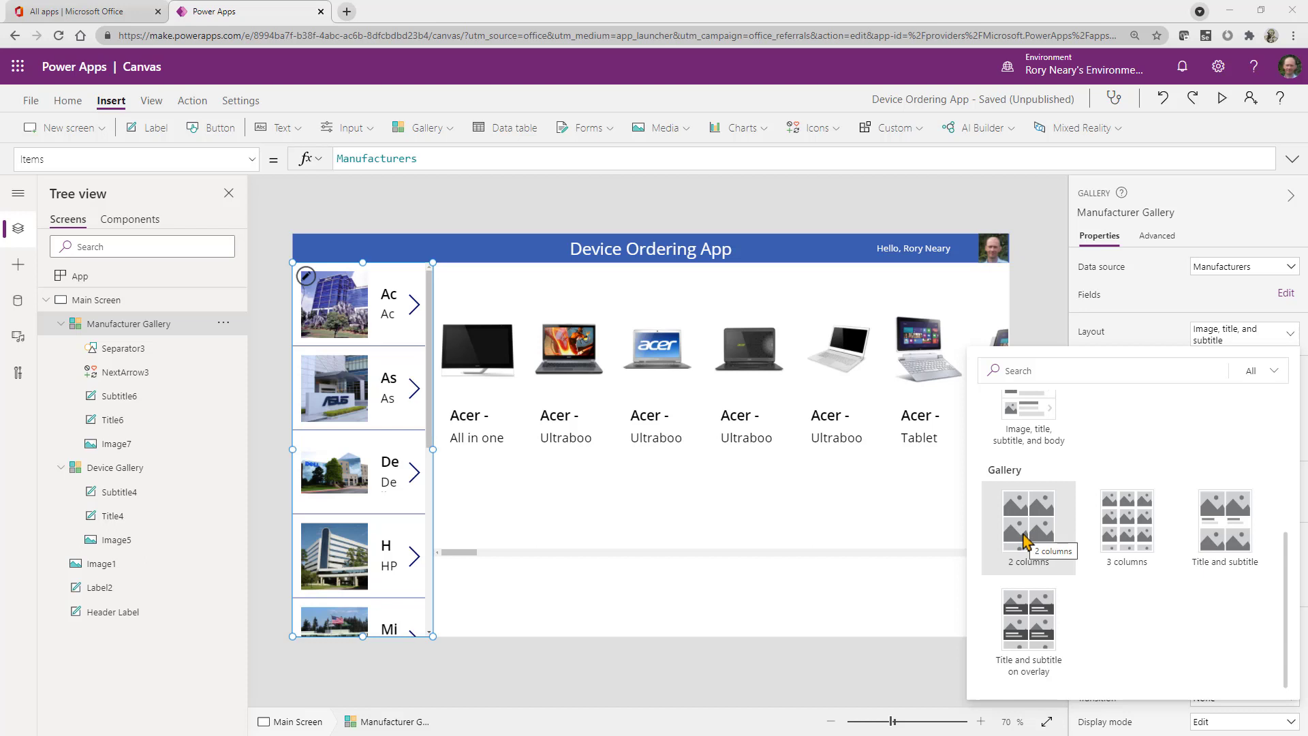
click(1024, 535)
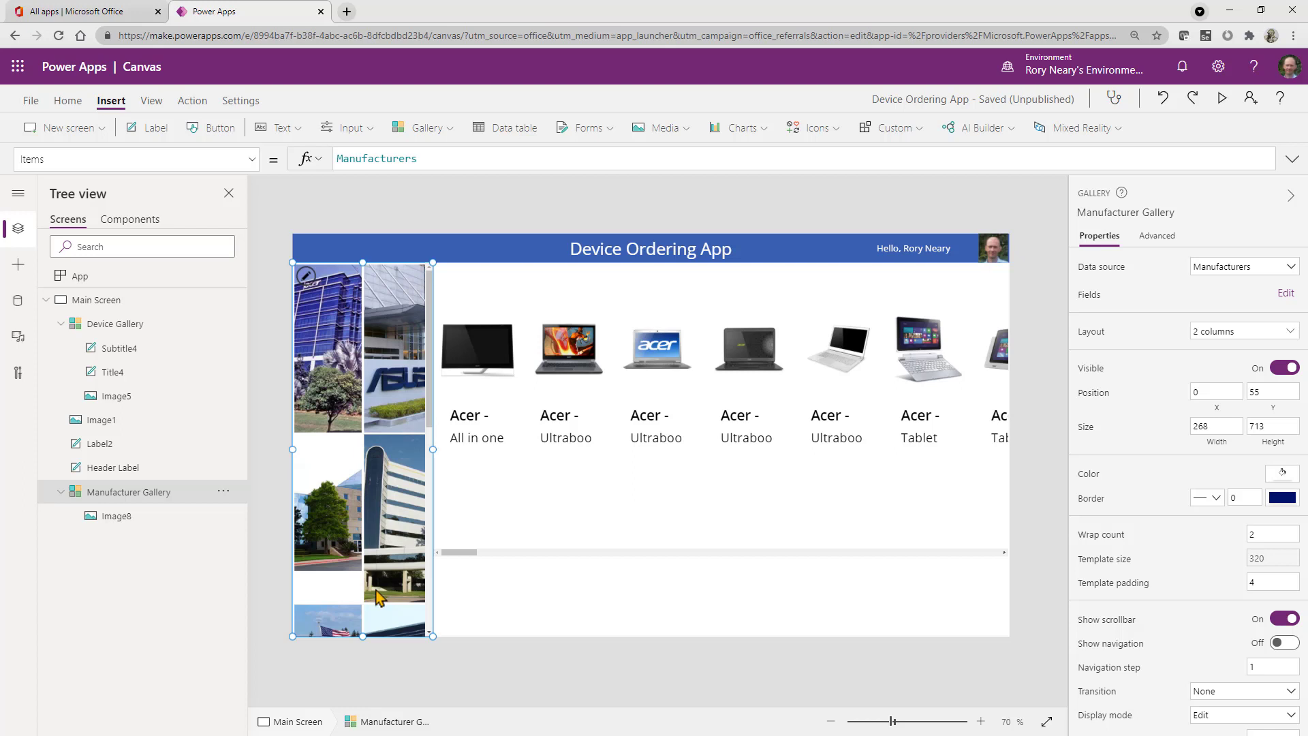
click(1267, 534)
text(1)
click(1147, 591)
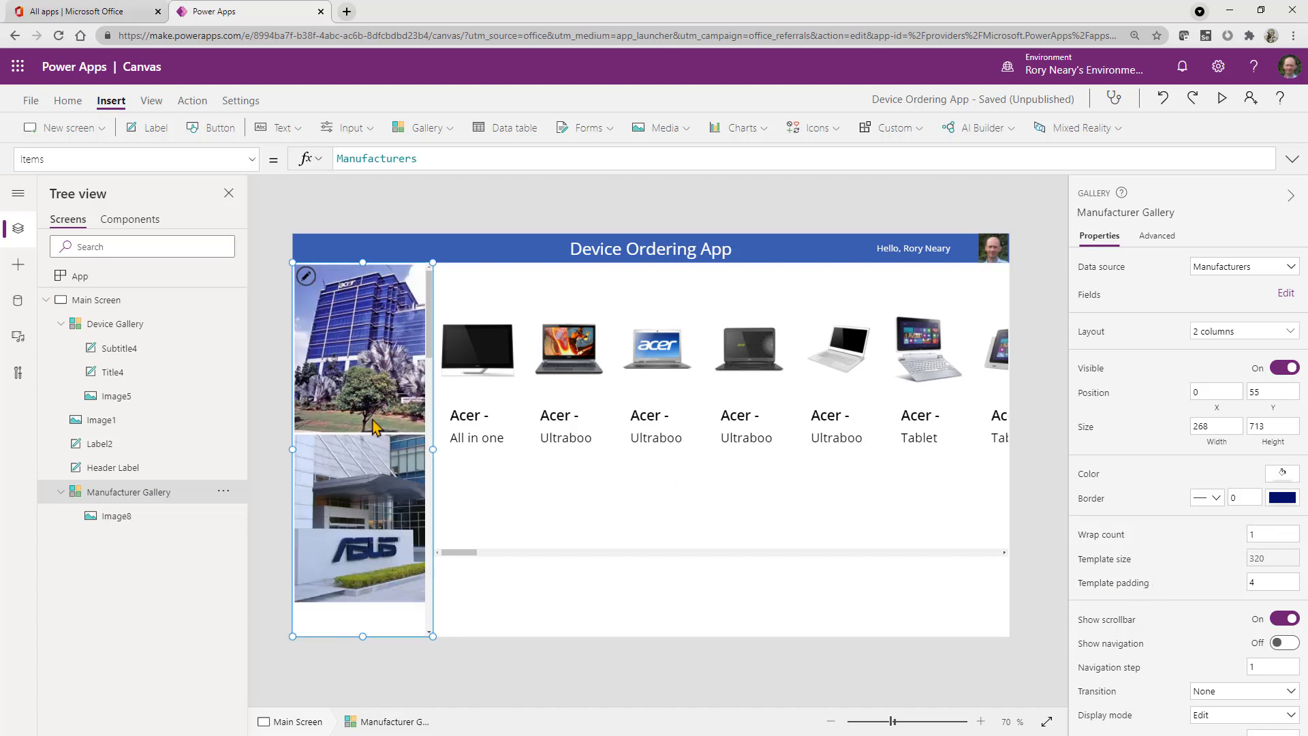
Look through the headquarters images in the Manufacturer Gallery and check the image's formula.
scroll(364, 348, down, 1)
scroll(364, 344, up, 1)
click(362, 341)
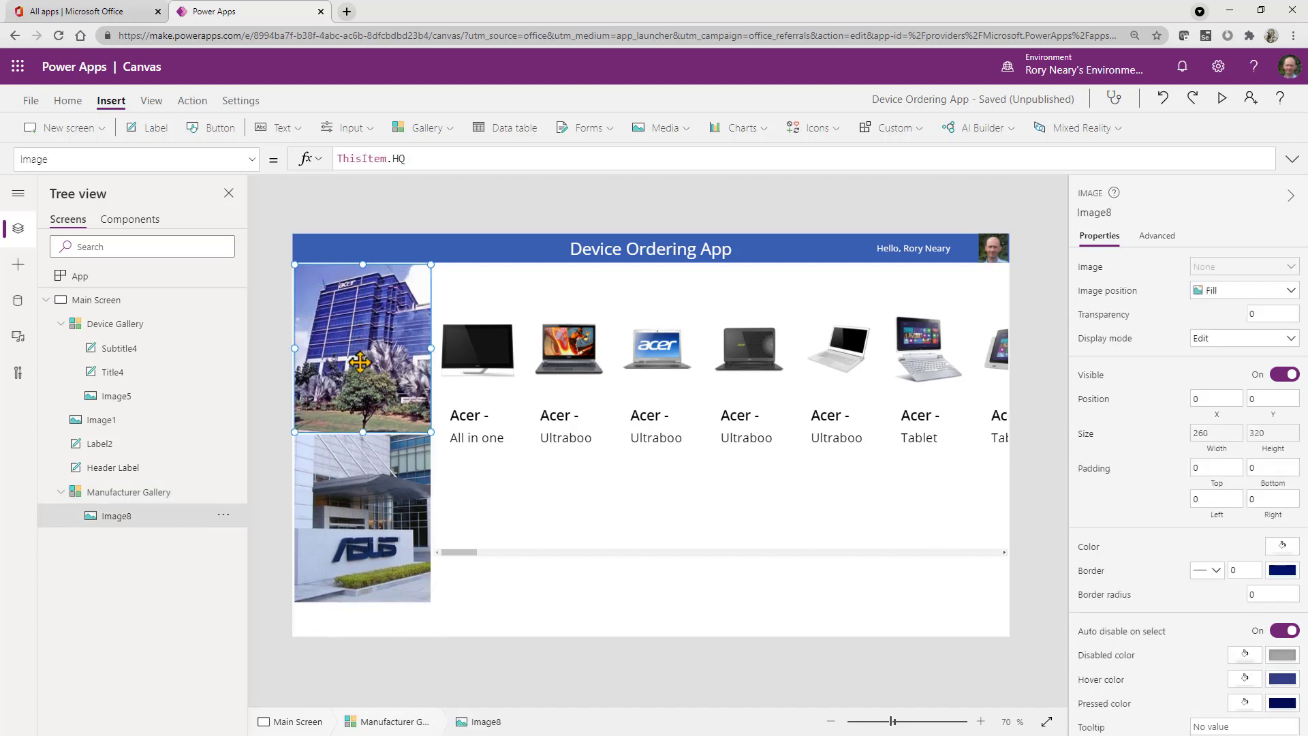
click(359, 482)
scroll(360, 482, down, 10)
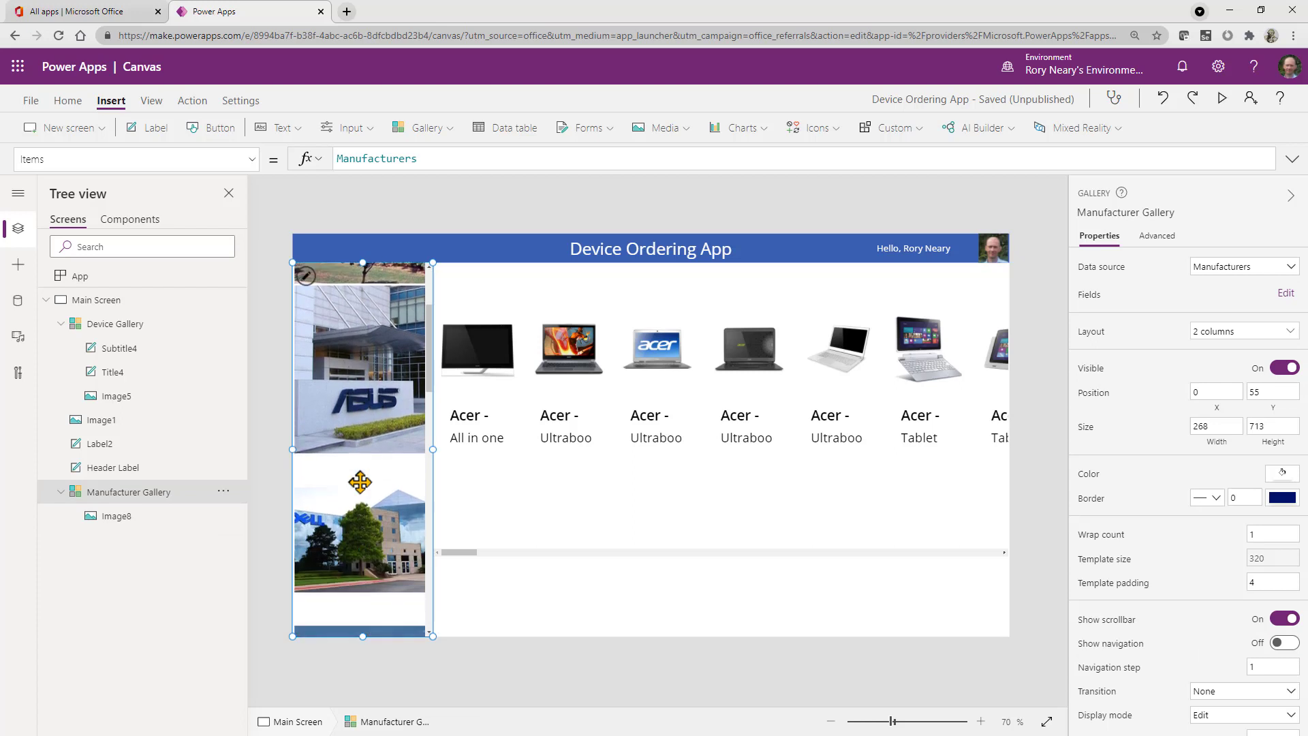
scroll(360, 482, down, 6)
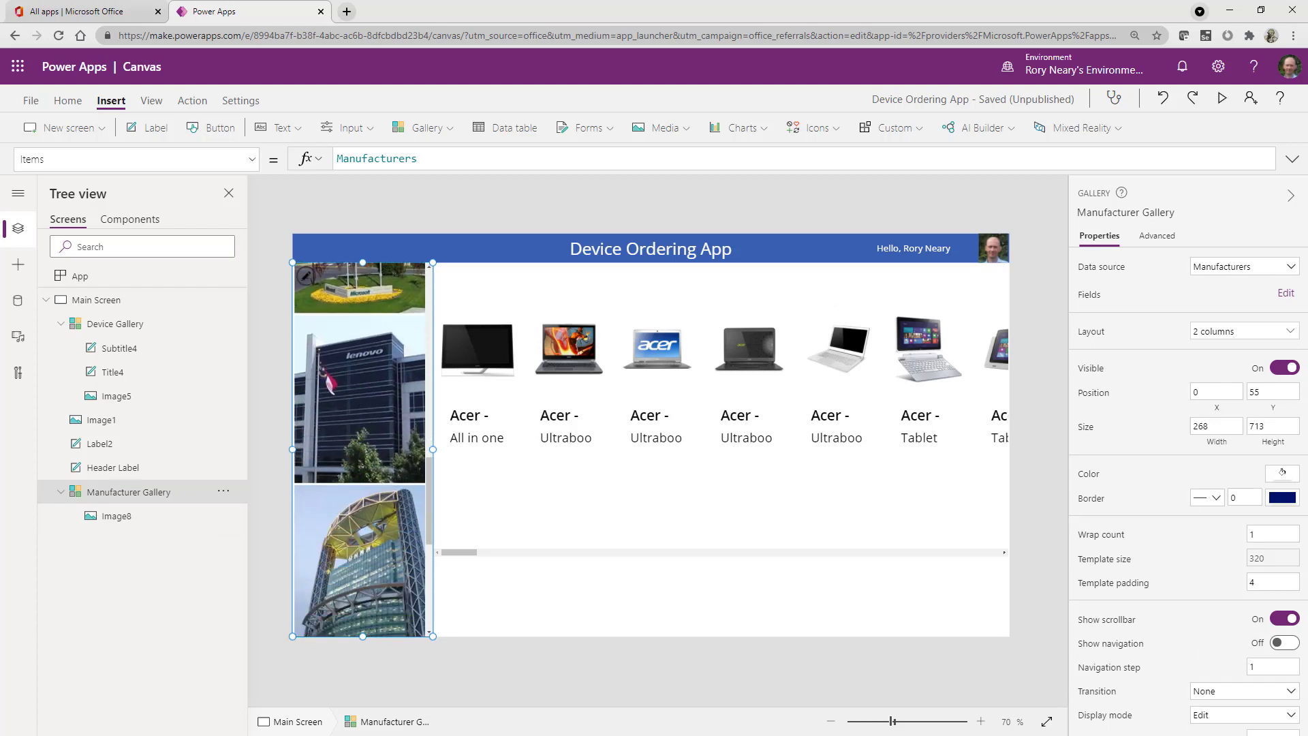
scroll(337, 436, up, 4)
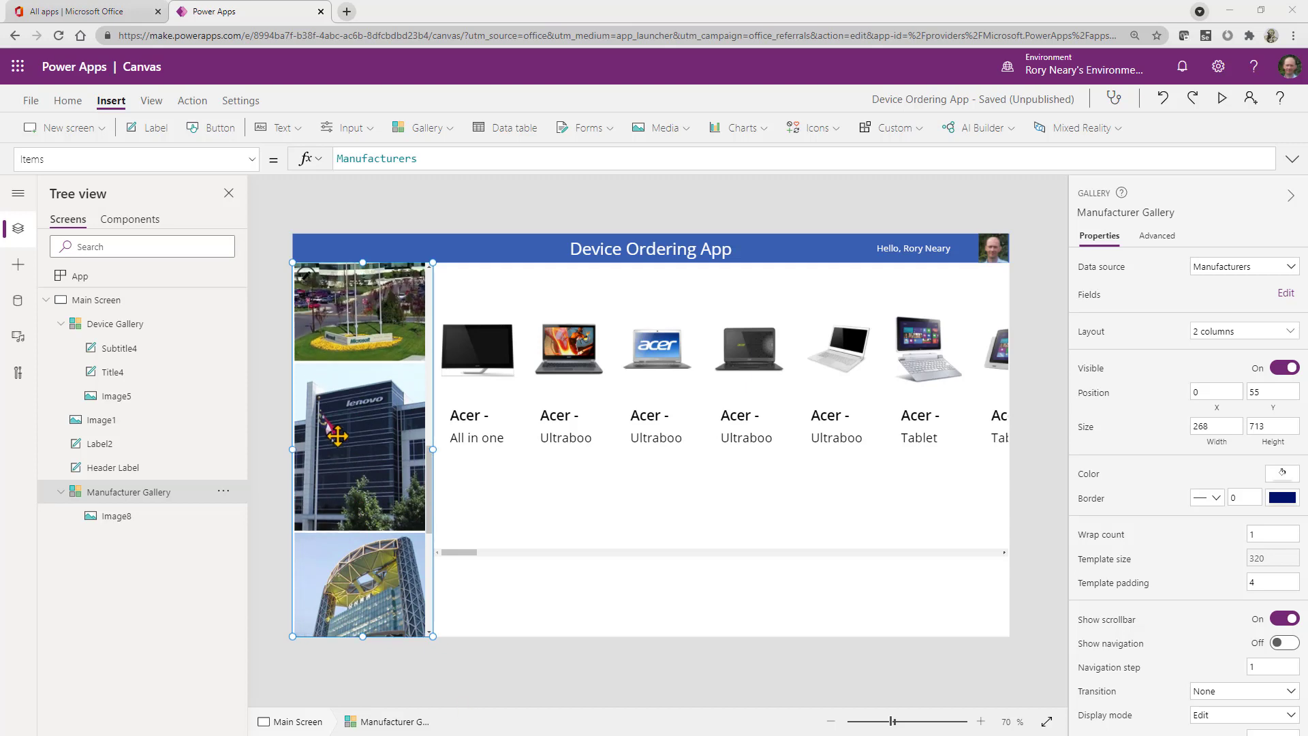
scroll(337, 437, up, 5)
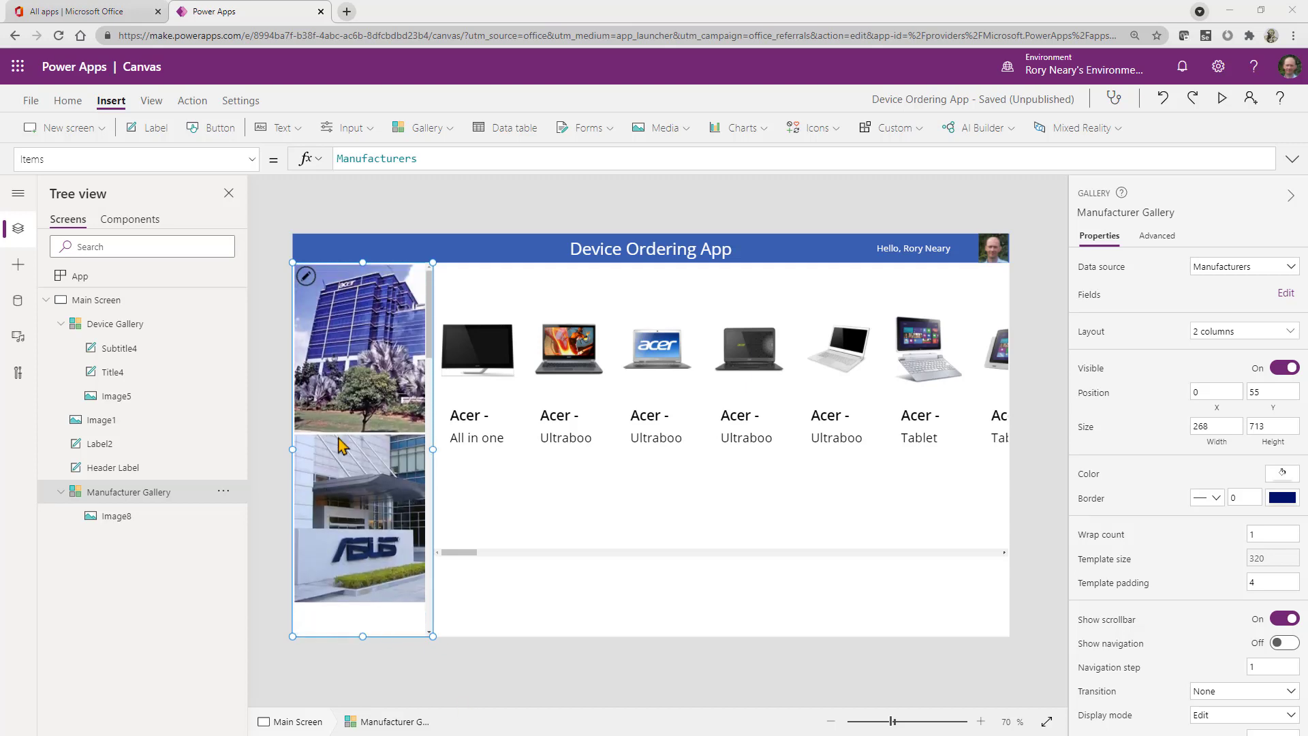
Shorten the Manufacturer Gallery's item template to about 74 high.
scroll(341, 490, down, 5)
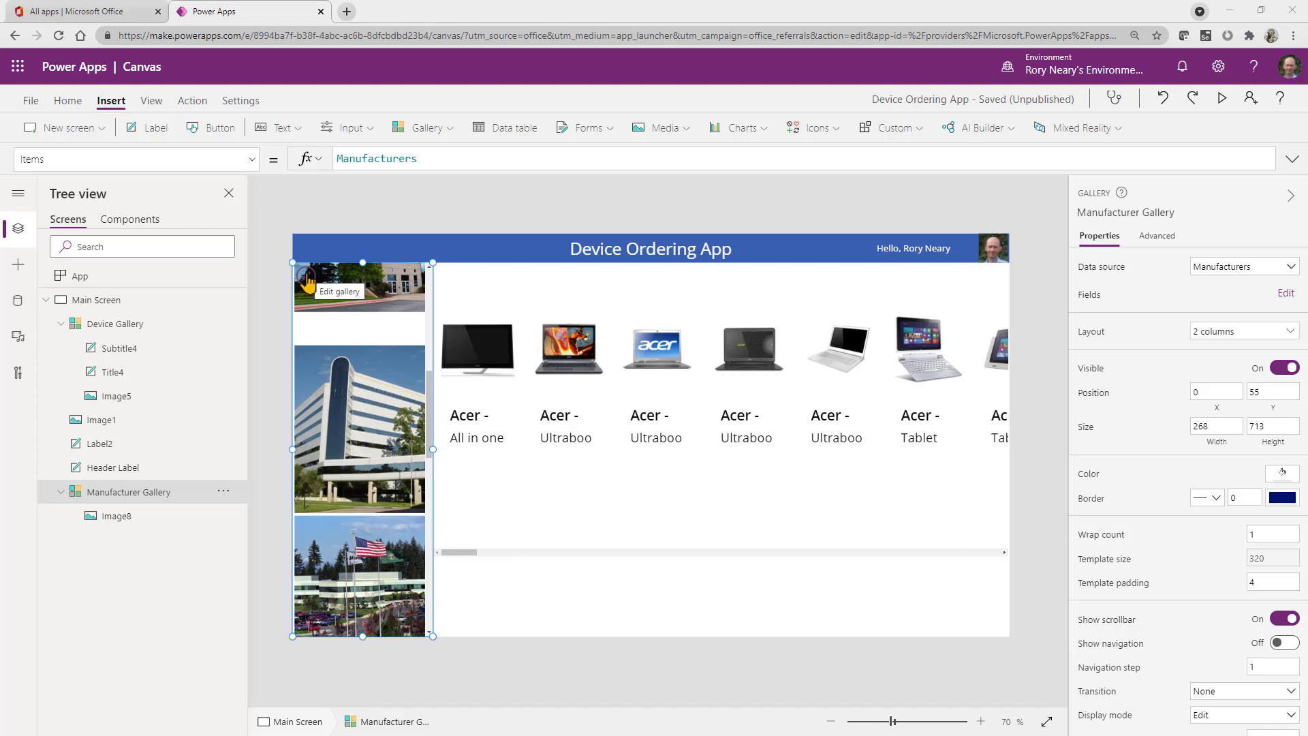
click(307, 281)
drag(362, 429, 369, 302)
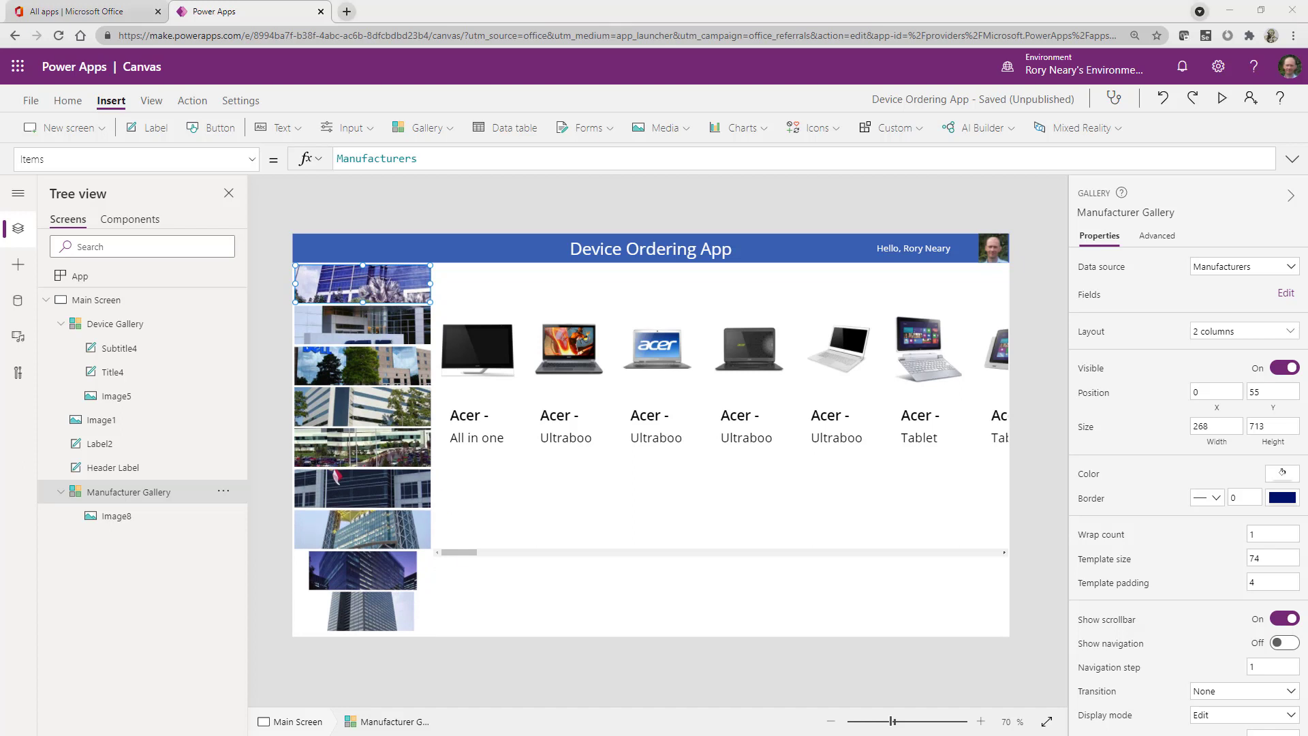
Save the app with the version note "Added Galleries".
click(30, 102)
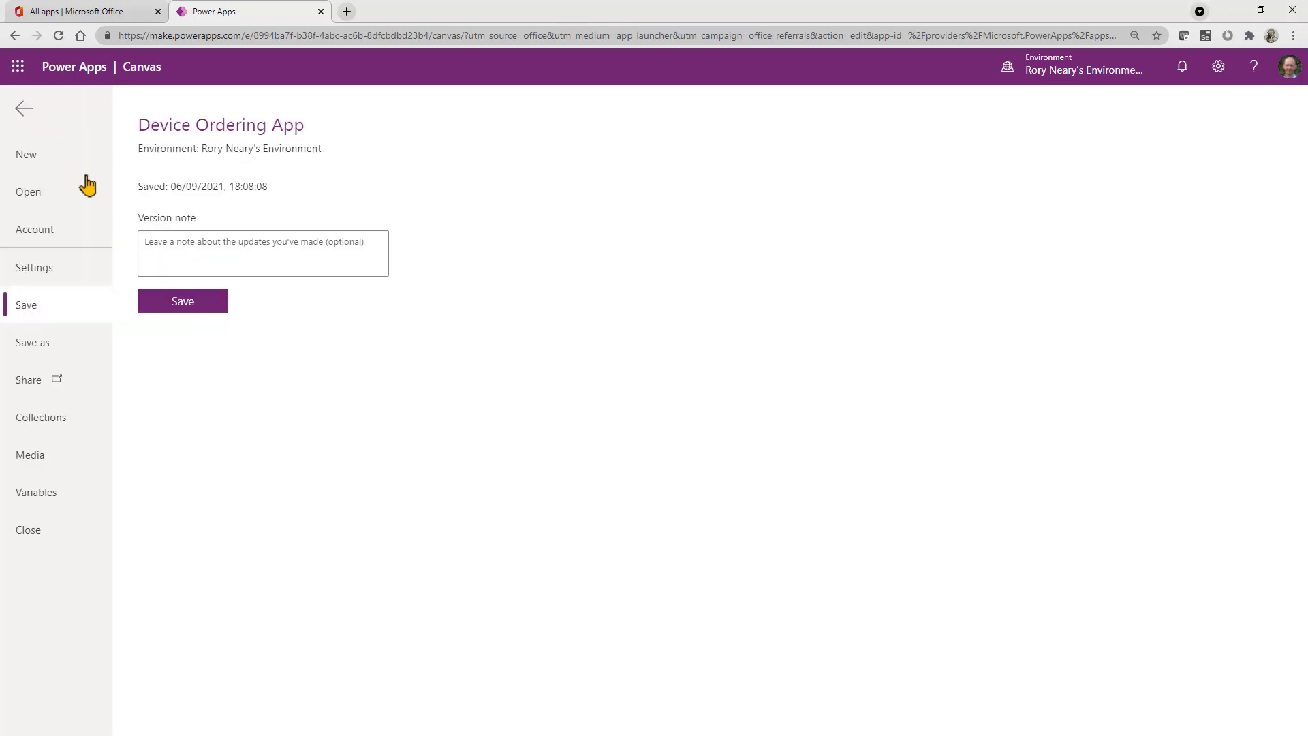
click(172, 238)
text(Added Gall)
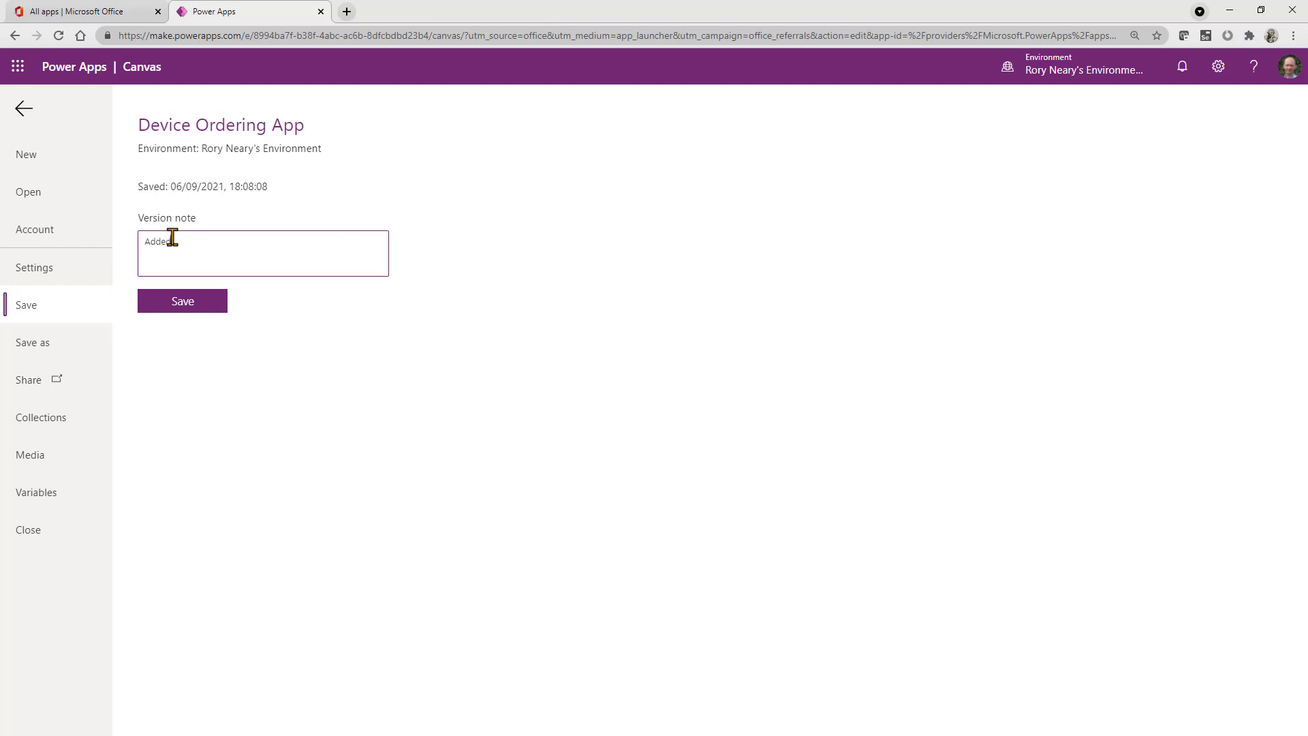
text(eries)
click(194, 302)
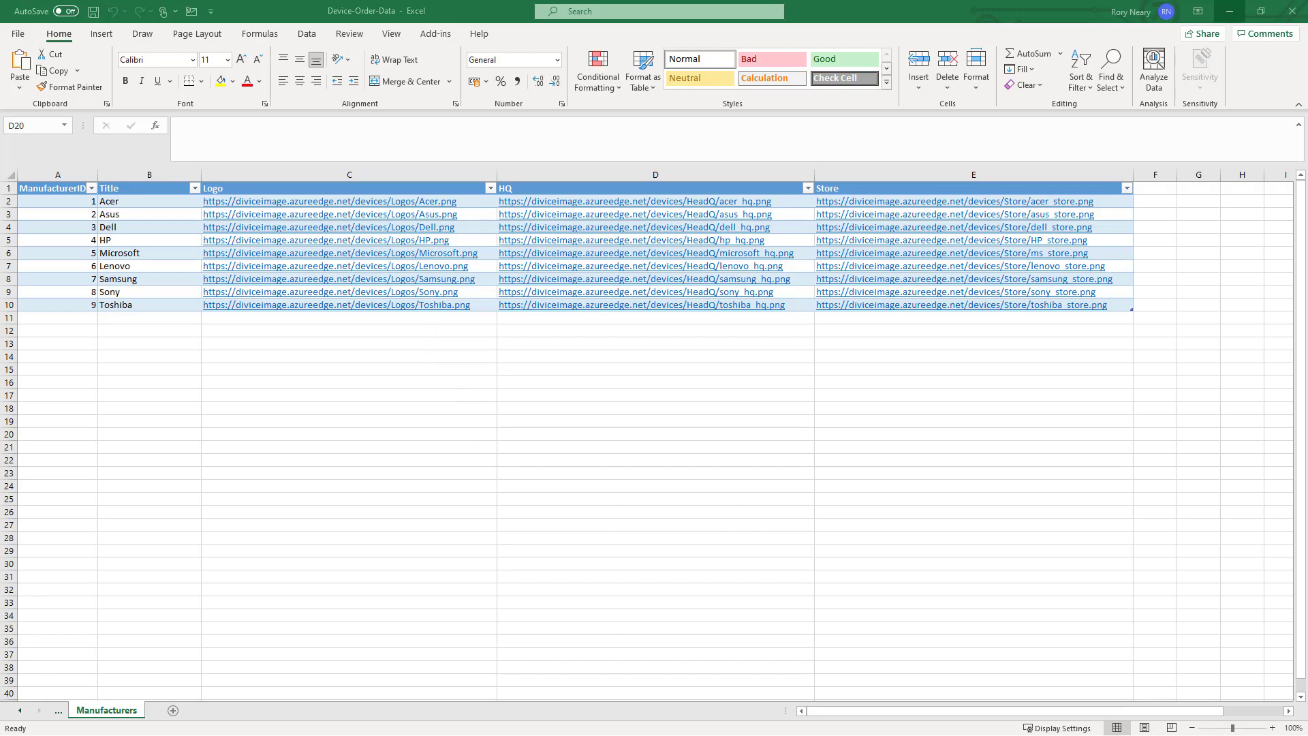
Switch from the Excel workbook back to Power Apps and set the Manufacturer Gallery image's formula to ThisItem.Logo.
click(1230, 11)
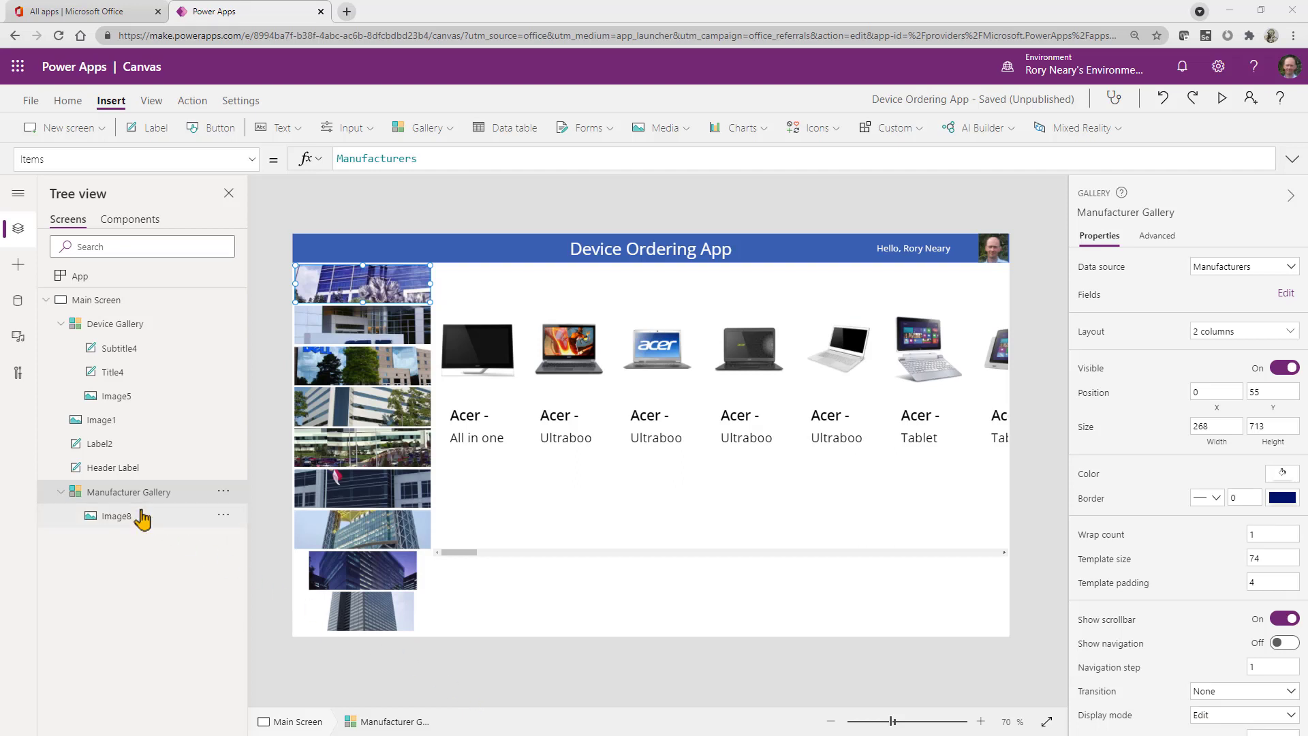
click(326, 328)
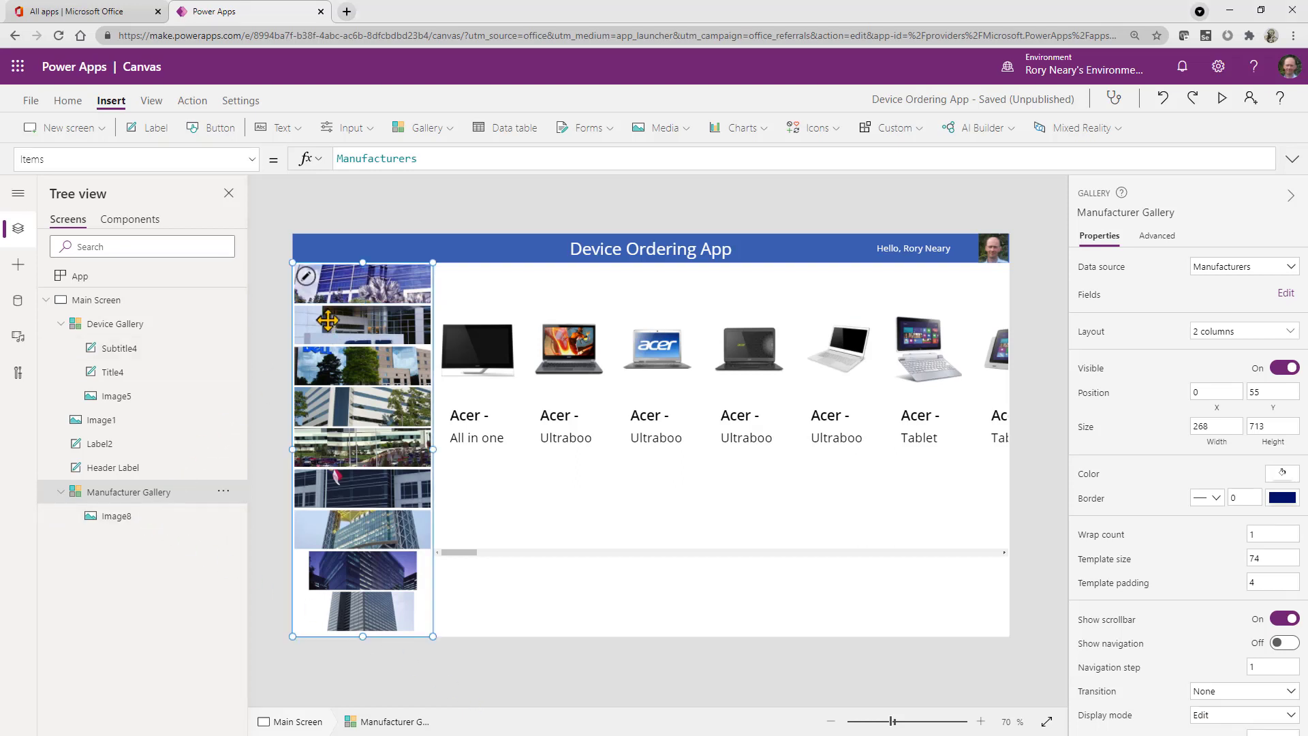
click(338, 286)
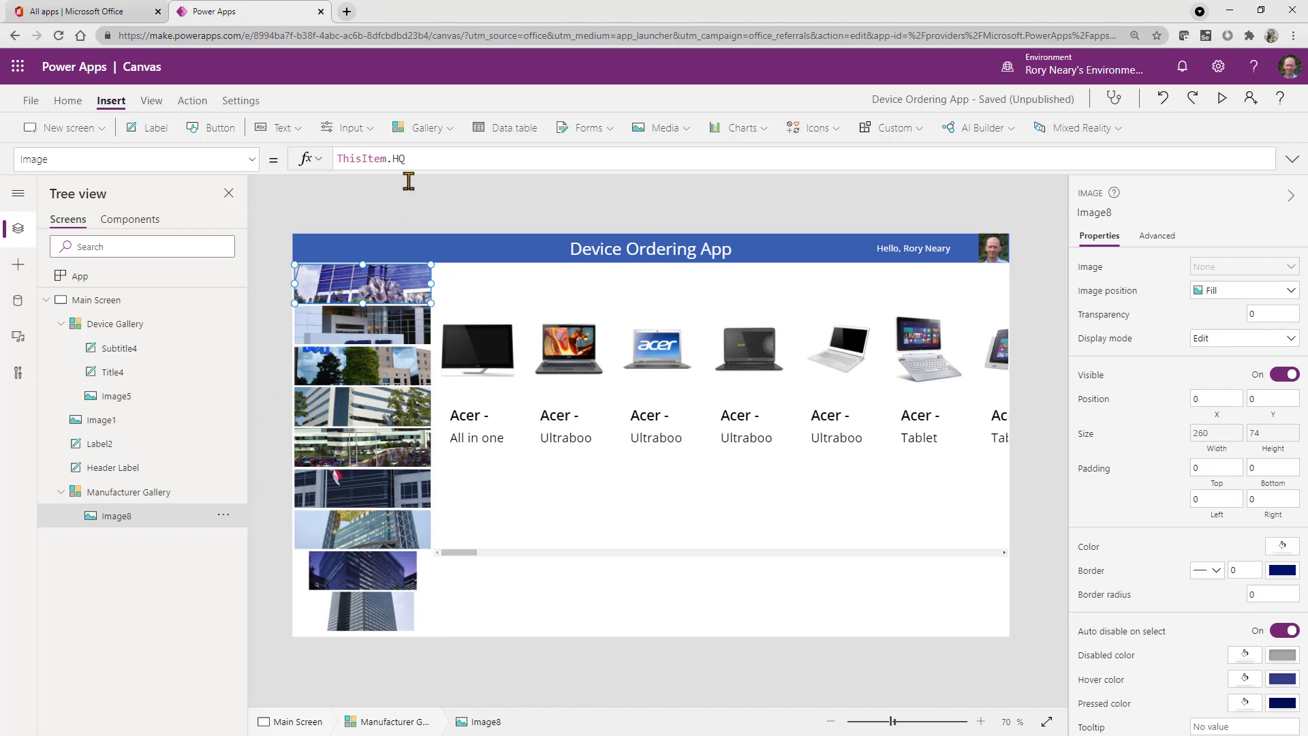
click(452, 154)
key(BackSpace)
key(BackSpace)
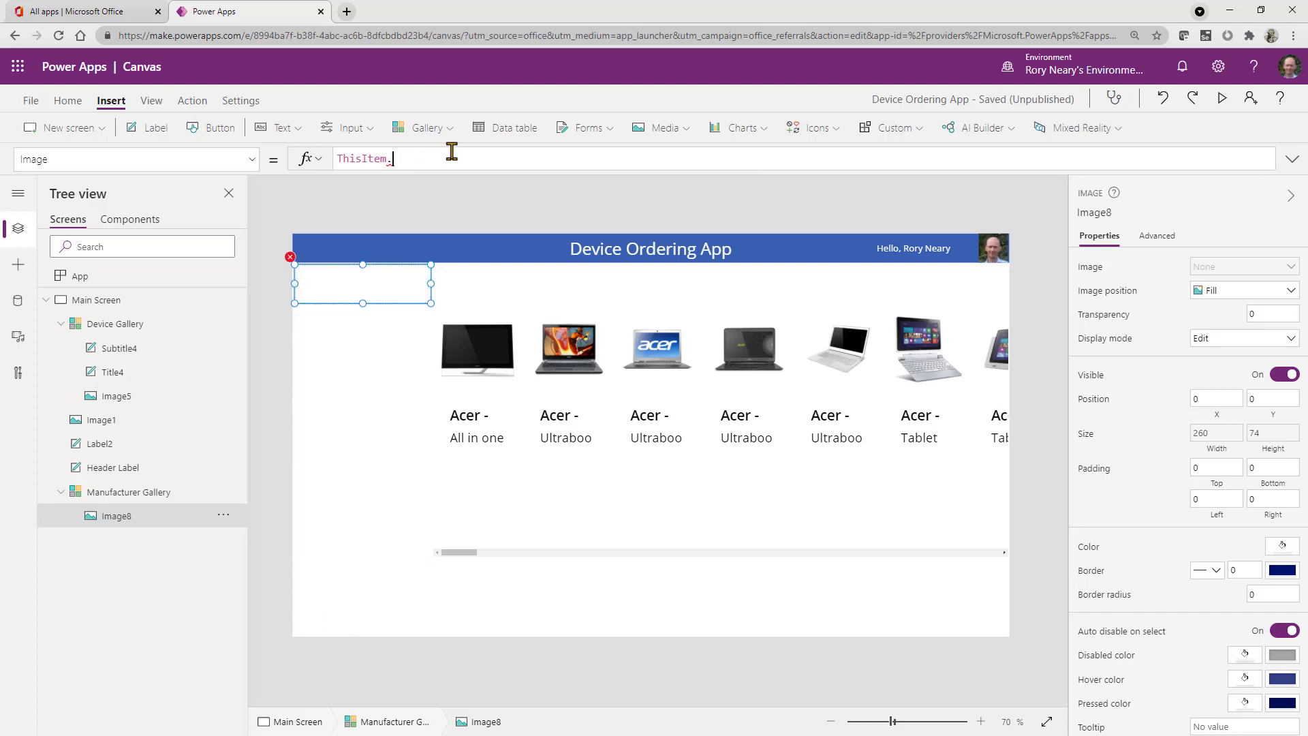
text(lo)
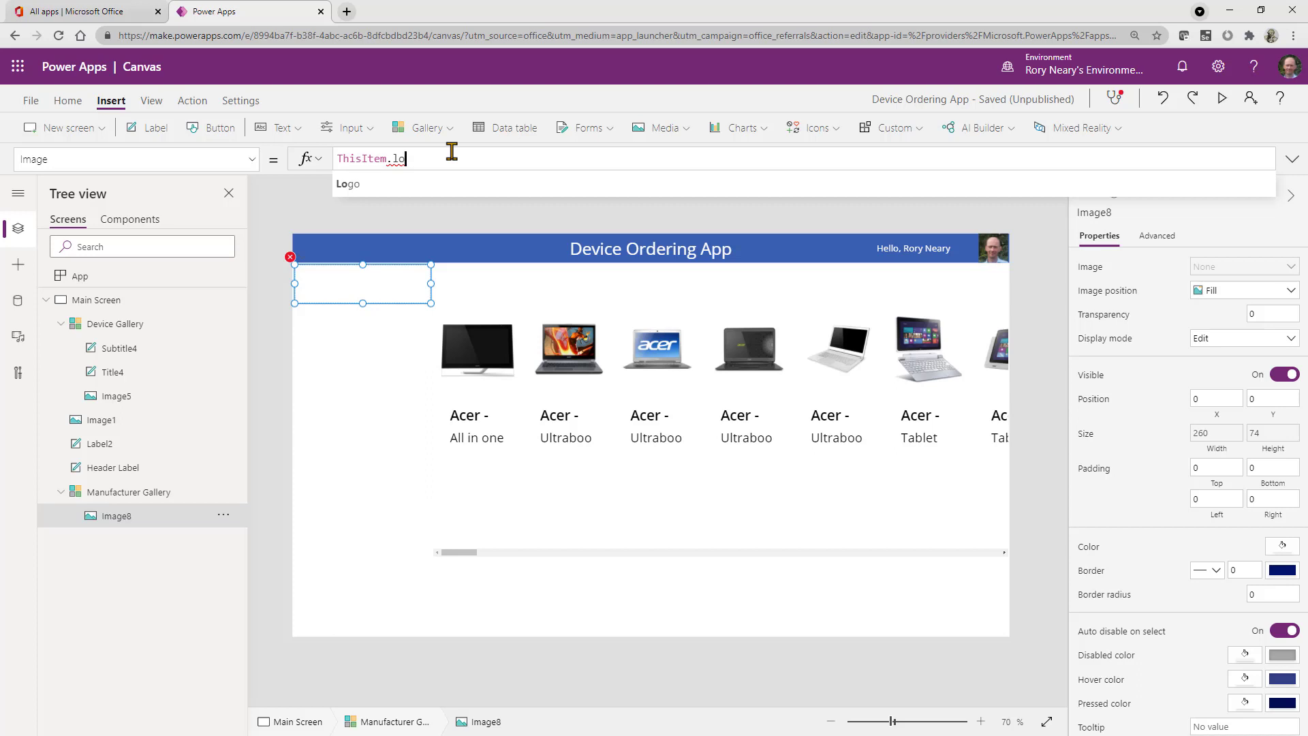
click(388, 192)
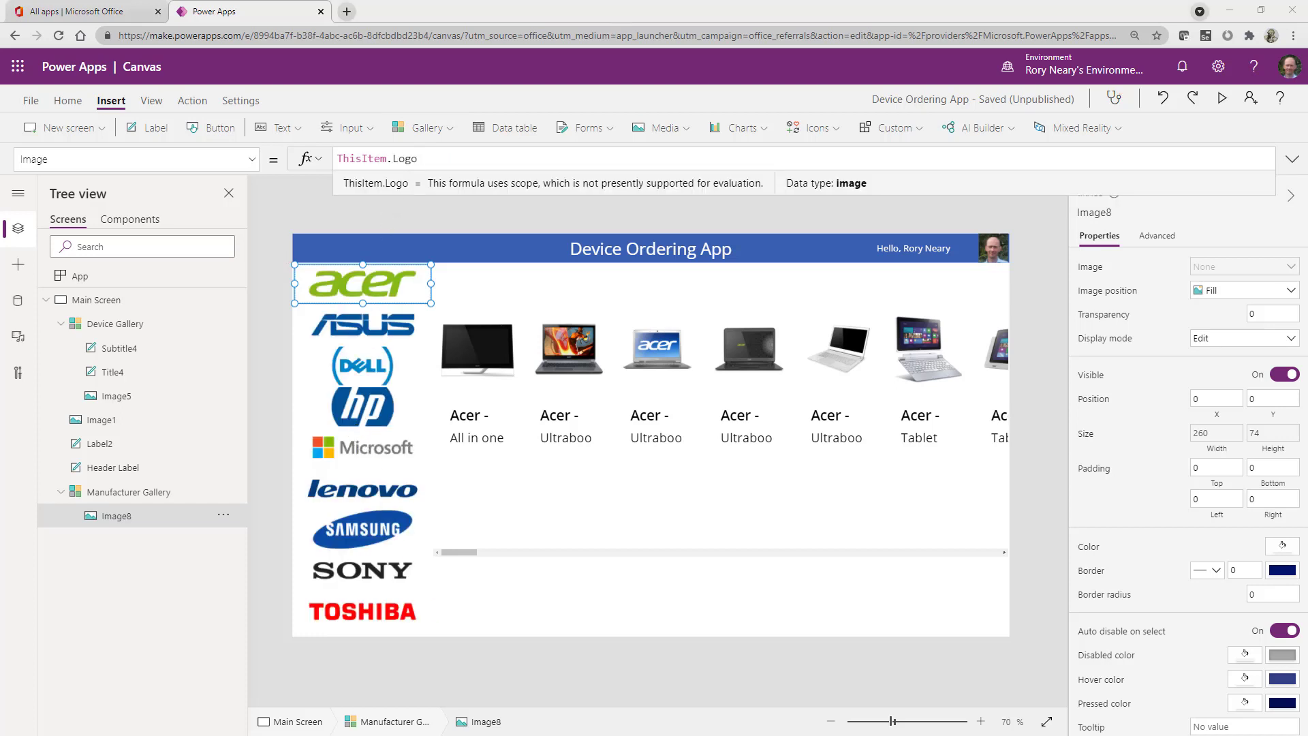
Reduce the height of the Manufacturer Gallery's item template slightly to bring the logos closer together.
drag(362, 303, 364, 304)
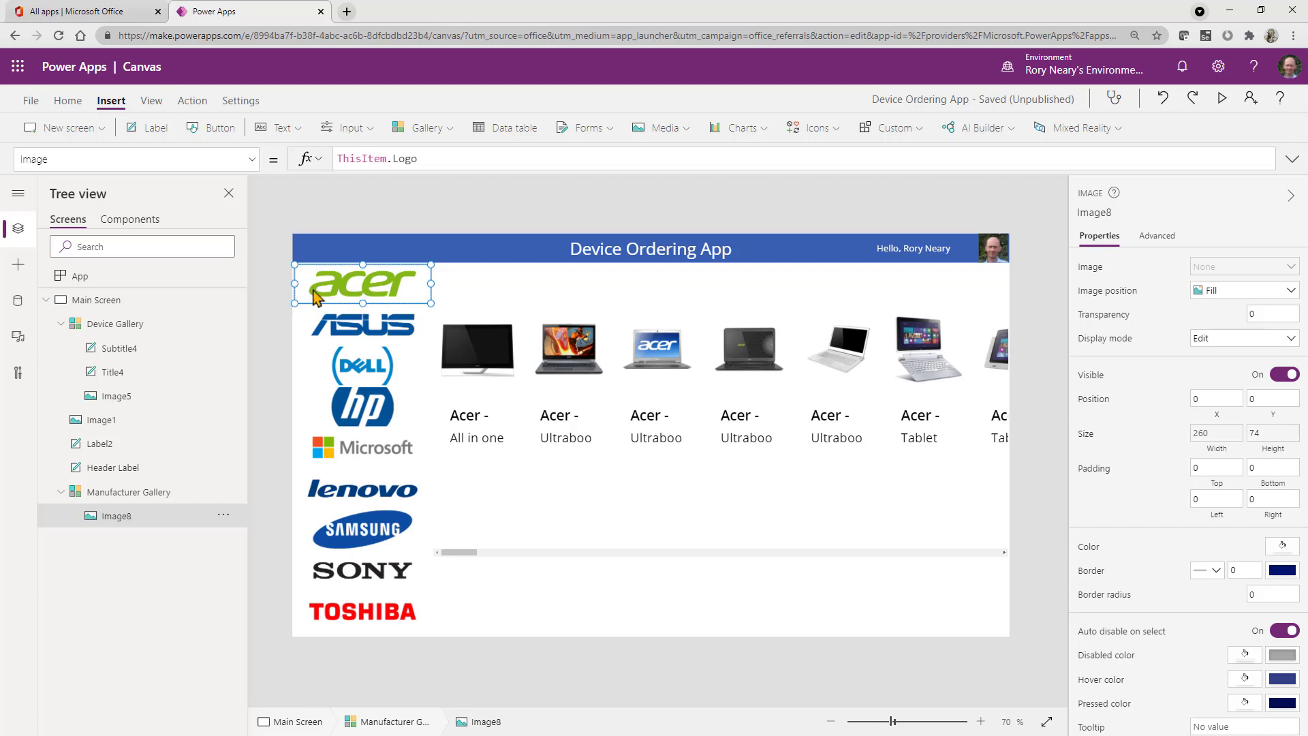
click(322, 366)
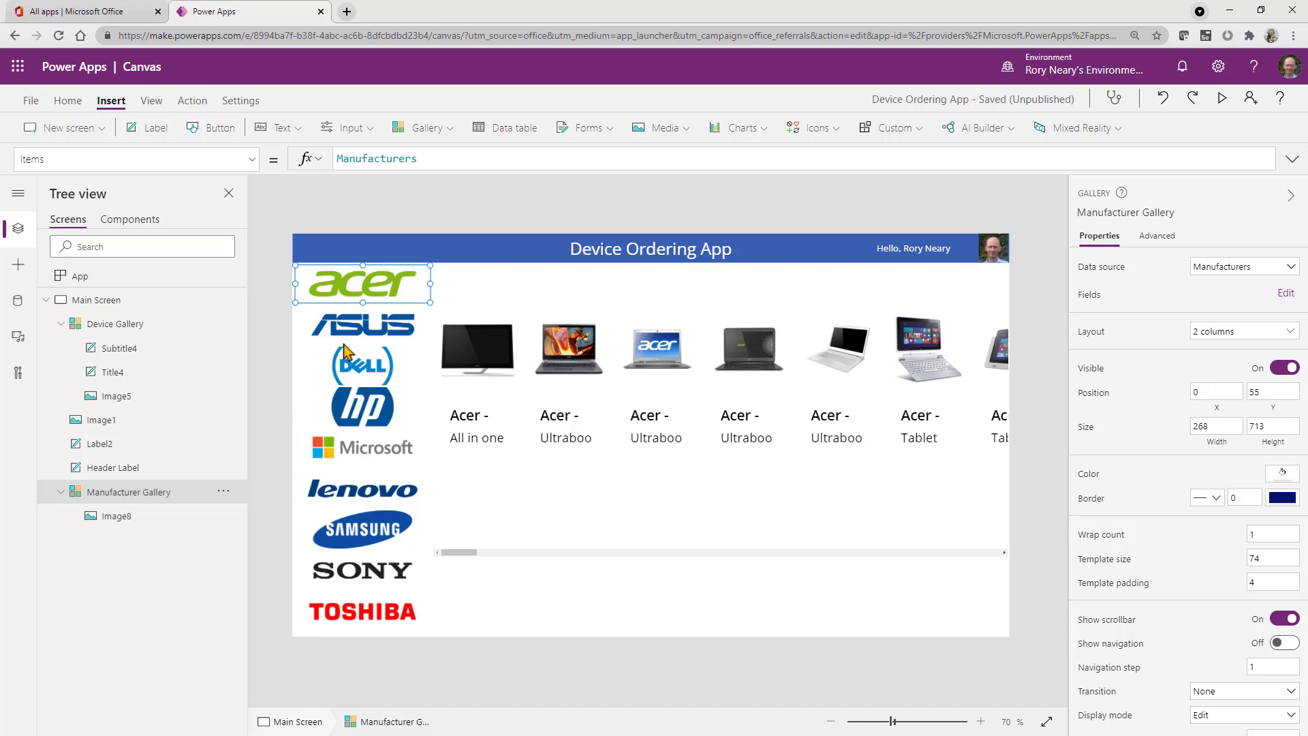
drag(363, 302, 360, 299)
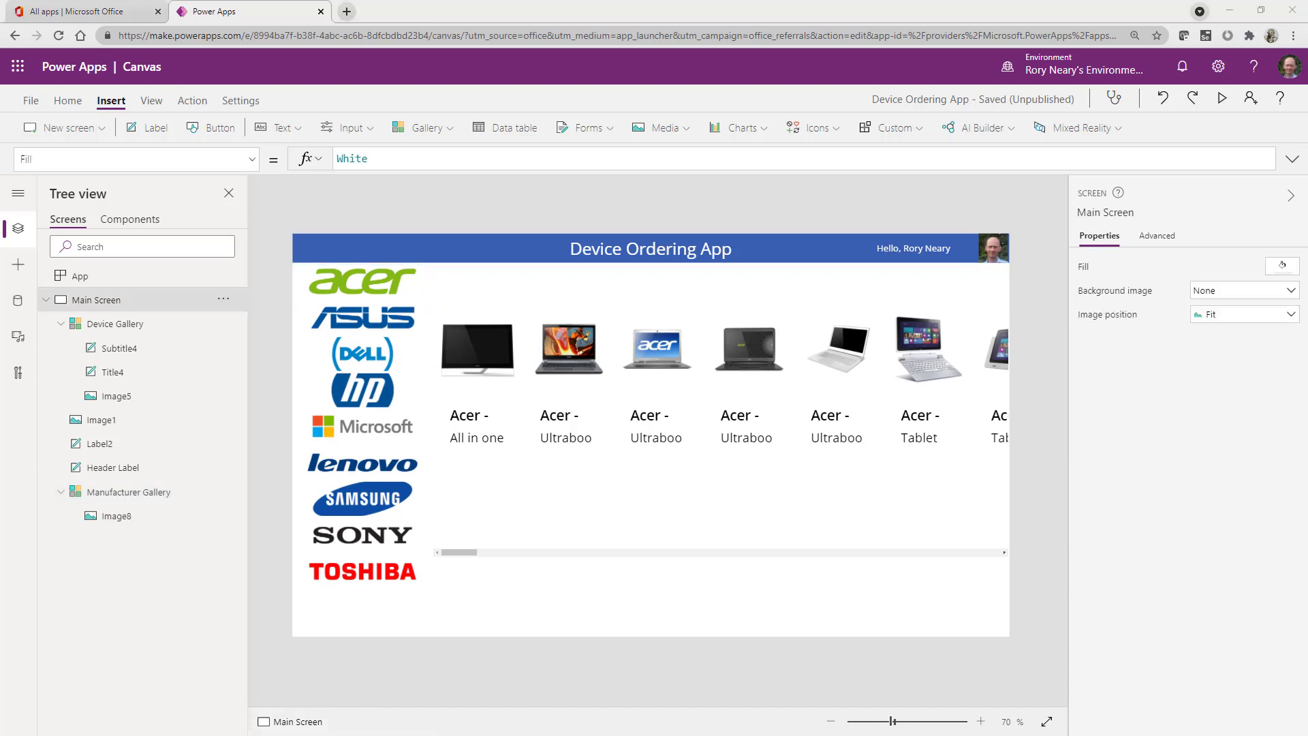
Bring up the Manufacturer Gallery's TemplateSize property and shorten its item template to a size of 64.
click(252, 159)
click(335, 317)
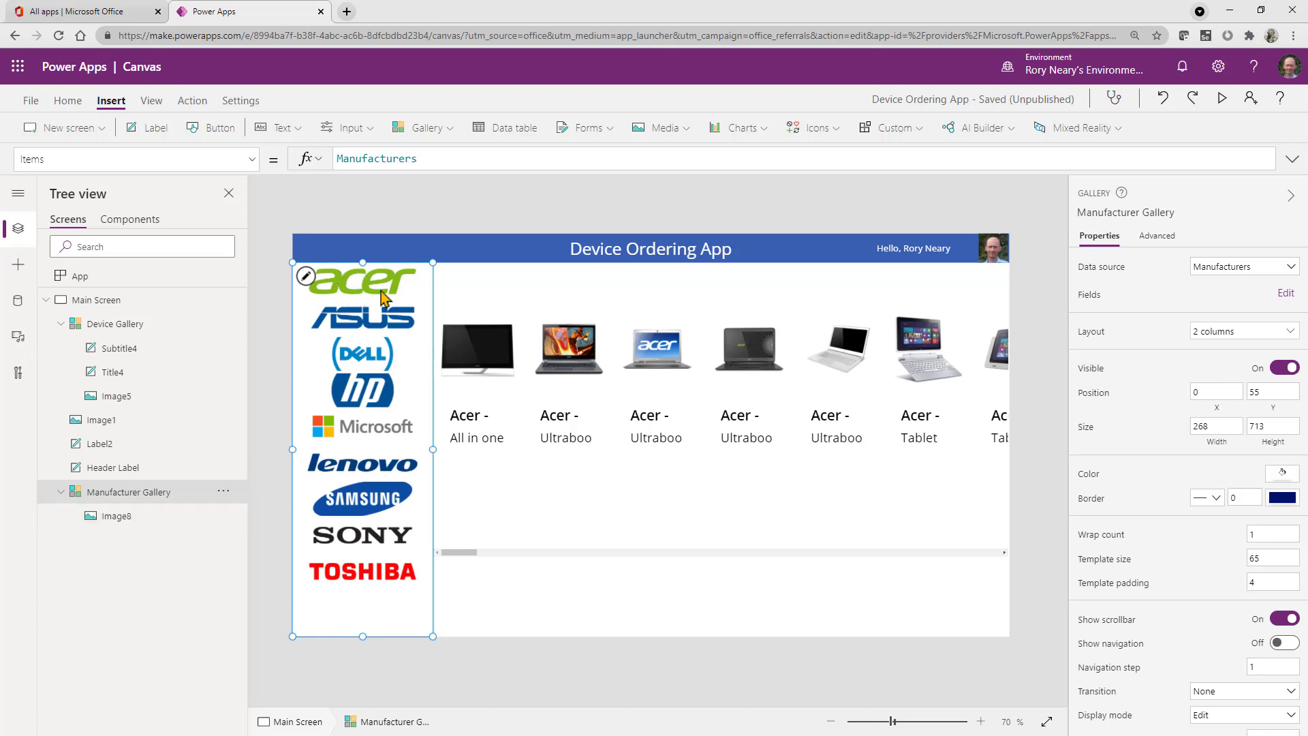
click(419, 292)
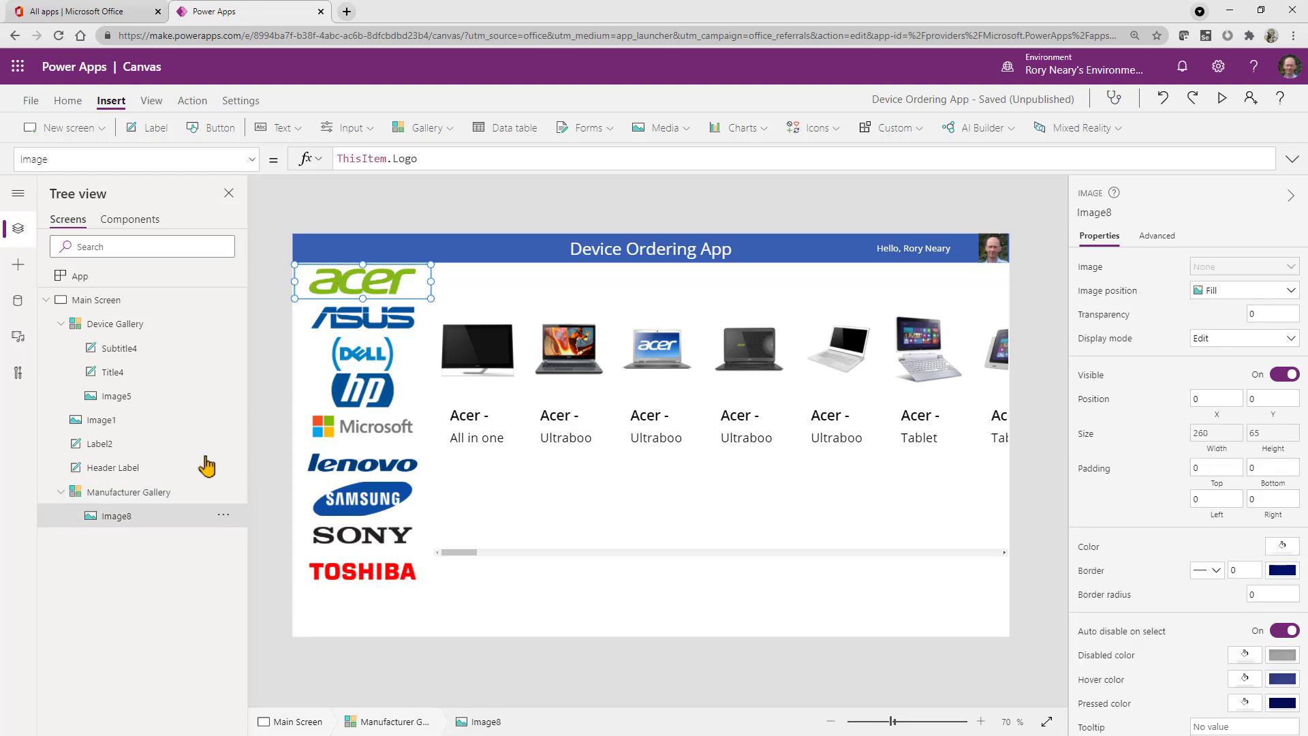
click(155, 493)
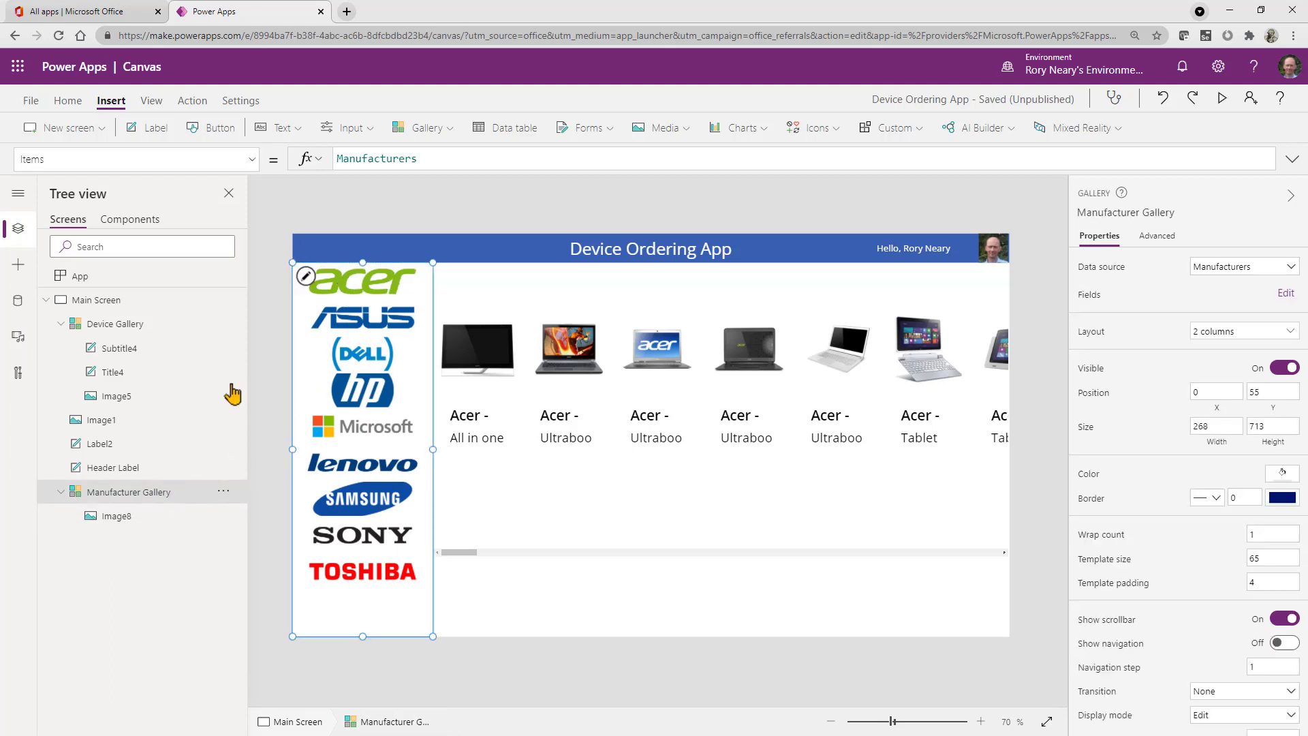
click(305, 279)
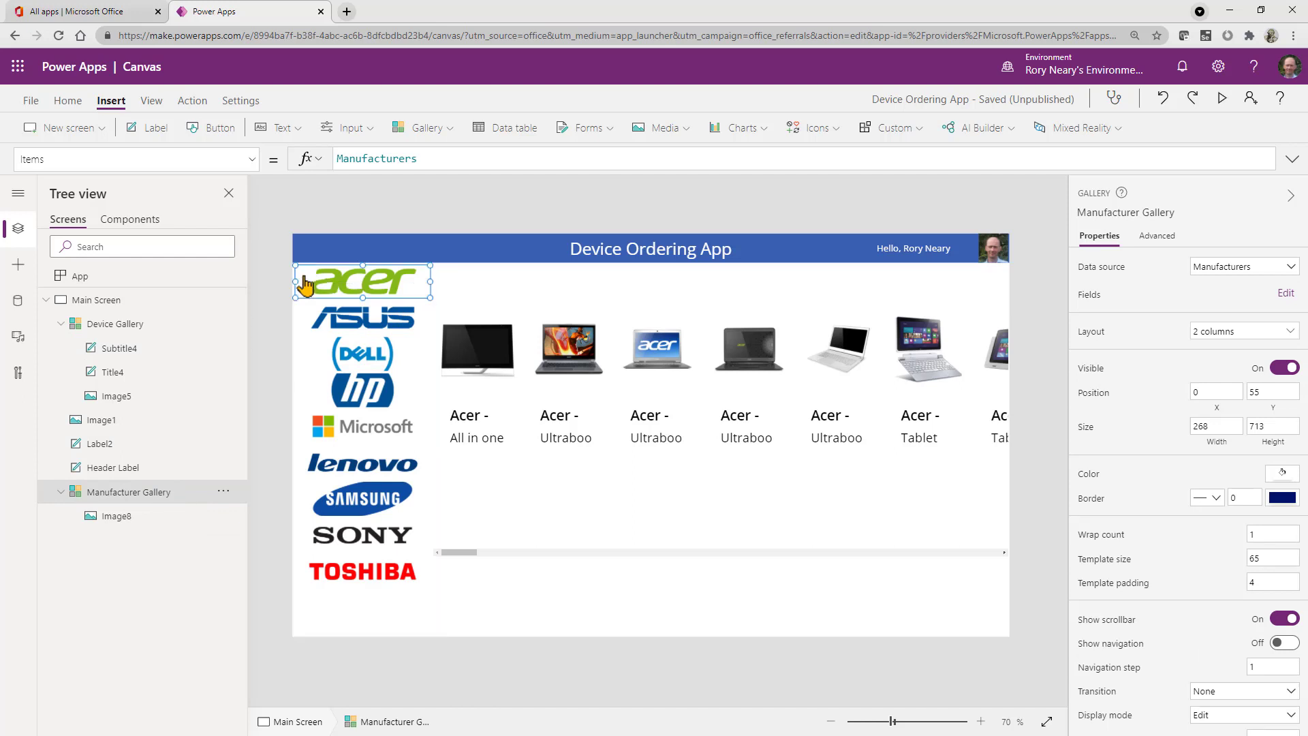
click(251, 159)
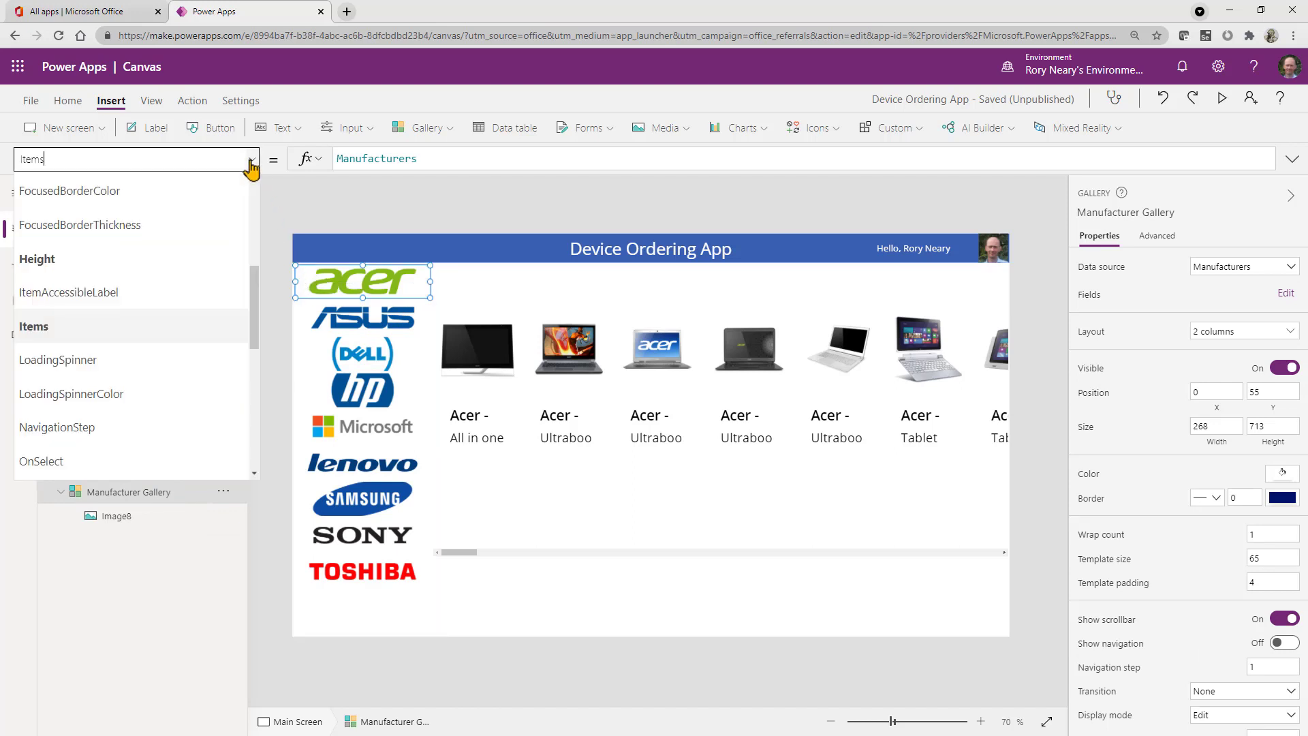
drag(255, 292, 254, 383)
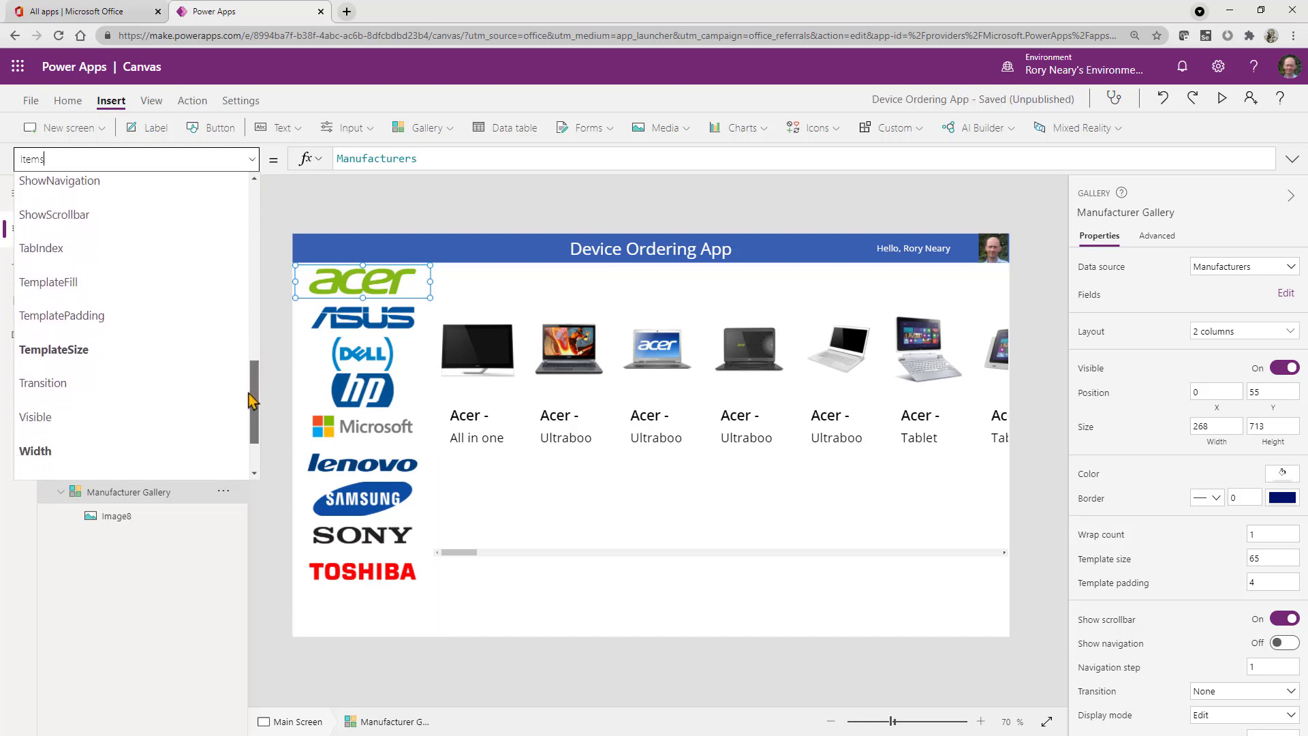
click(168, 351)
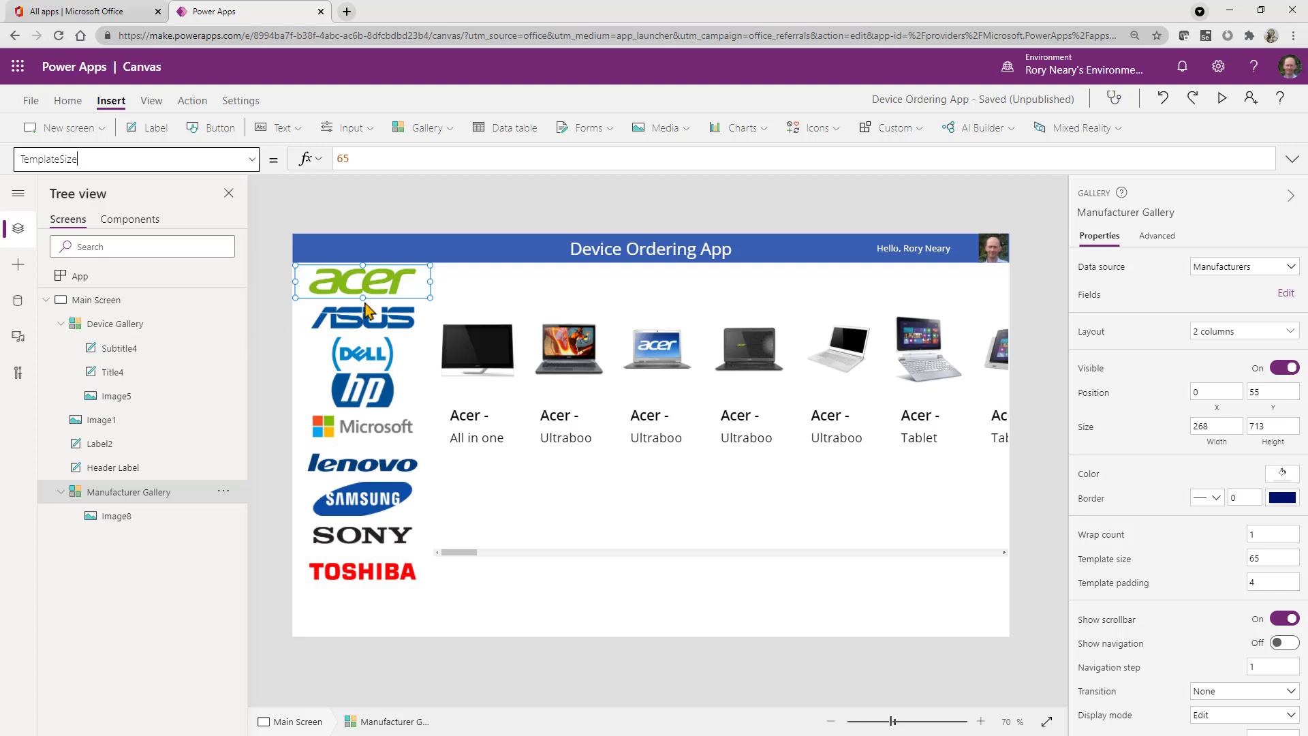
mouse_move(364, 299)
mouse_down()
mouse_move(364, 312)
mouse_move(362, 291)
mouse_up()
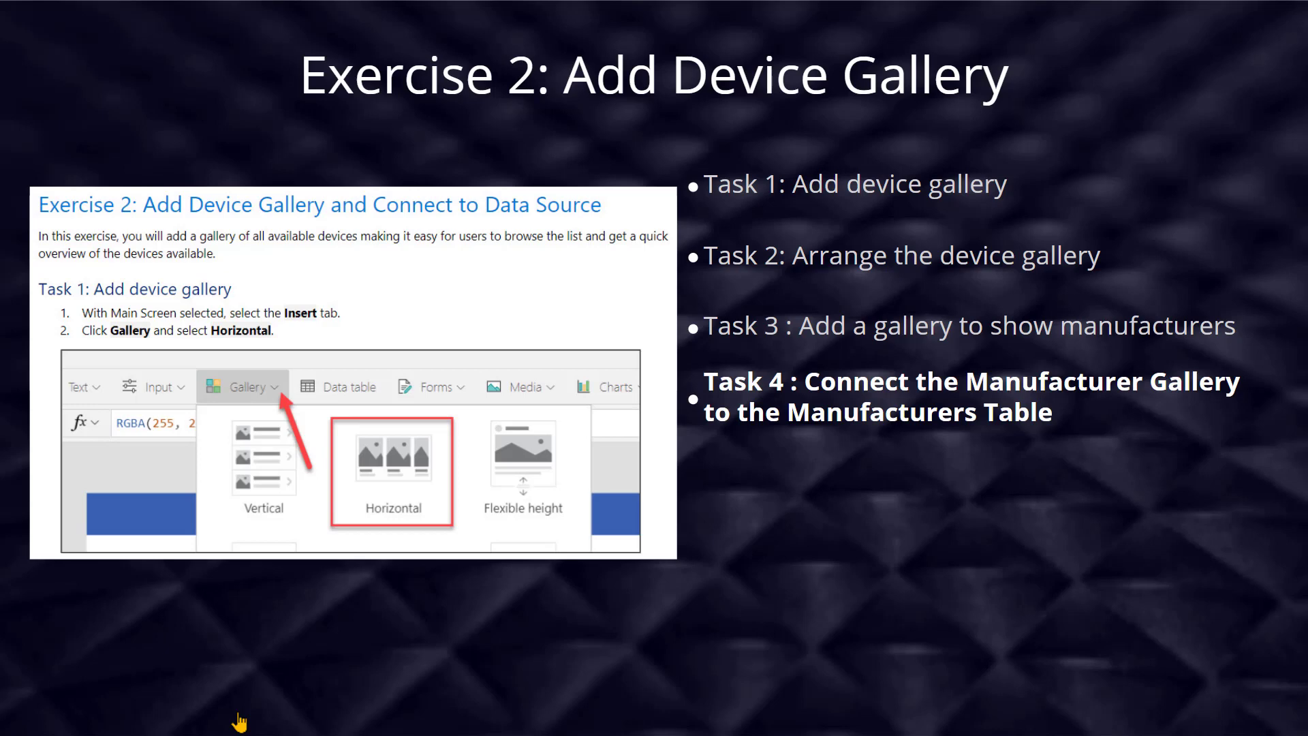
key(Right)
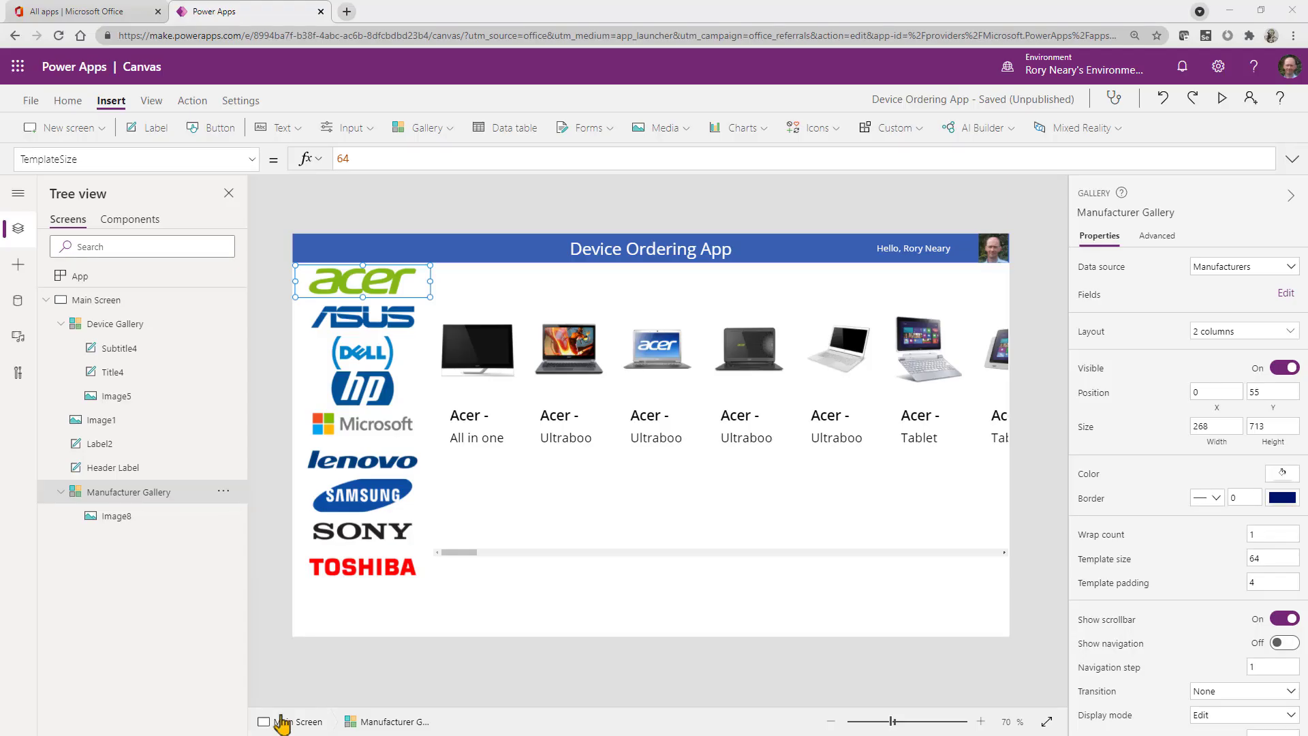
Set the Manufacturer Gallery's TemplateFill formula to If(ThisItem.IsSelected,LightBlue).
click(251, 162)
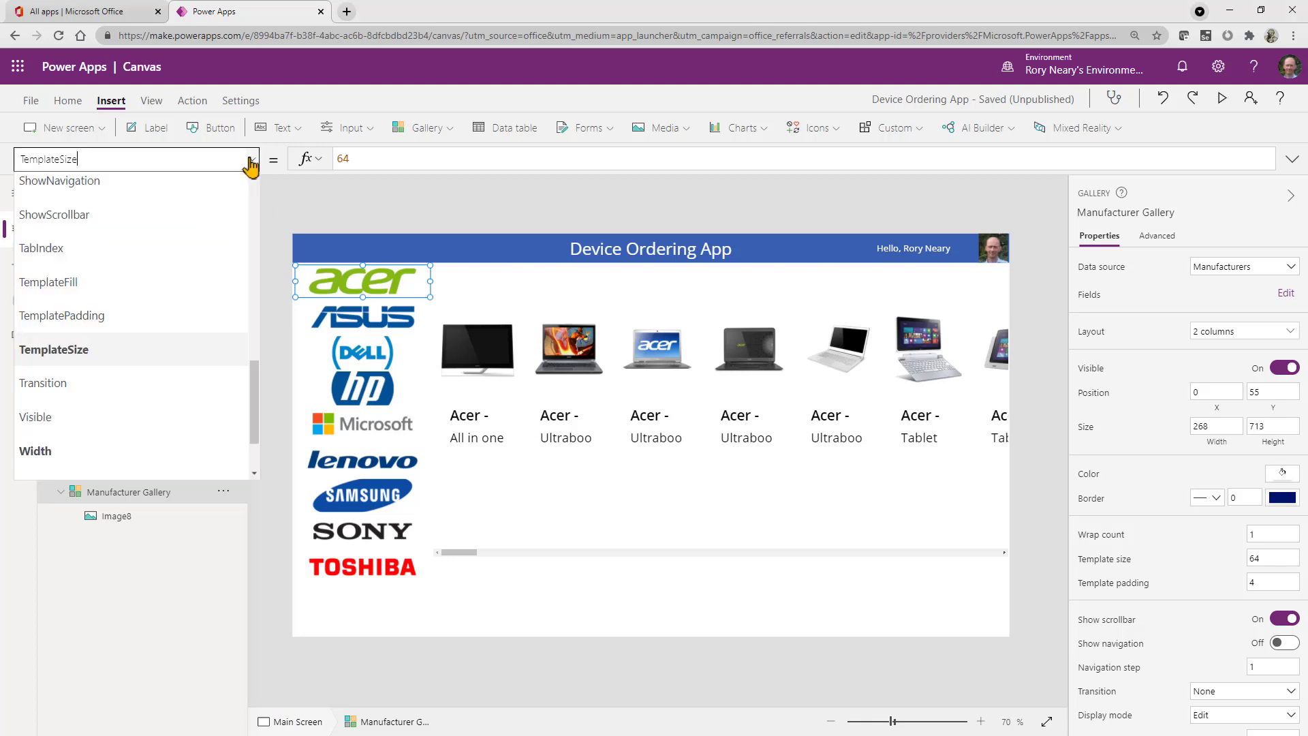
click(164, 293)
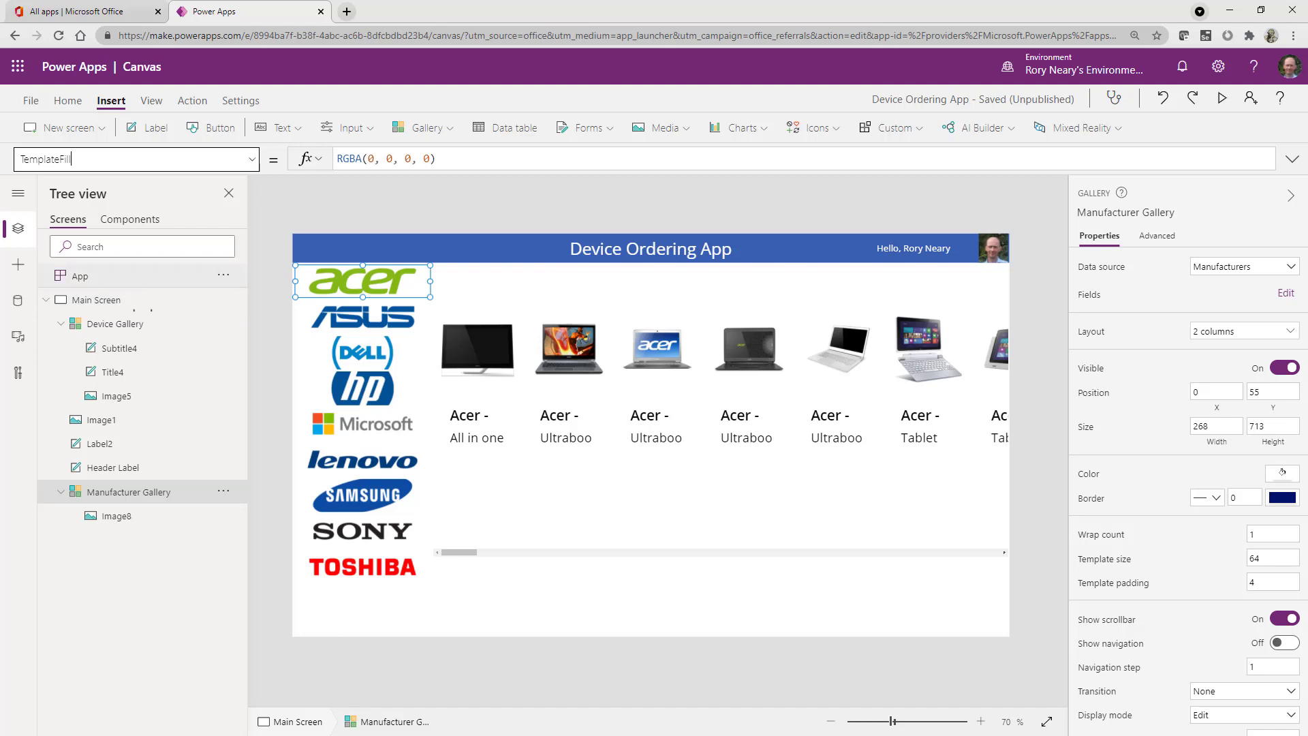
click(440, 159)
key(ctrl+a)
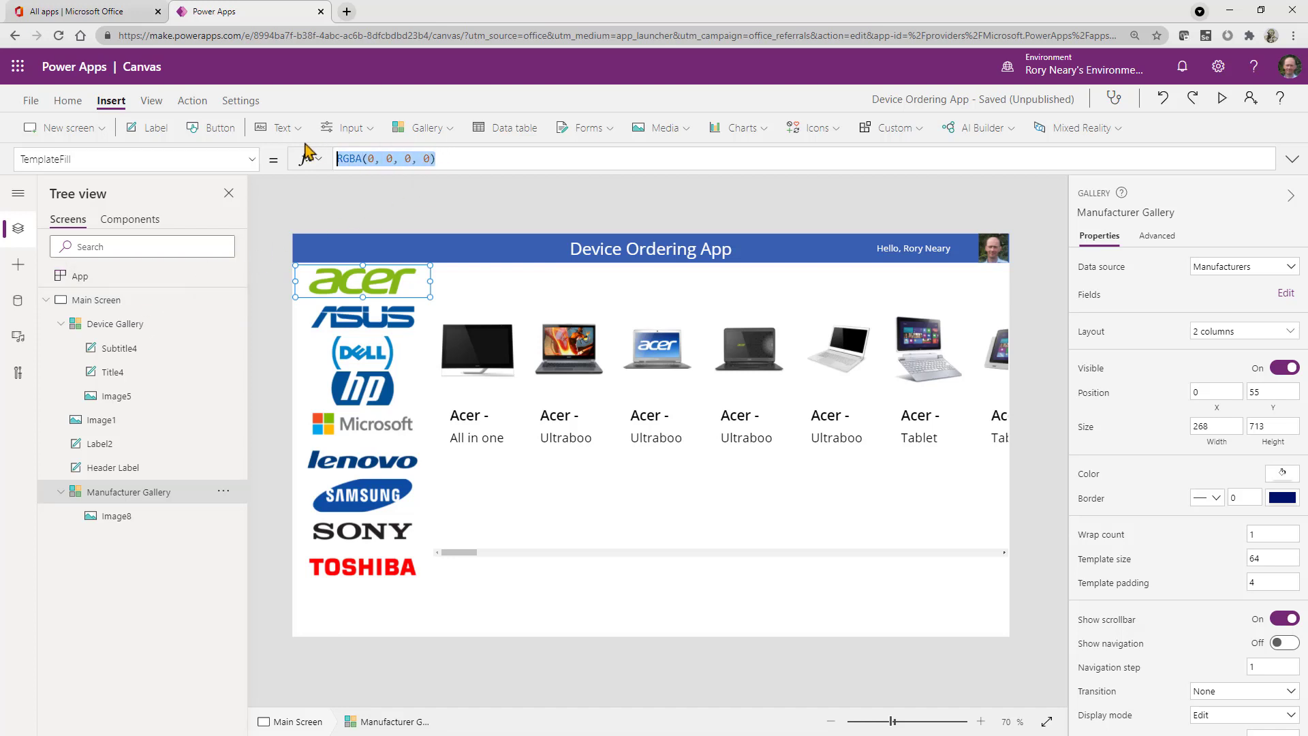
text(If(this)
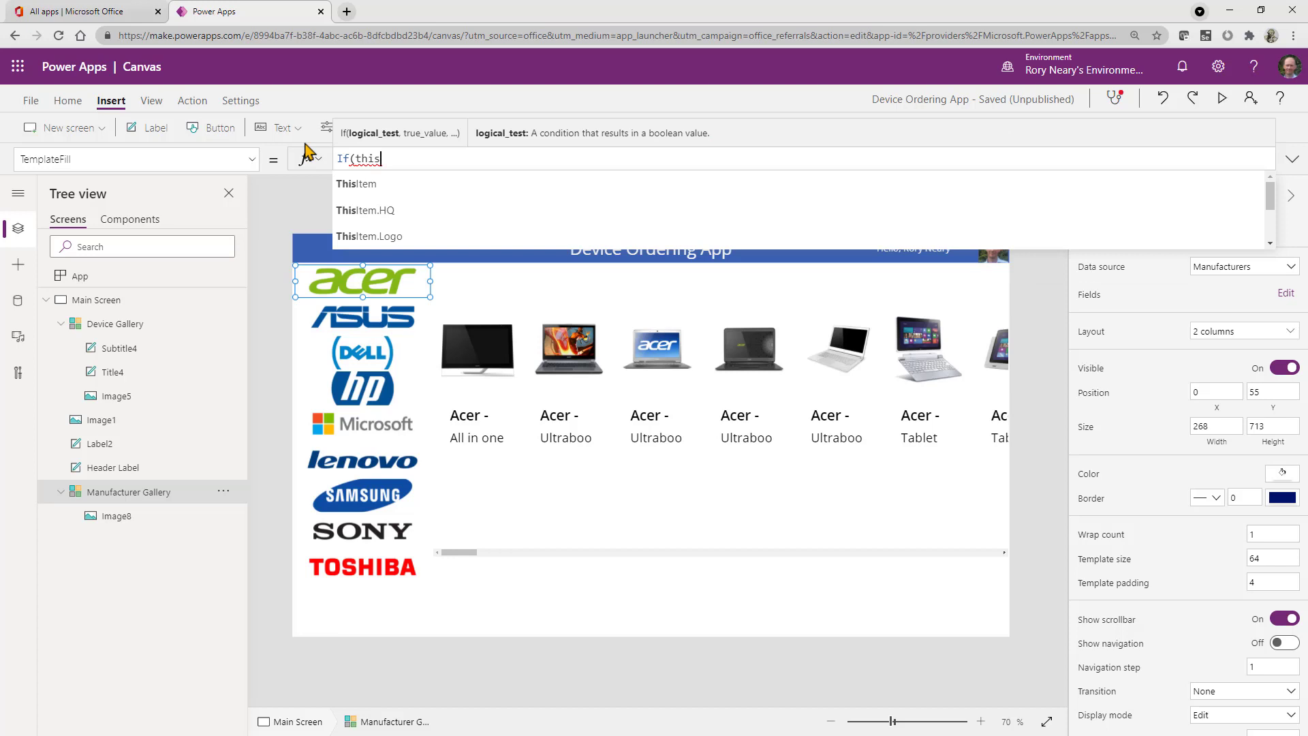
click(359, 184)
text(.)
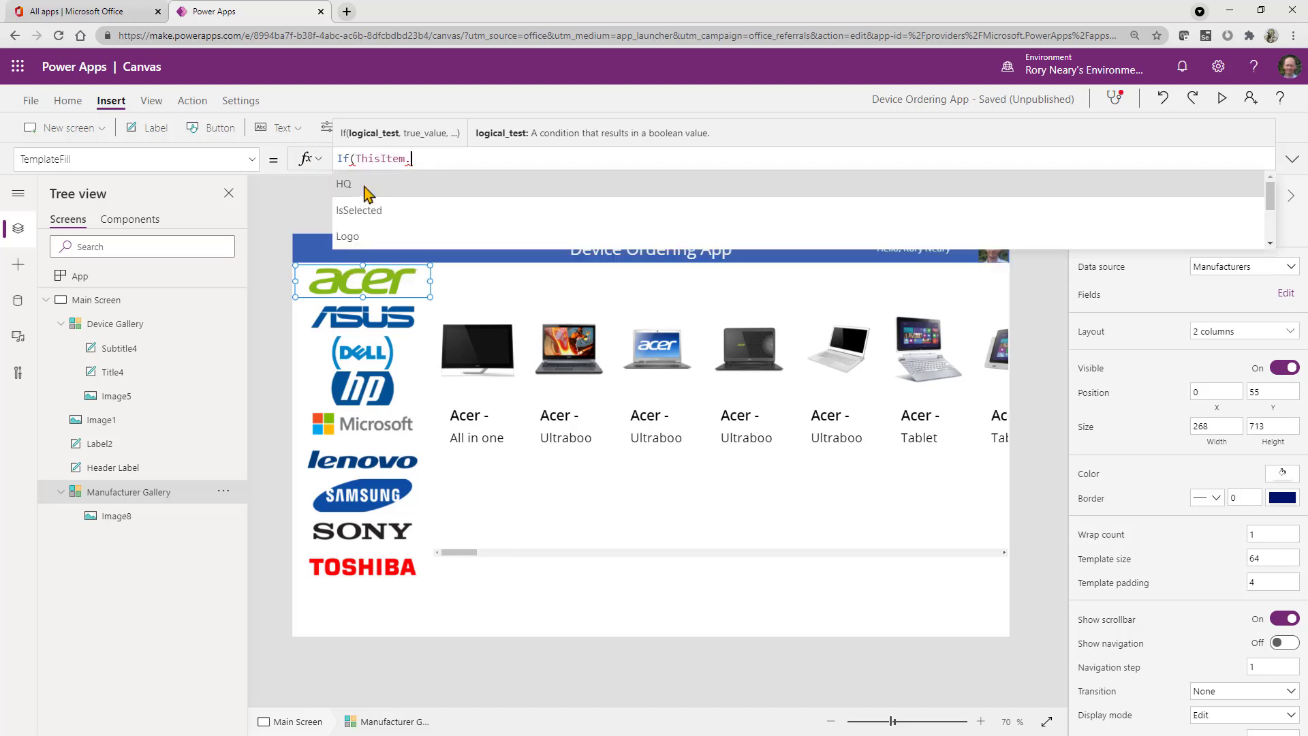
text(IsSelected)
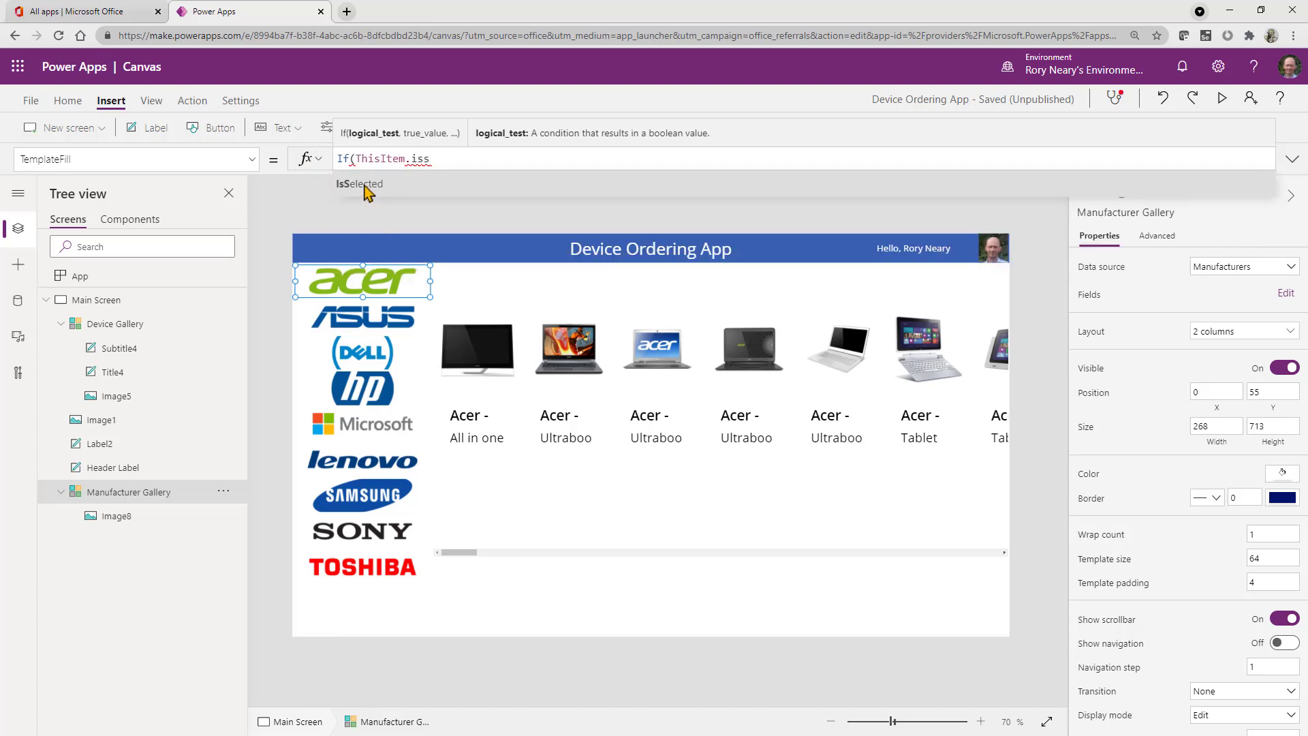
click(364, 186)
text(,)
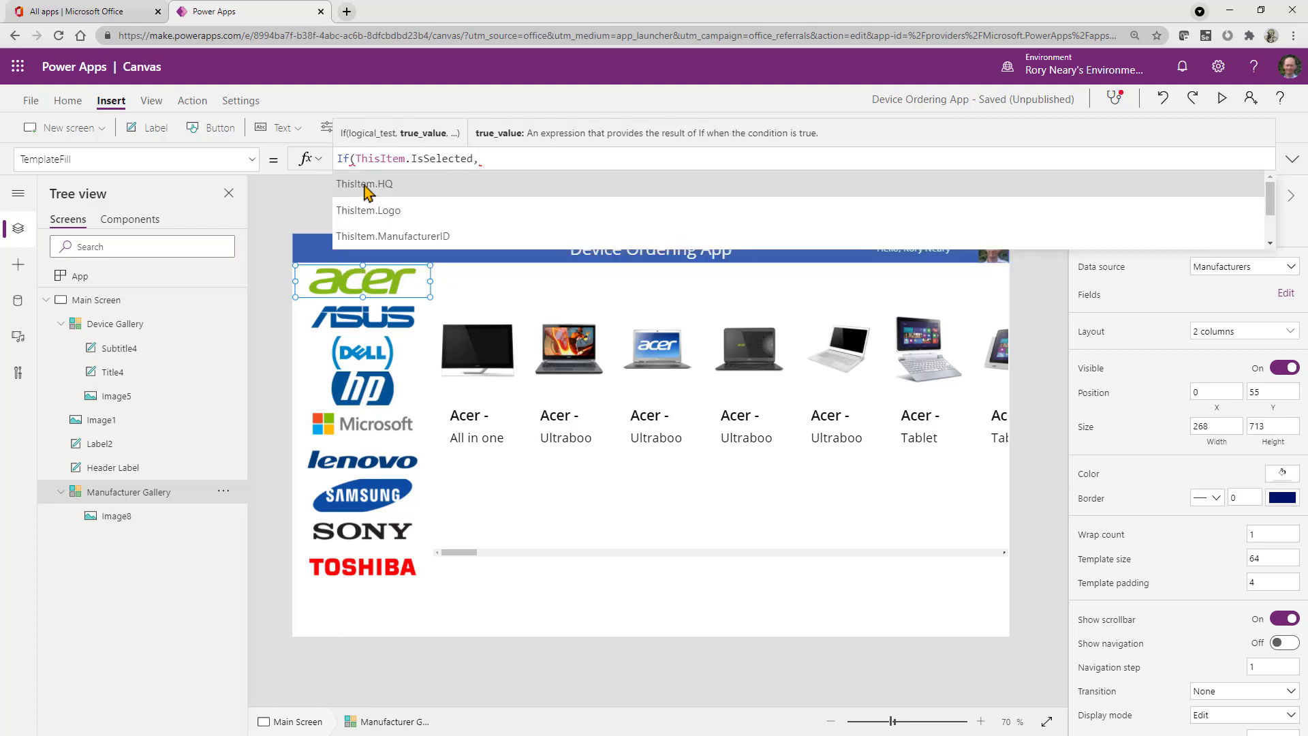
text(lig)
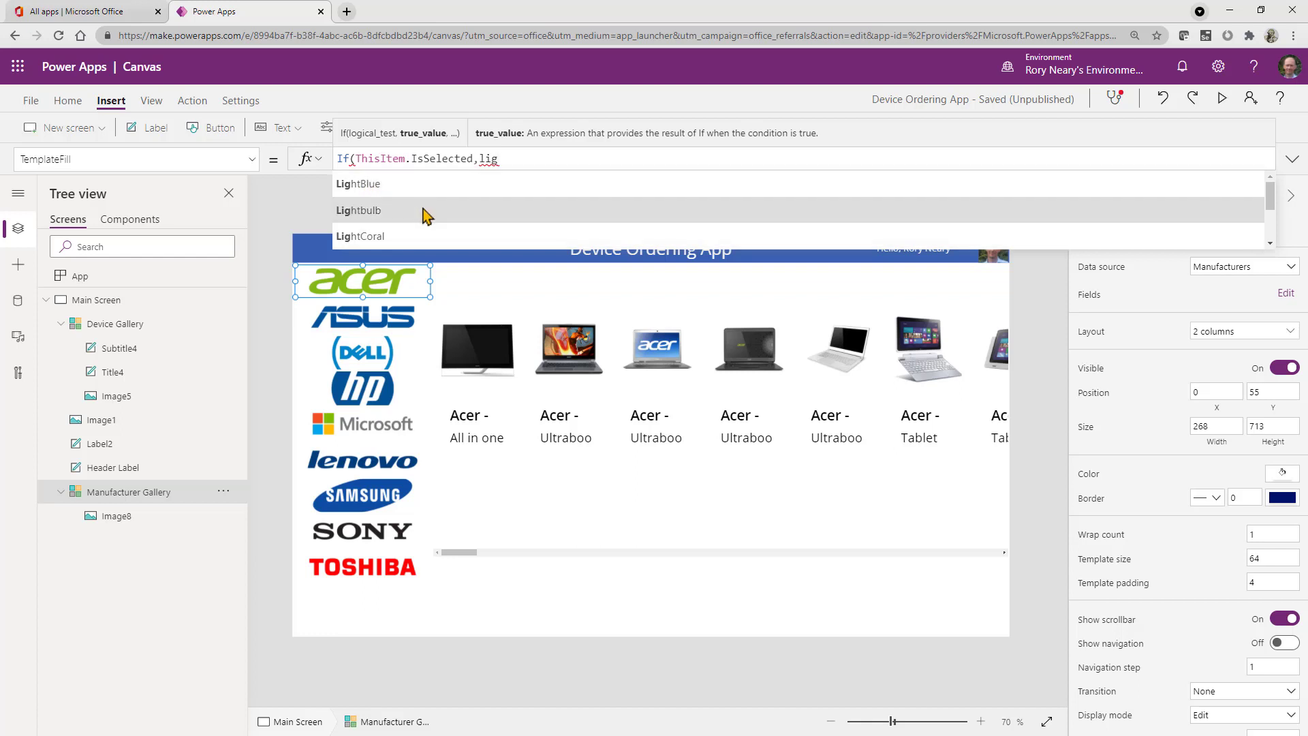
text(htbl)
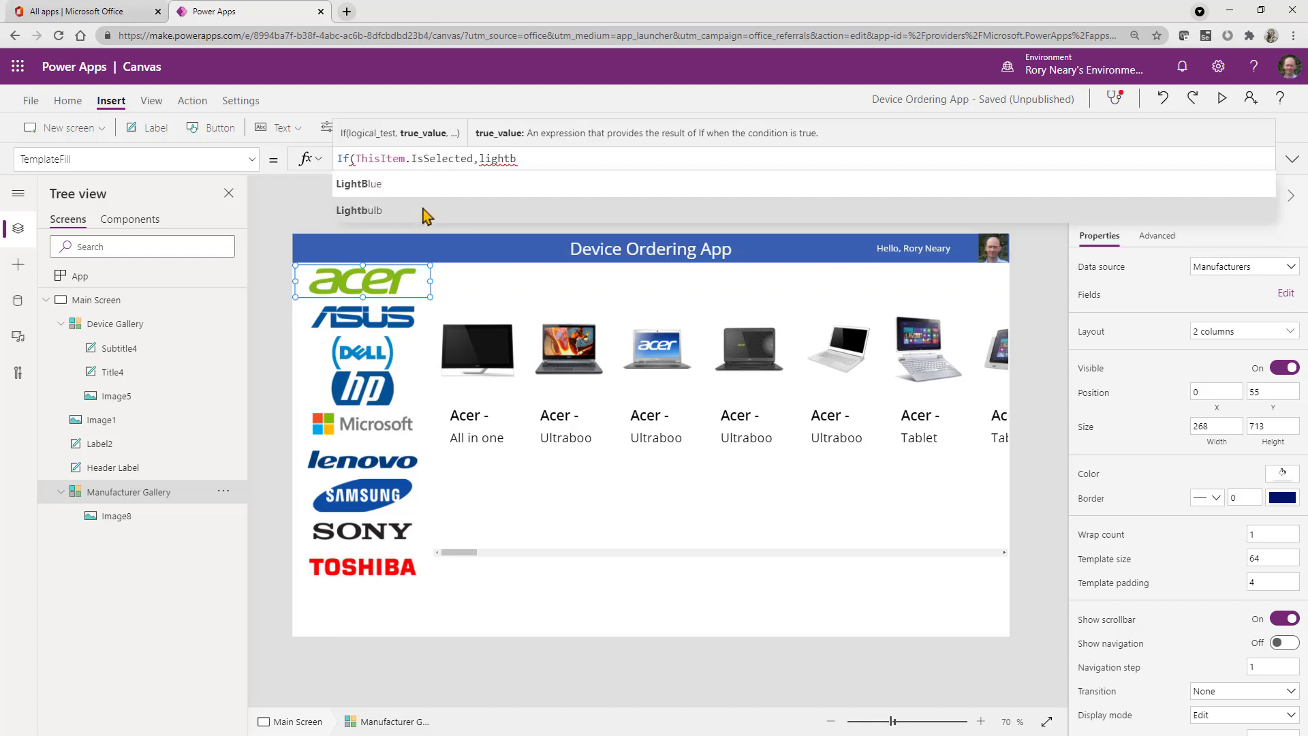
click(444, 183)
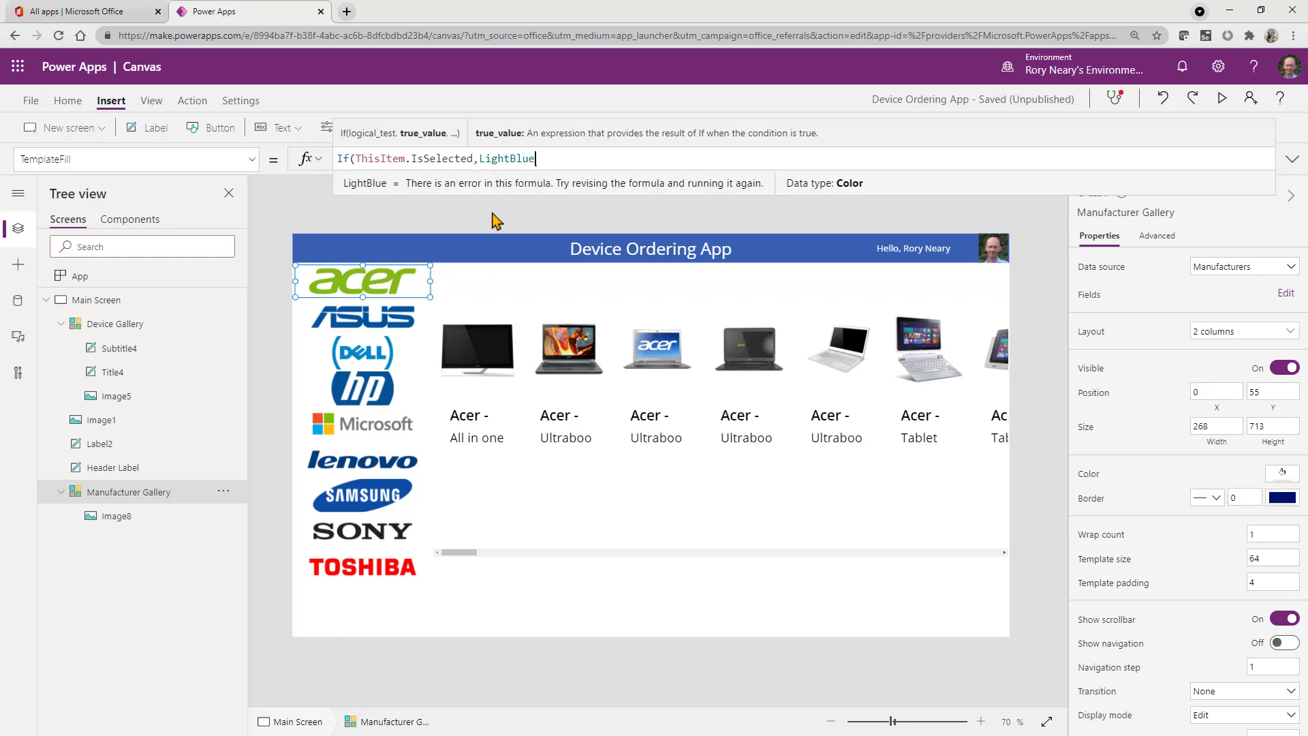
text())
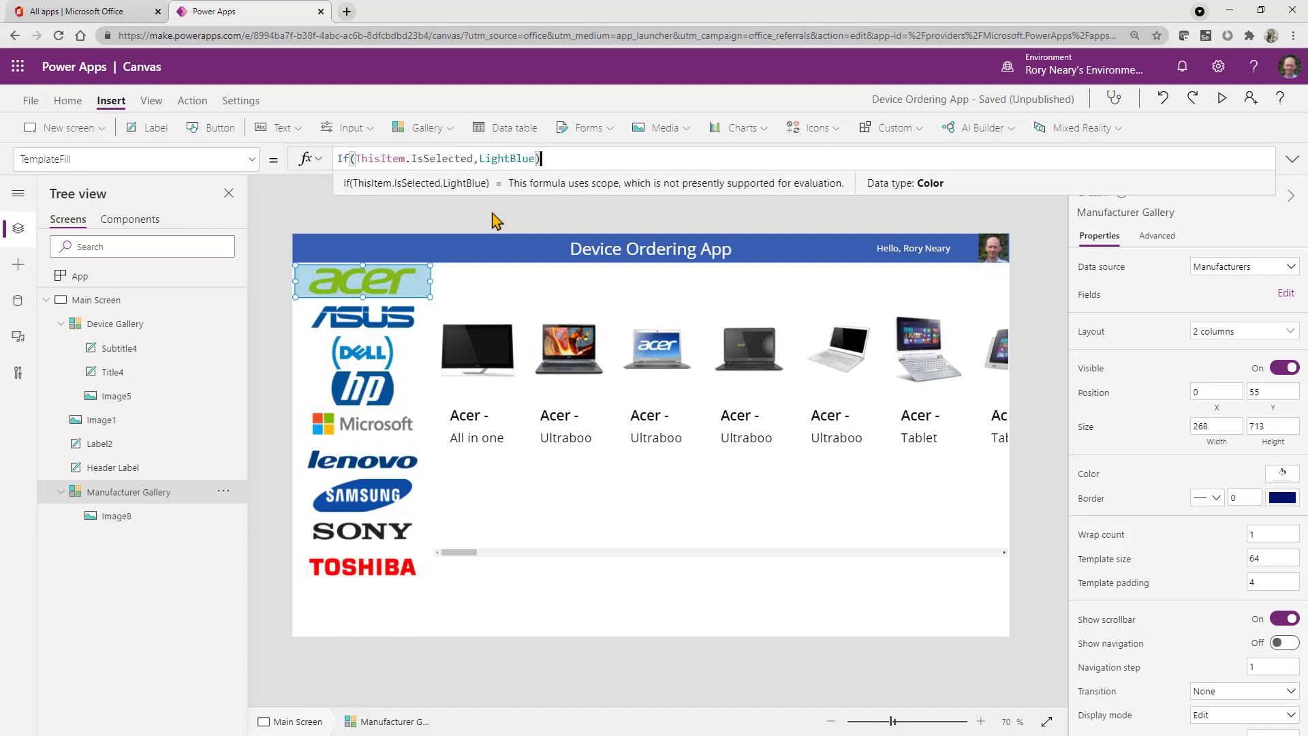
Add Transparent as the else value of the TemplateFill If formula.
key(Left)
text(,tran)
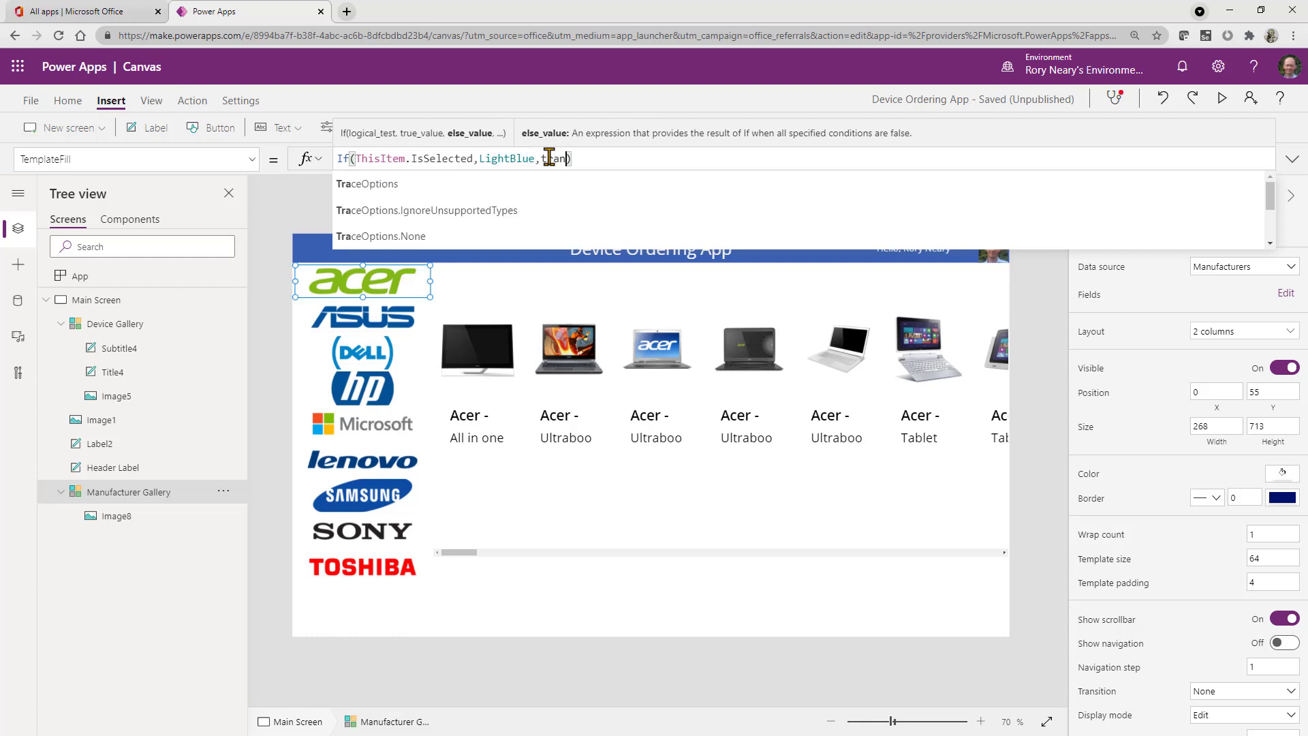
text(s)
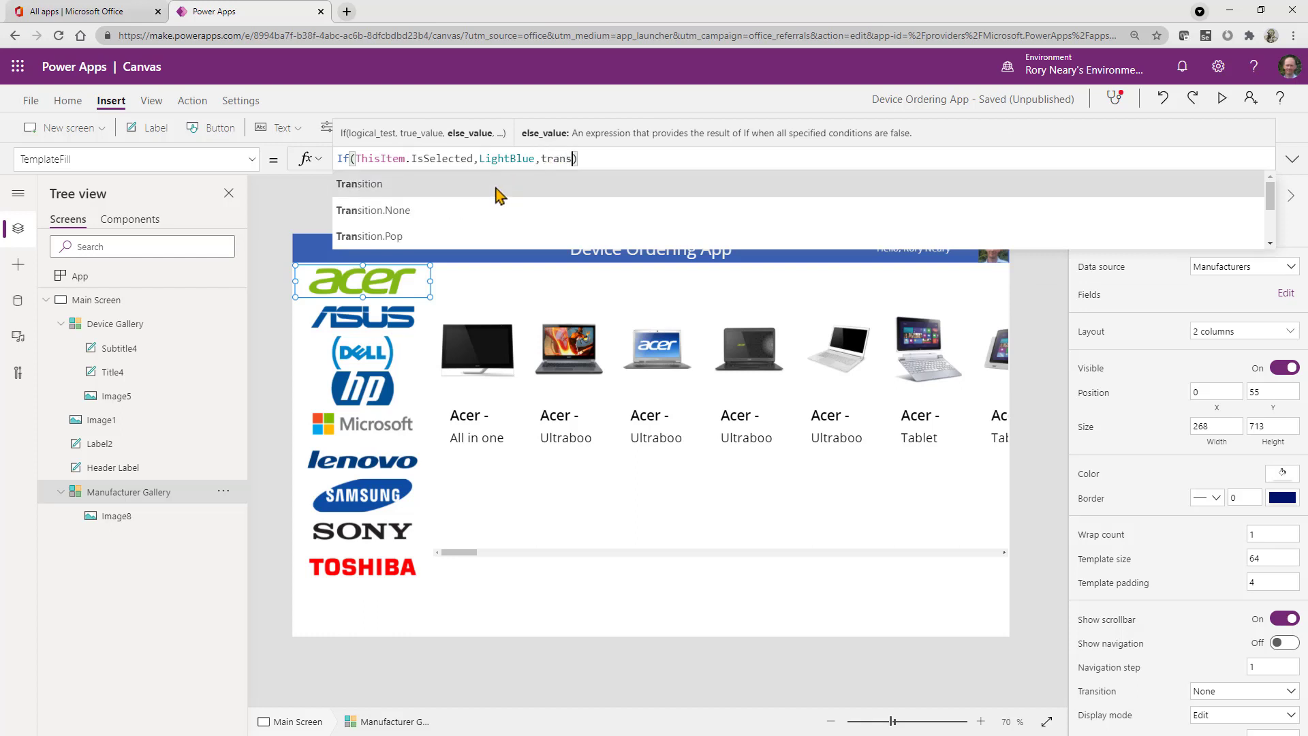
text(p)
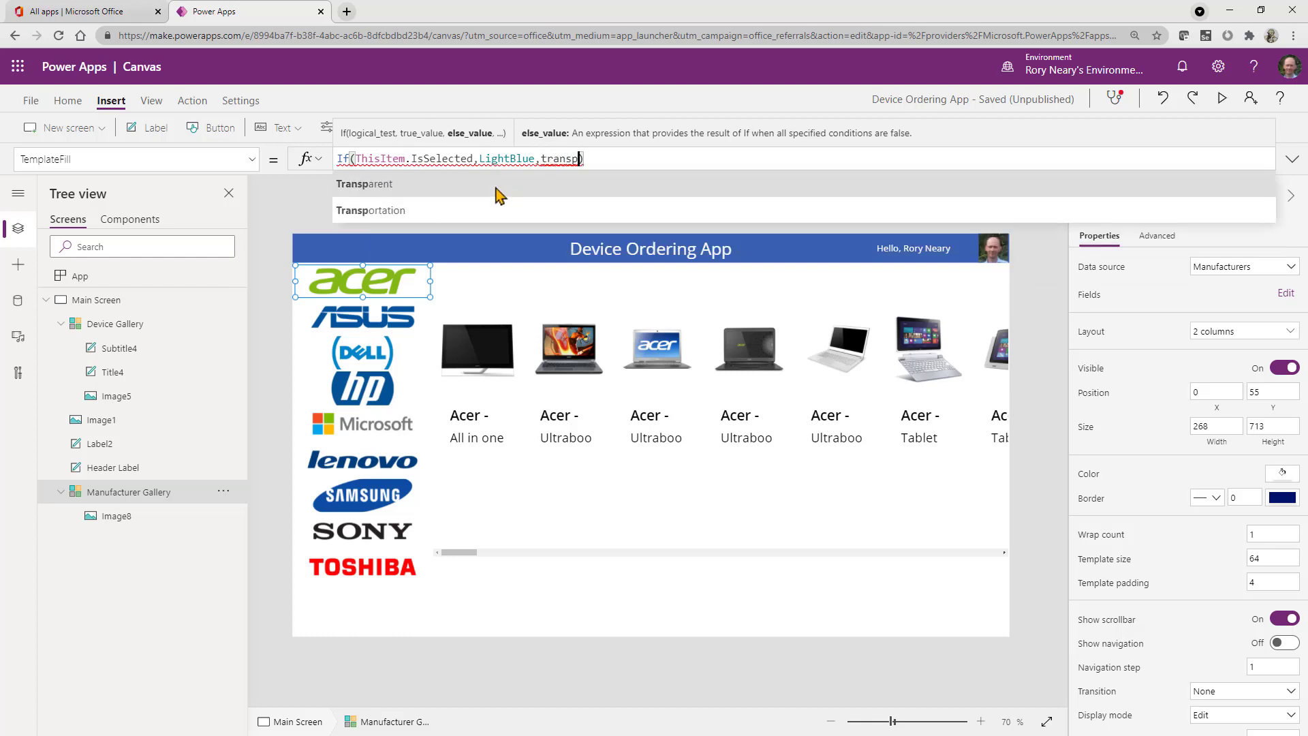
click(497, 189)
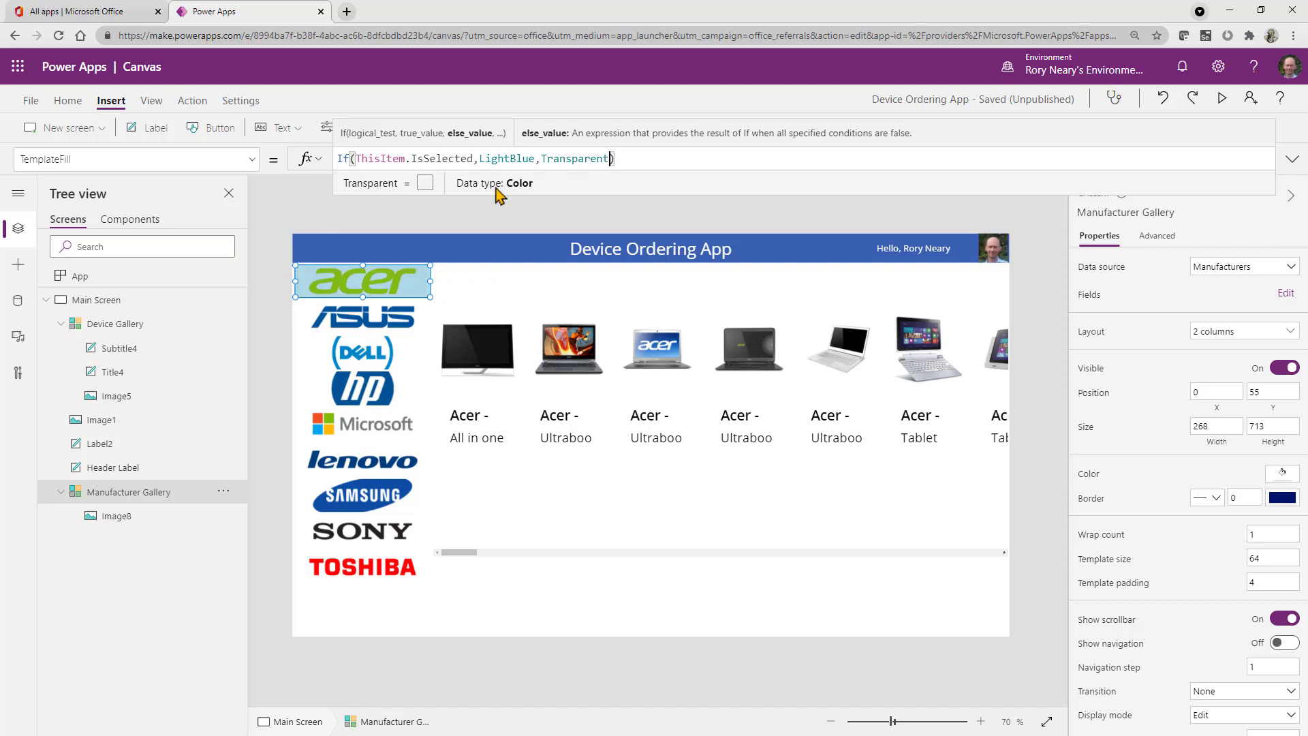
Remove the Transparent else value and its comma from the TemplateFill formula.
key(BackSpace)
key(BackSpace)
key(BackSpace)
key(BackSpace)
key(BackSpace)
key(BackSpace)
key(BackSpace)
key(BackSpace)
key(BackSpace)
key(BackSpace)
key(BackSpace)
key(BackSpace)
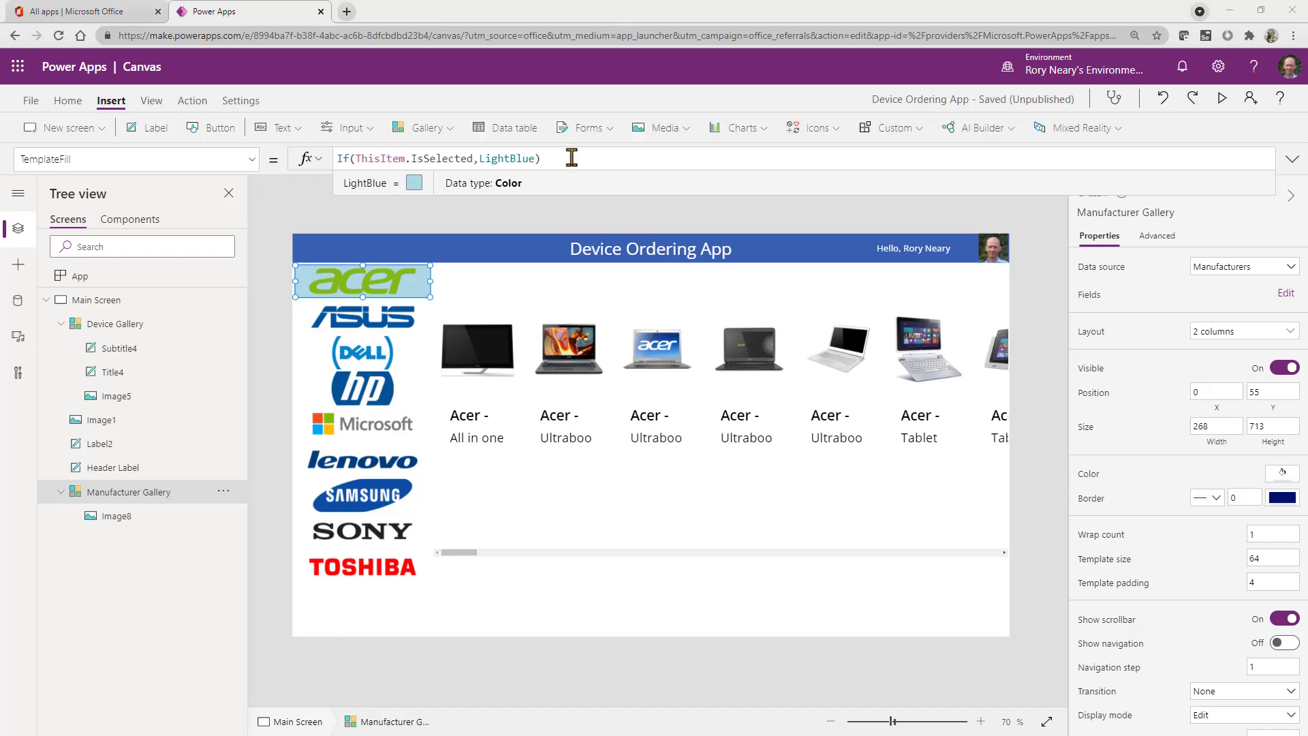
Replace the whole TemplateFill formula with a fresh start, If(ThisItem.IsSelected, and leave the formula editor.
drag(567, 151, 279, 126)
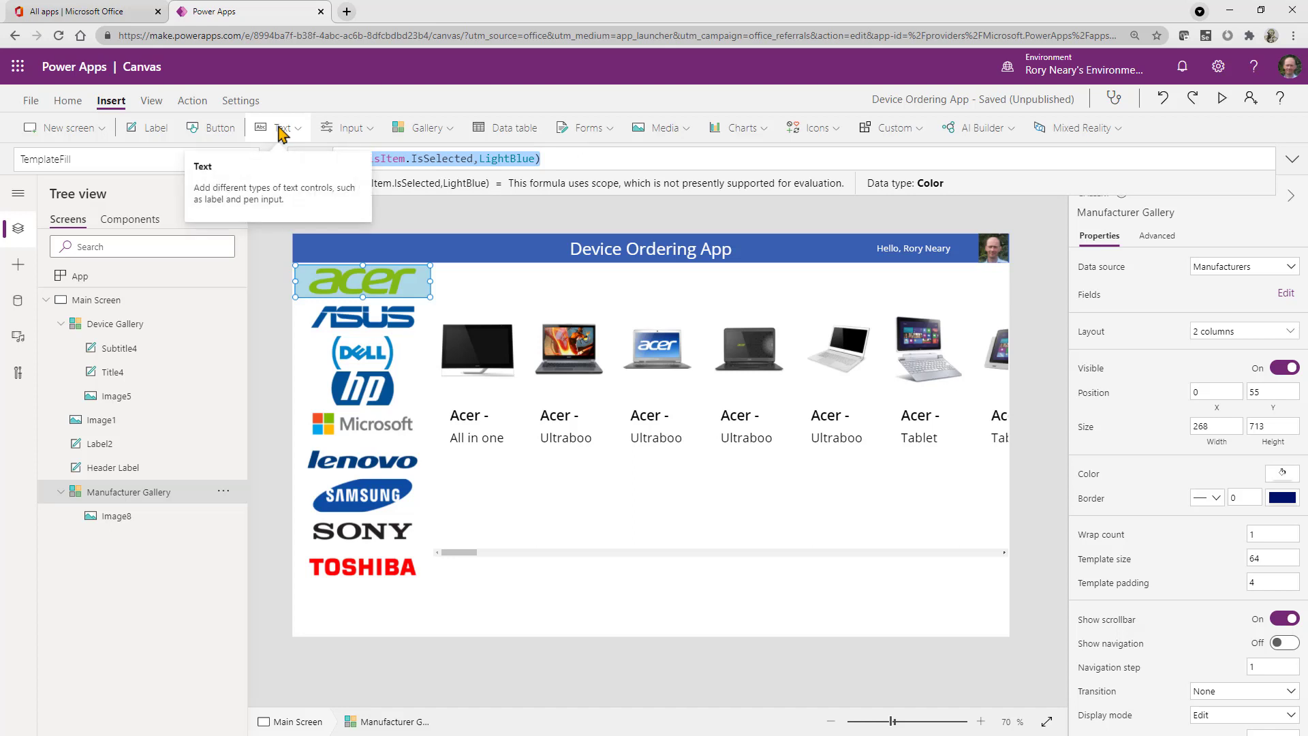
text((thisi)
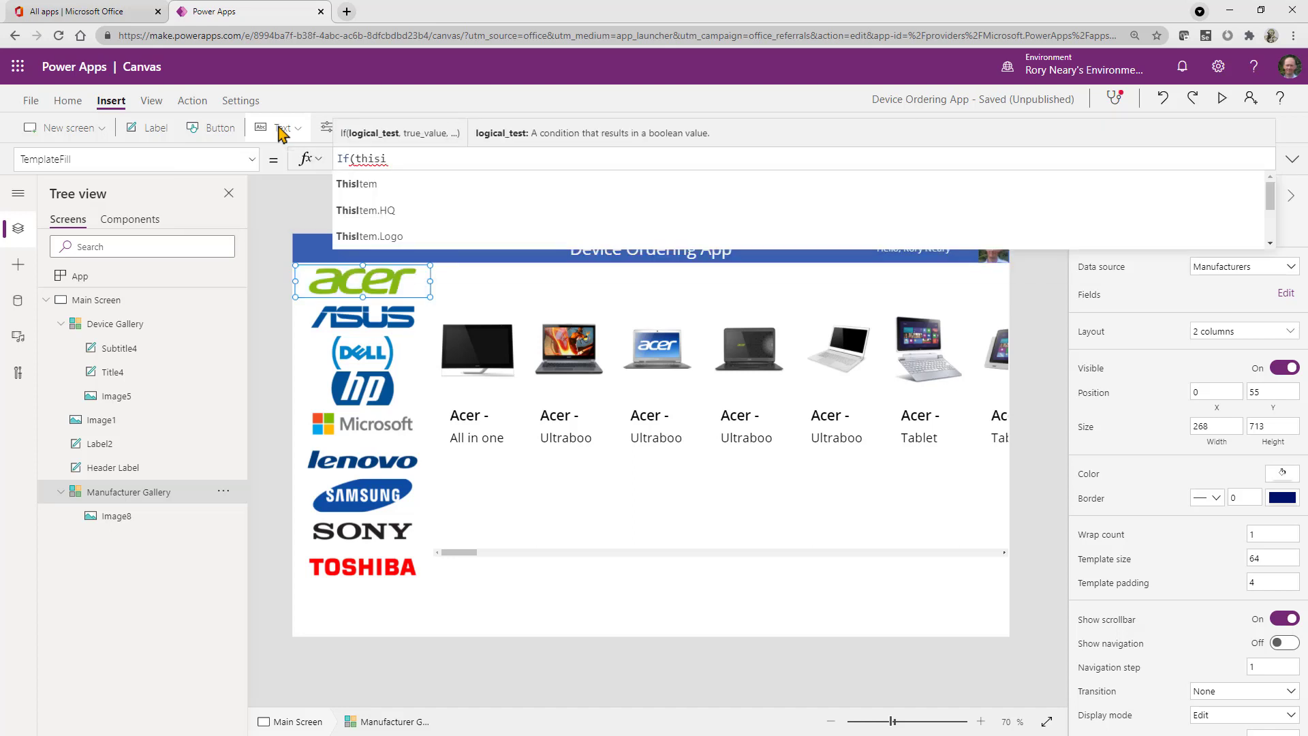
text(.is)
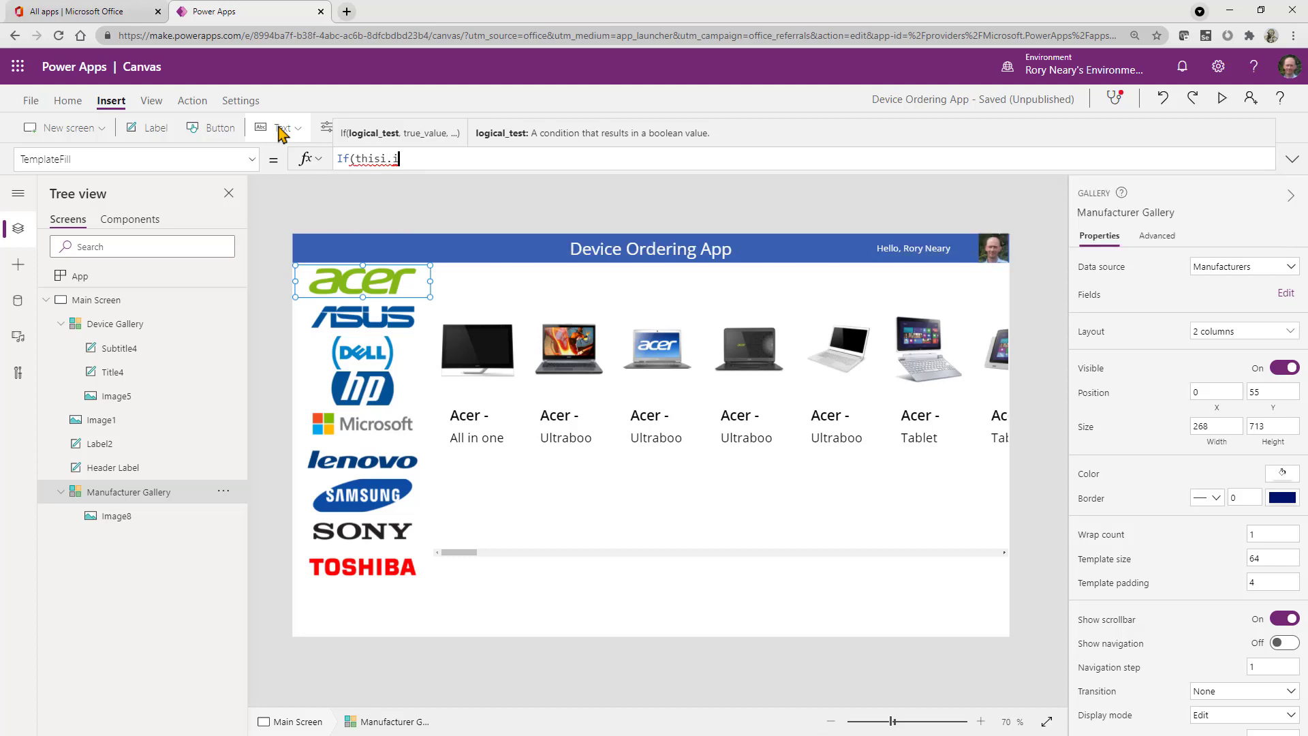
key(BackSpace)
key(BackSpace)
key(BackSpace)
key(Tab)
text(.)
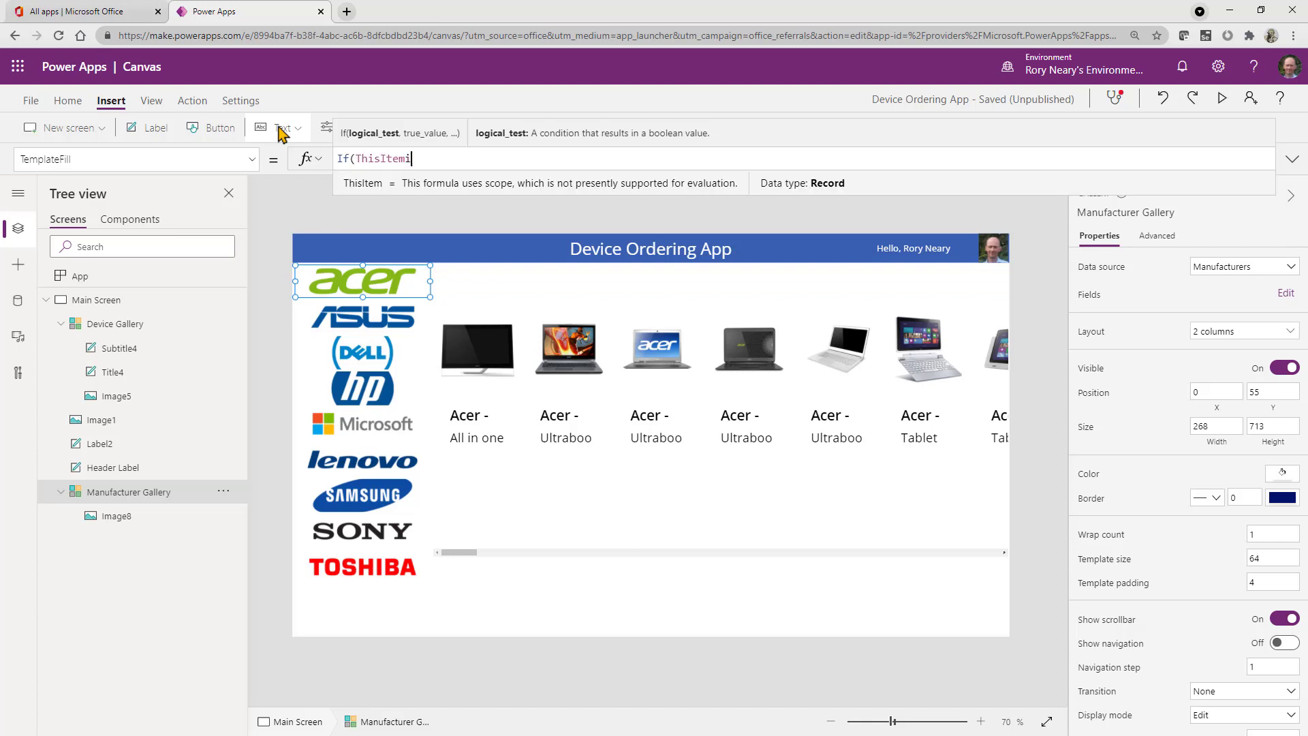
text(iss)
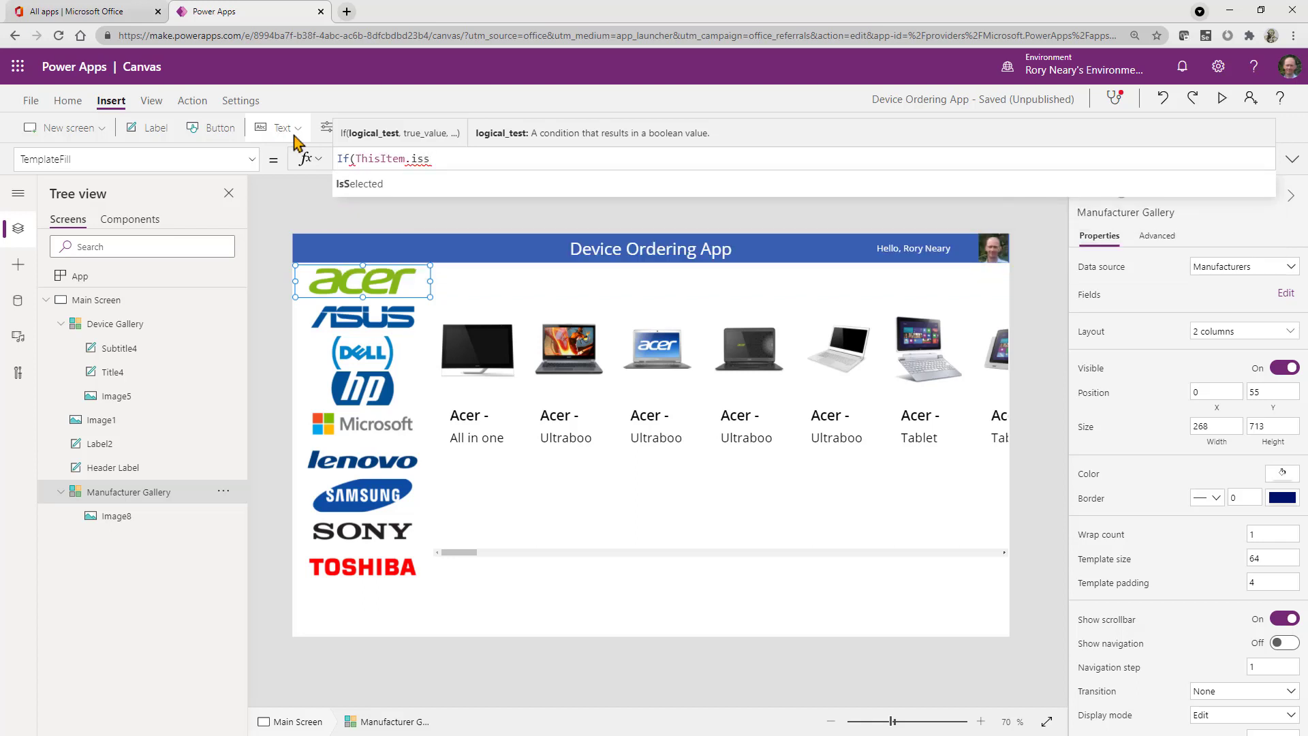
key(Tab)
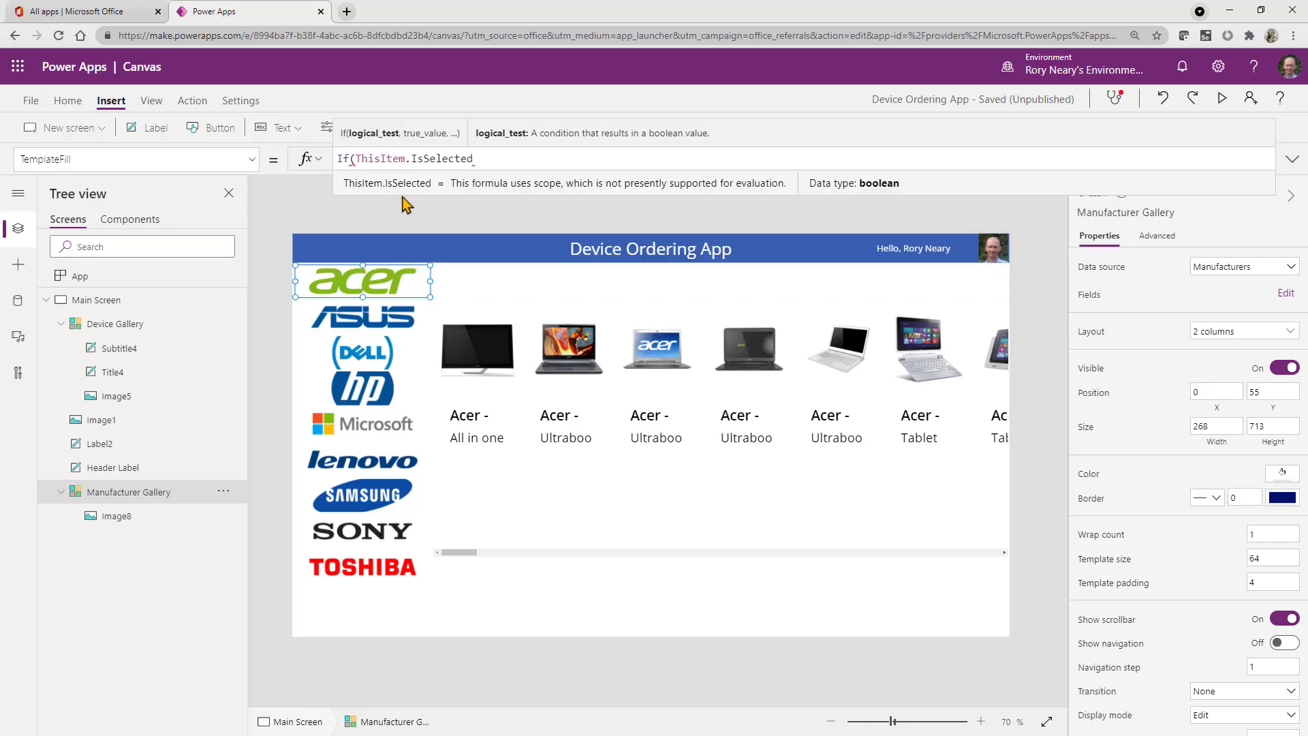
text(,)
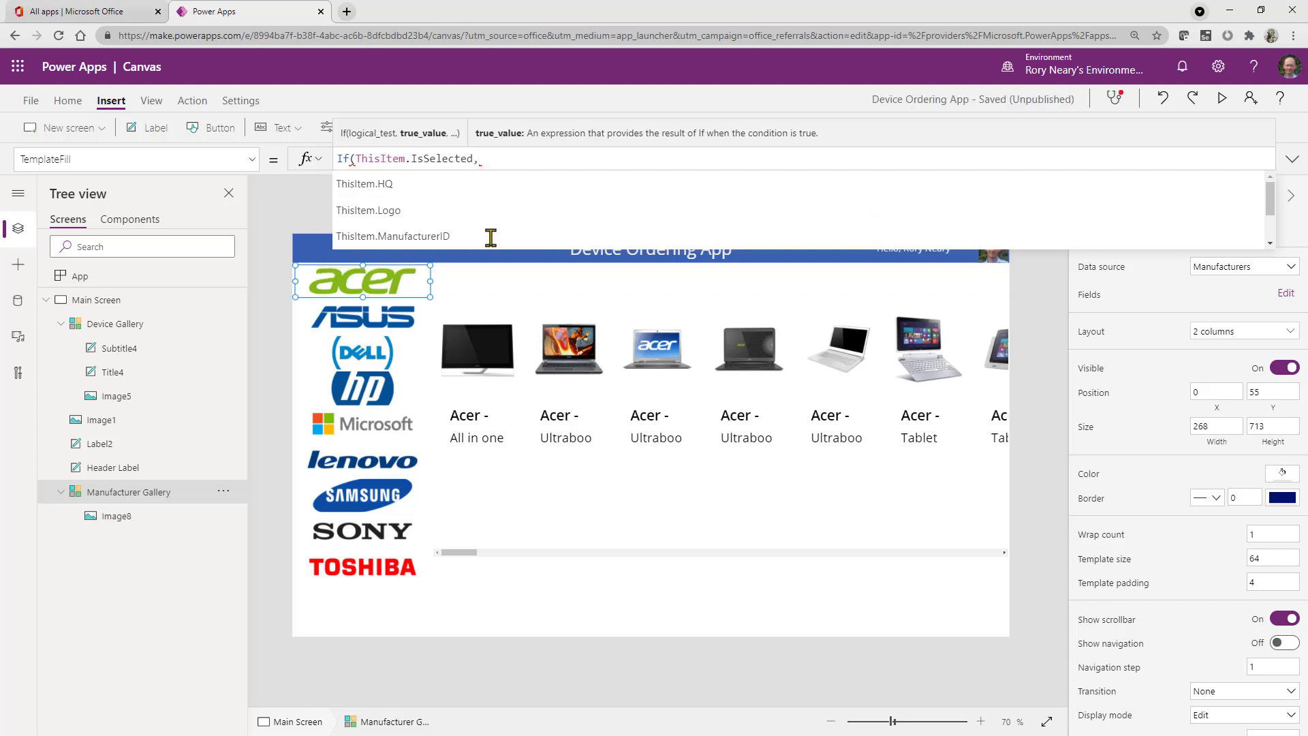
click(1292, 158)
click(304, 250)
click(1292, 161)
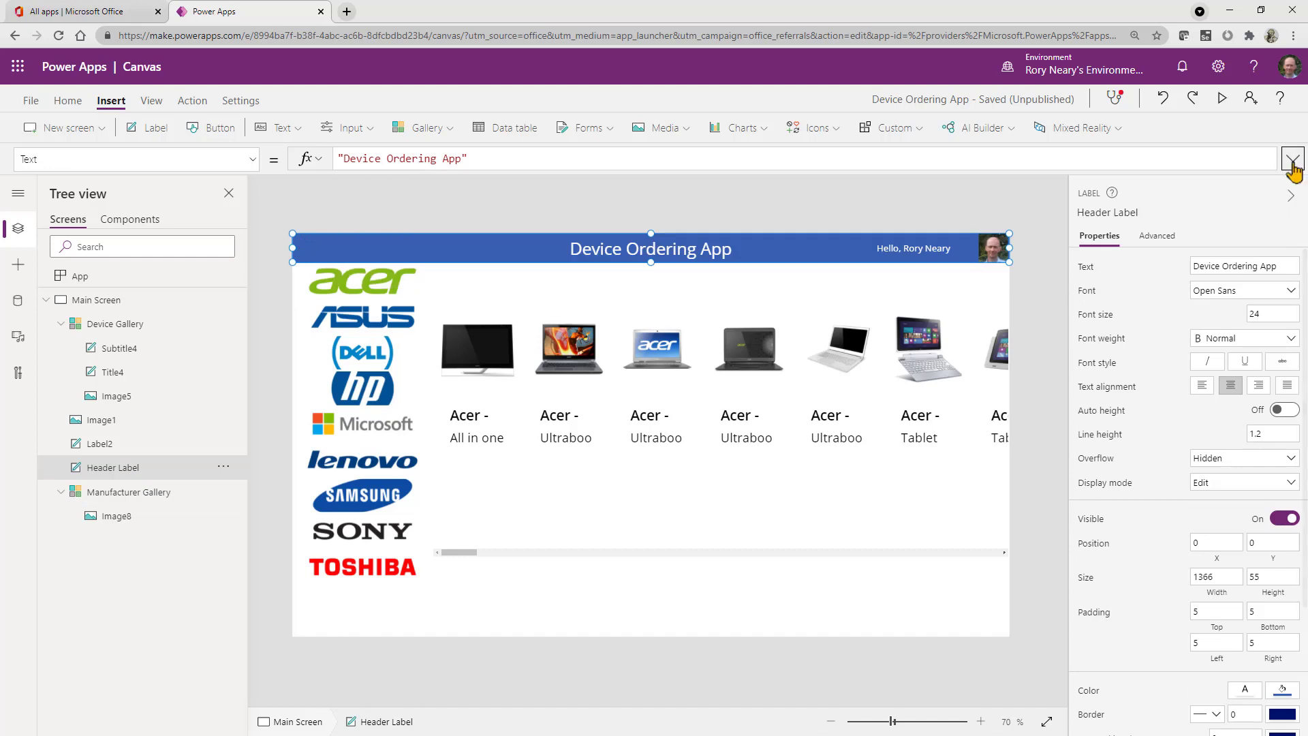
click(362, 290)
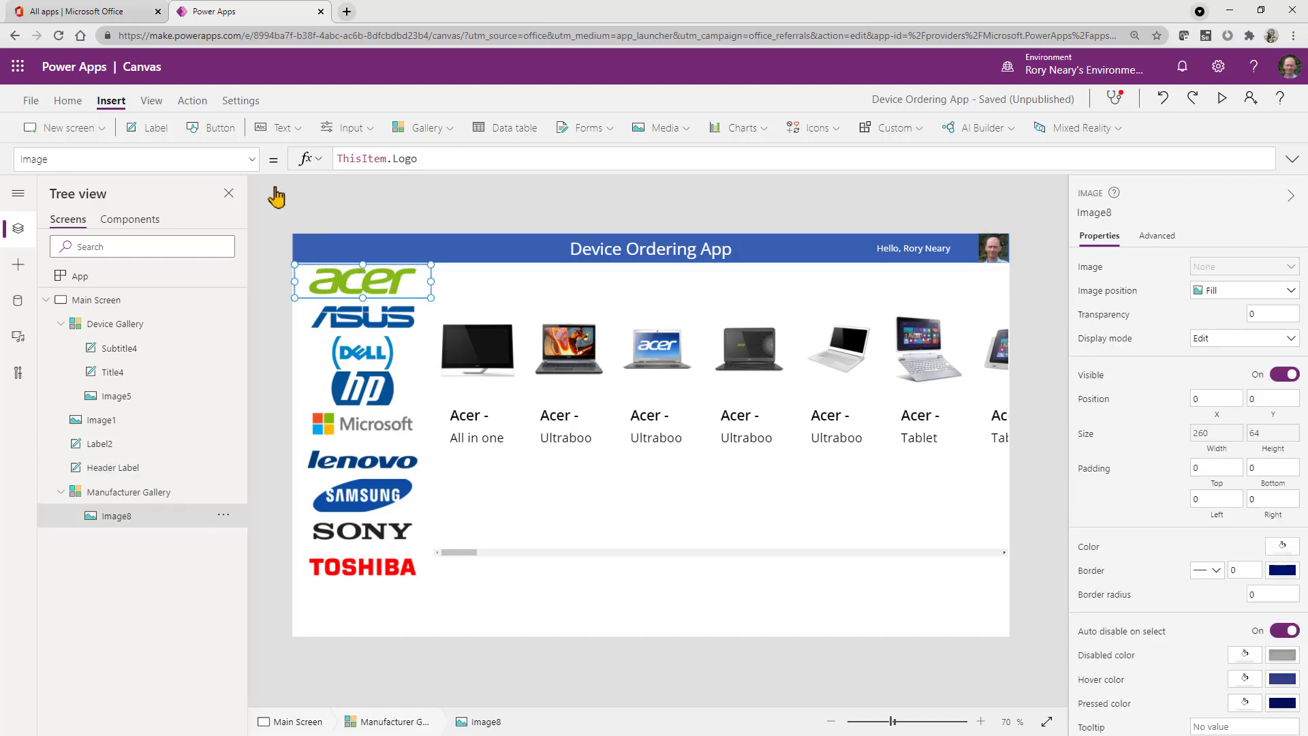
click(251, 161)
scroll(229, 359, down, 6)
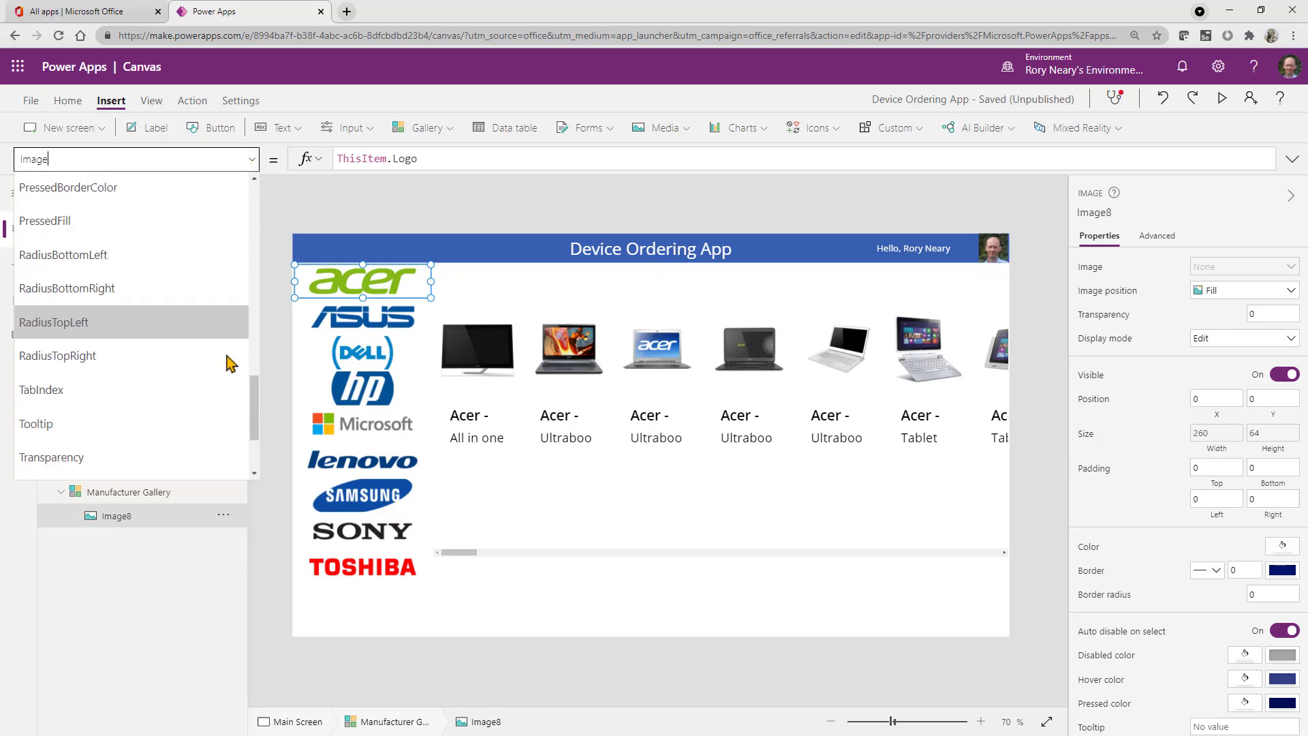
scroll(232, 365, up, 5)
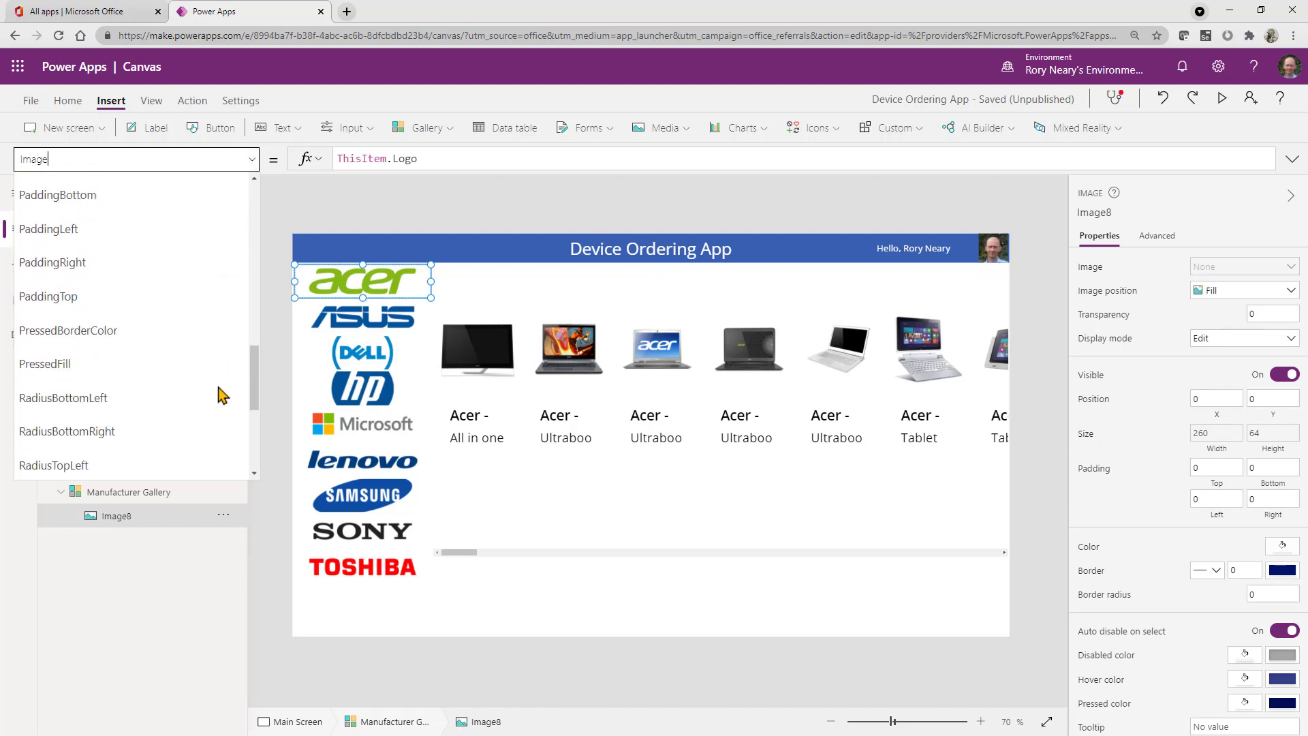
Add 'Header Label' as the true value of the If in the Manufacturer Gallery's TemplateFill formula.
click(190, 497)
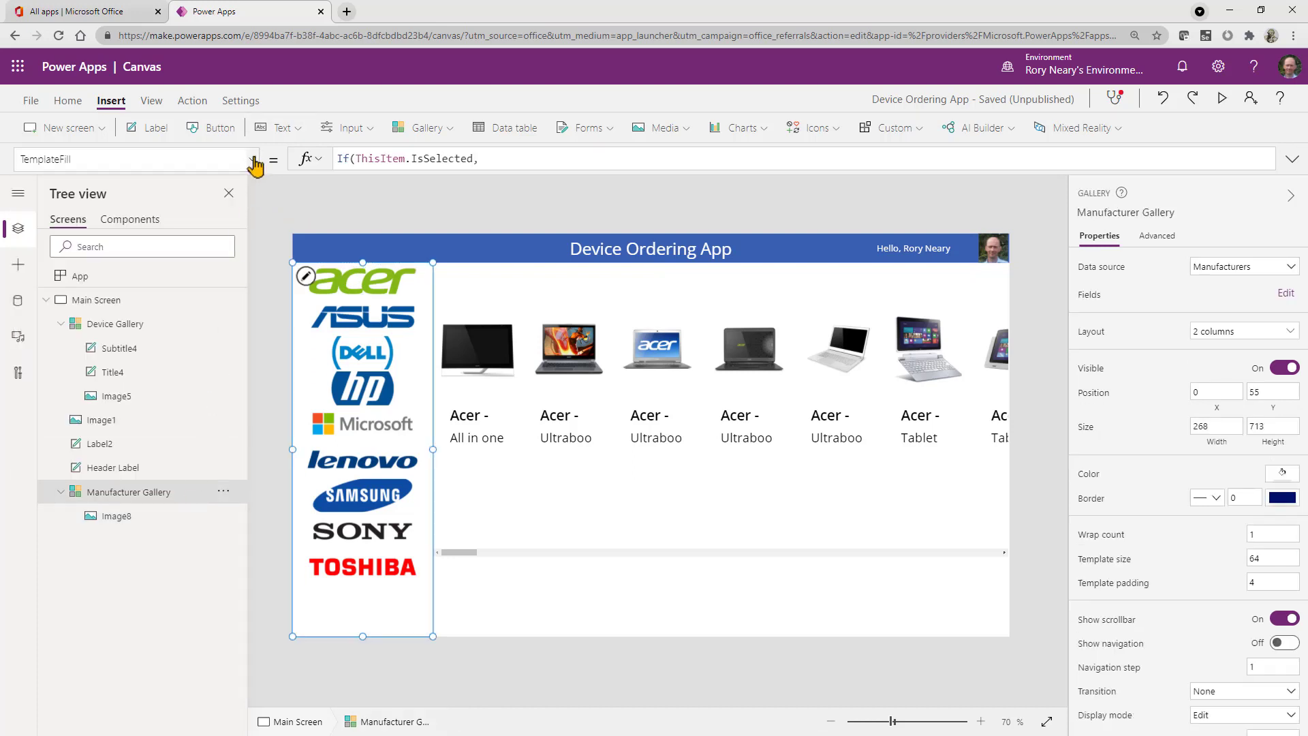
click(251, 160)
click(251, 160)
click(502, 158)
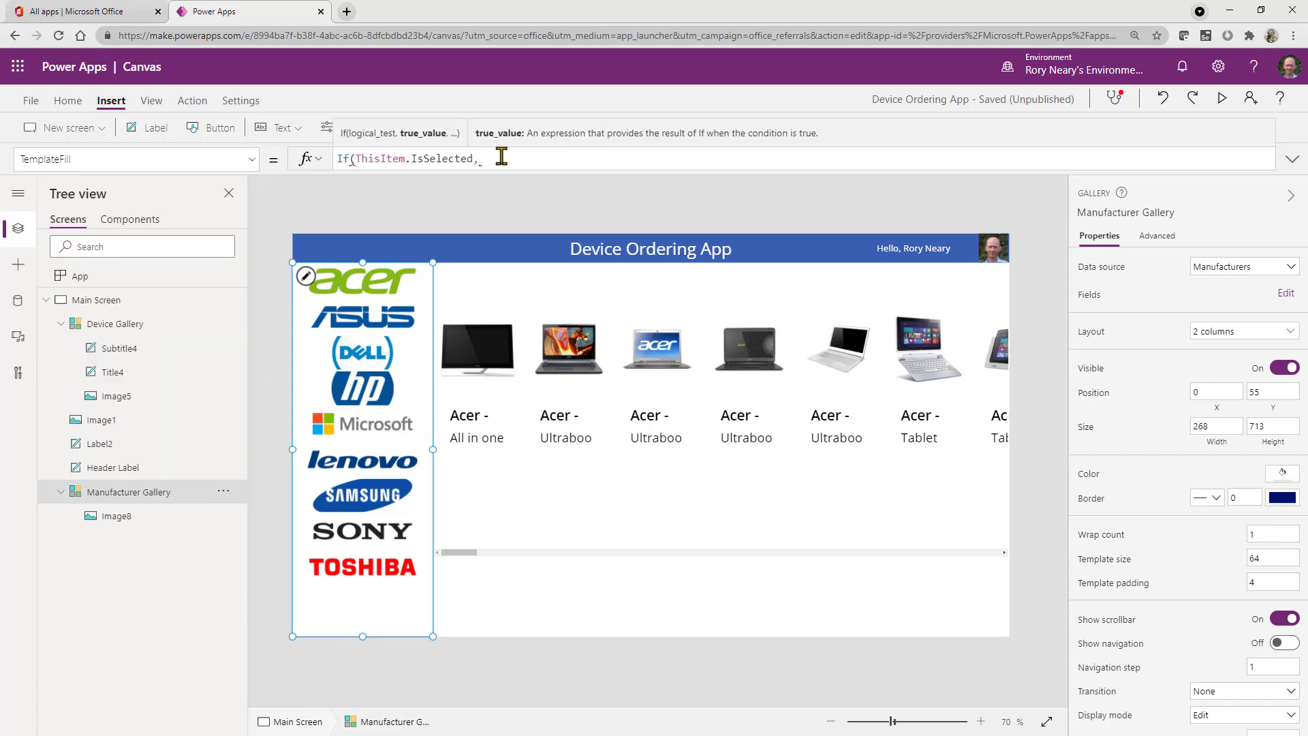
text(head)
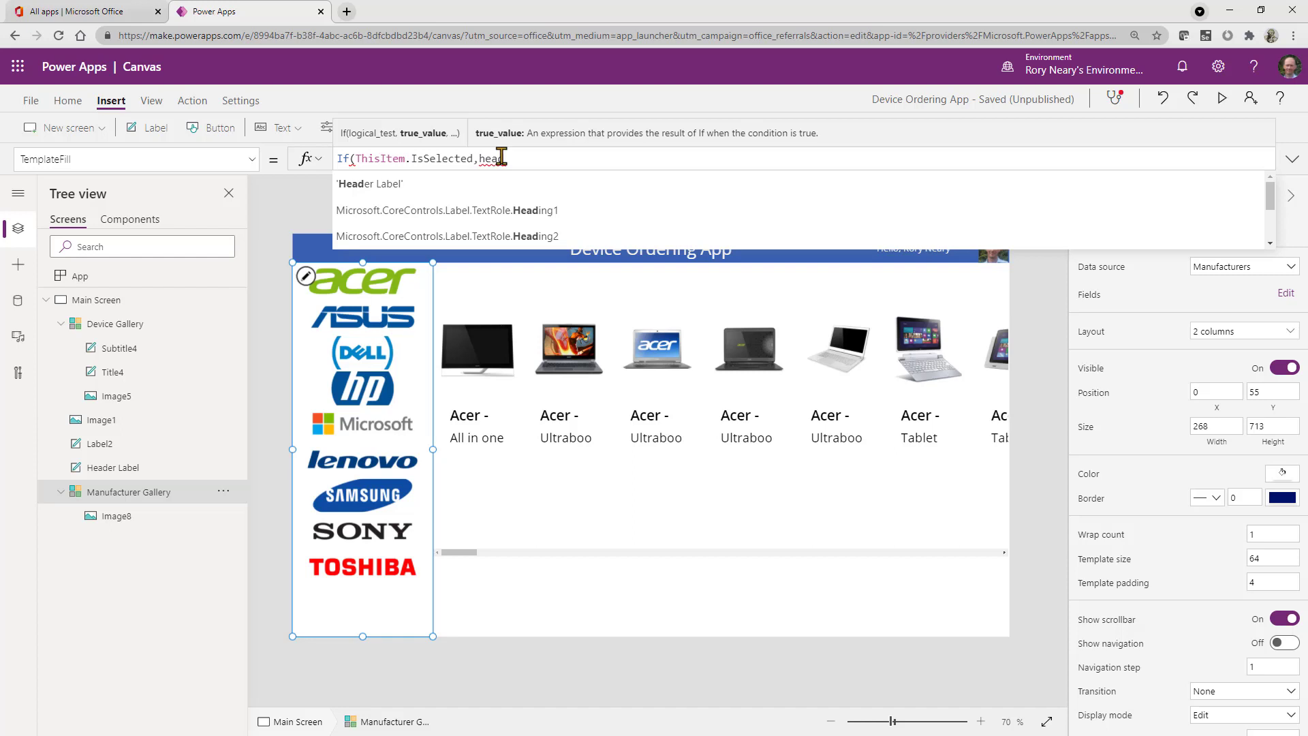
click(510, 188)
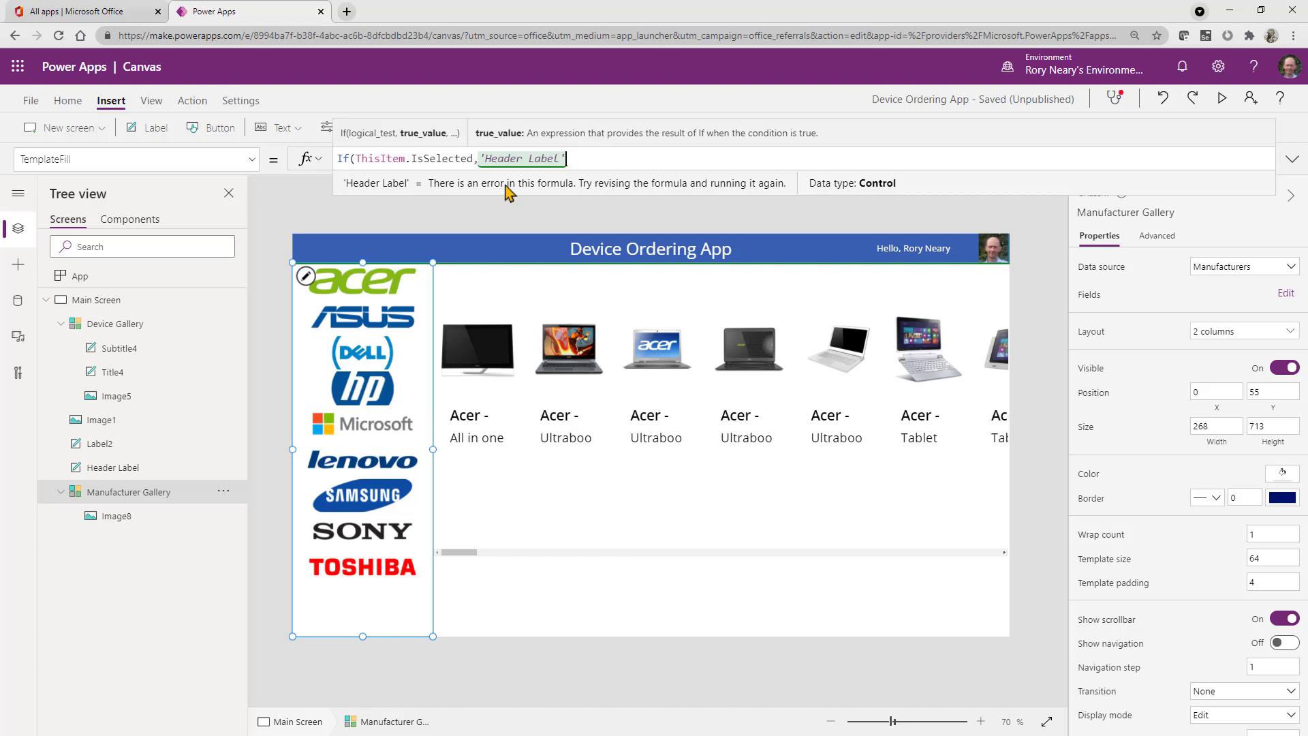
Insert the ColorFade function in front of 'Header Label' in the TemplateFill formula.
click(477, 158)
text(Color)
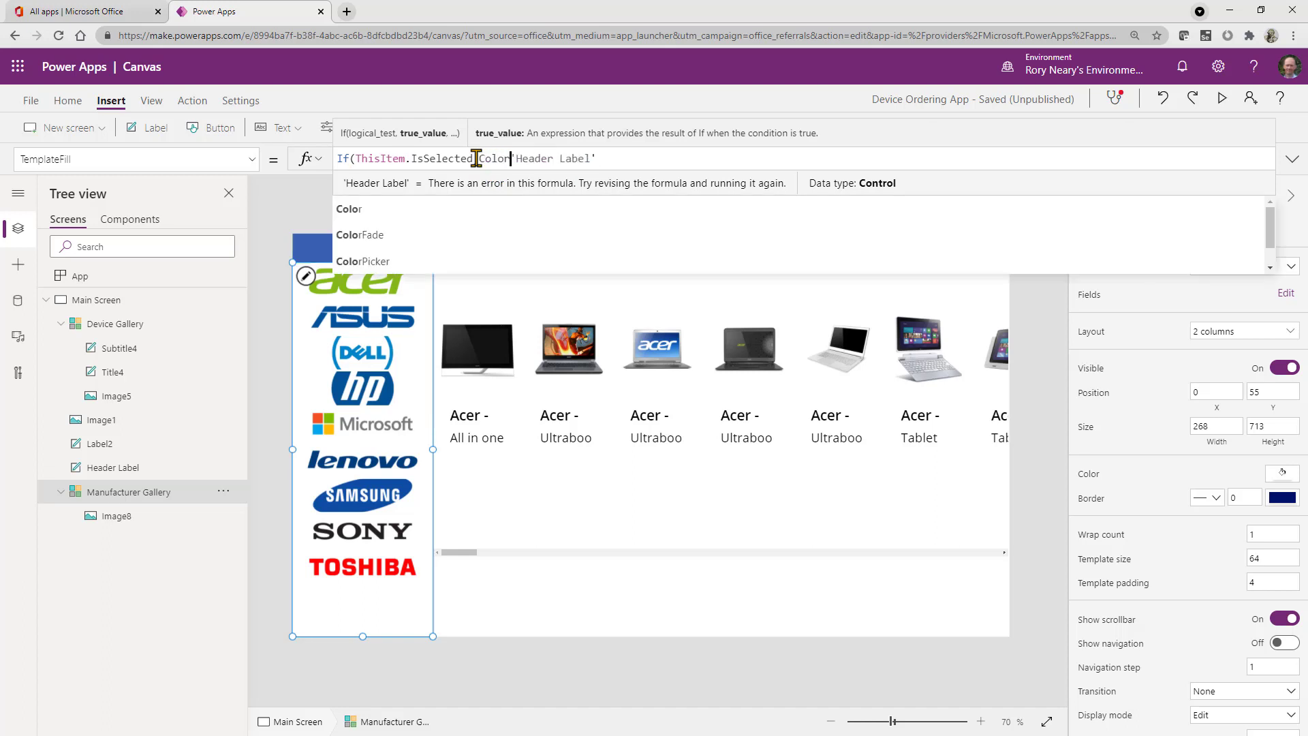
key(Down)
key(Down)
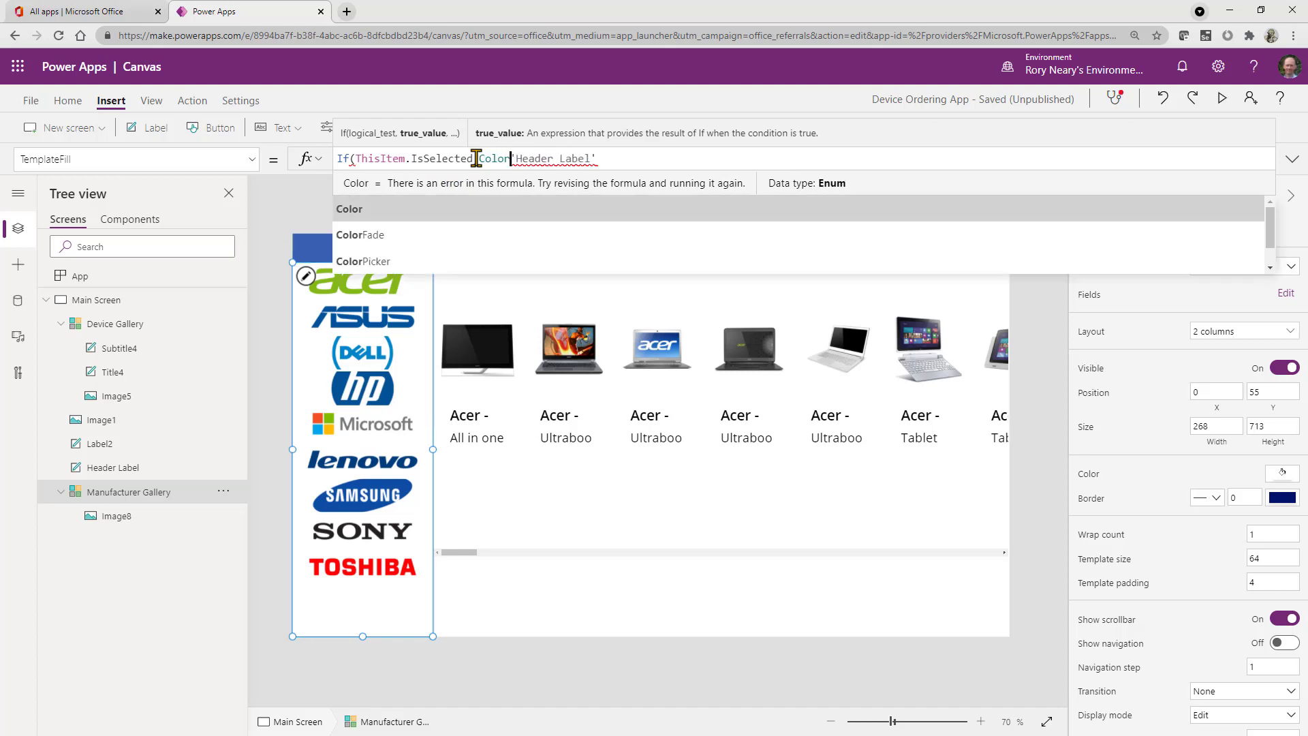
key(Tab)
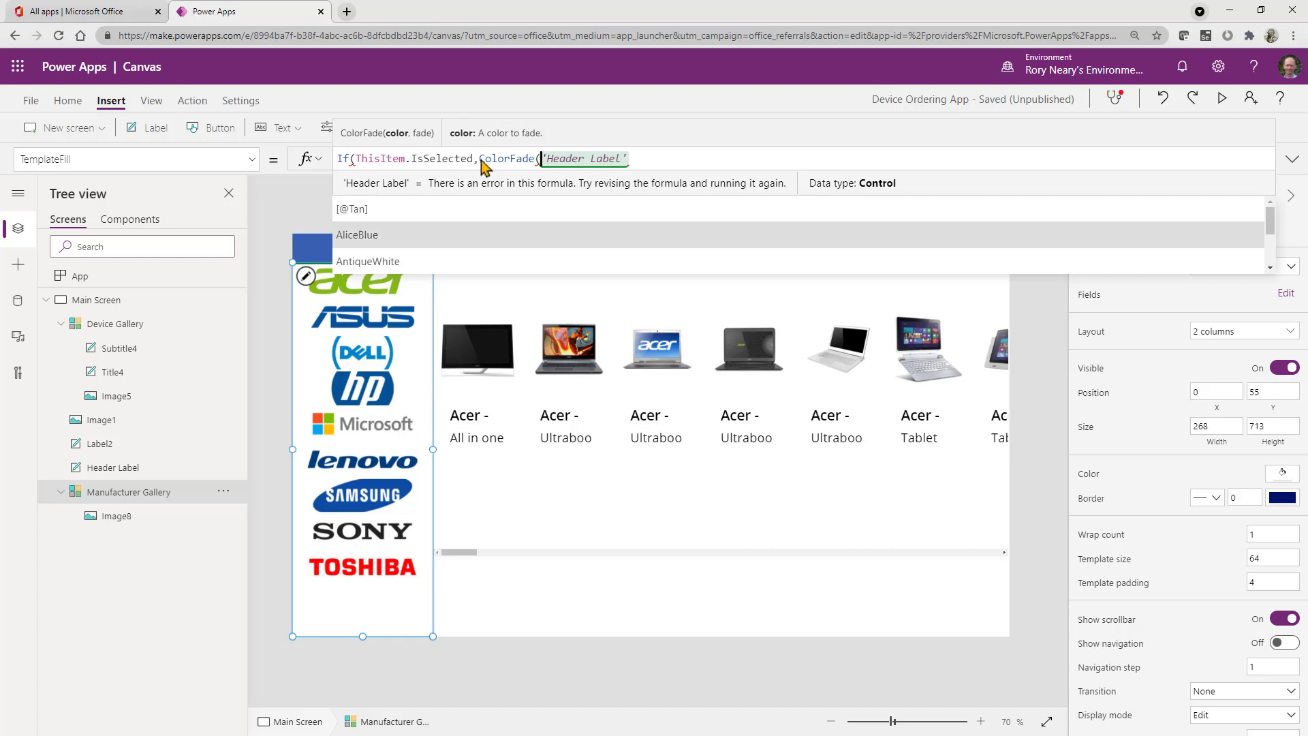
Complete the TemplateFill formula as If(ThisItem.IsSelected,ColorFade('Header Label'.Fill,75%)).
click(666, 158)
text(.)
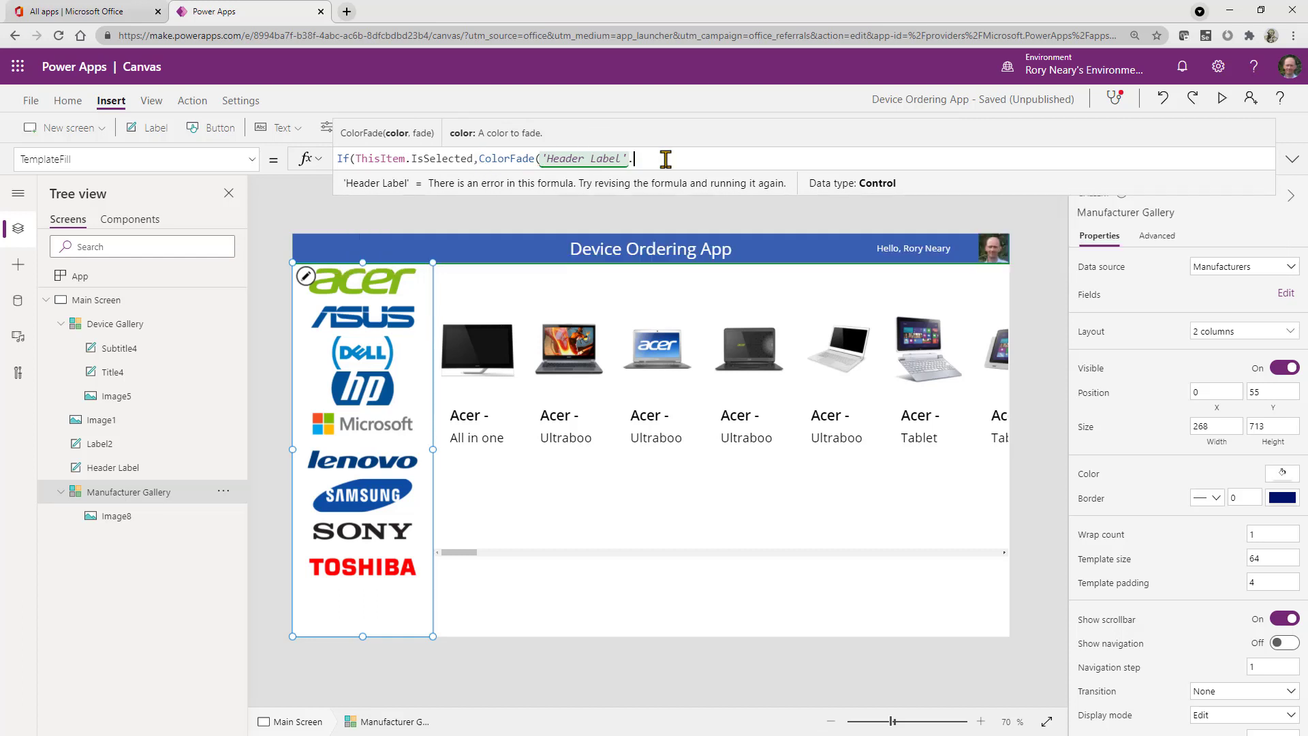
text(fill)
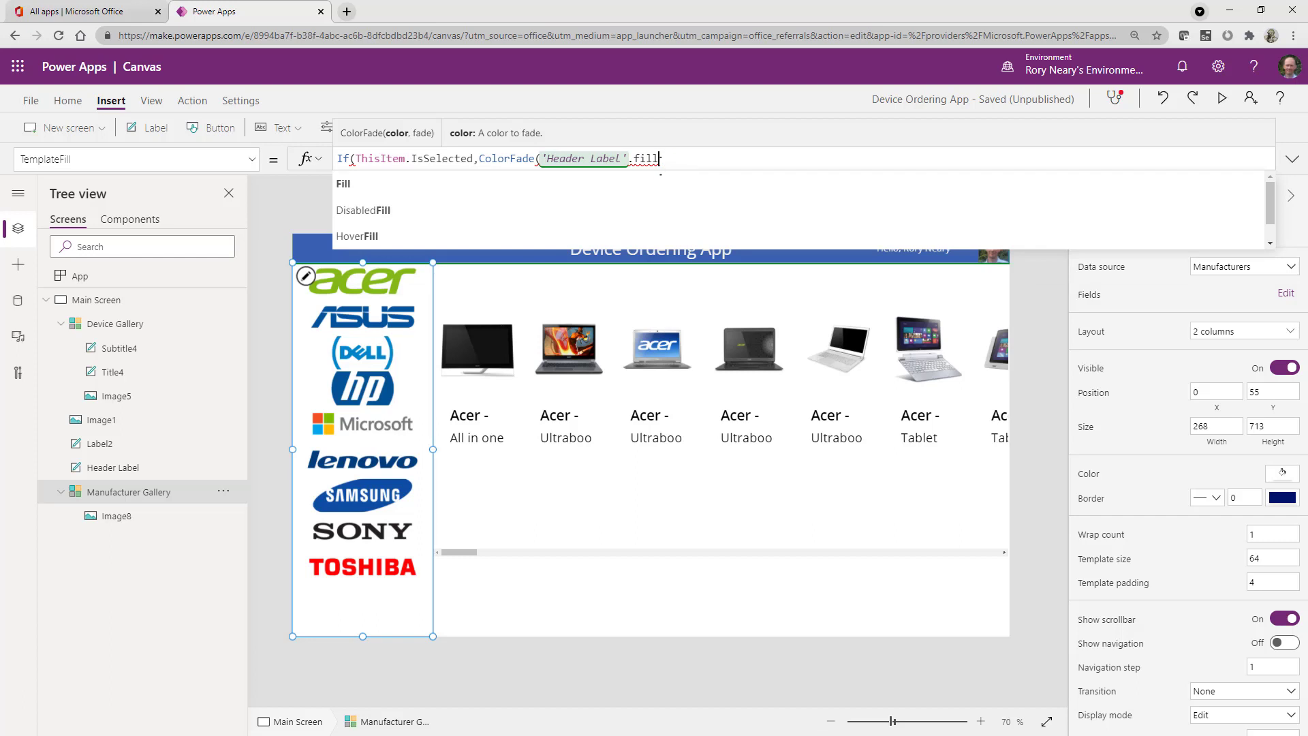
click(644, 192)
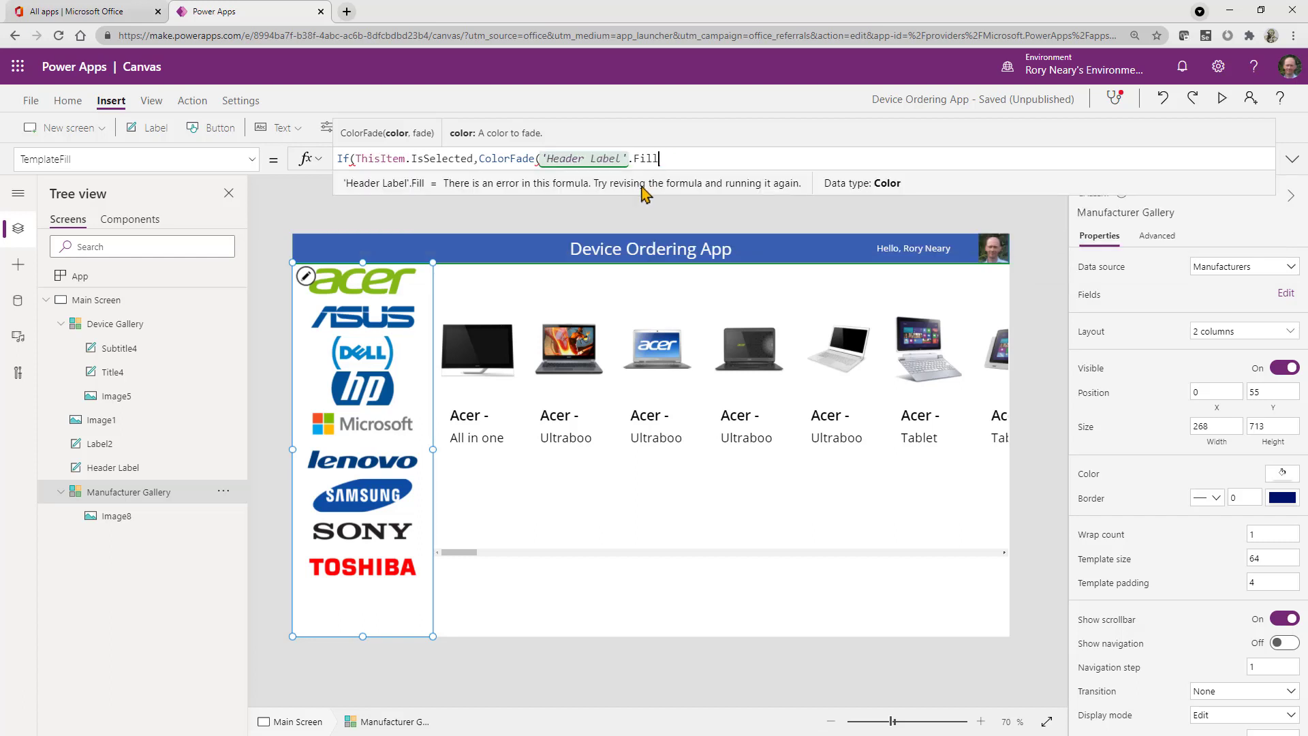
text(,)
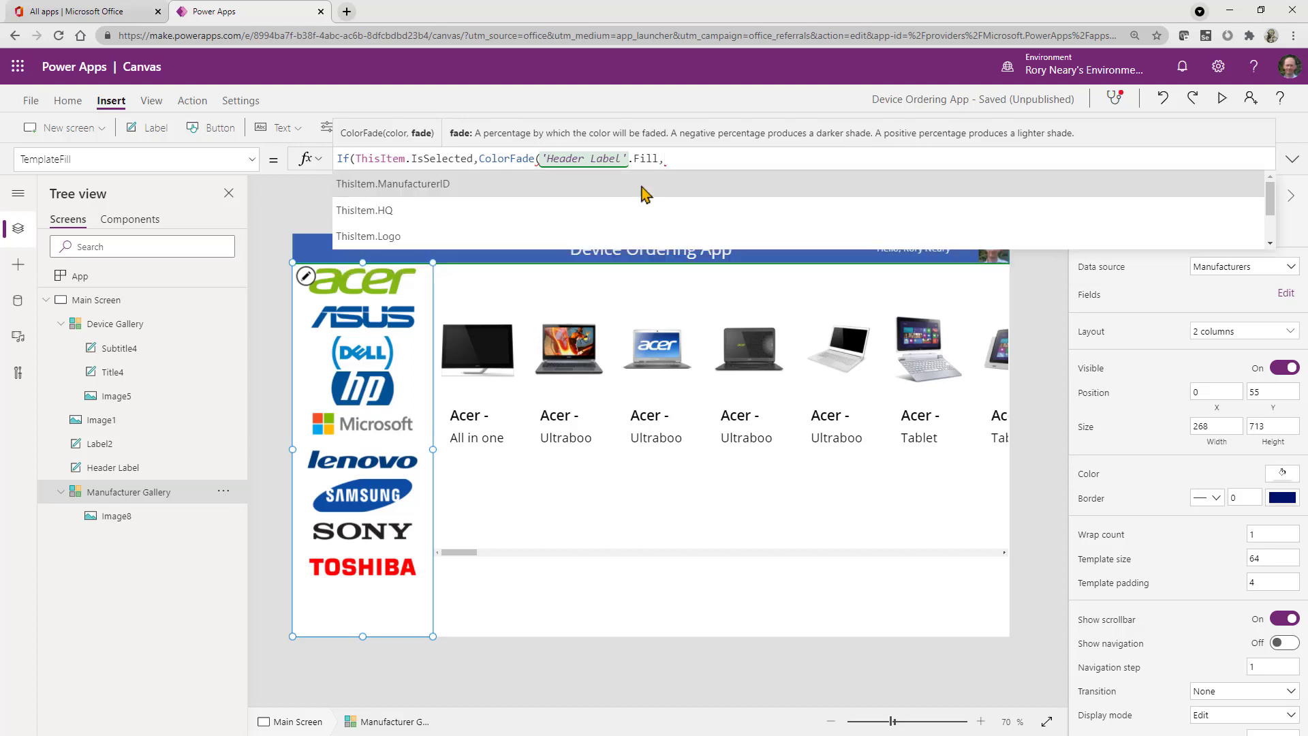
text(75%))
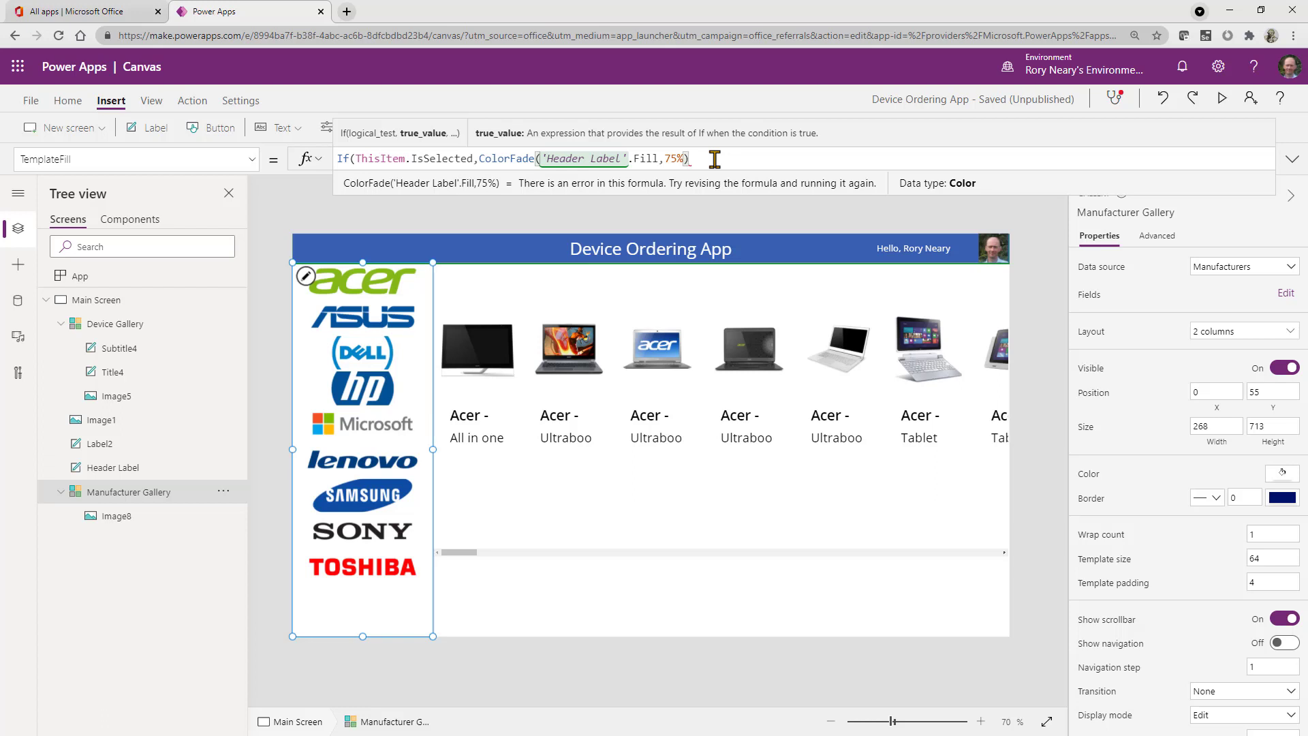
text())
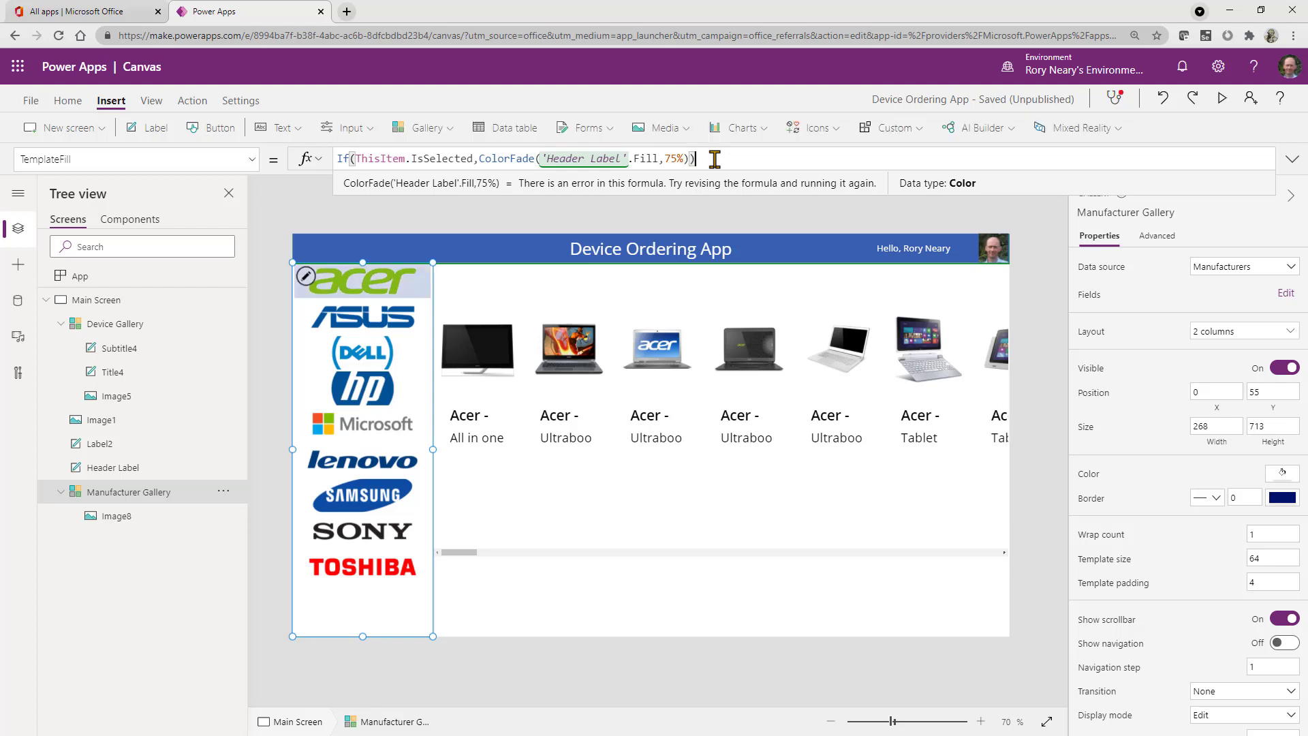
Try the green theme color RGBA(141, 198, 63, 1) as the Header Label's fill and restore the blue RGBA(56, 96, 178, 1).
click(481, 255)
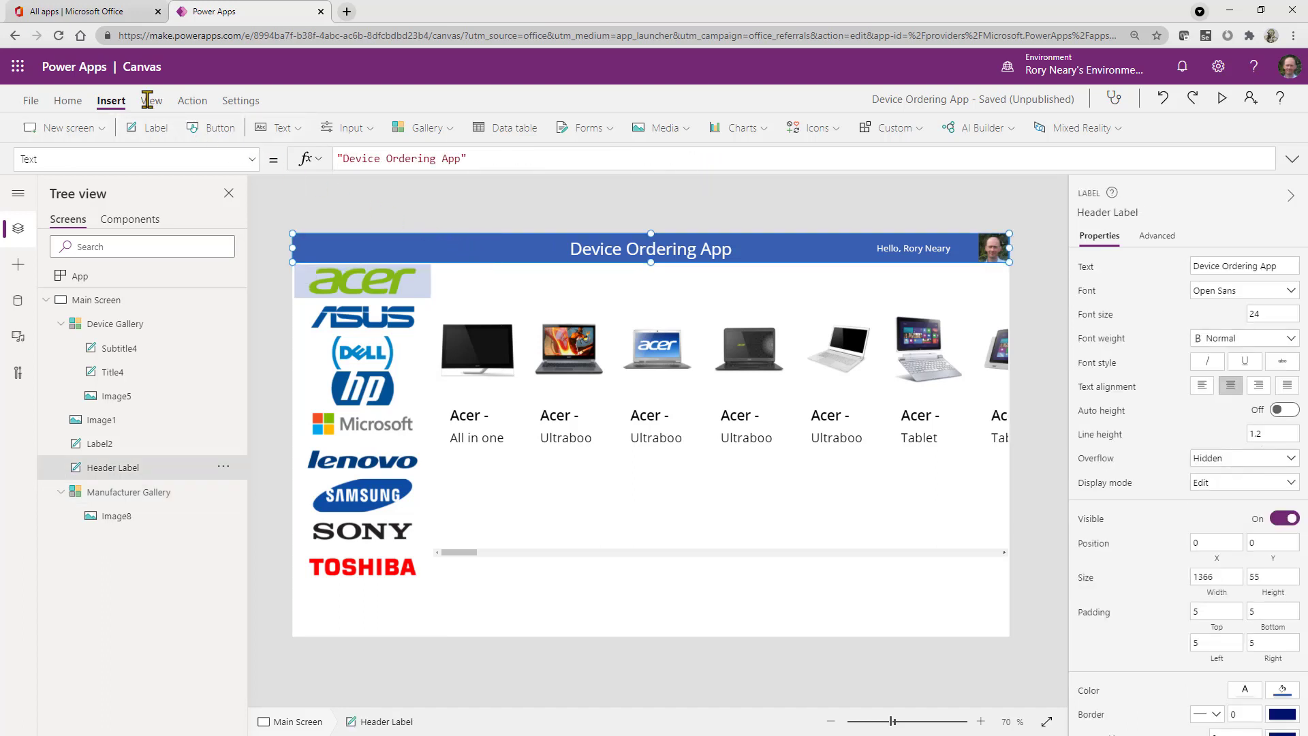
click(67, 101)
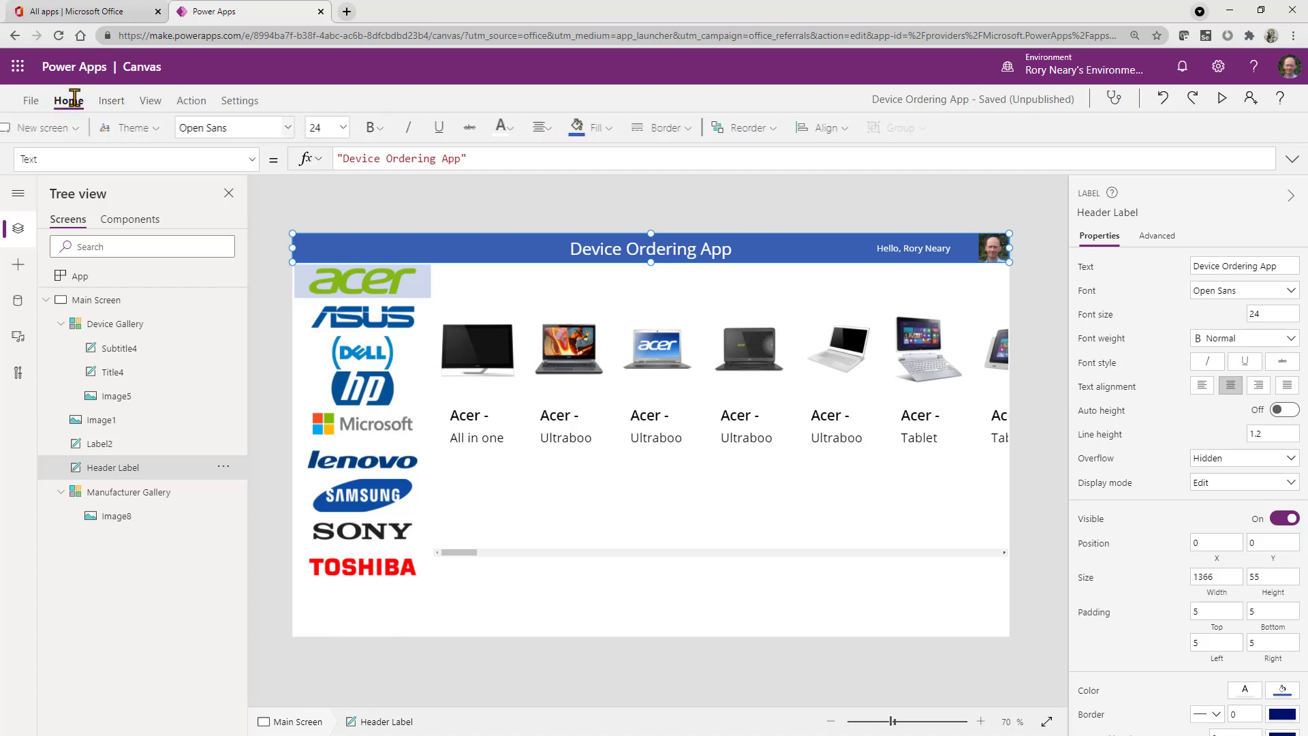
click(621, 128)
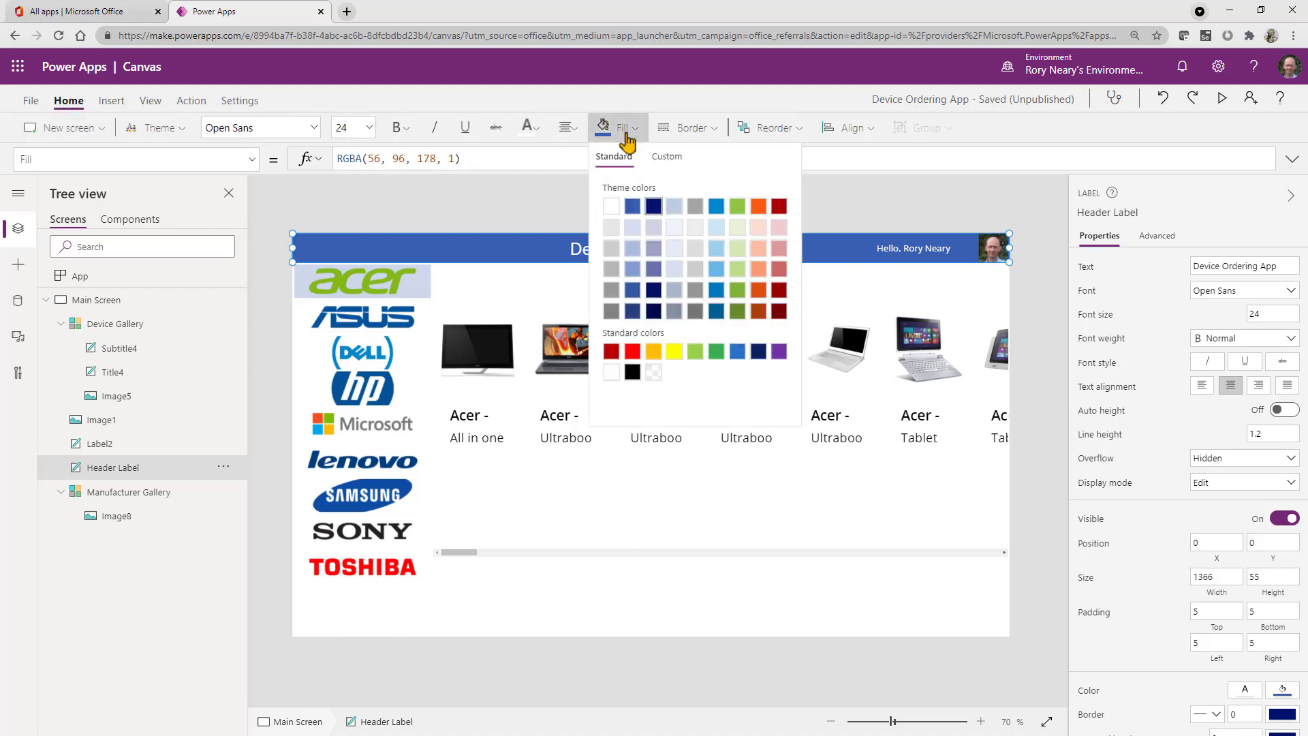
click(737, 207)
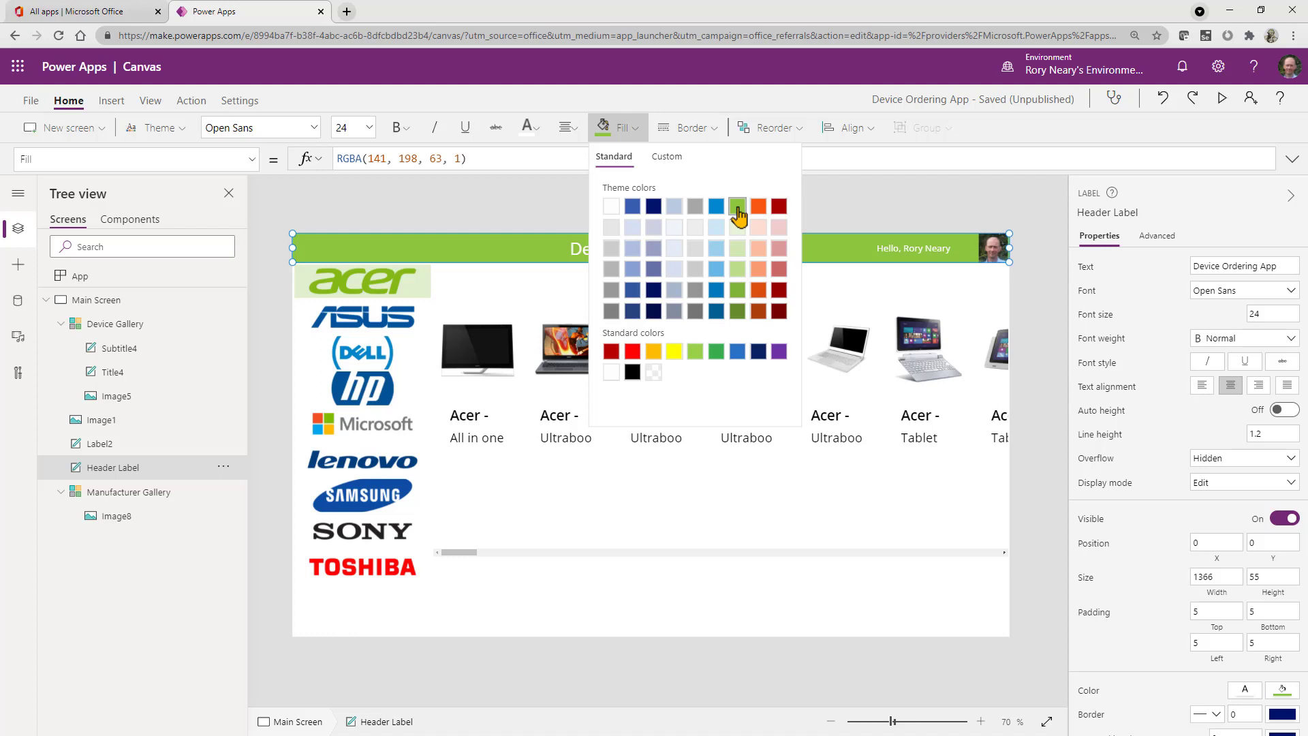
click(633, 208)
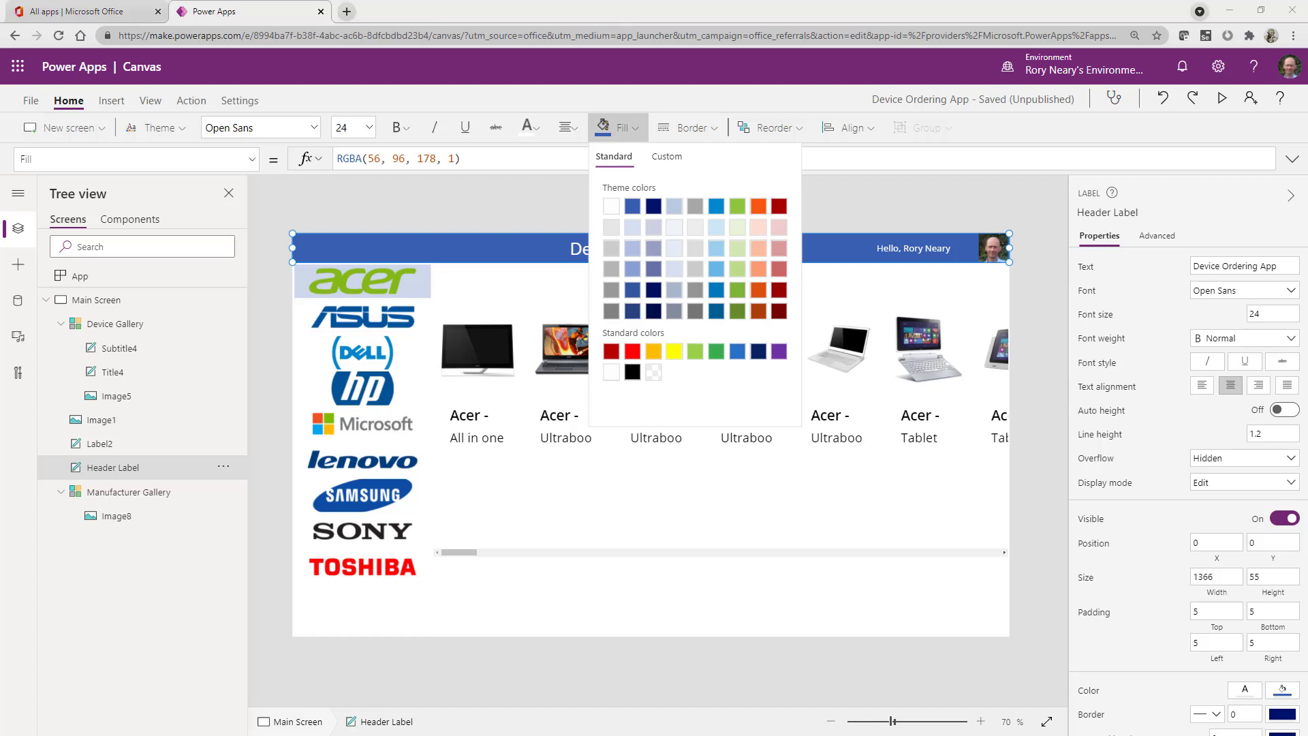
Preview the app, select Microsoft in the manufacturer gallery to test the highlight, and close the preview.
click(1222, 99)
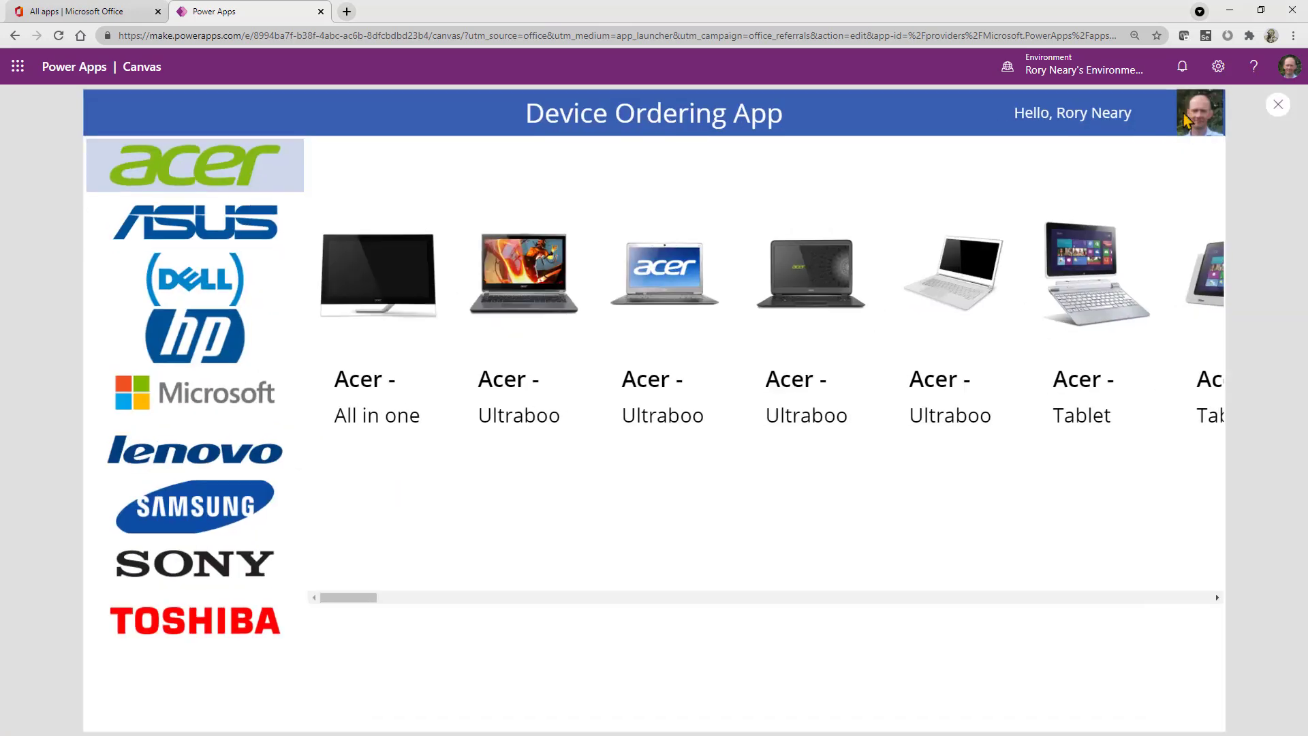
click(220, 362)
click(218, 388)
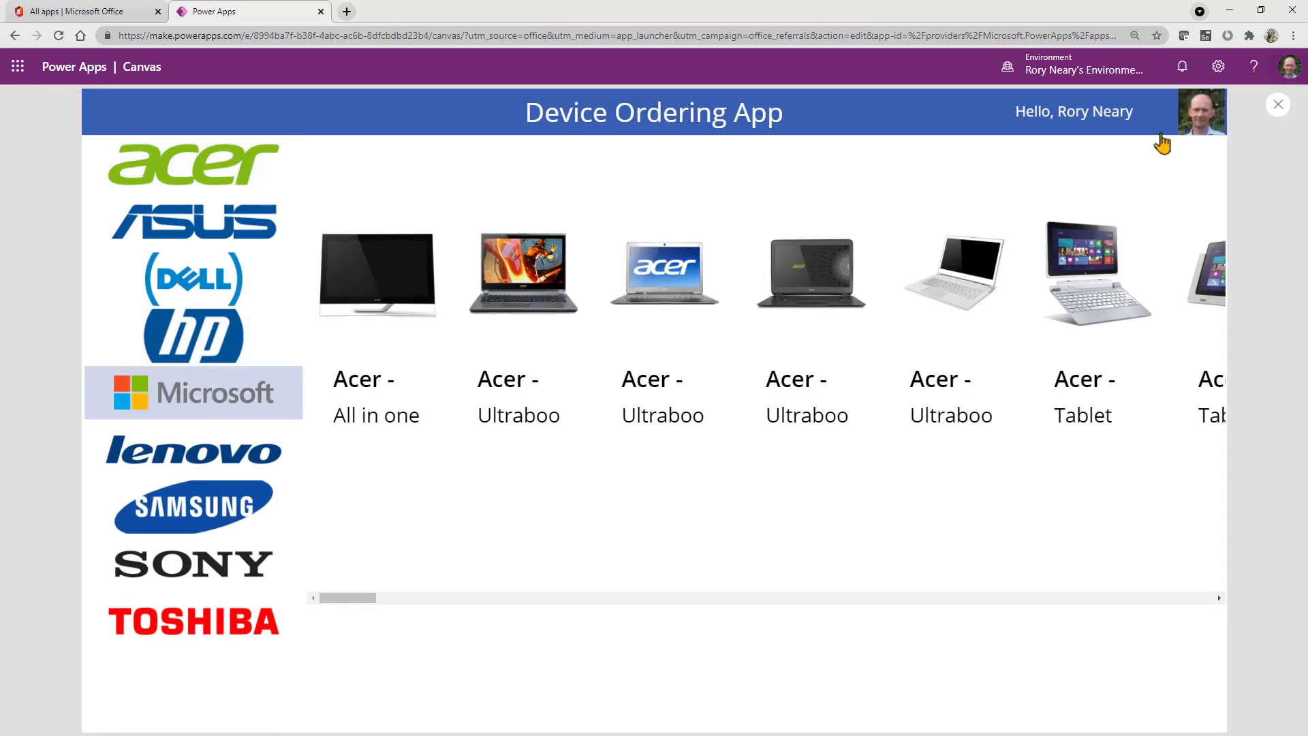
click(1277, 107)
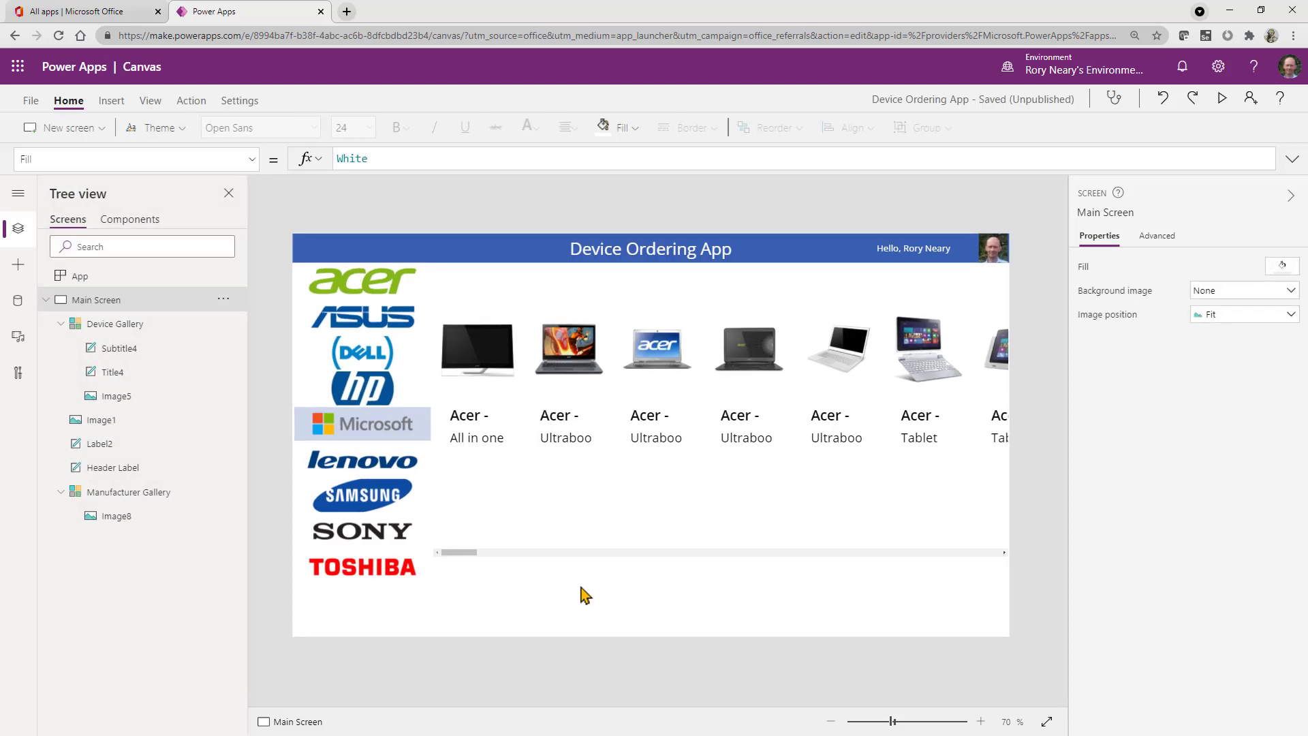
Test the selection highlight in the editor by selecting HP, Dell and ASUS in the manufacturer gallery.
alt+click(400, 390)
alt+click(397, 360)
alt+click(393, 329)
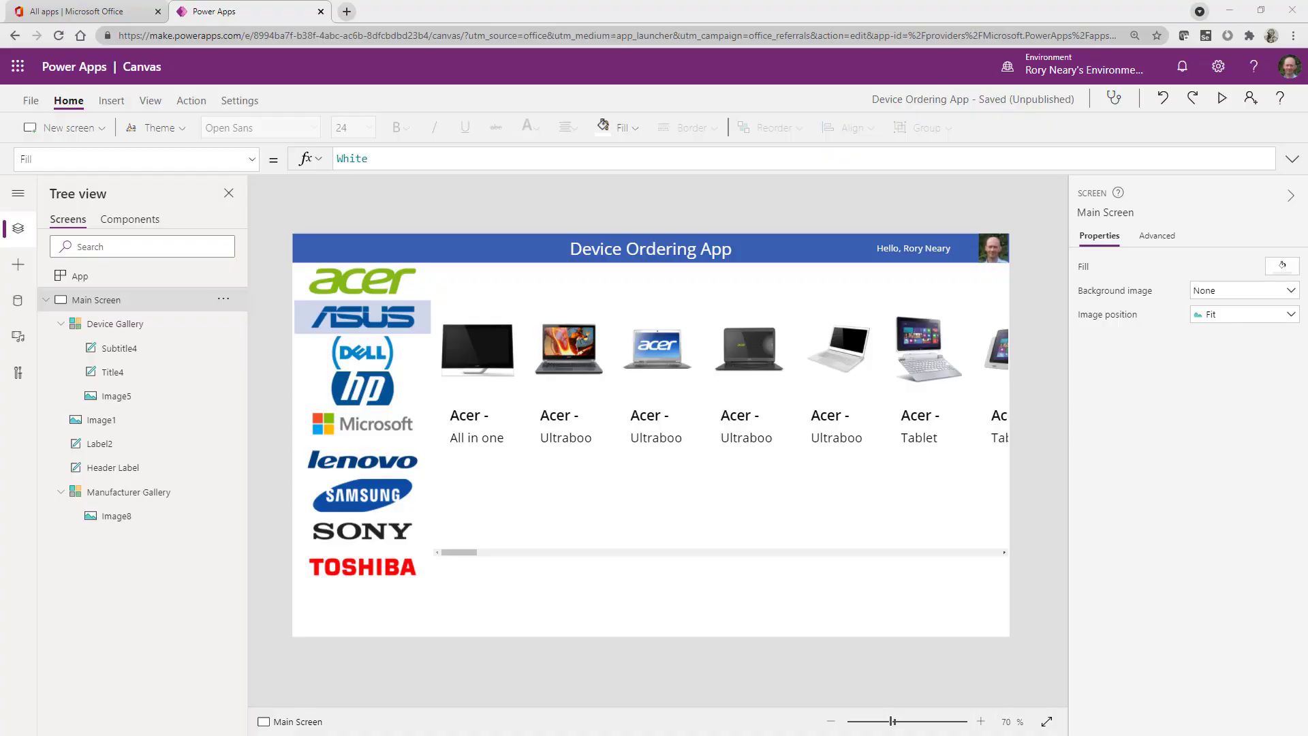
Wrap the Device Gallery's Items source in a Filter function, starting the formula as Filter(Devices,.
click(569, 555)
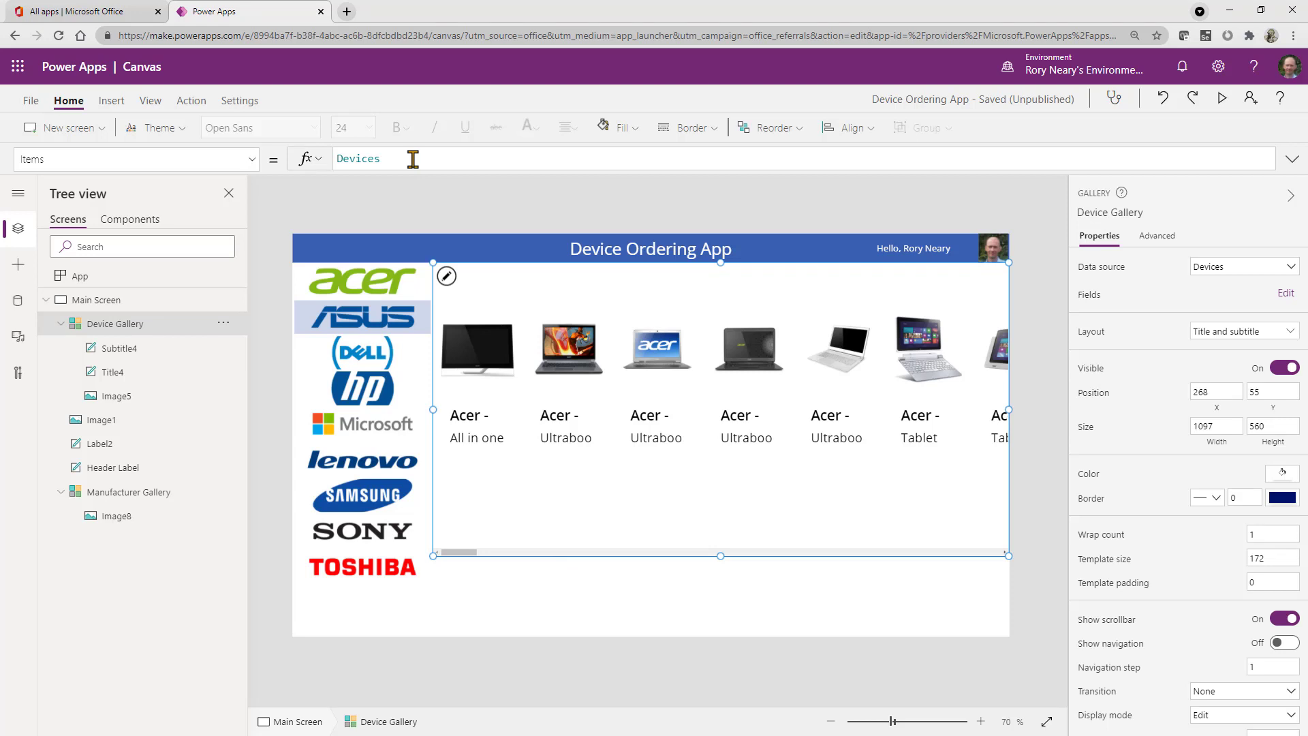
double_click(341, 158)
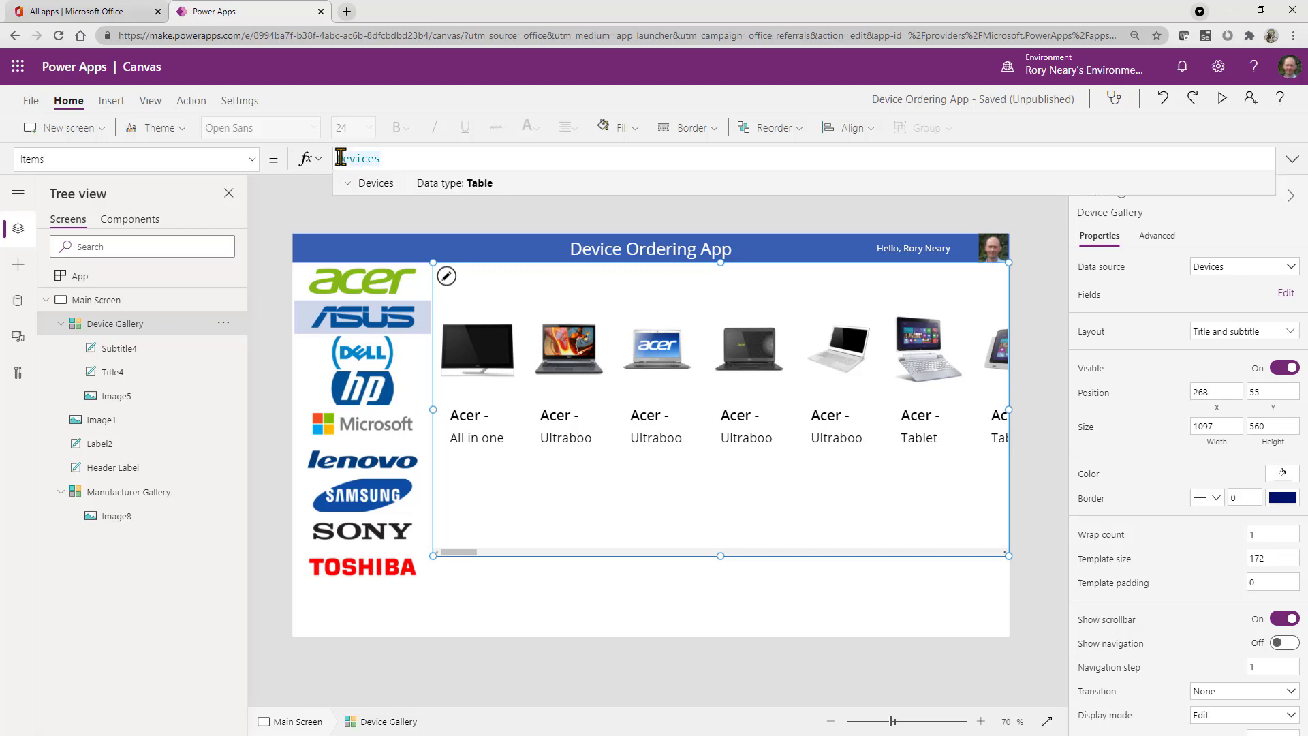
text(Filter)
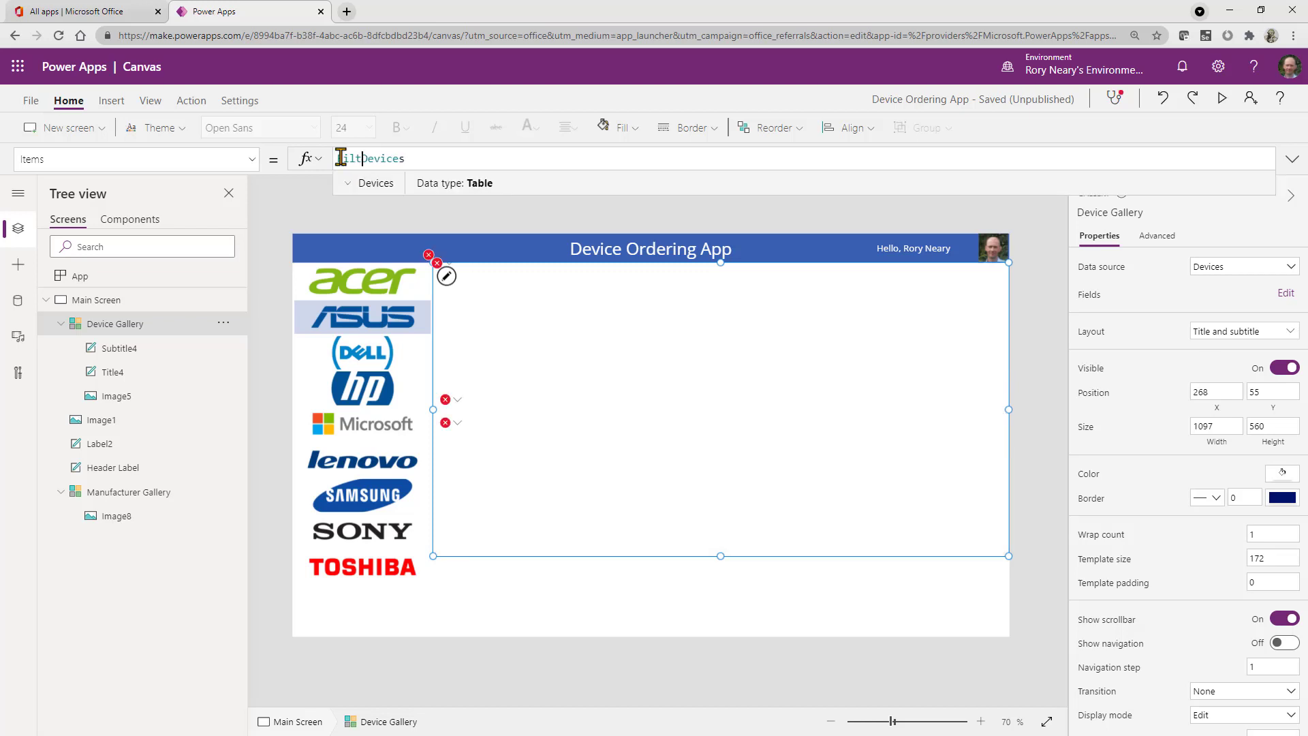
text((Devices)
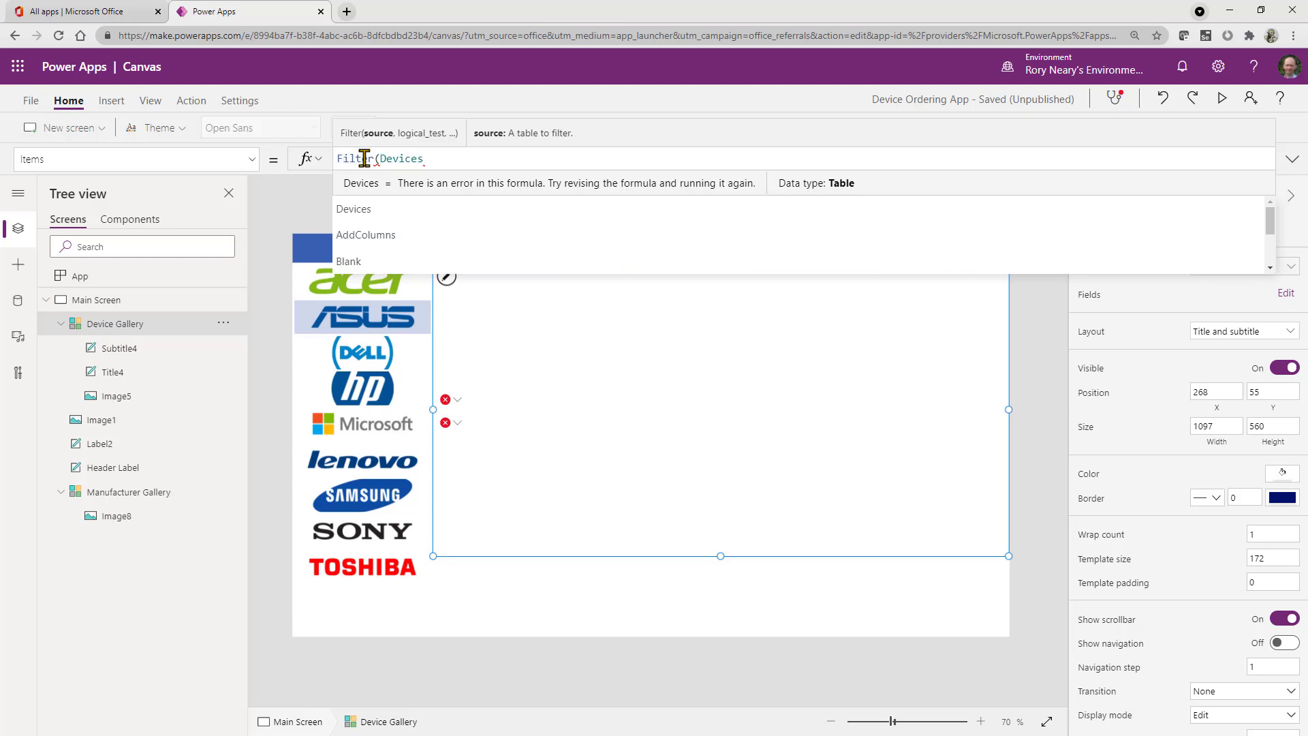
text(,)
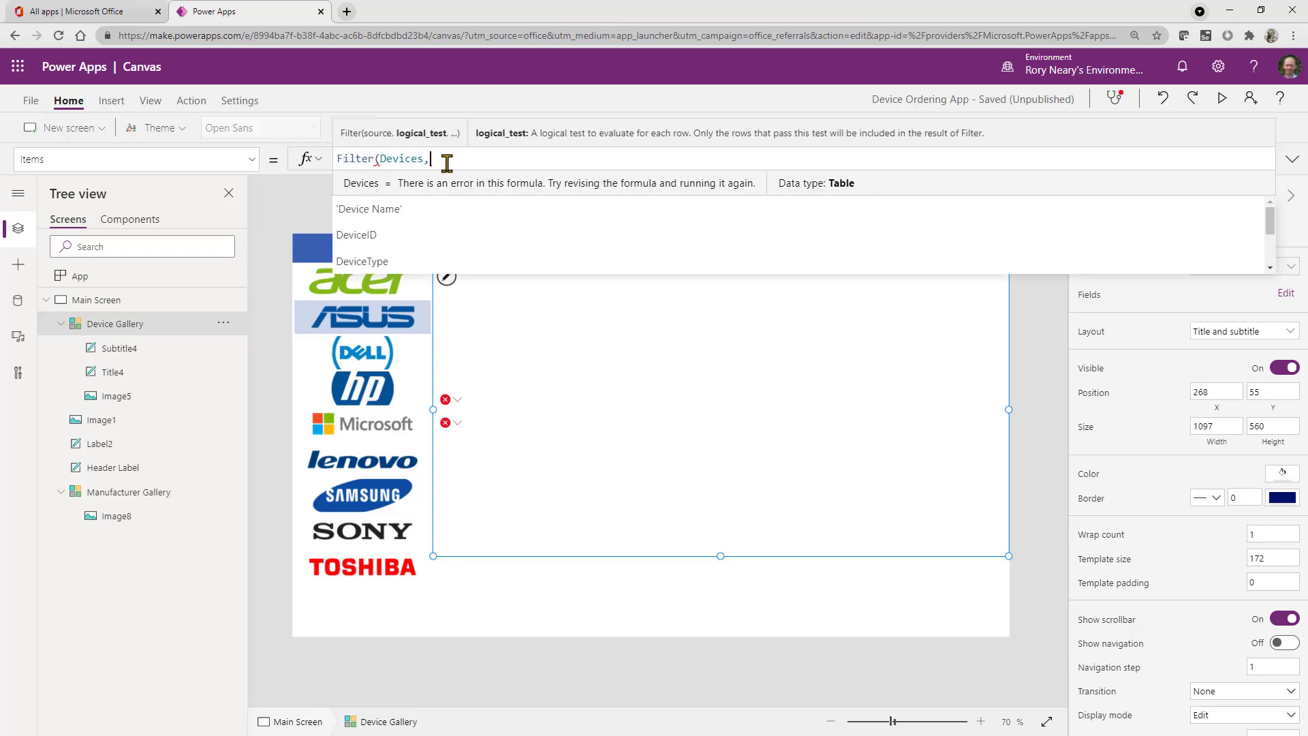
Add ManufacturerID= as the start of the logical test in the Device Gallery's Filter formula.
text(manuf)
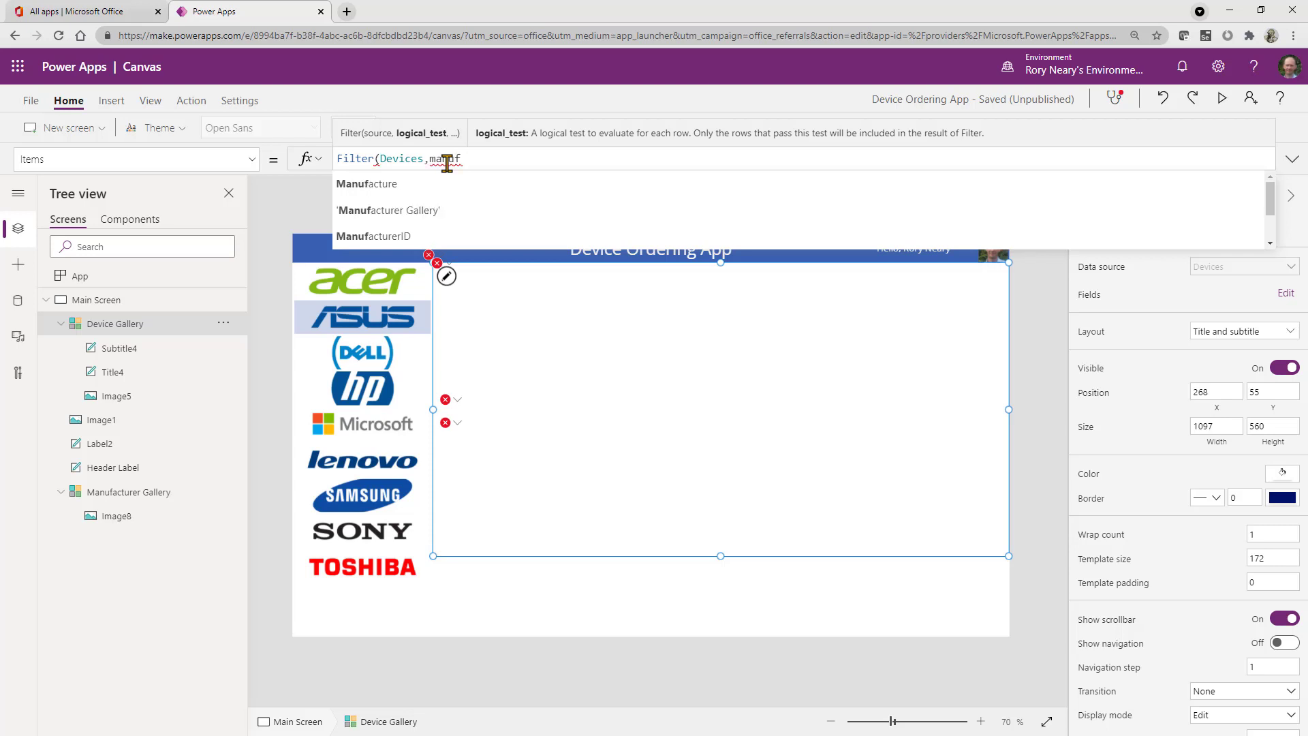
text(a)
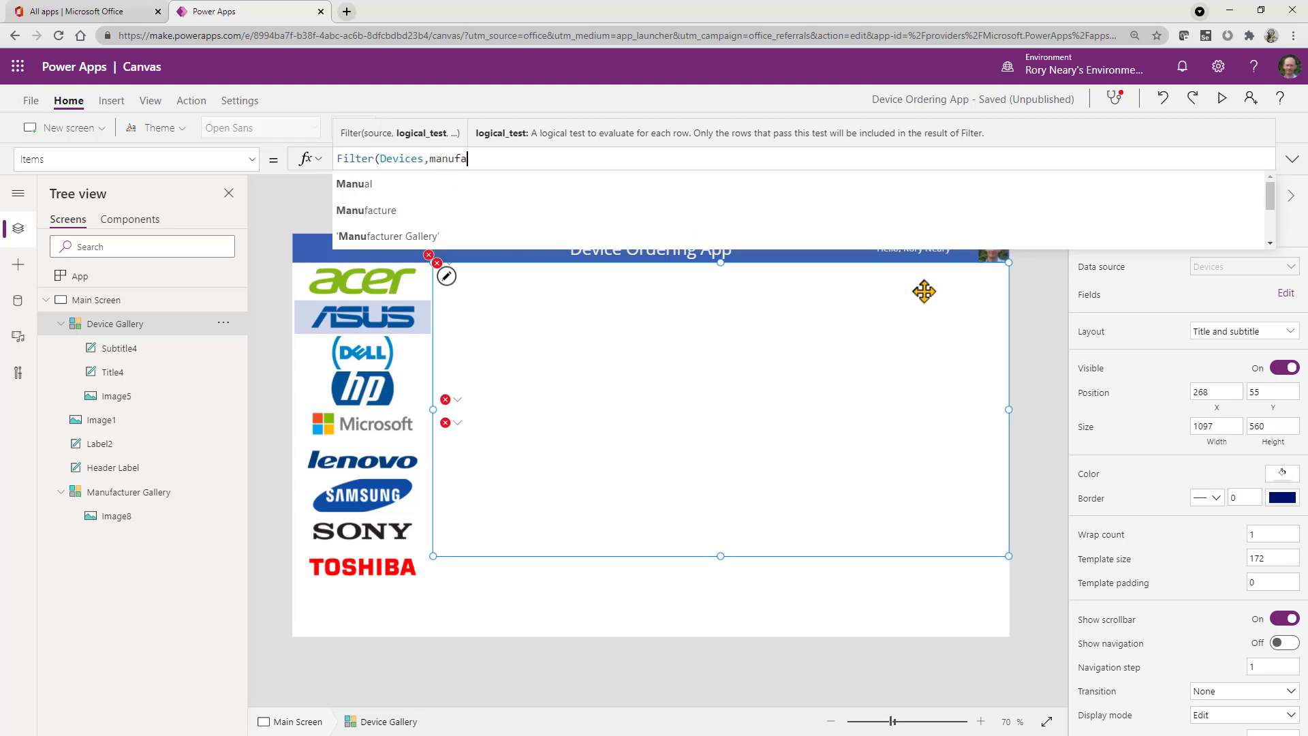
text(ctu)
key(Down)
key(Down)
key(Down)
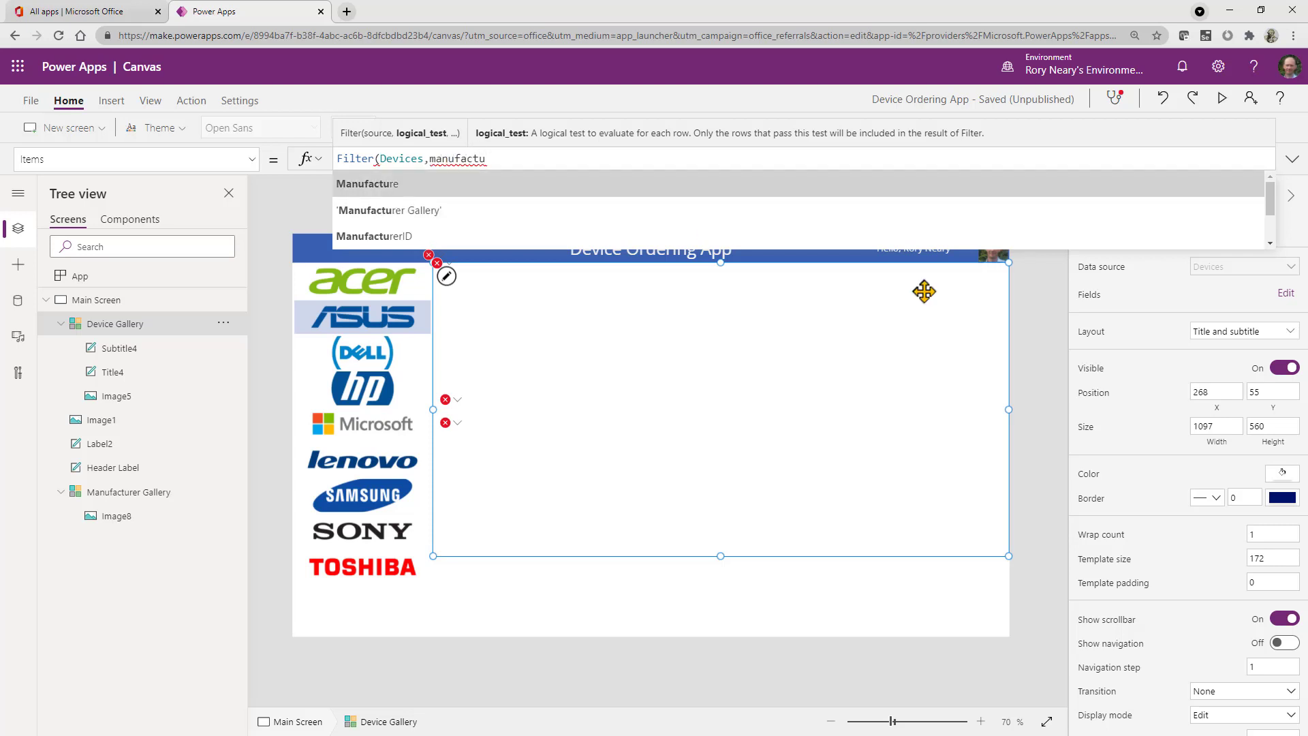
key(Tab)
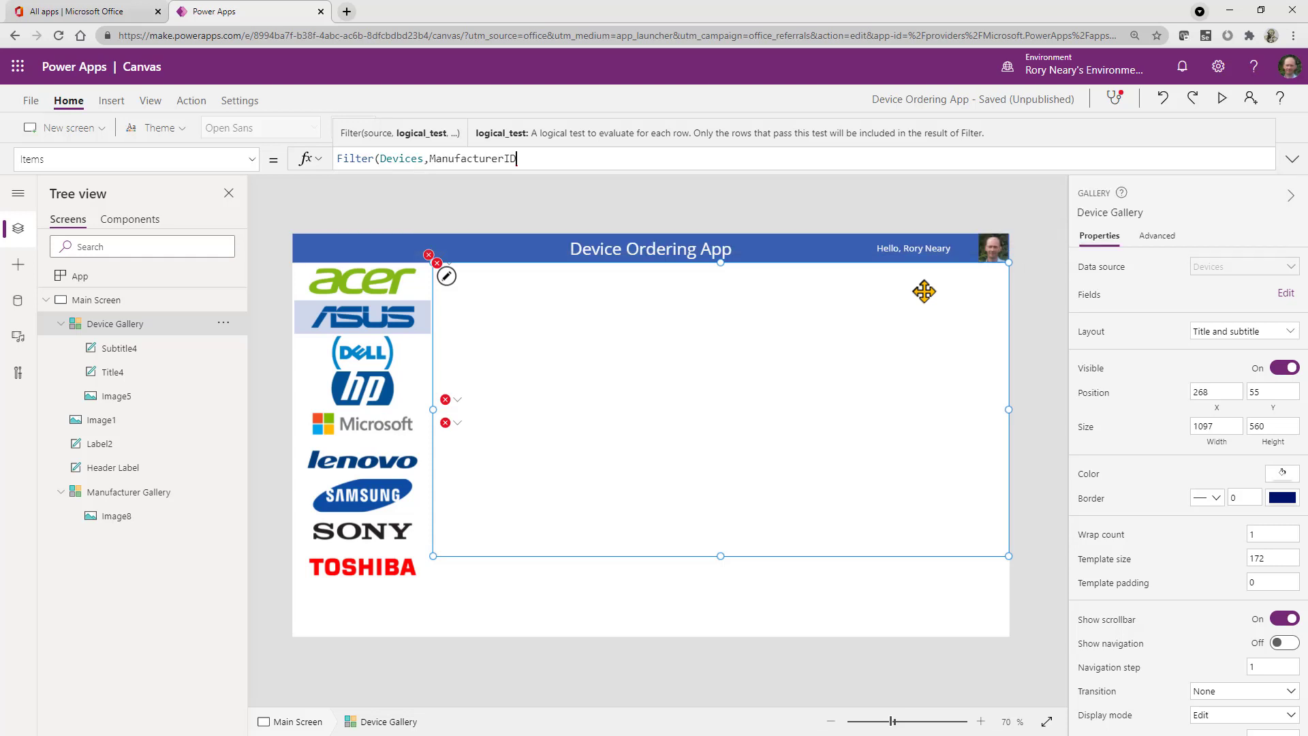
text(=)
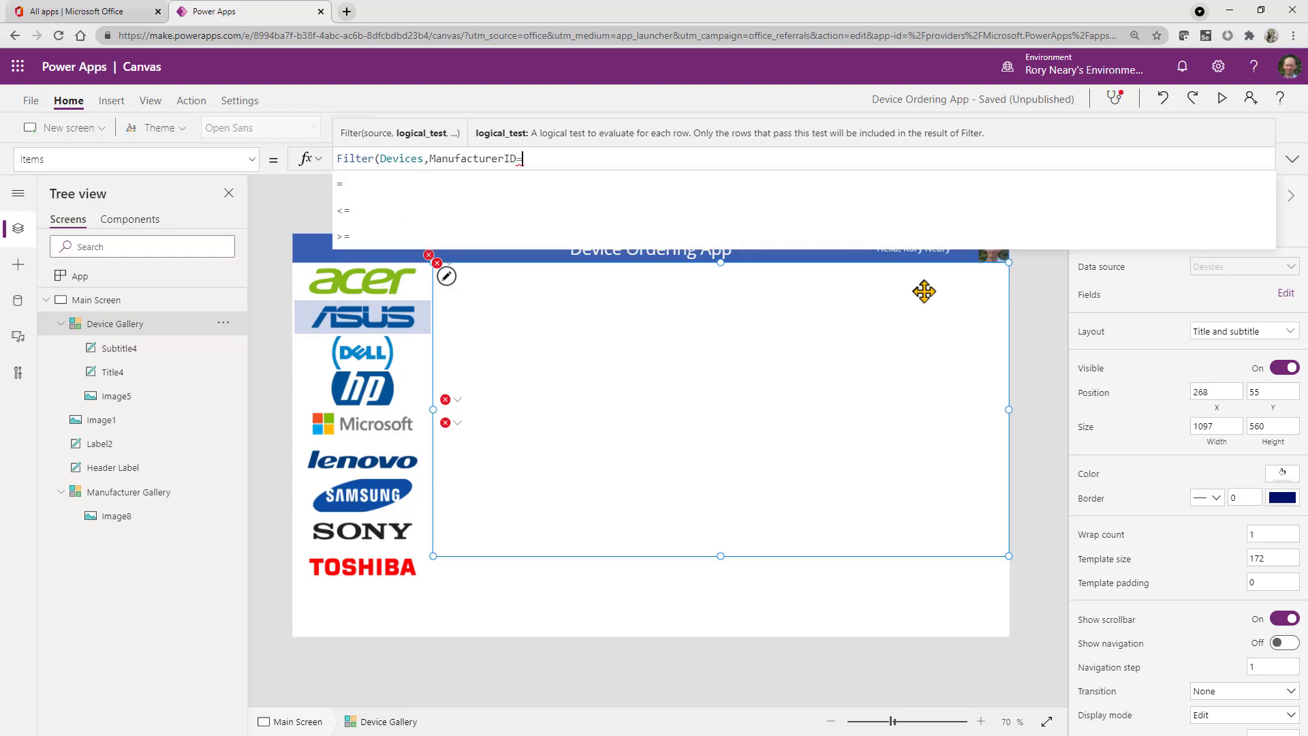
Complete the Device Gallery's filter by comparing with 'Manufacturer Gallery'.Selected.ManufacturerID and closing the parenthesis.
text(ma)
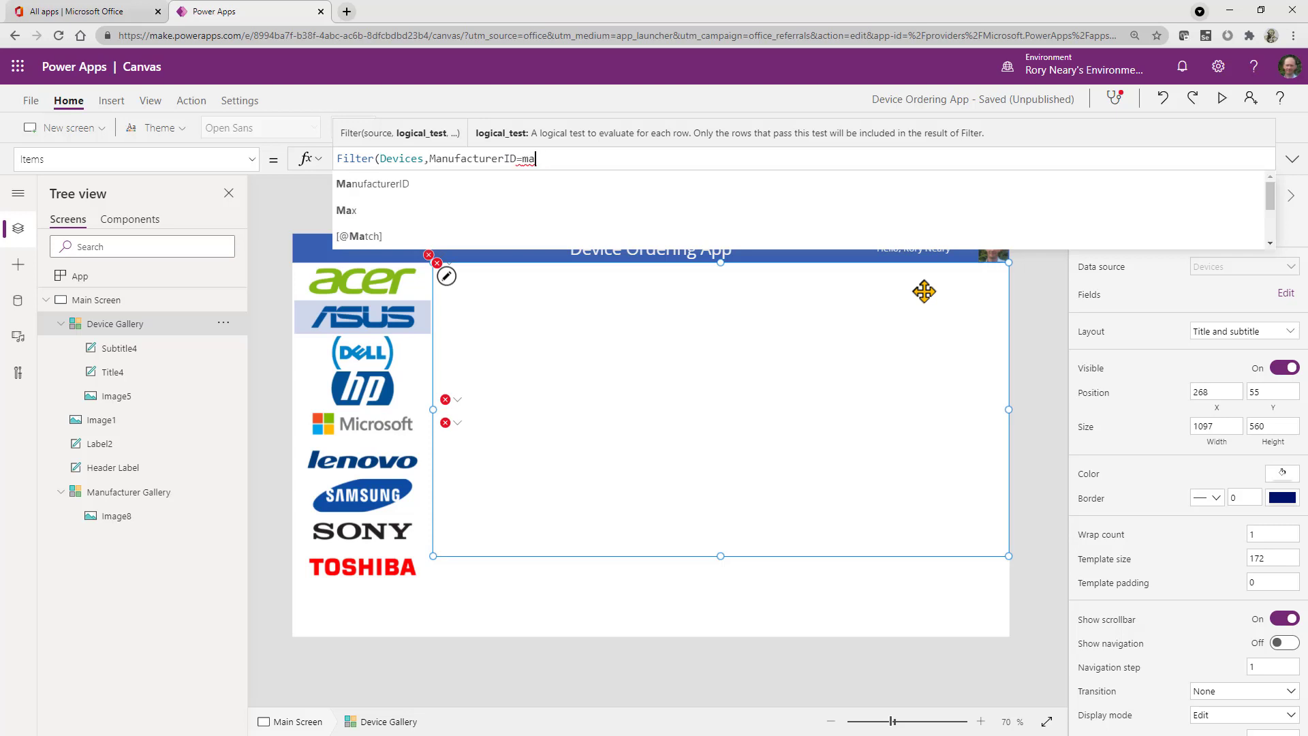
text(nufa)
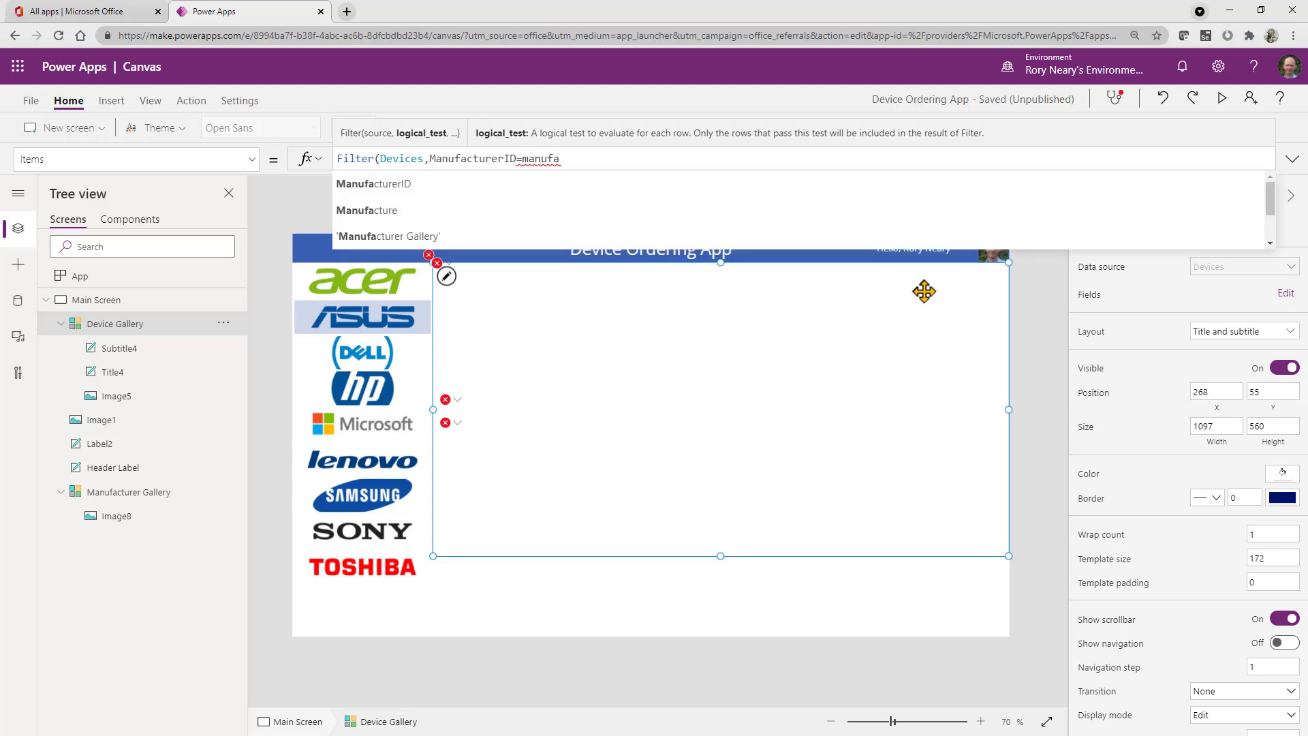
text(cturer)
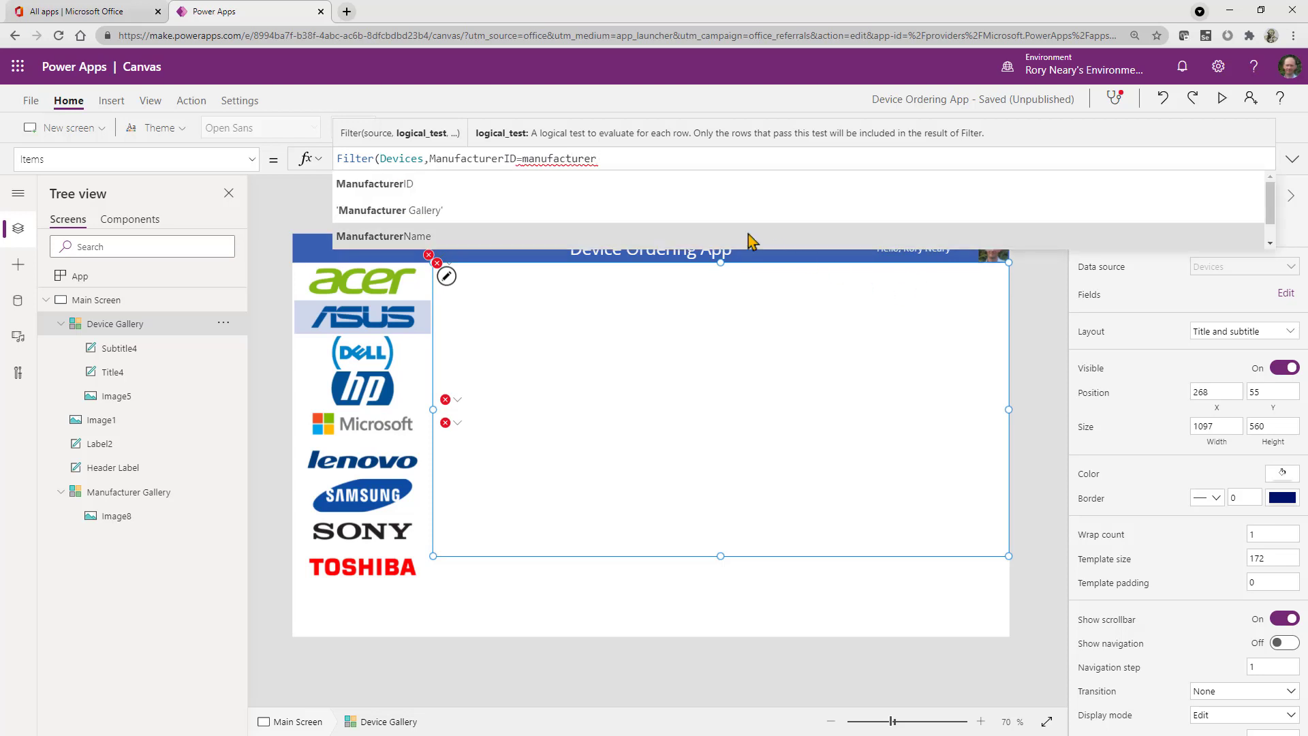
click(683, 212)
text(.sel)
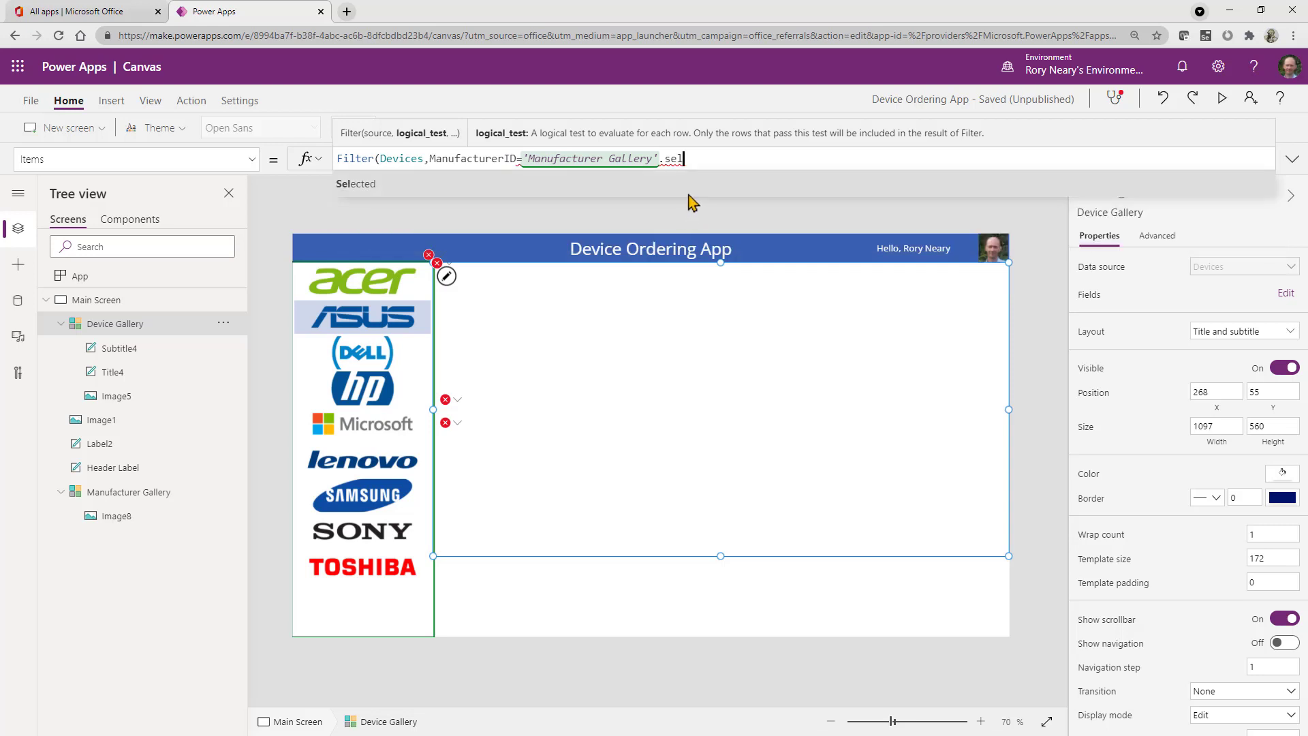
key(Tab)
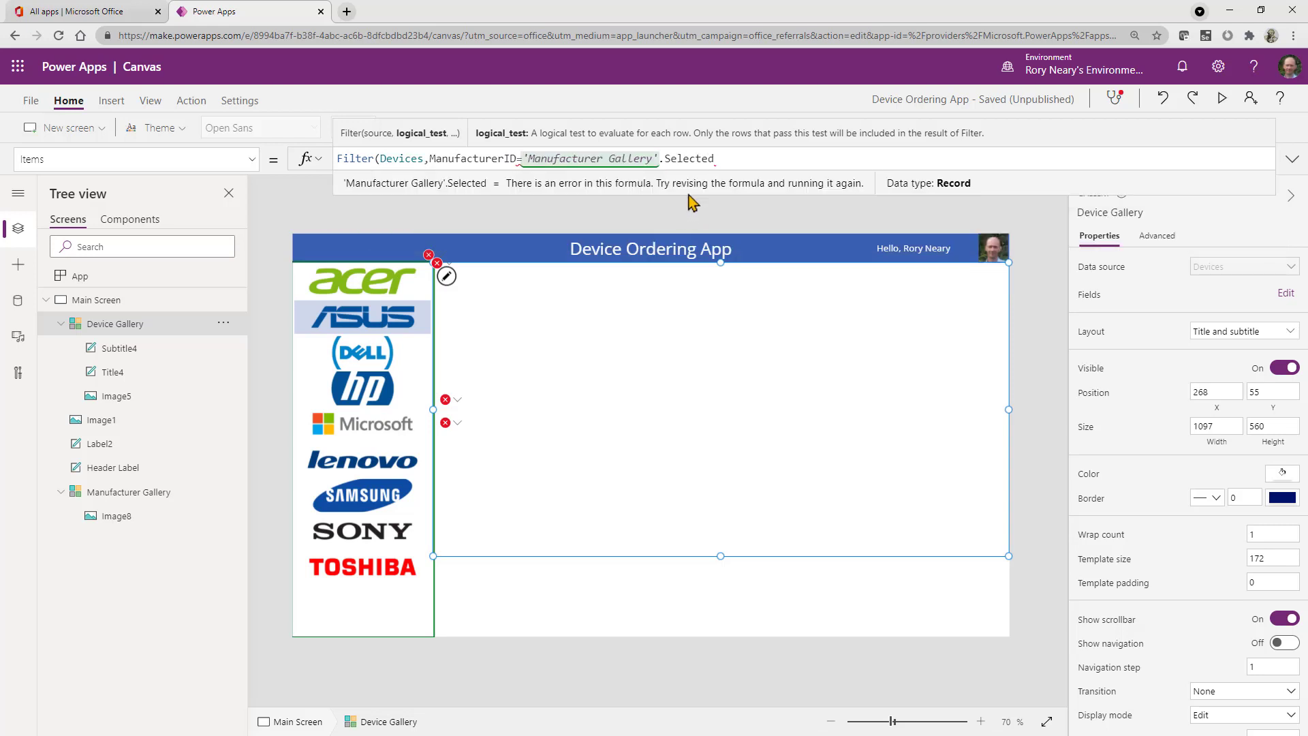
text(.)
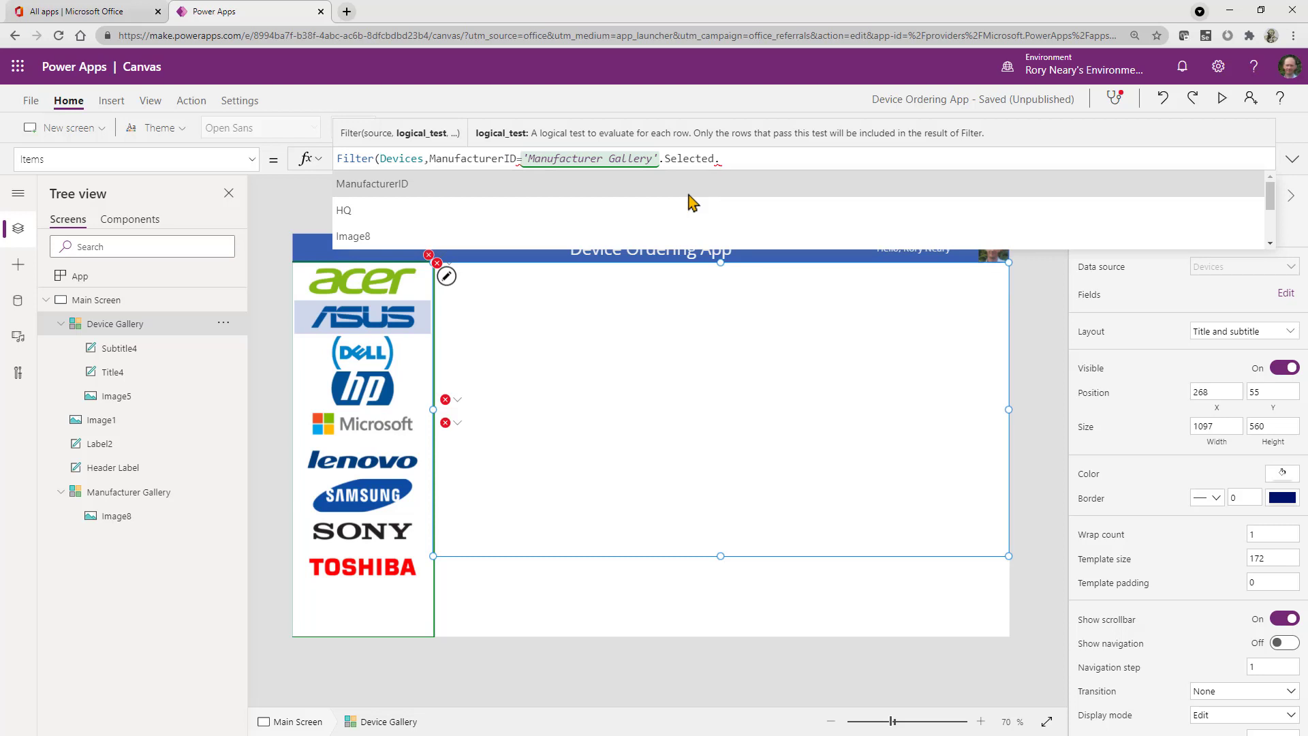
key(Tab)
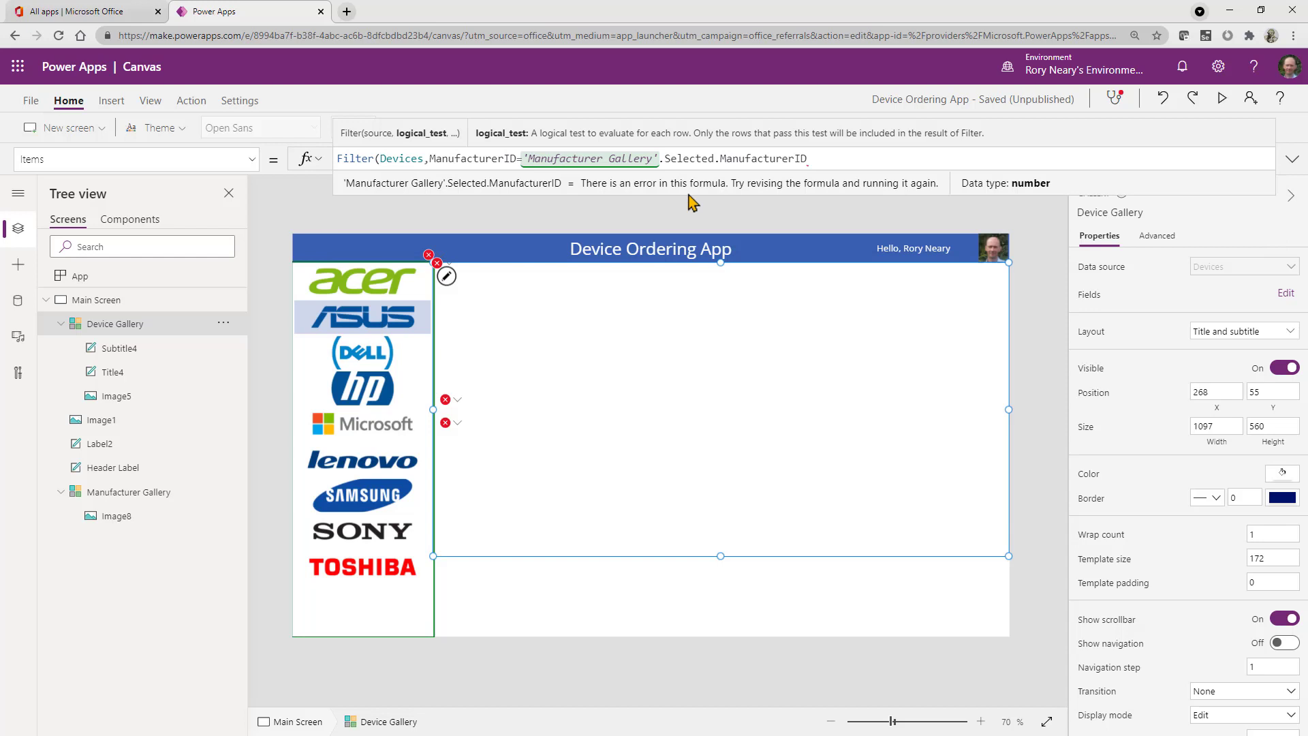
text())
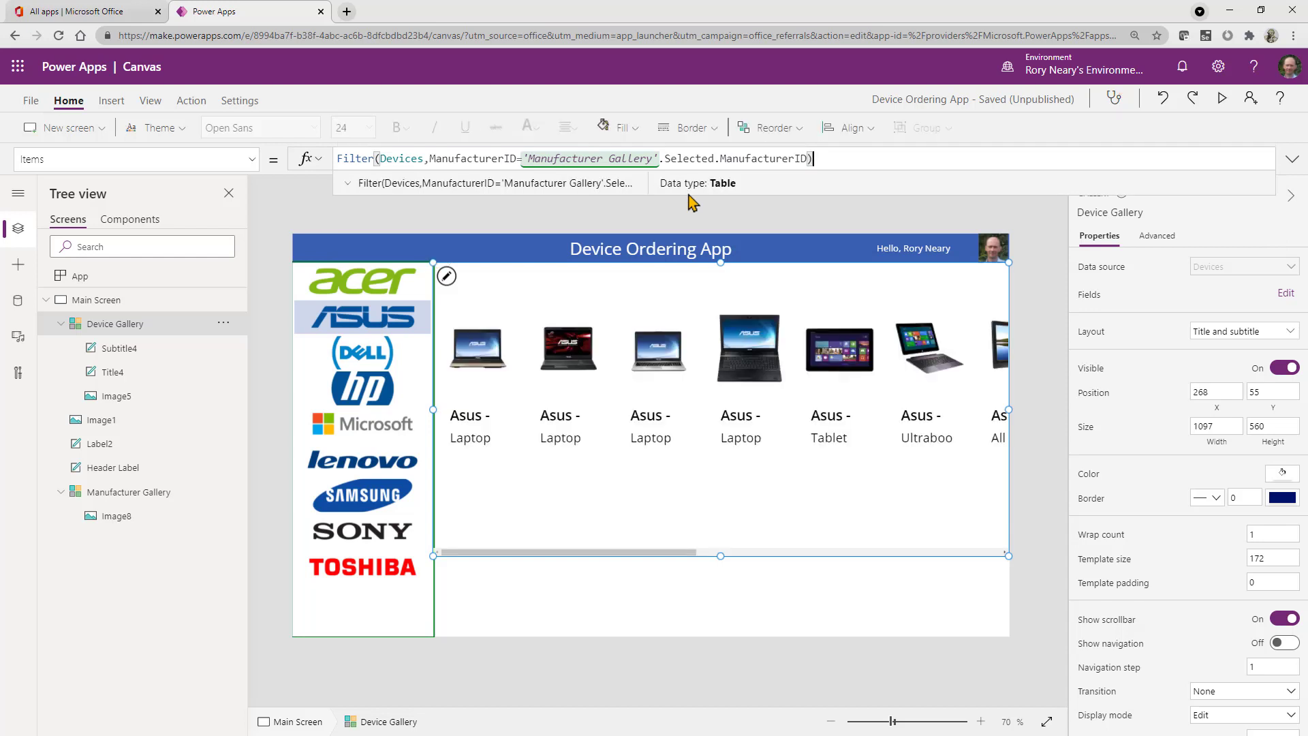
Test the device filter by selecting HP, Microsoft and Lenovo in the manufacturer gallery.
click(381, 397)
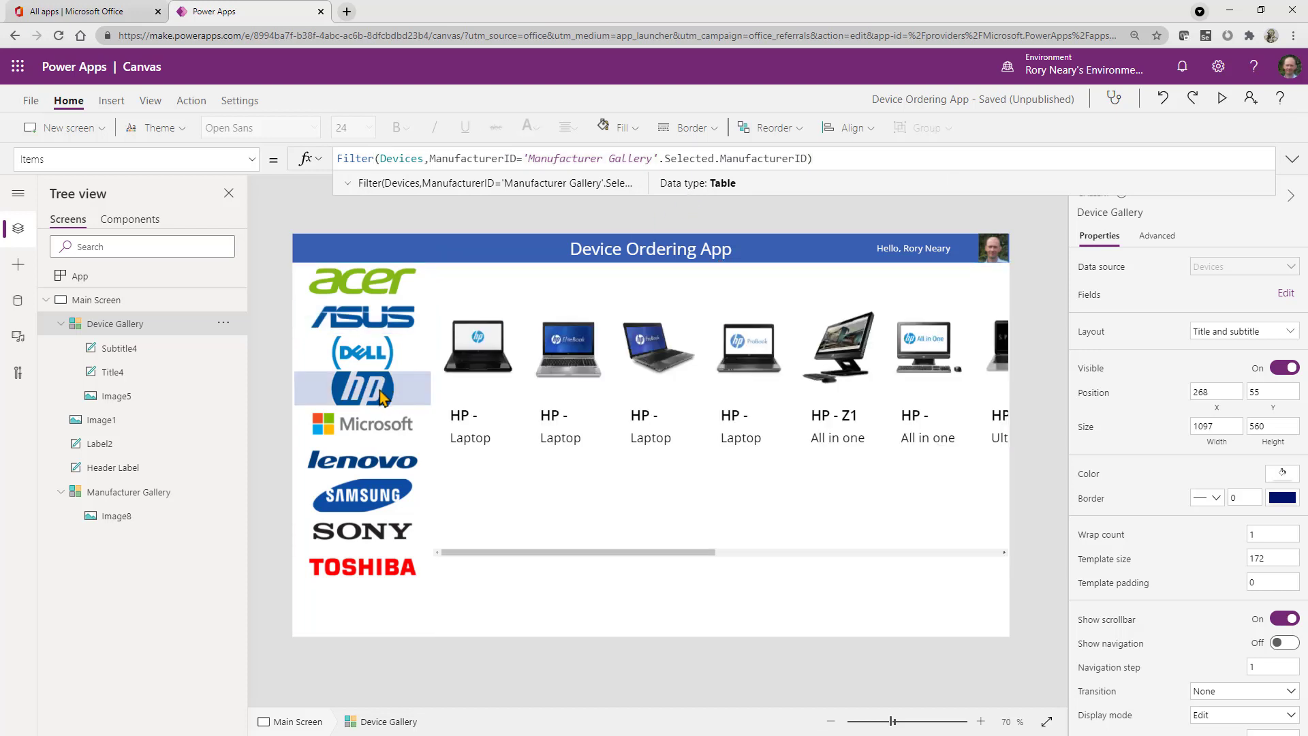
click(370, 426)
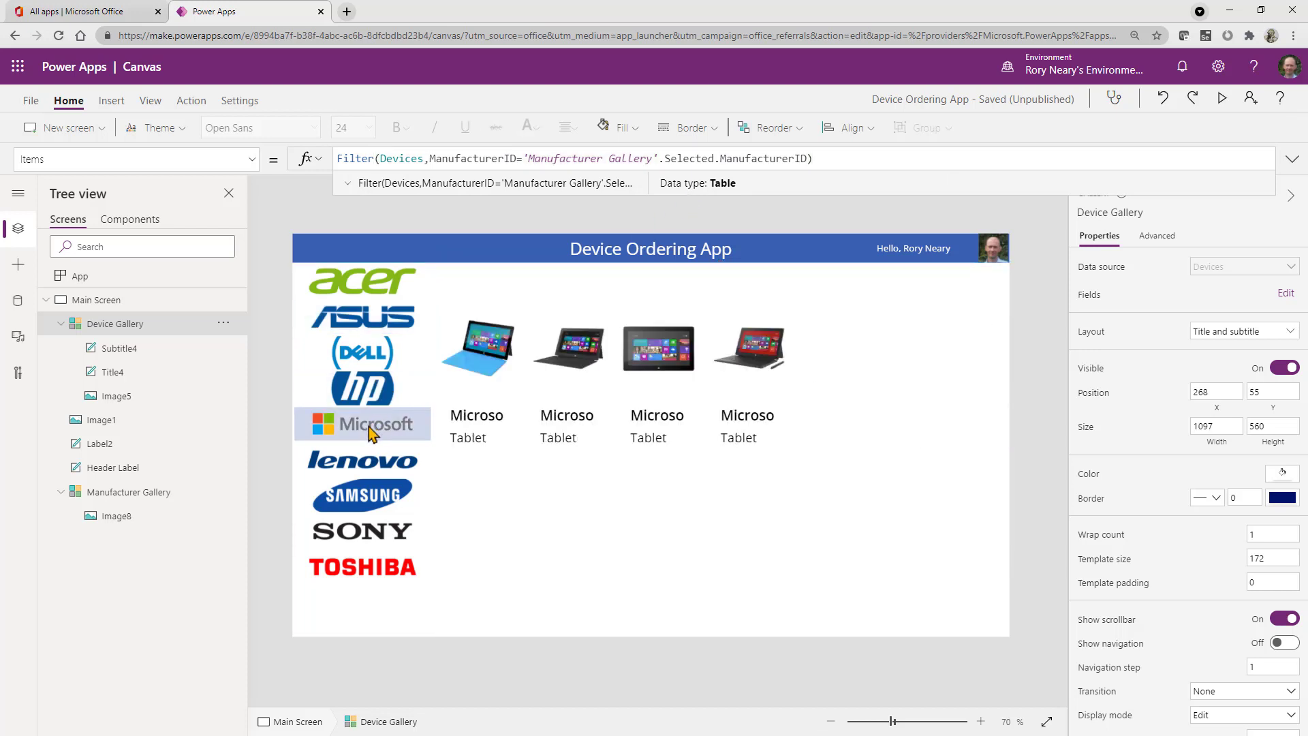
click(375, 468)
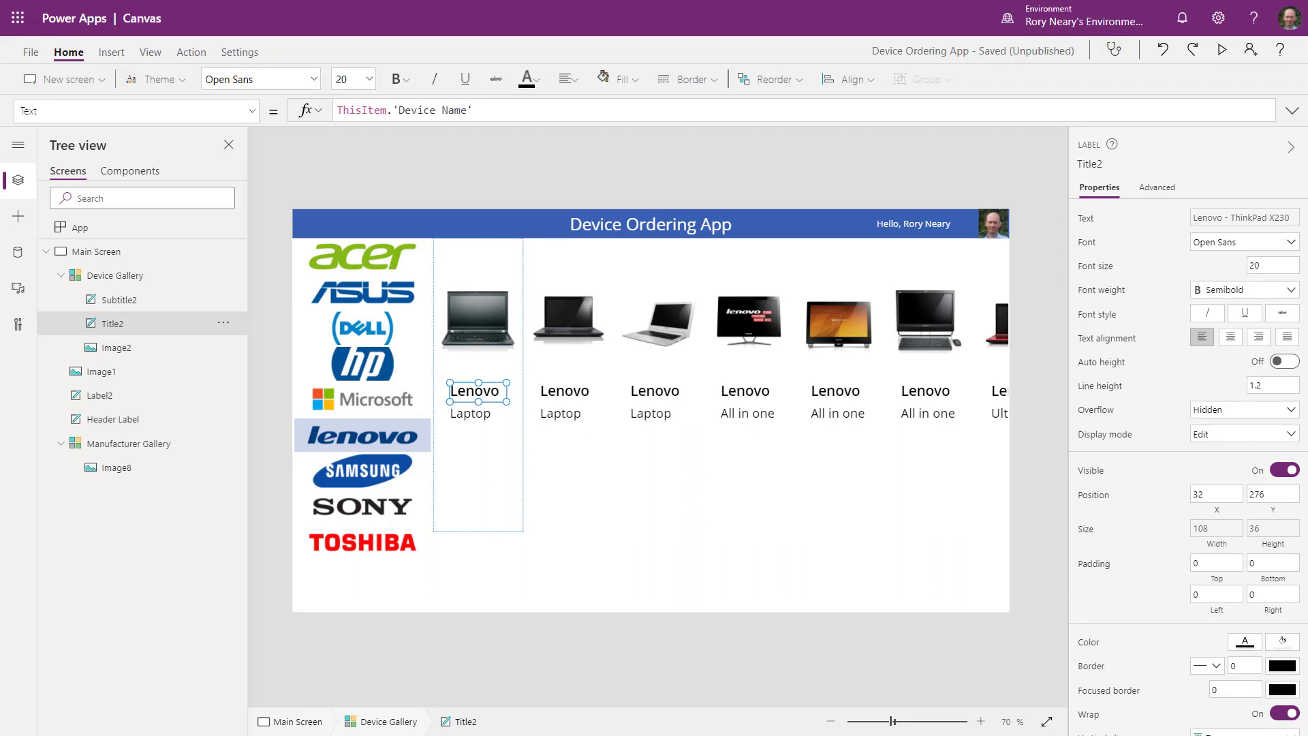
Change the Text formula of the Device Gallery's Subtitle2 label to ThisItem.Price.
click(136, 301)
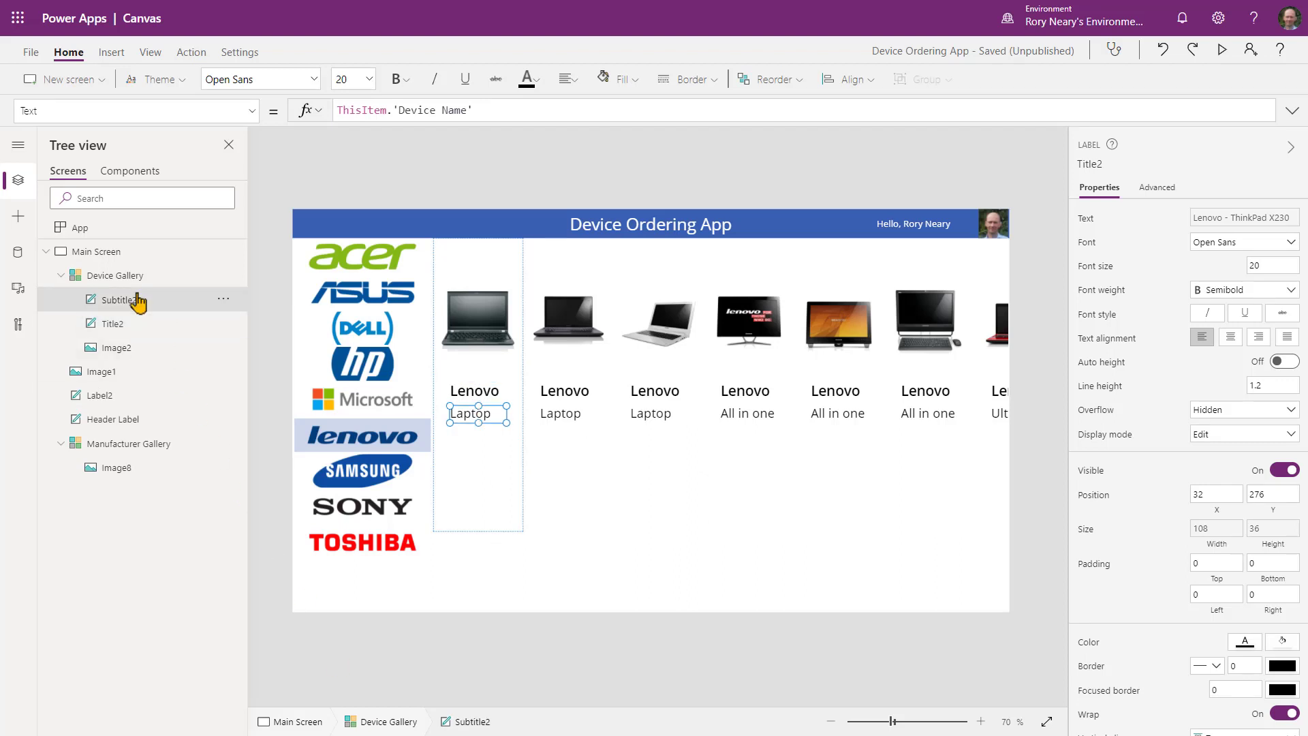
click(20, 184)
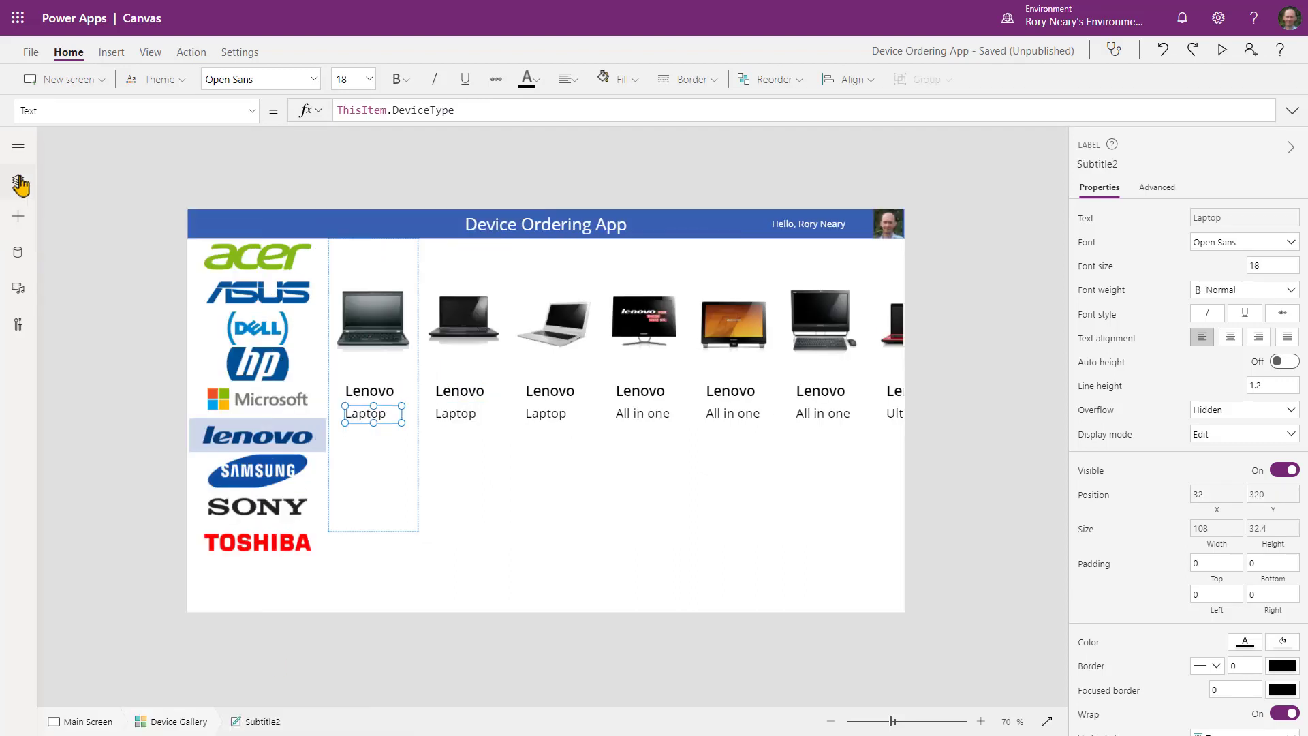
click(20, 184)
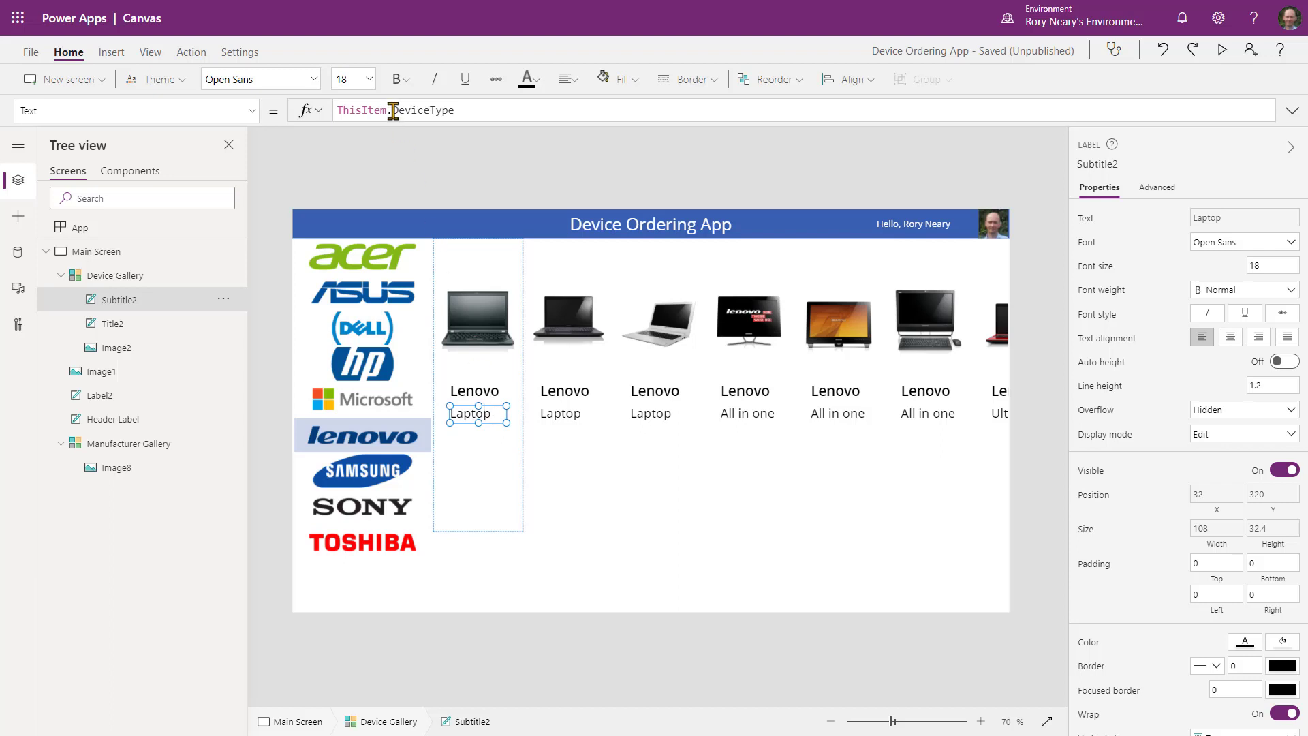
drag(393, 111, 456, 111)
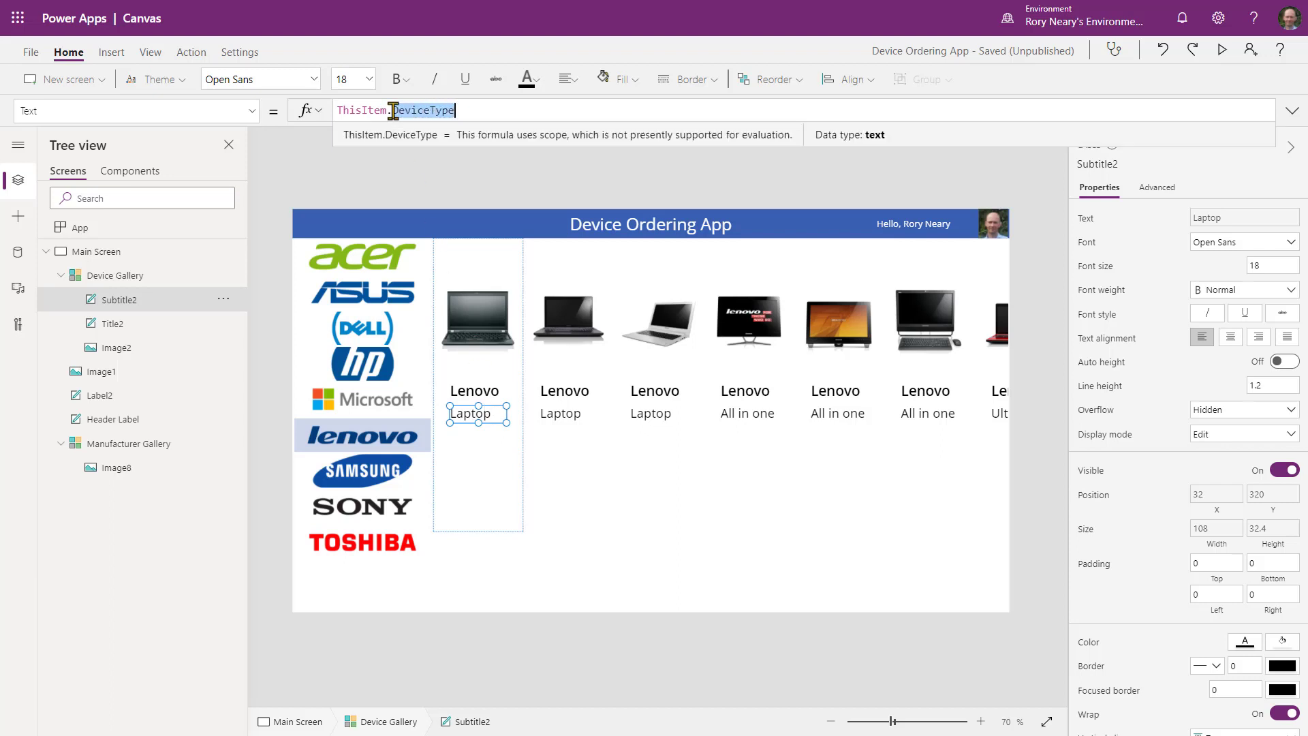
key(BackSpace)
text(Pr)
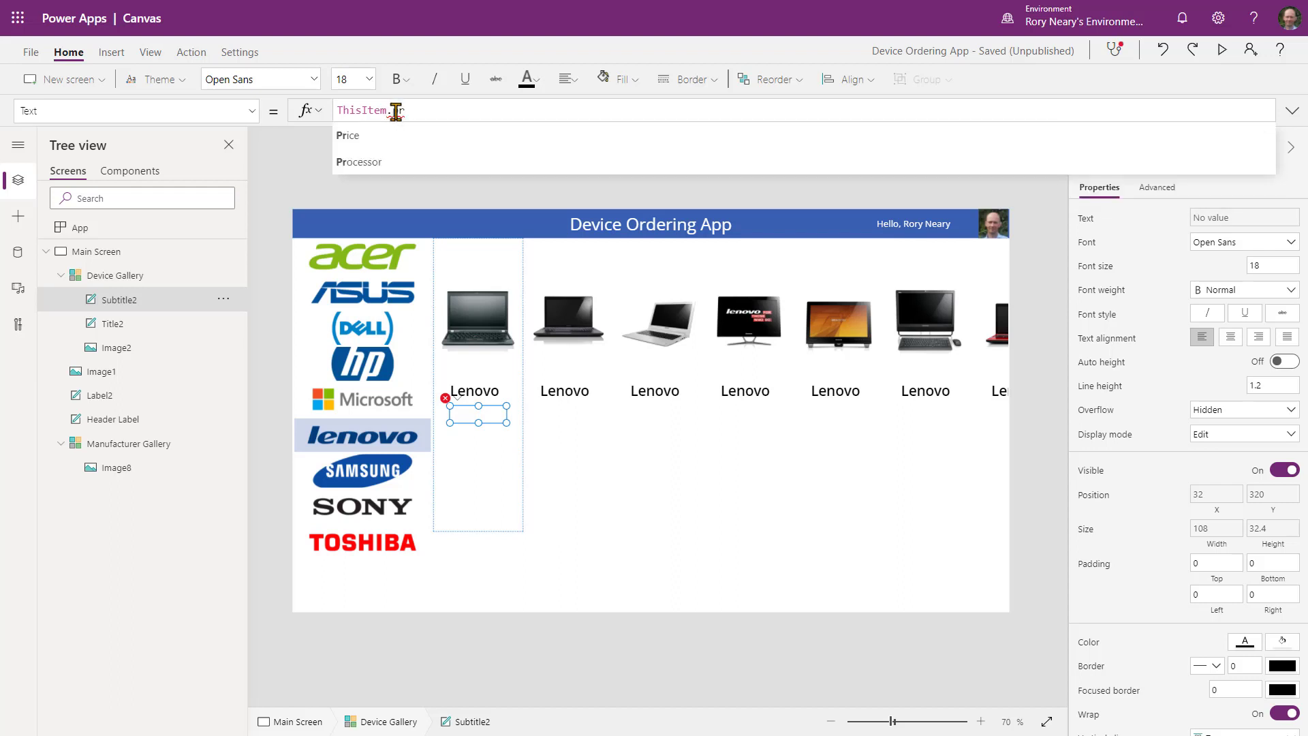
click(443, 135)
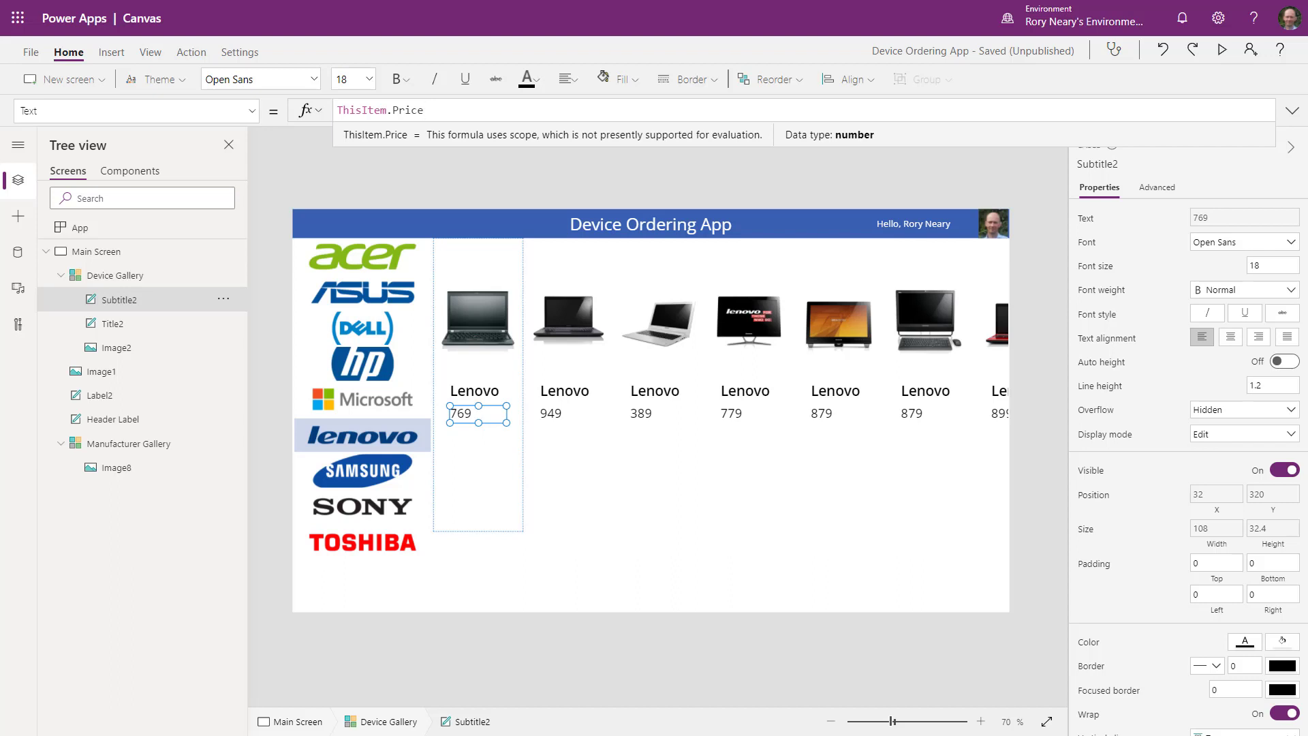
Inspect the price label's Width formula, then resize the label to 140 by 35 and move it to X 32, Y 344.
click(15, 109)
text(V)
key(BackSpace)
key(BackSpace)
text(Width)
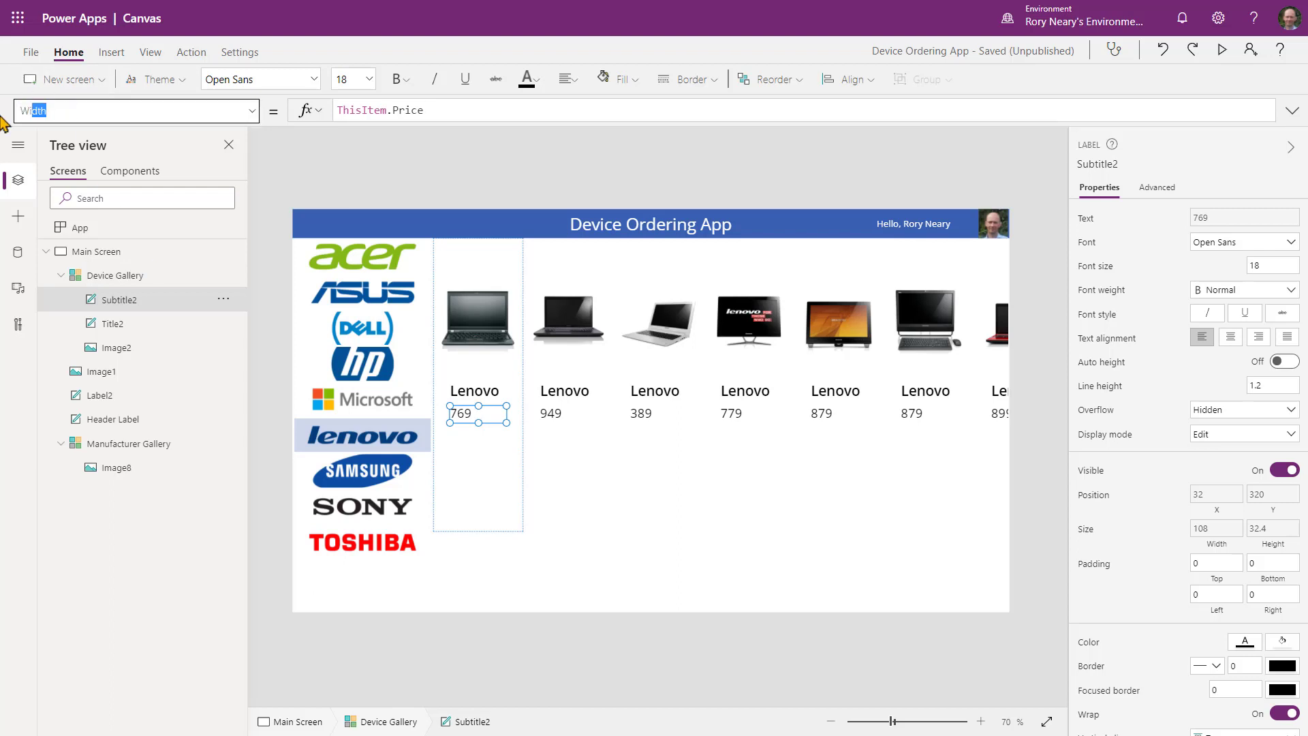
click(432, 110)
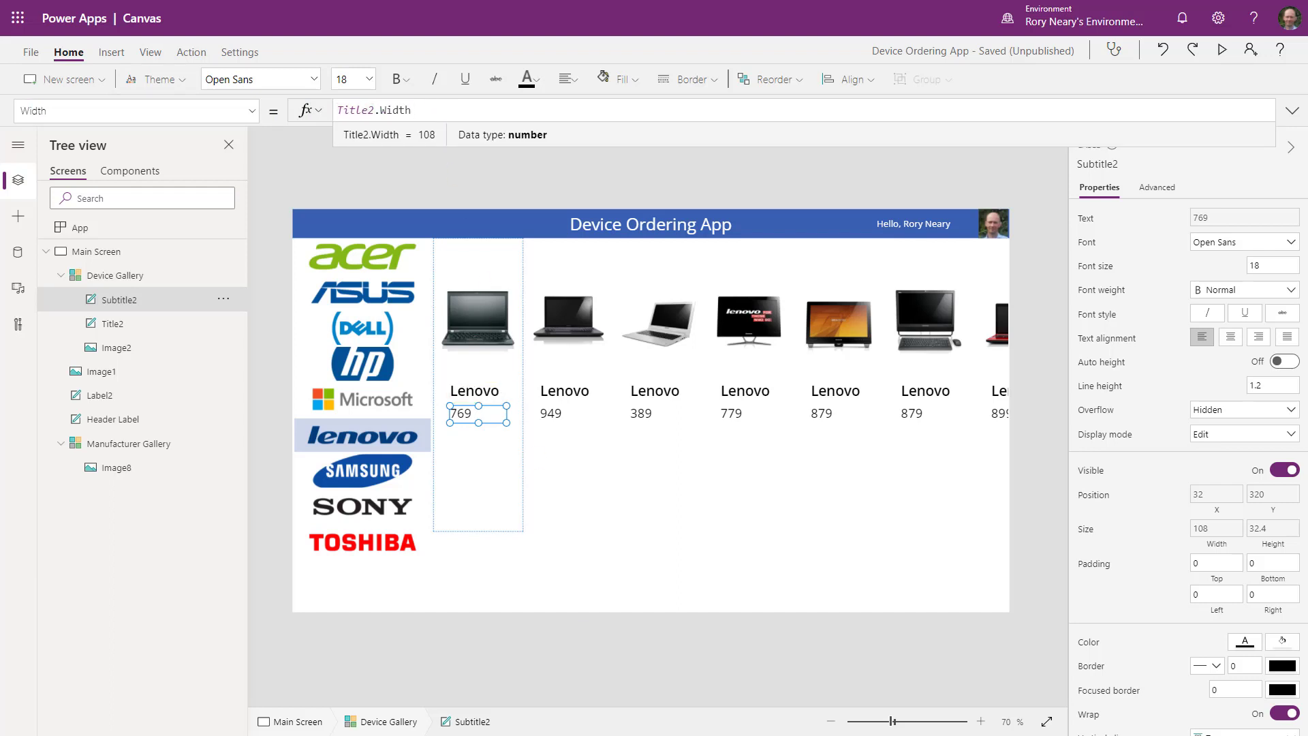
drag(451, 420, 436, 419)
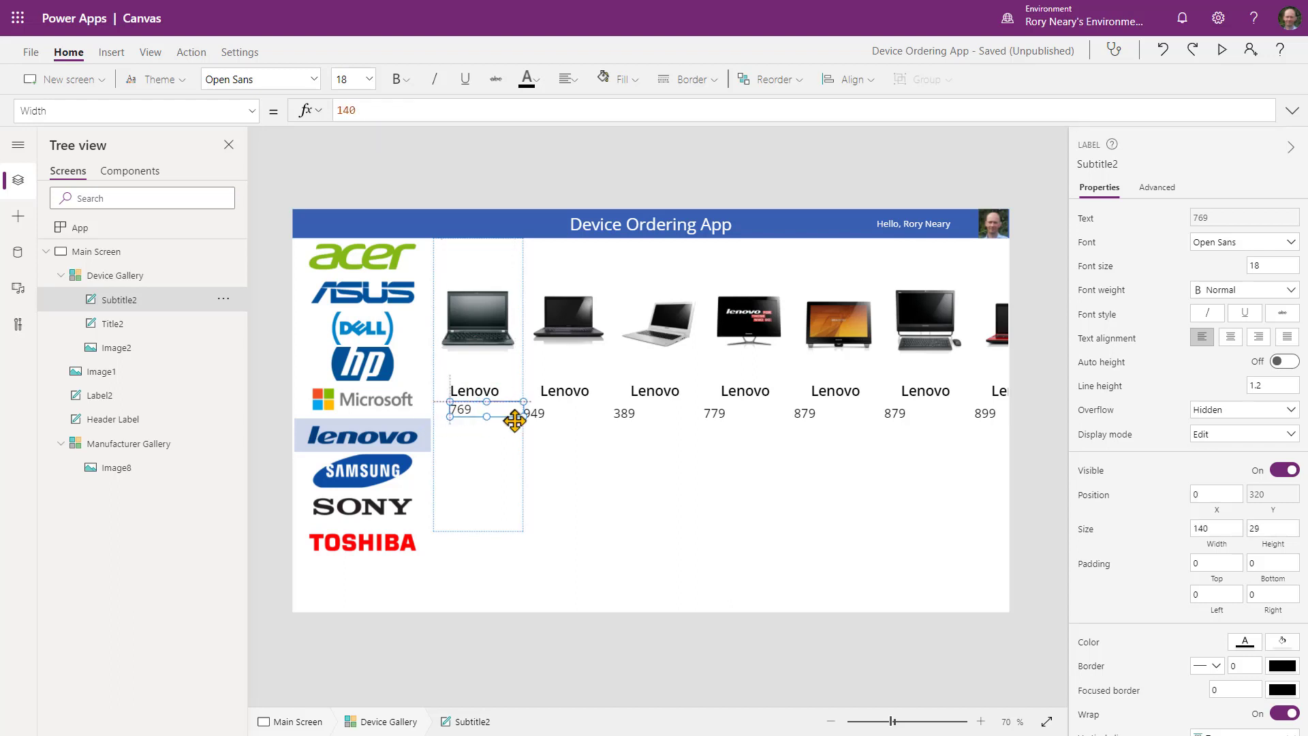
drag(517, 409, 449, 429)
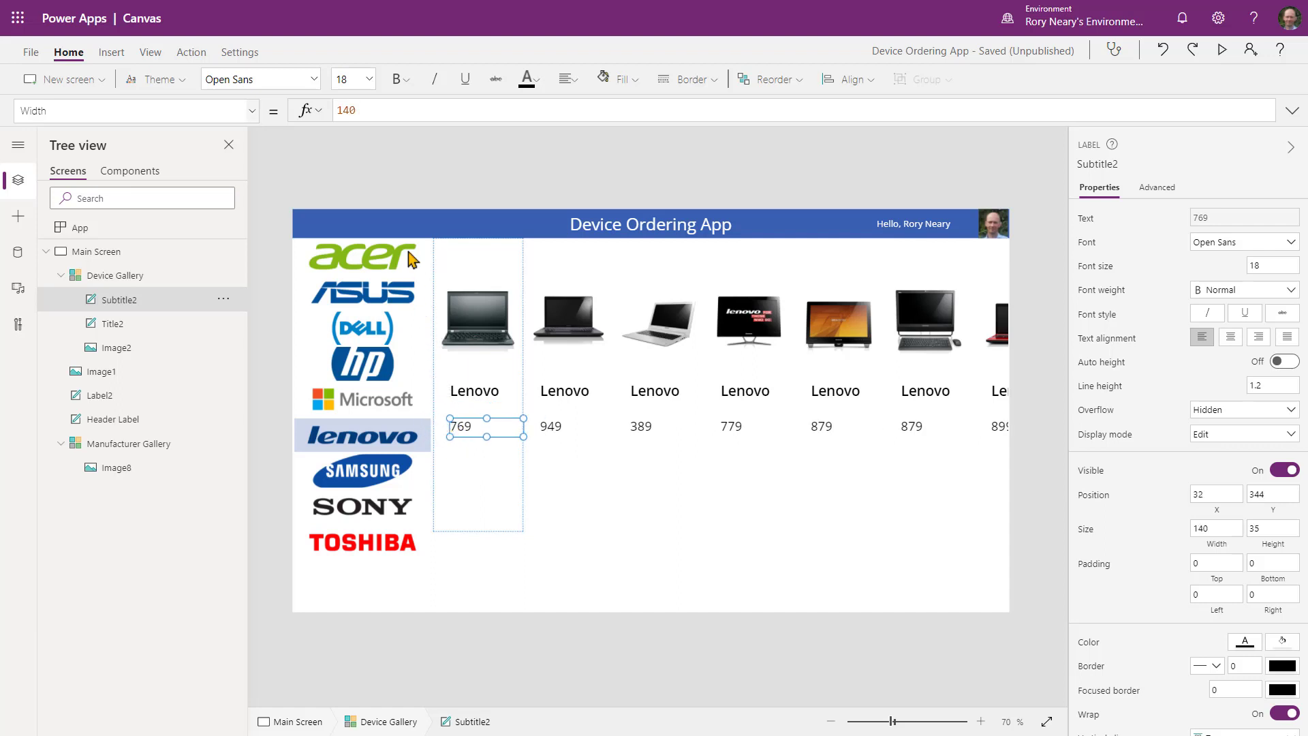
Try the formula Parent.Width and the fixed value 70 as the price label's width.
drag(373, 107, 306, 104)
text(pa)
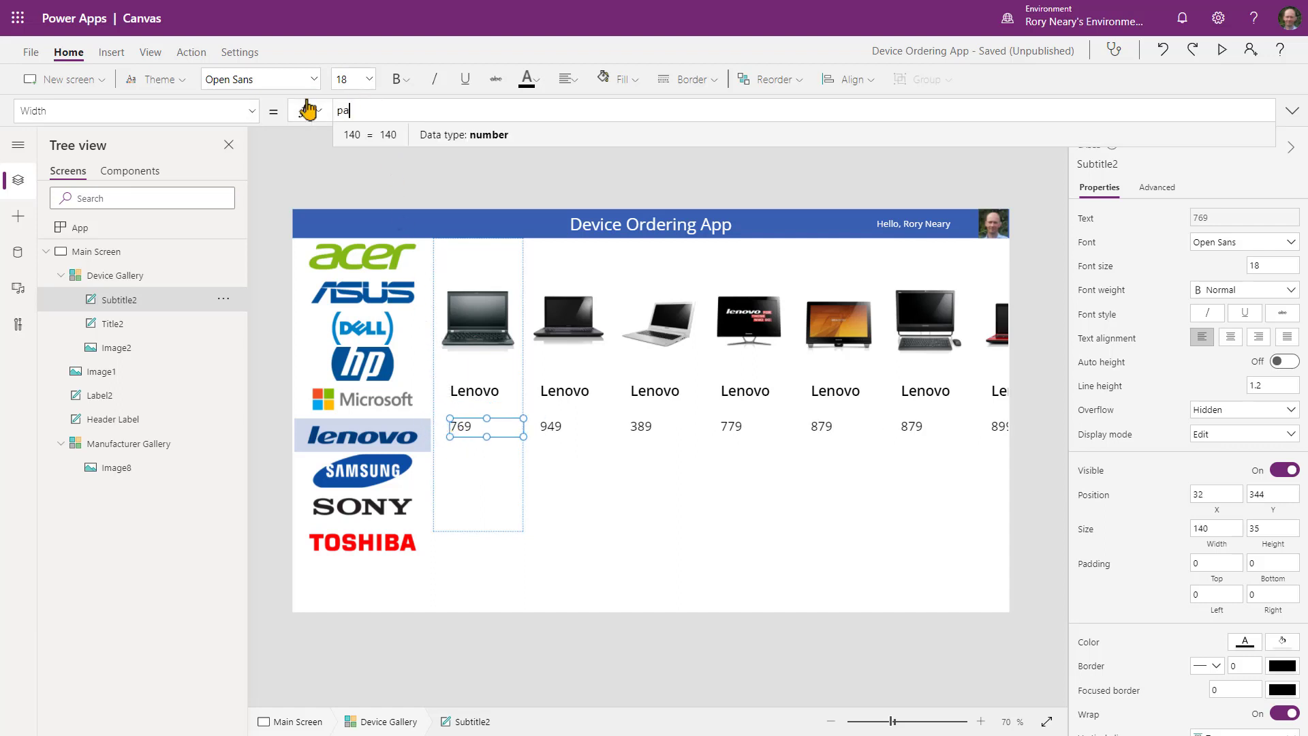
text(re)
click(398, 136)
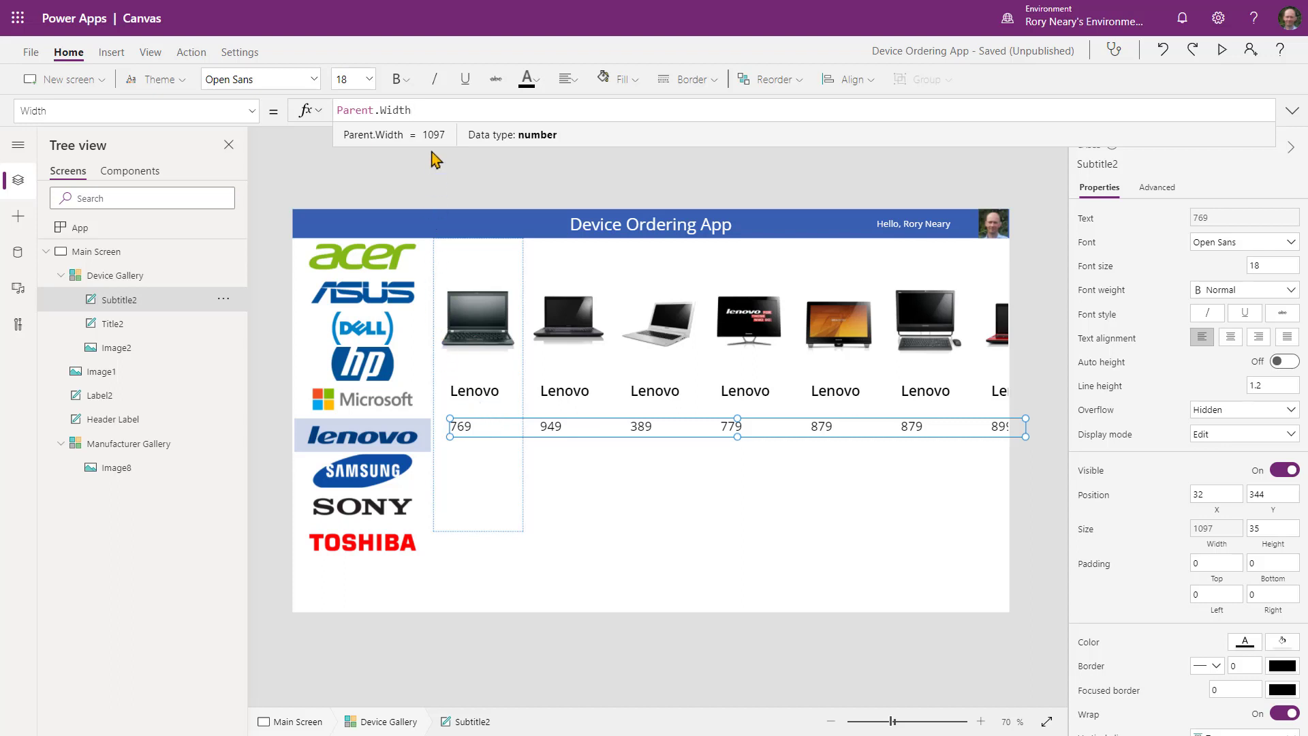
drag(430, 109, 254, 102)
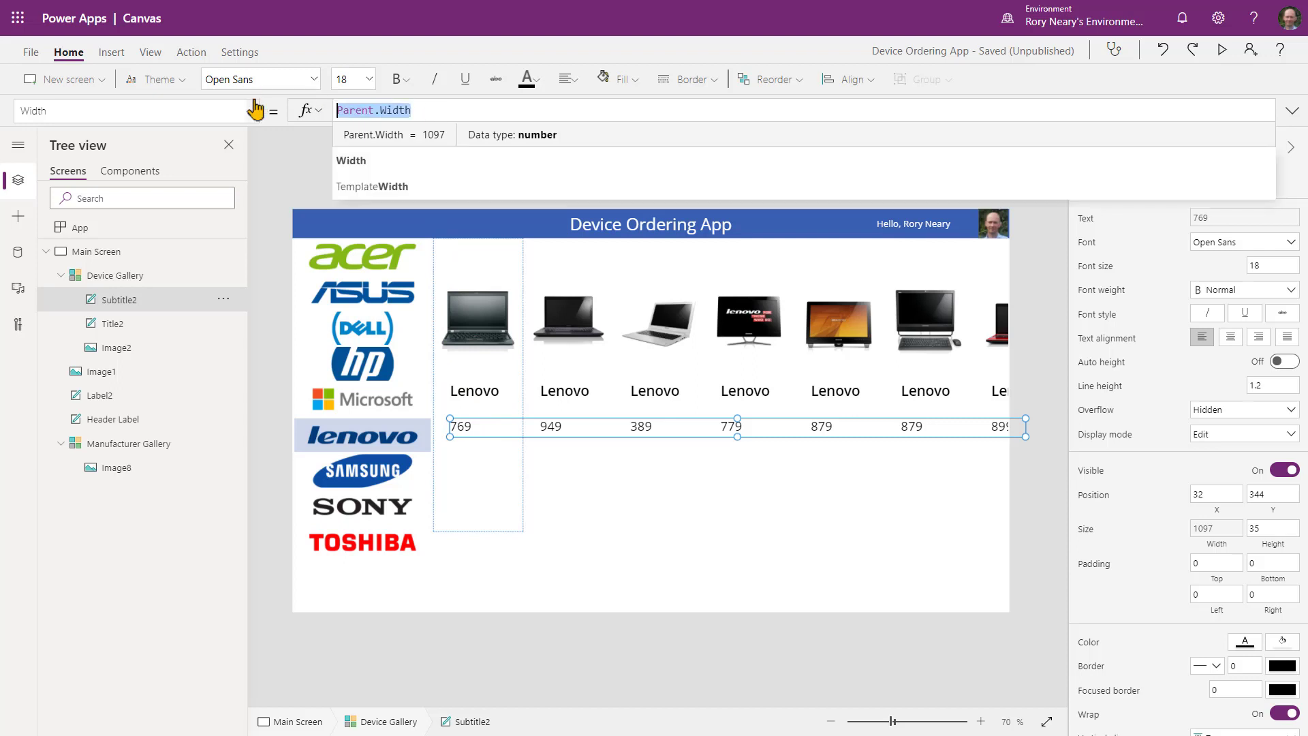
text(70)
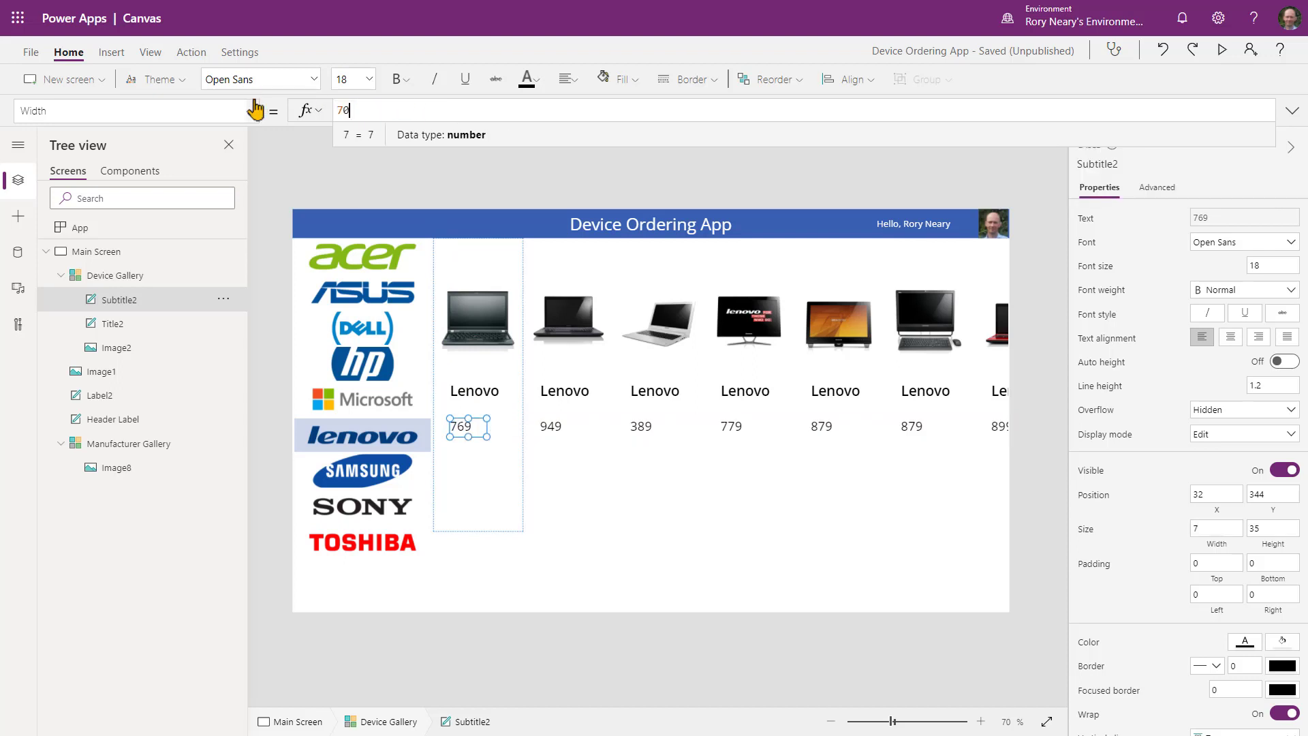
Resize the price label to 168 by 34 at X 4 and set its left padding to 10.
drag(449, 437, 524, 435)
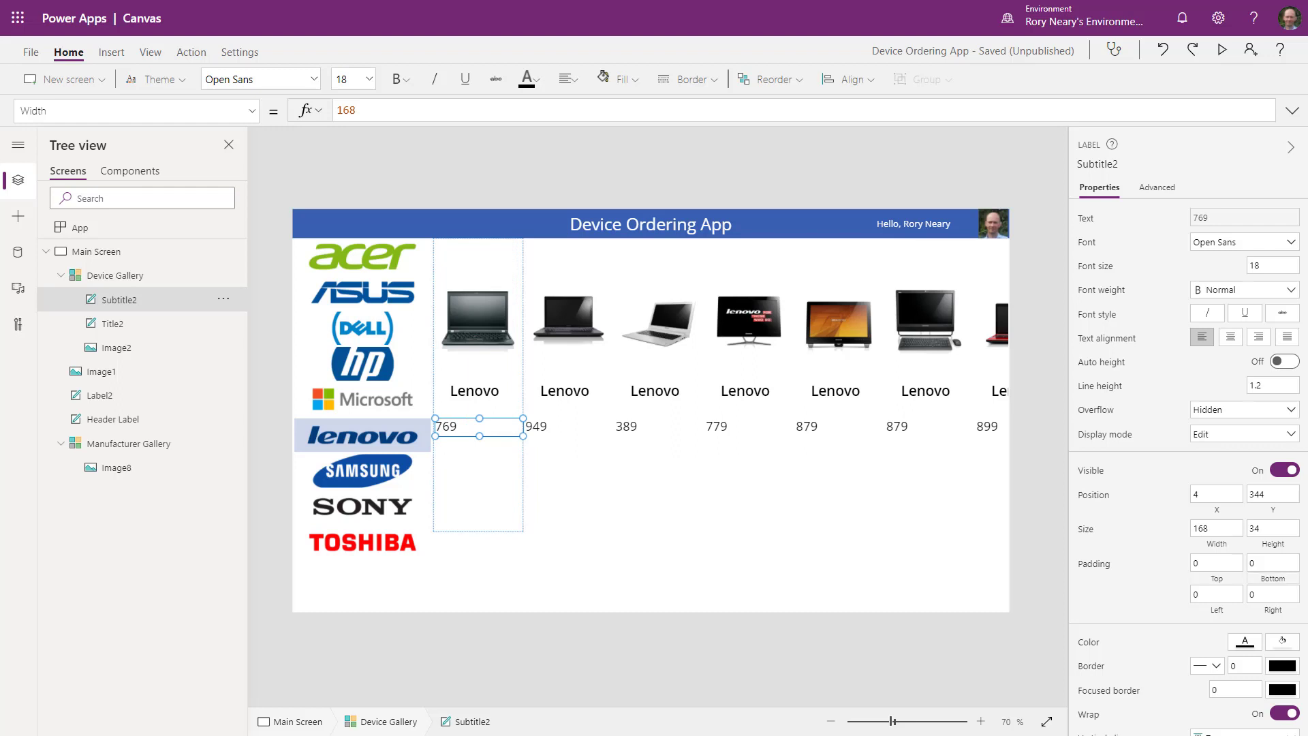
click(1196, 594)
text(10)
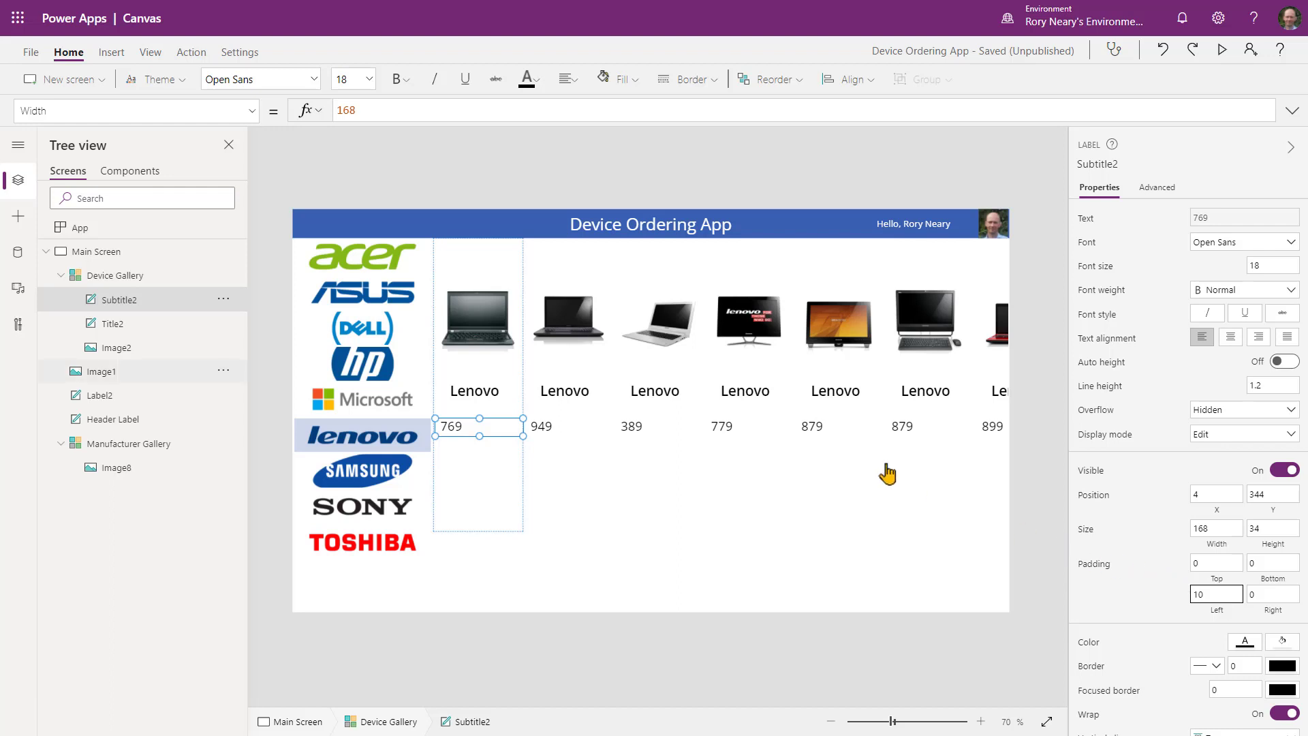
Set the Text formula of the Device Gallery's price label to Text(ThisItem.Price,"$##,###.00").
click(97, 112)
text(Text)
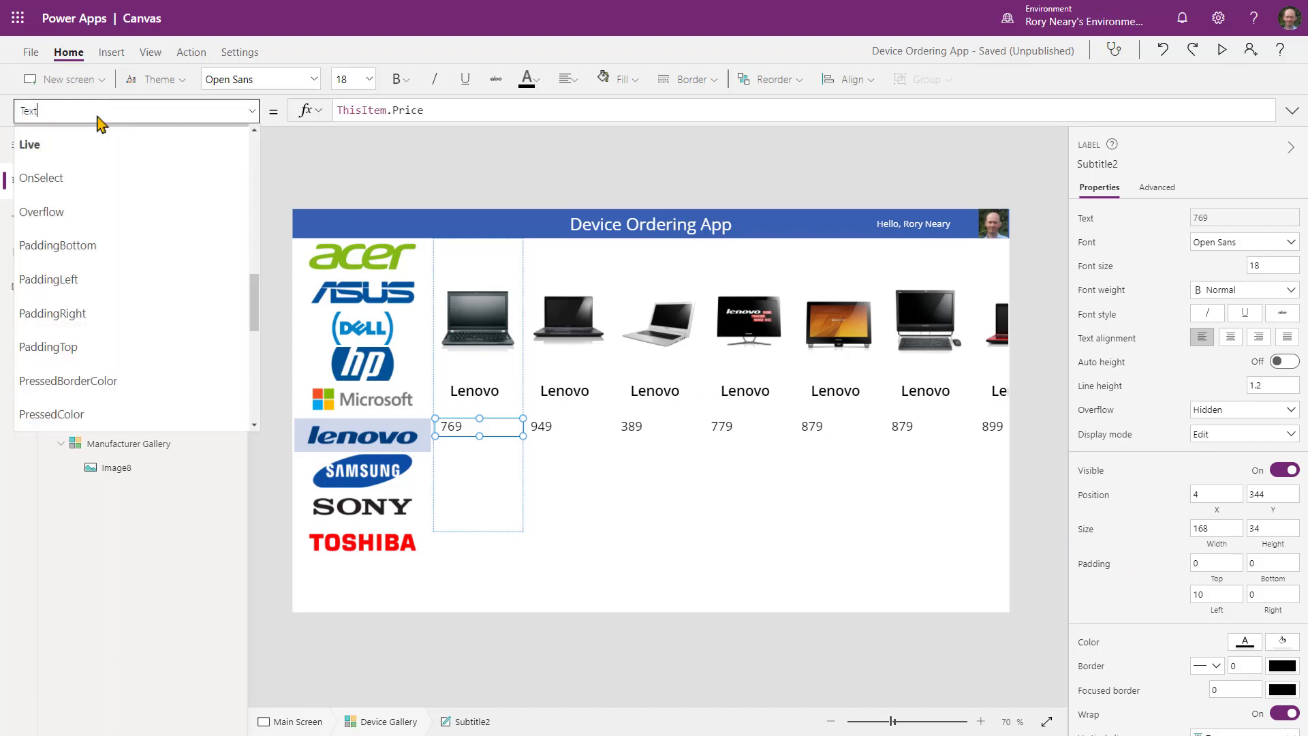
click(342, 105)
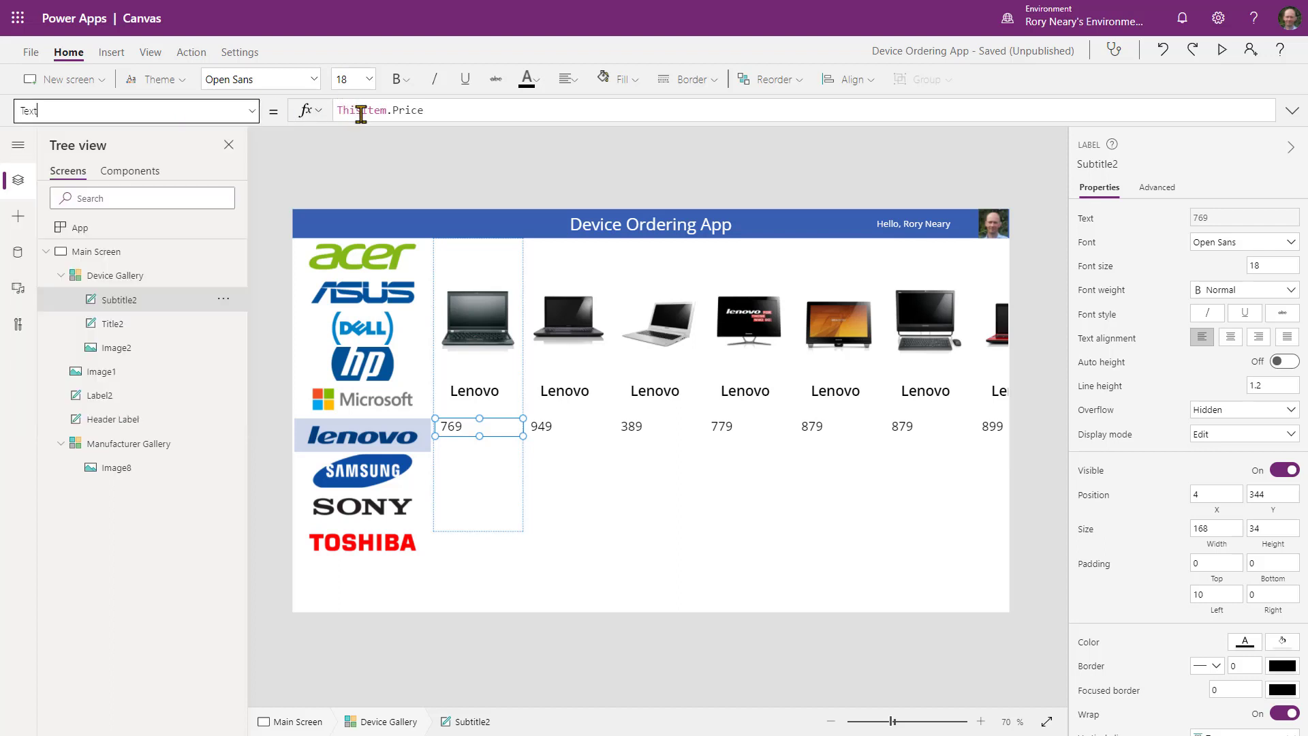
click(362, 114)
key(Left)
key(Left)
key(Left)
key(Left)
key(Left)
text(Text()
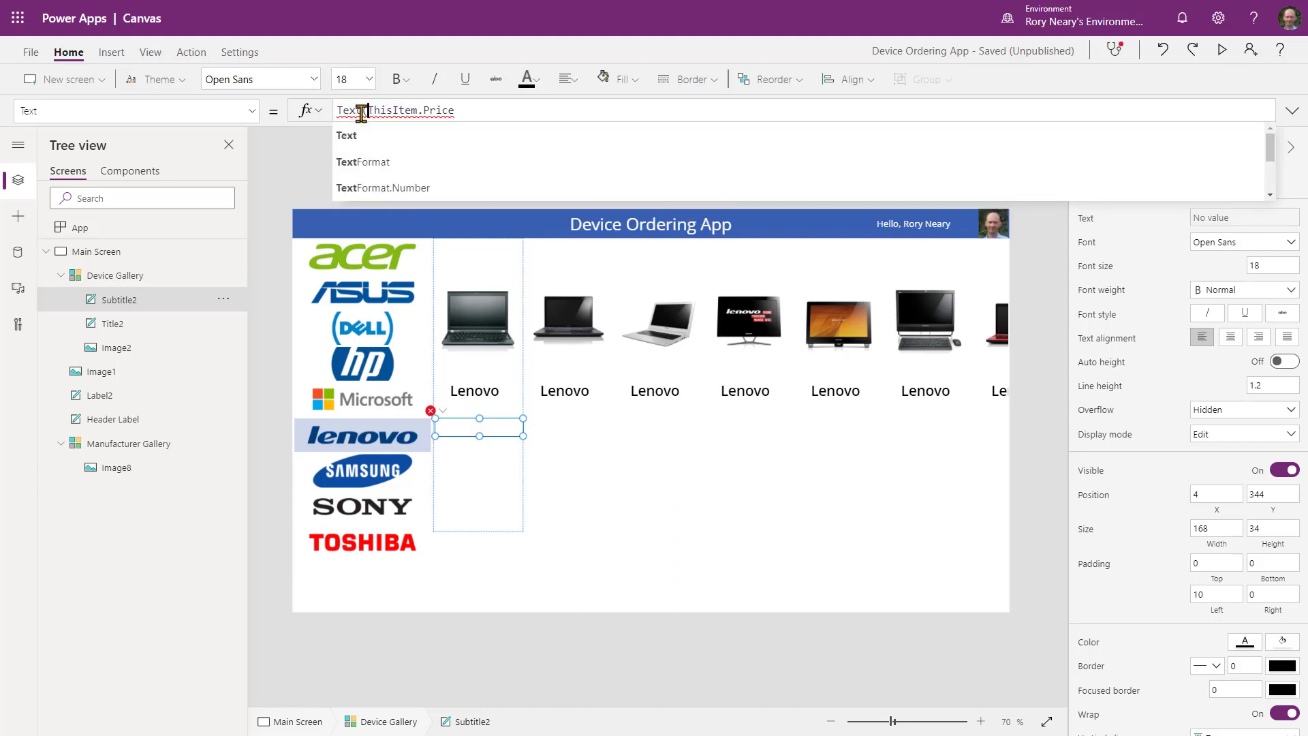
click(499, 113)
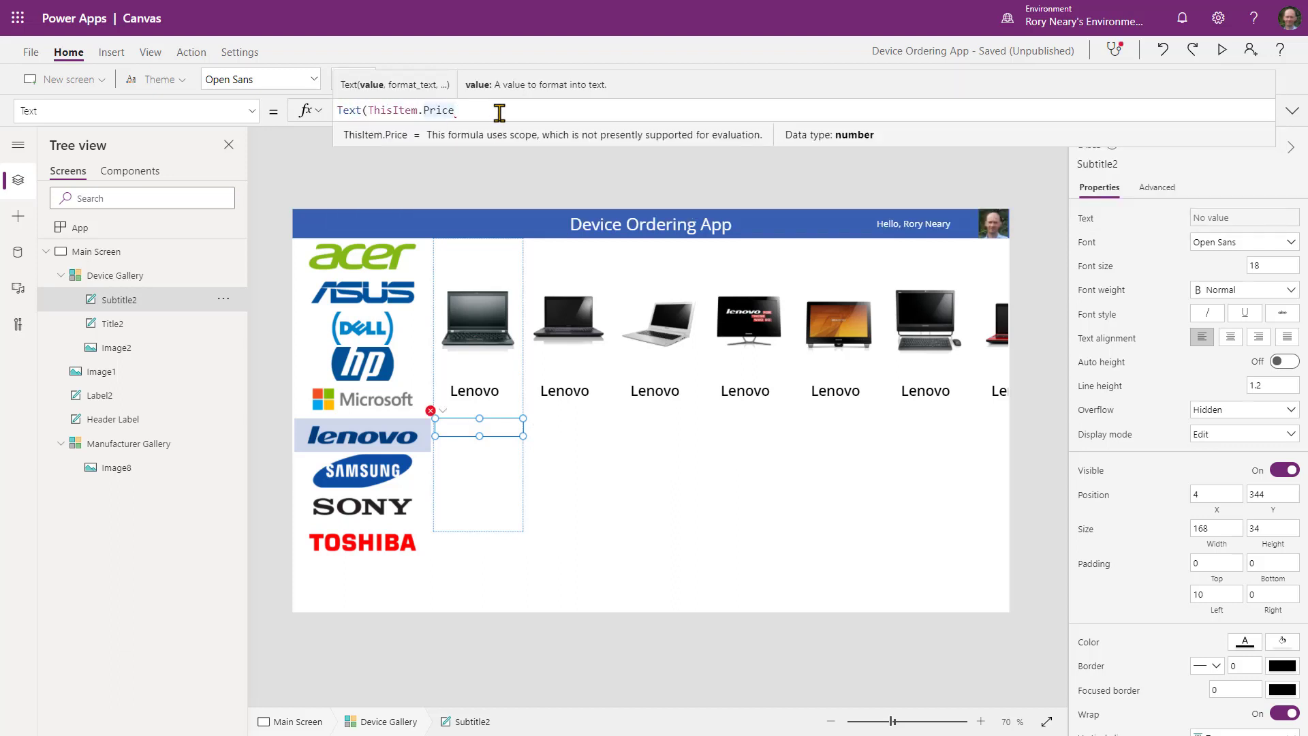
text(, )
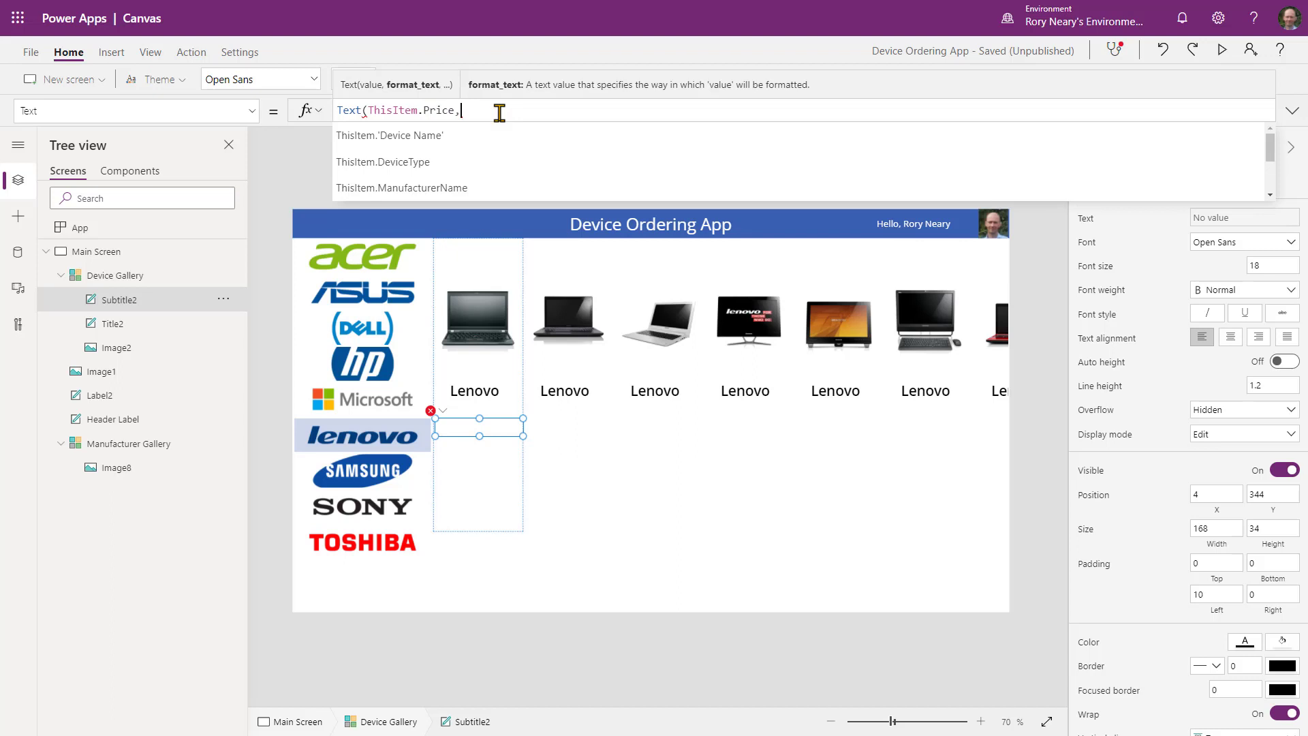
text(")
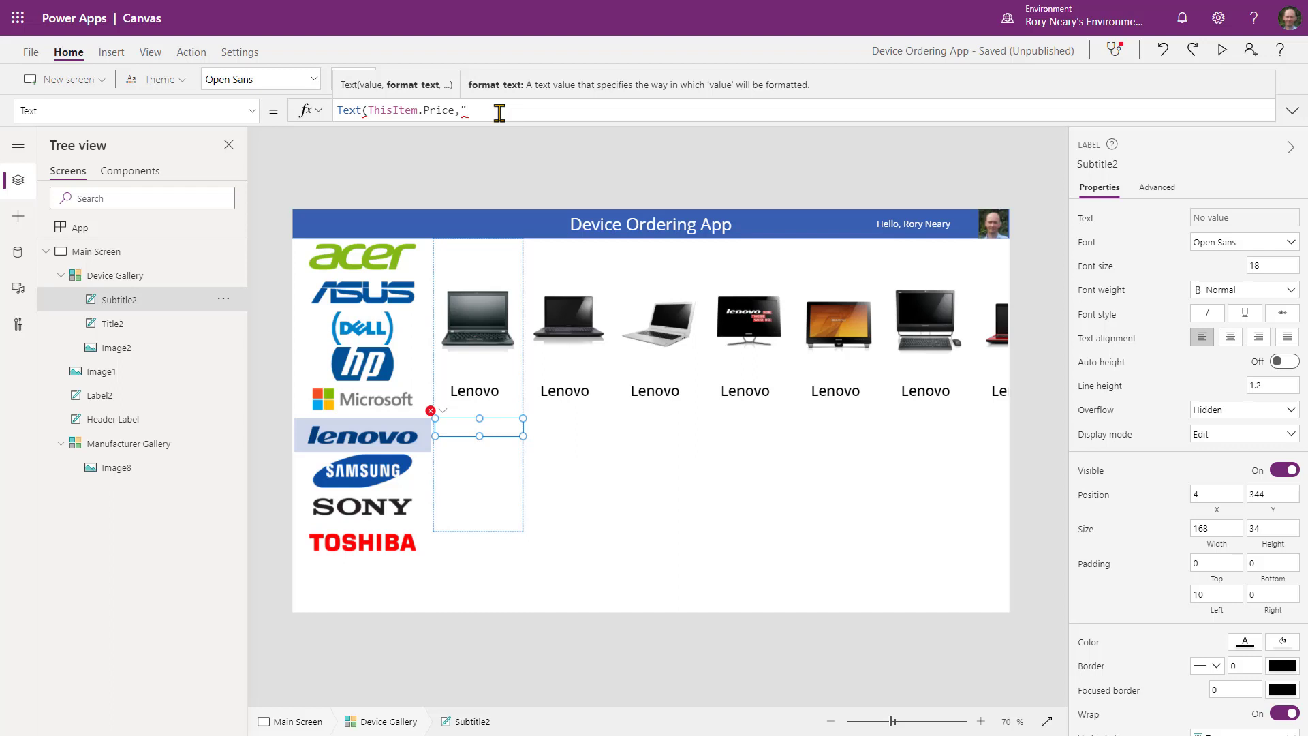
text($)
text(##,###.00")
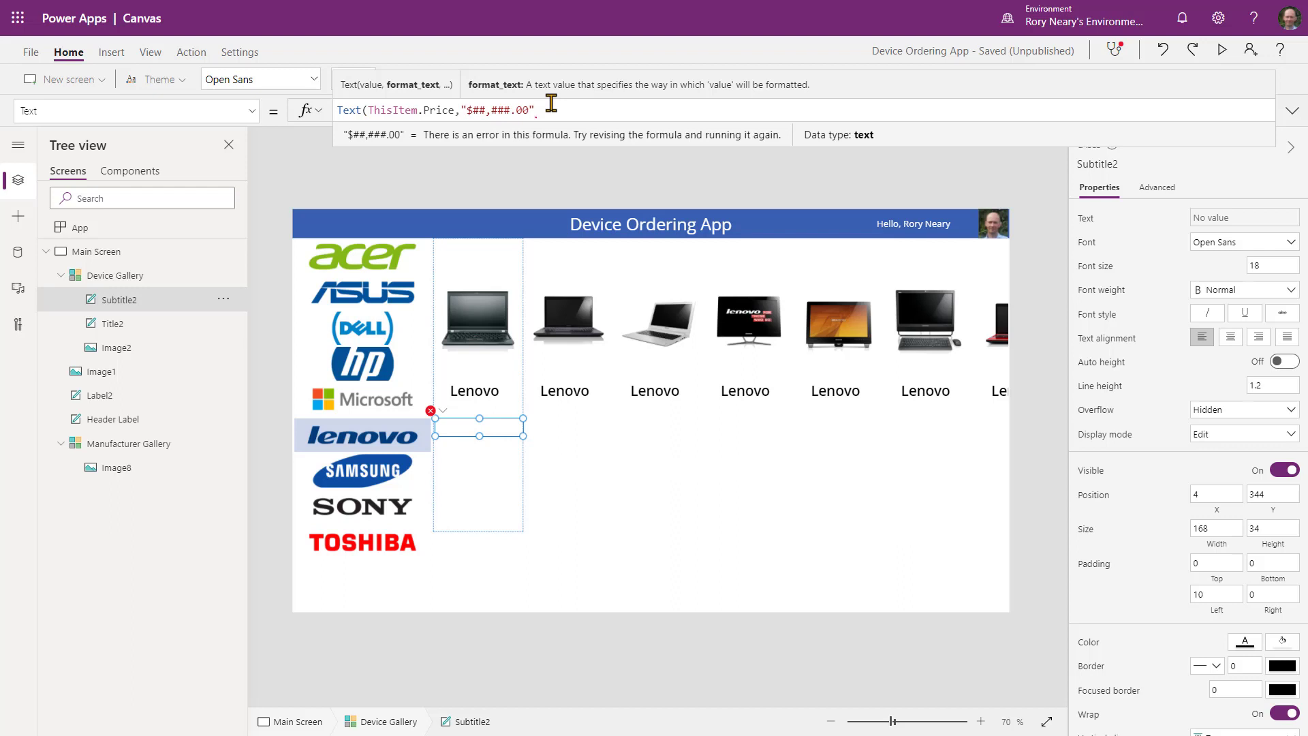
text())
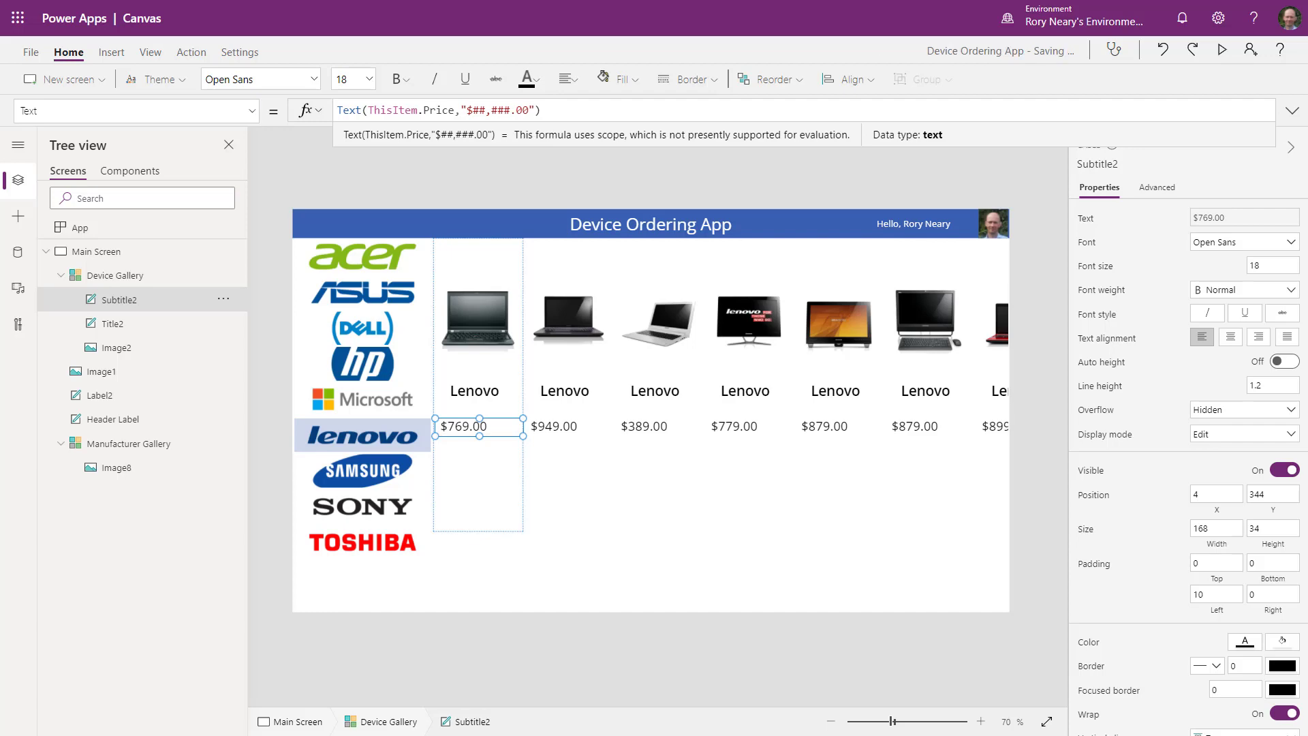
Preview the app with the Acer manufacturer selected to check the formatted device prices, and return to editing.
click(1222, 49)
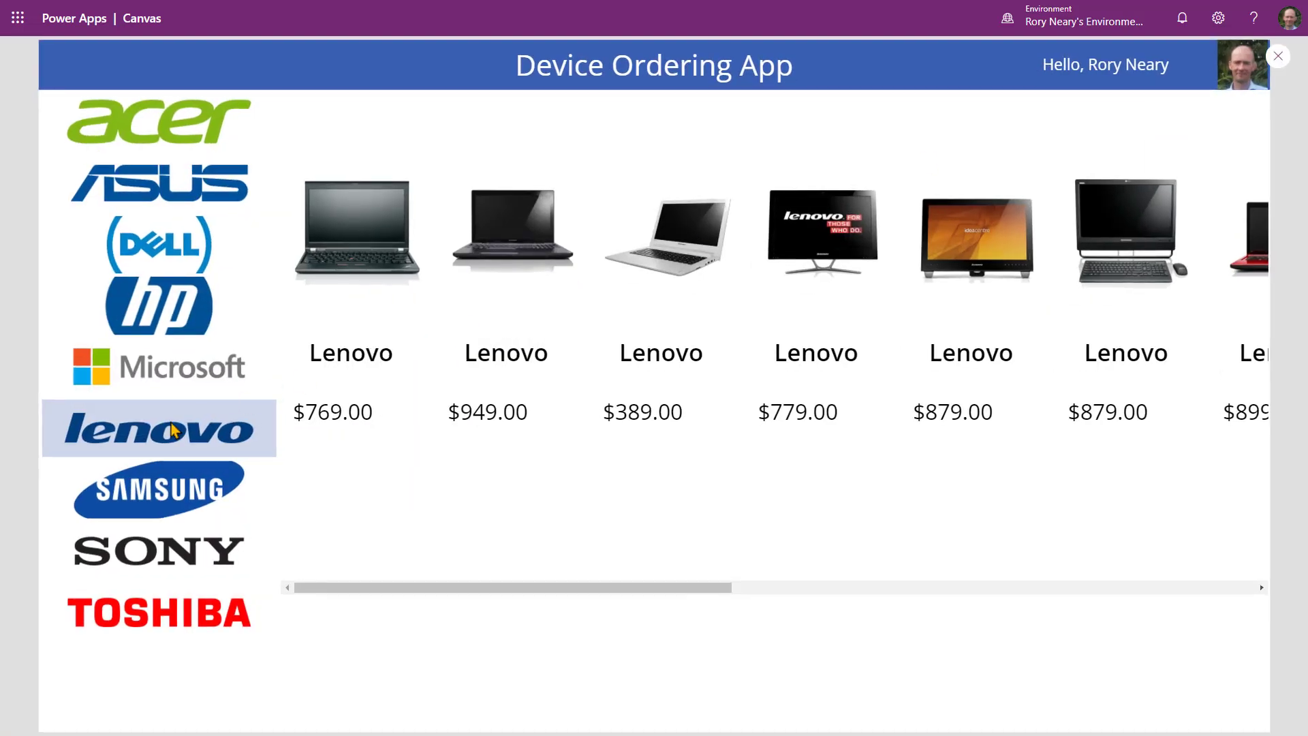
click(159, 122)
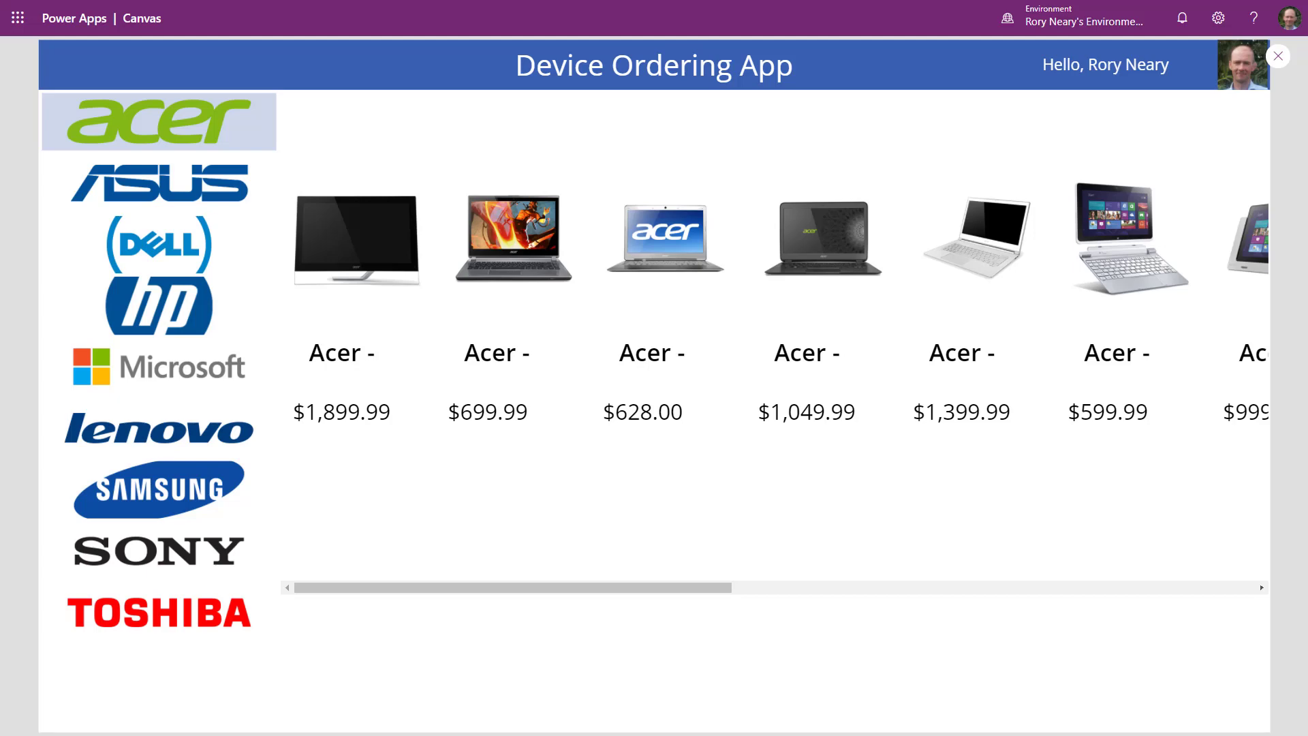
click(1278, 56)
Change the font of the price label in the Device Gallery to Segoe UI.
click(480, 425)
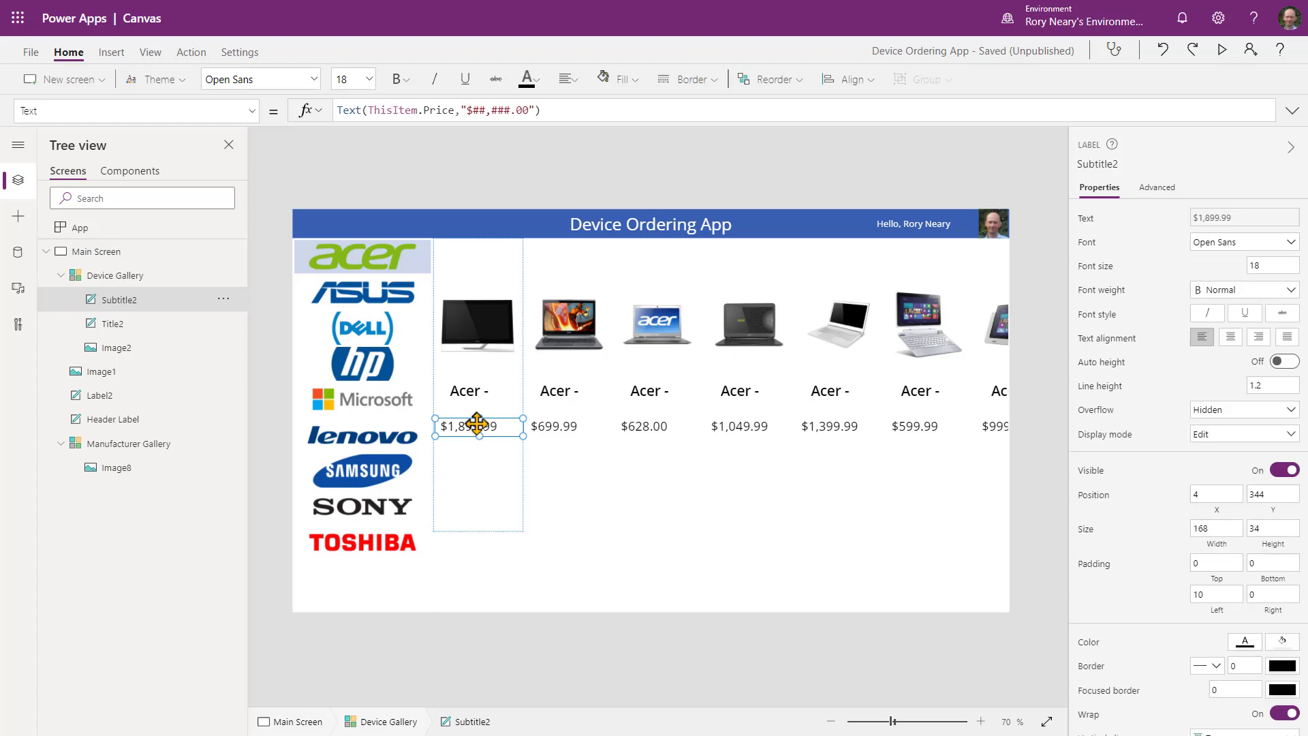
click(315, 79)
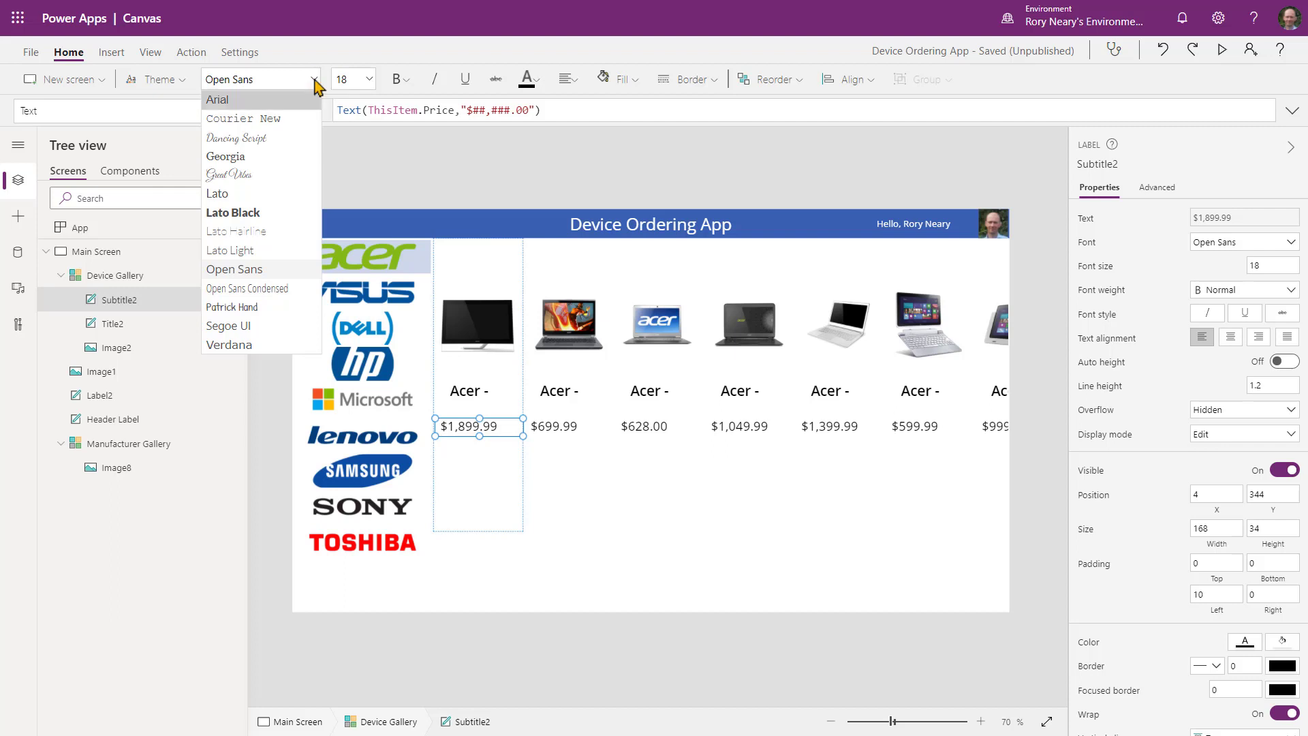
click(261, 335)
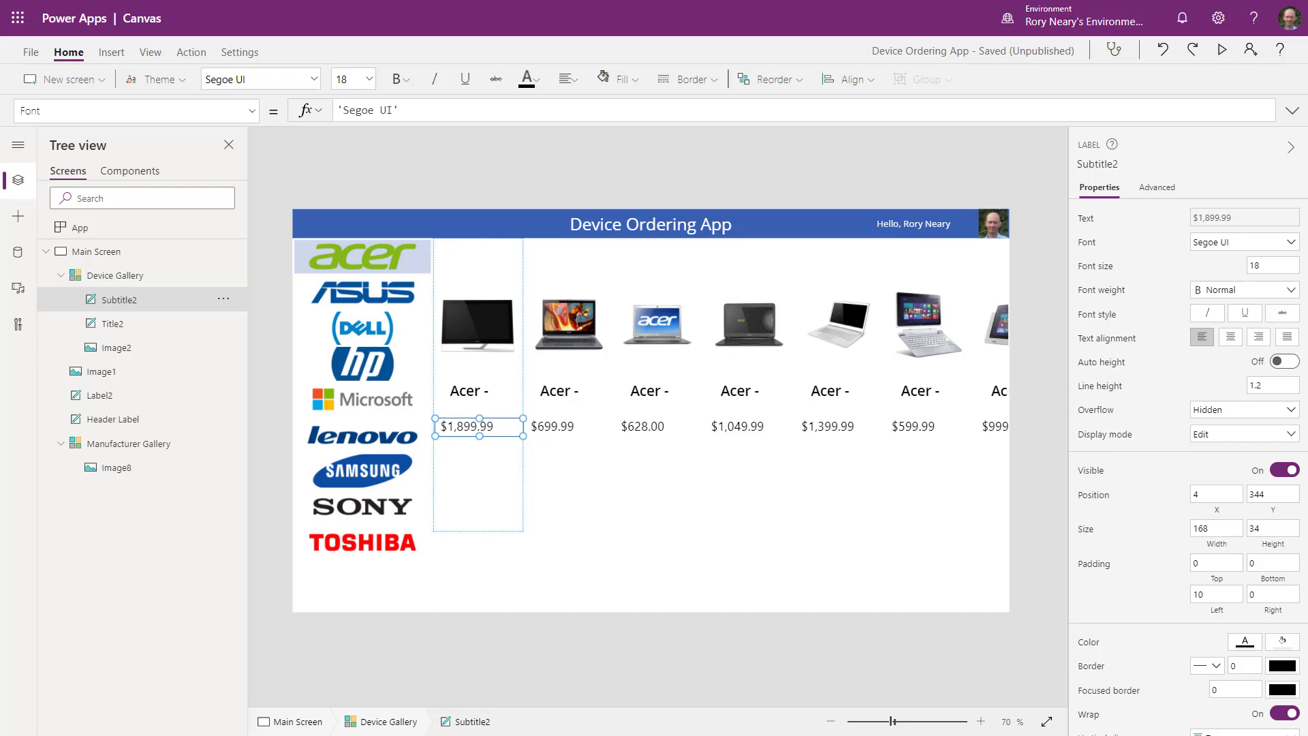
Set the Device Gallery's Title2 label text to ThisItem.Title and its font to Segoe UI.
click(473, 393)
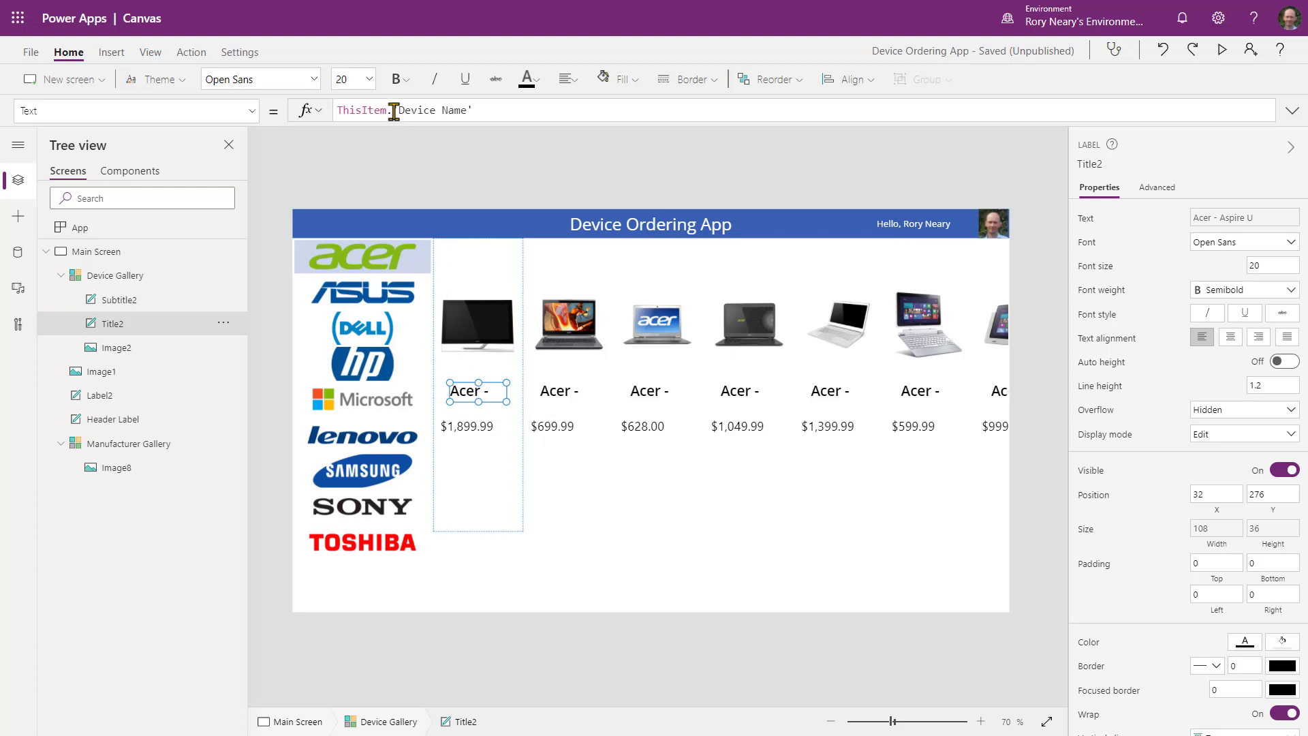
drag(394, 110, 484, 109)
key(BackSpace)
text(tit)
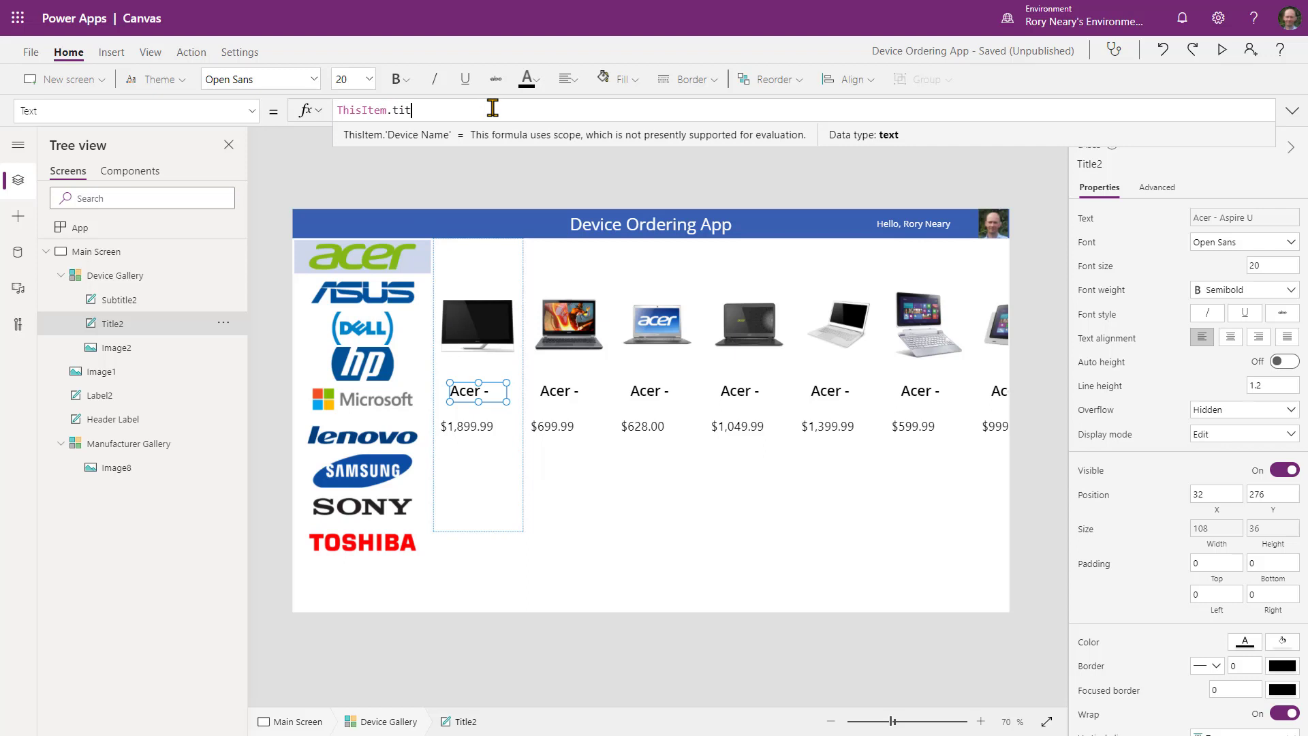
click(468, 135)
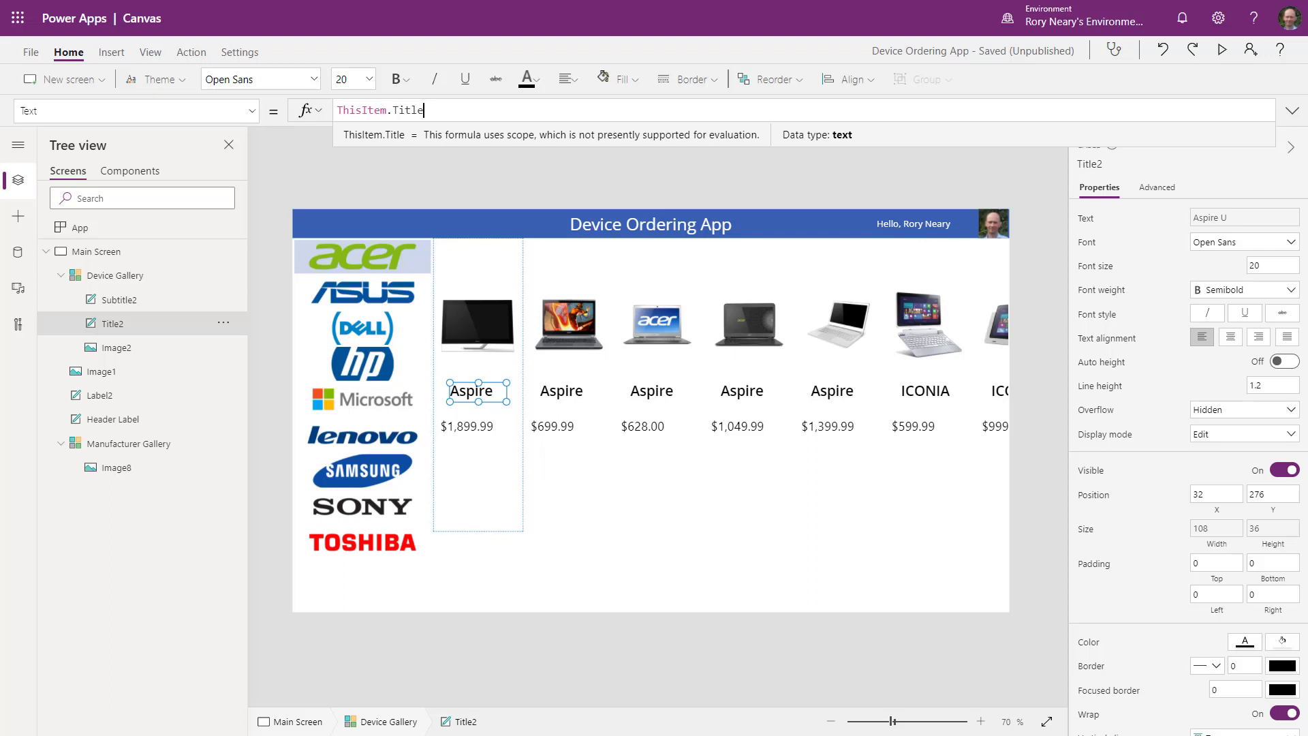
click(312, 80)
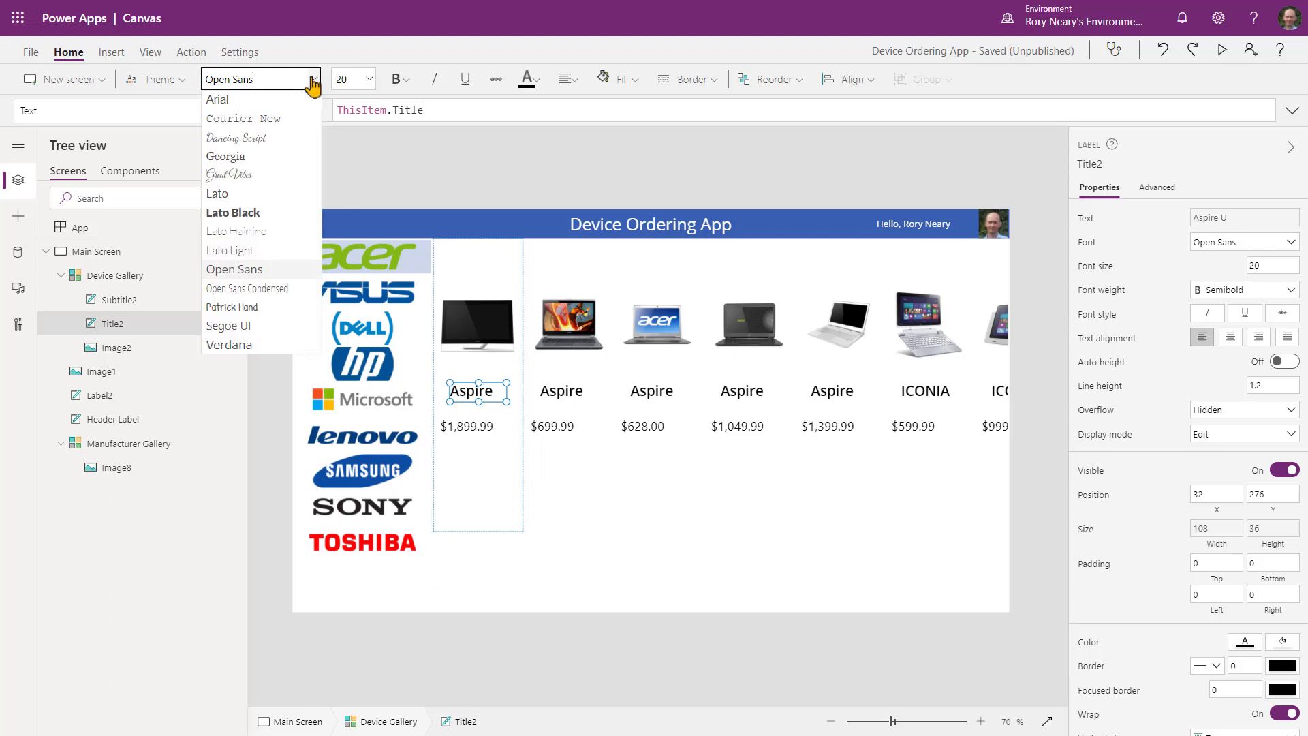
click(258, 328)
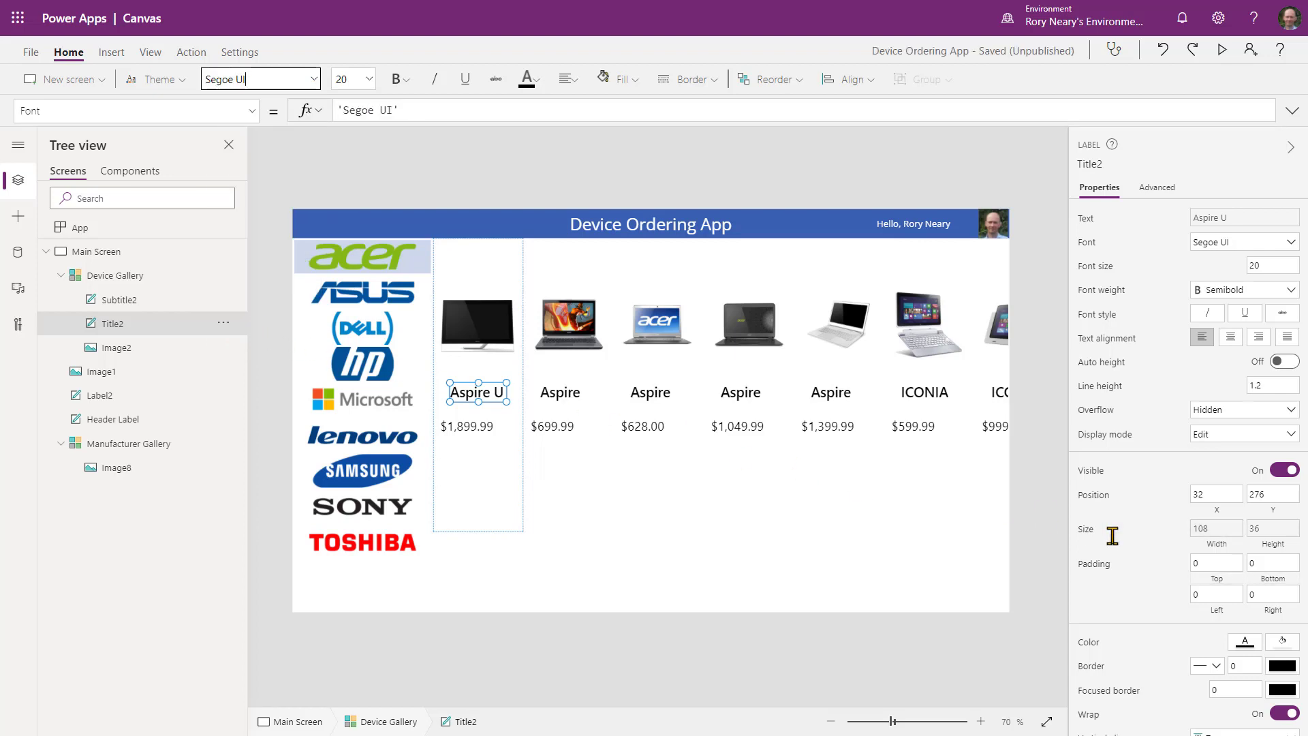
Set the Title2 label's left padding to 10 and extend its left edge to X 4 for a width of 136.
click(1200, 594)
text(1)
click(897, 572)
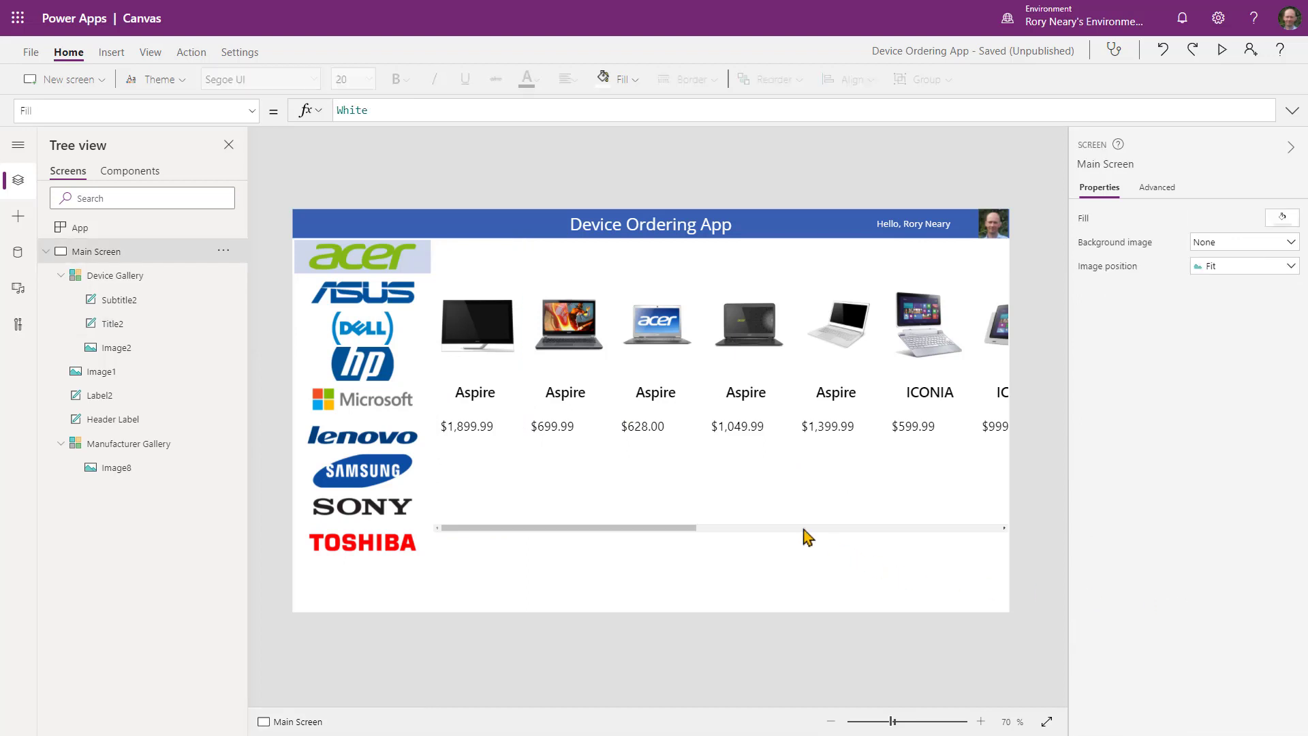
click(480, 395)
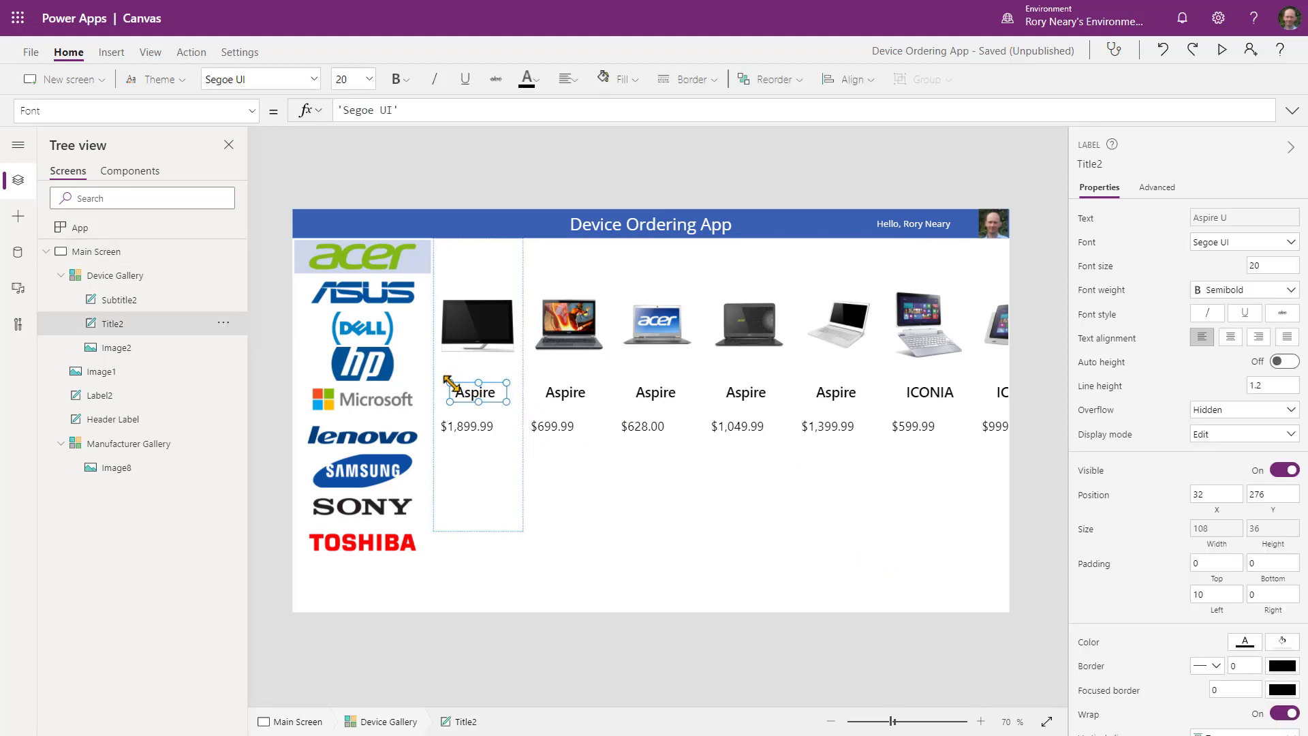
drag(441, 382, 435, 383)
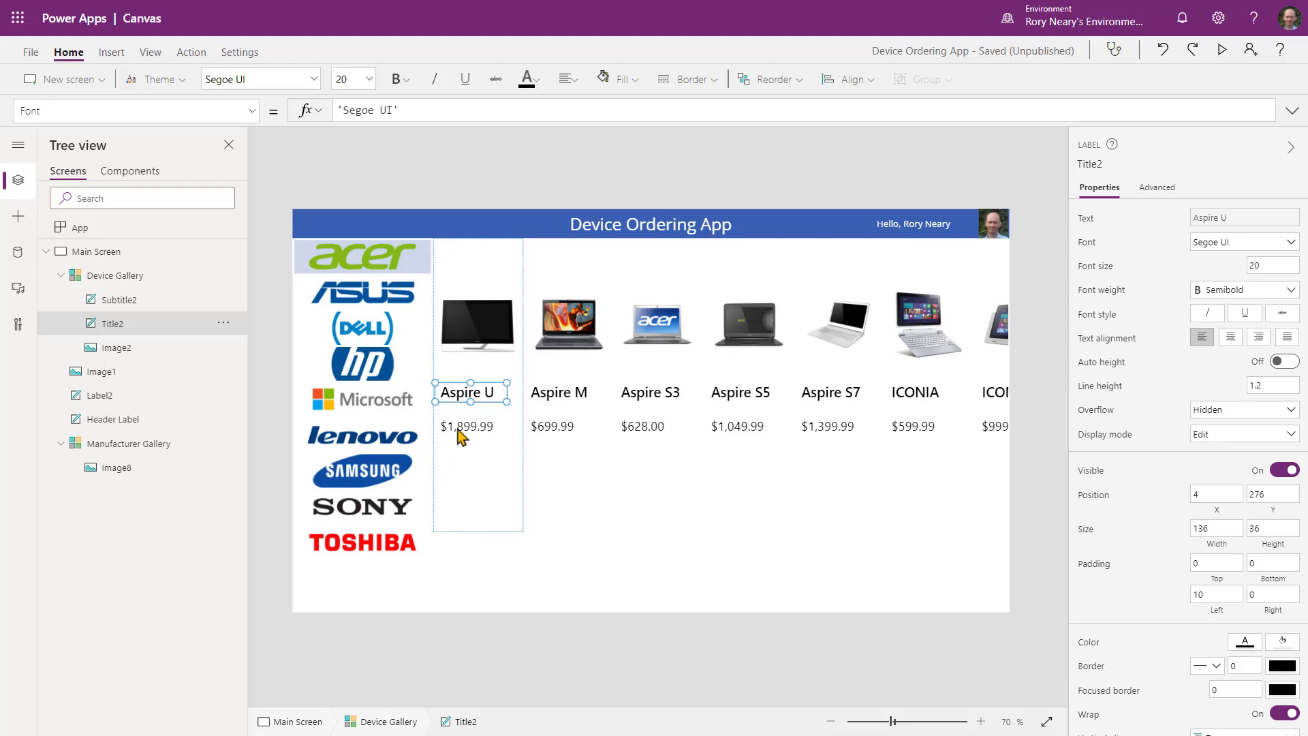
Set the Color formula of the Subtitle2 price label to If(ThisItem.Price>1000,OrangeRed,Gray).
click(460, 437)
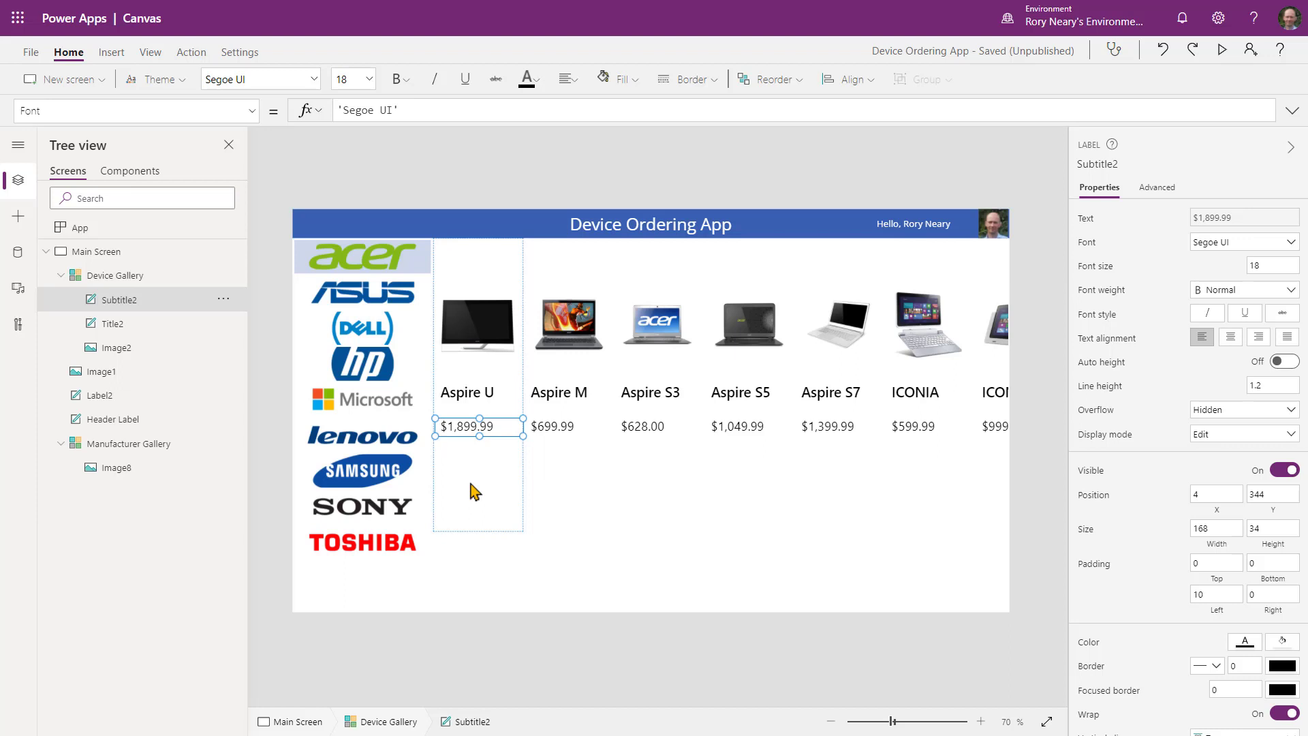
click(19, 112)
text(Color)
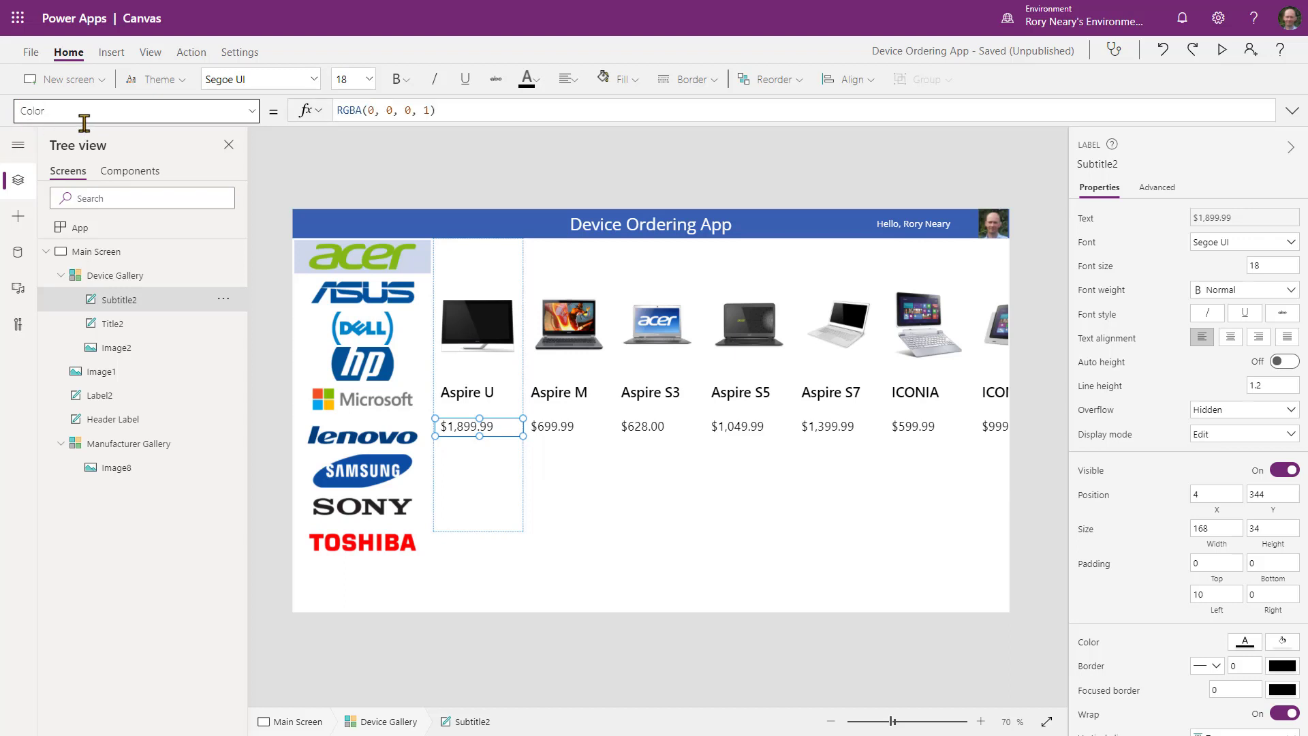
drag(474, 110, 329, 126)
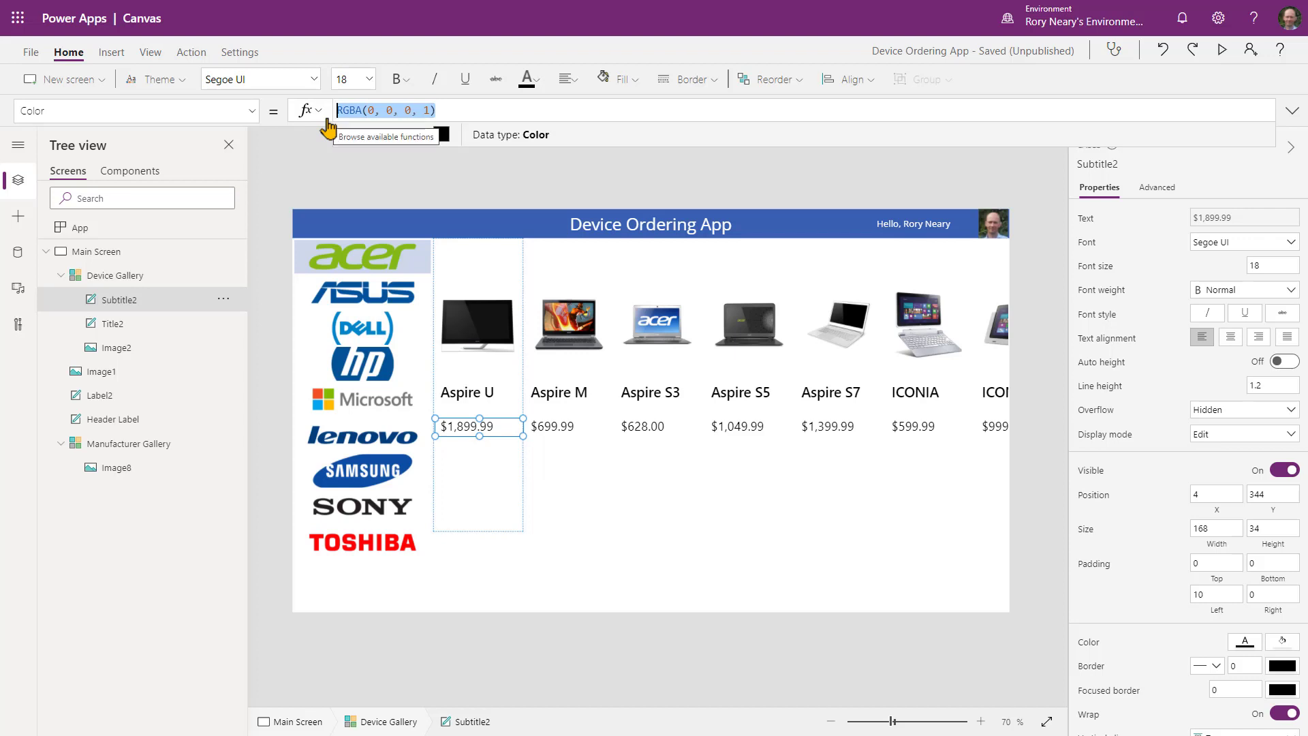
text(If()
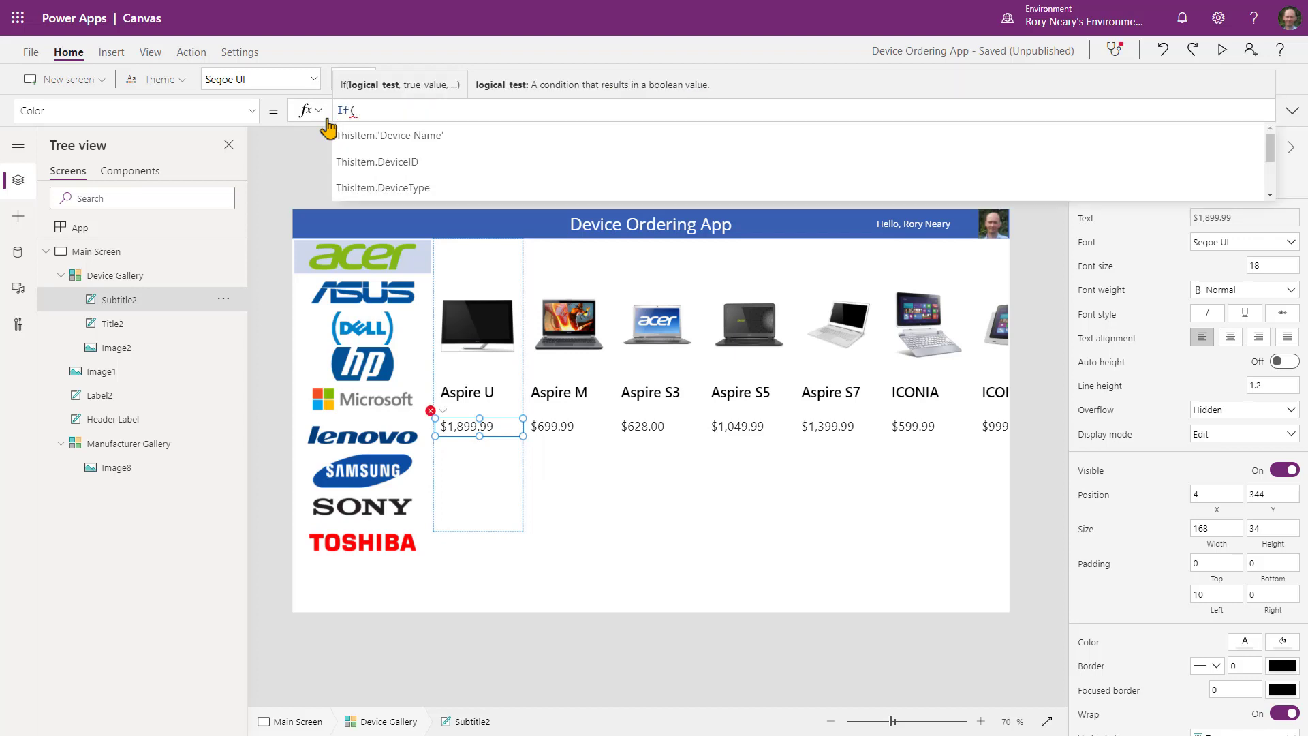
text(this)
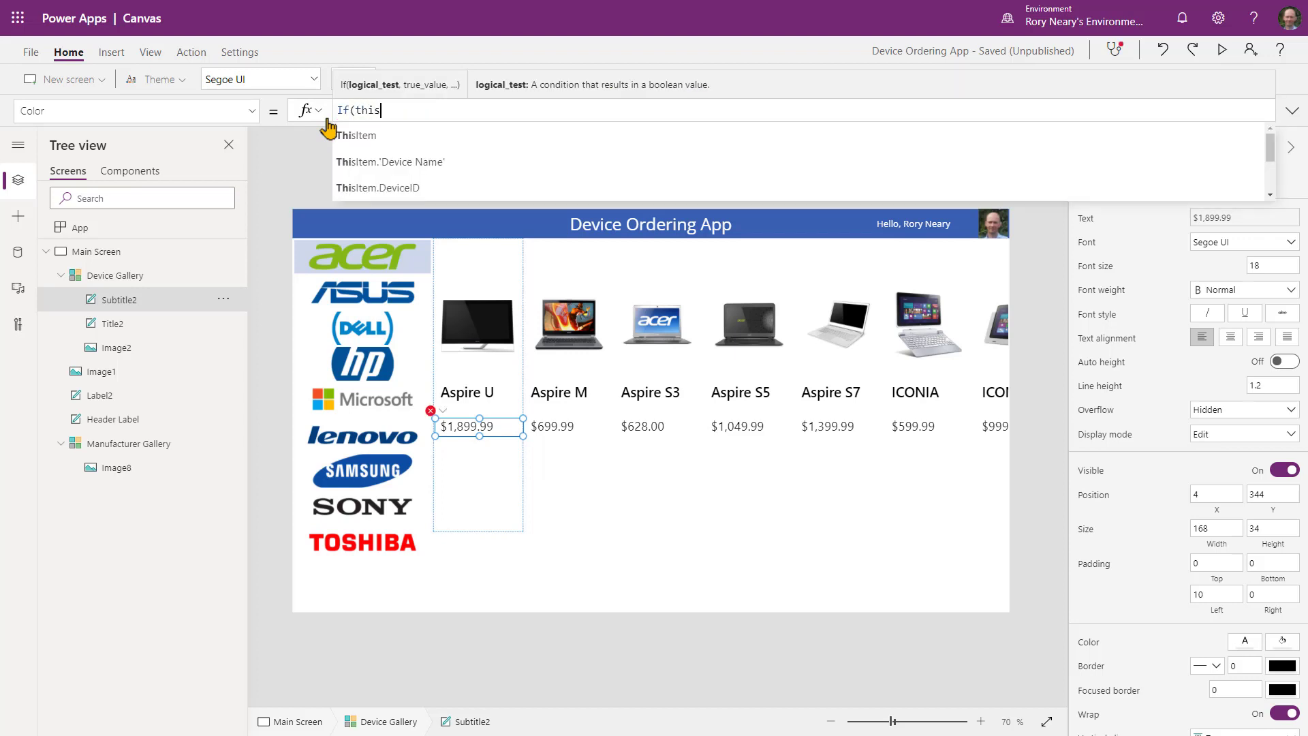
click(371, 137)
text(.pri)
click(375, 140)
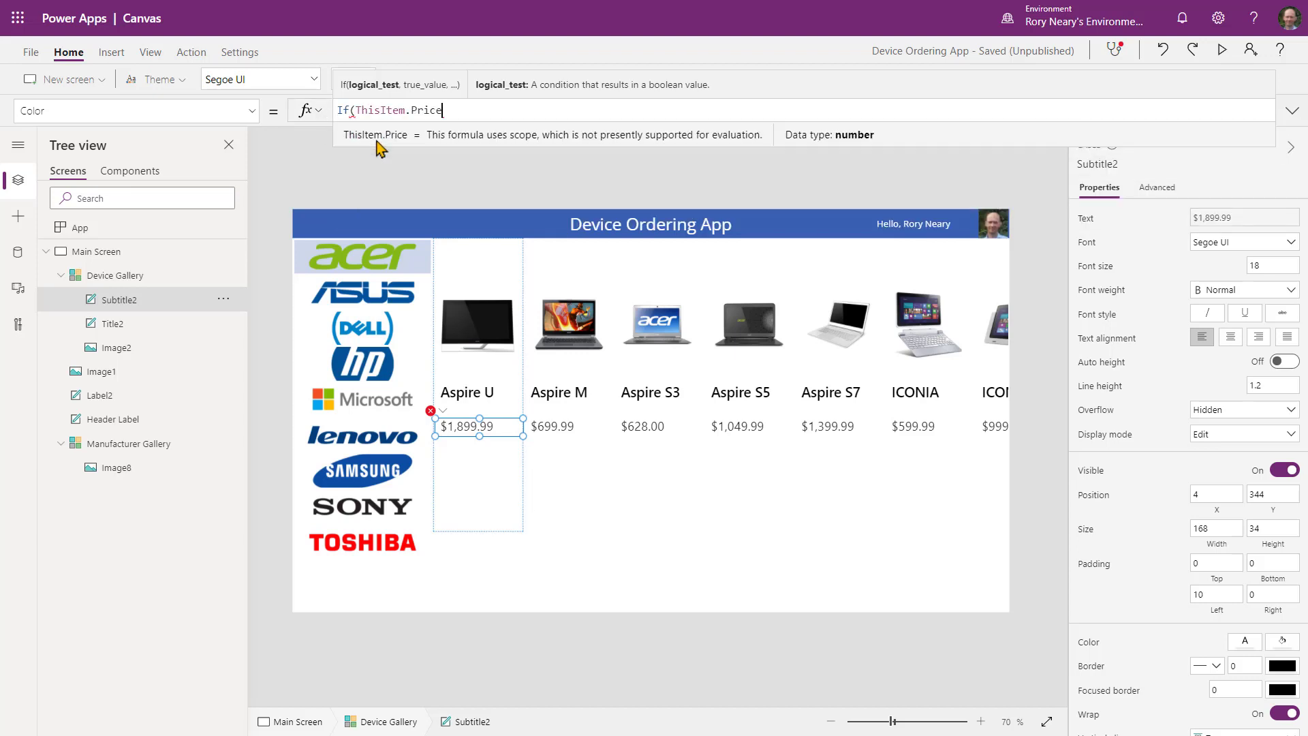
text(>1000)
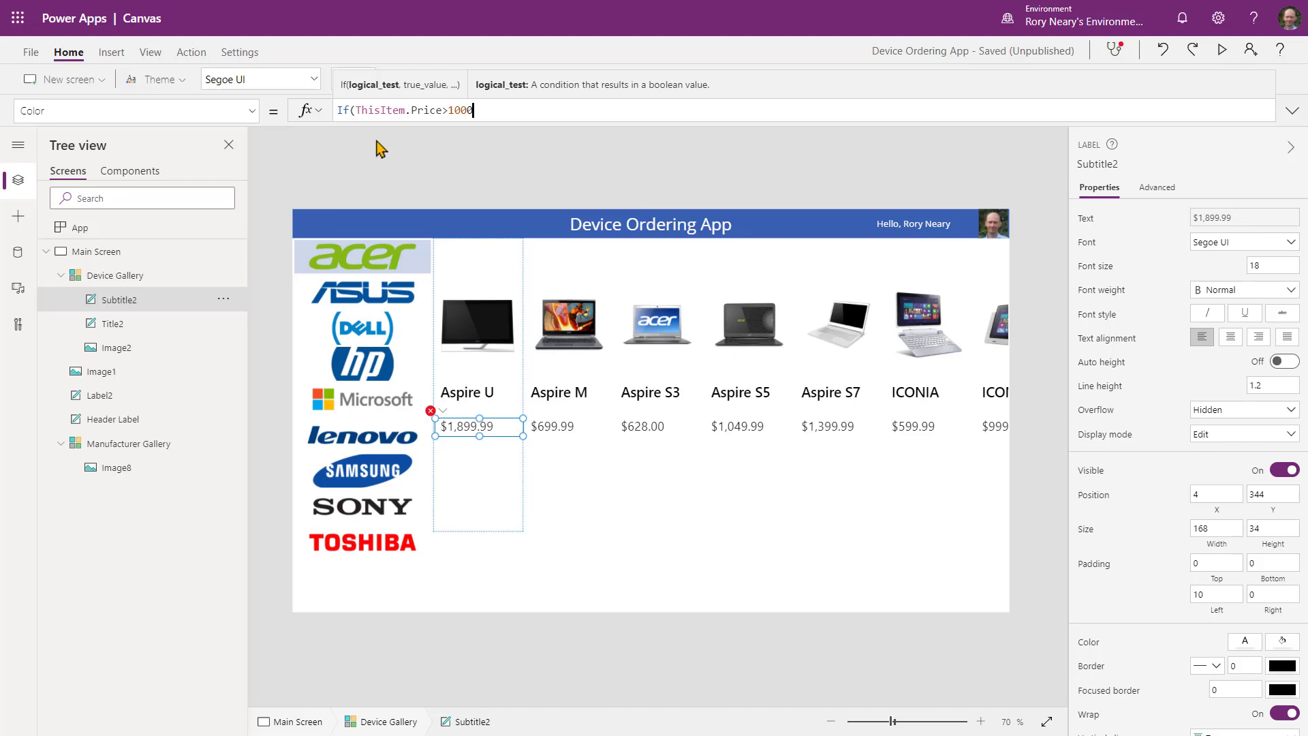
text(,ora)
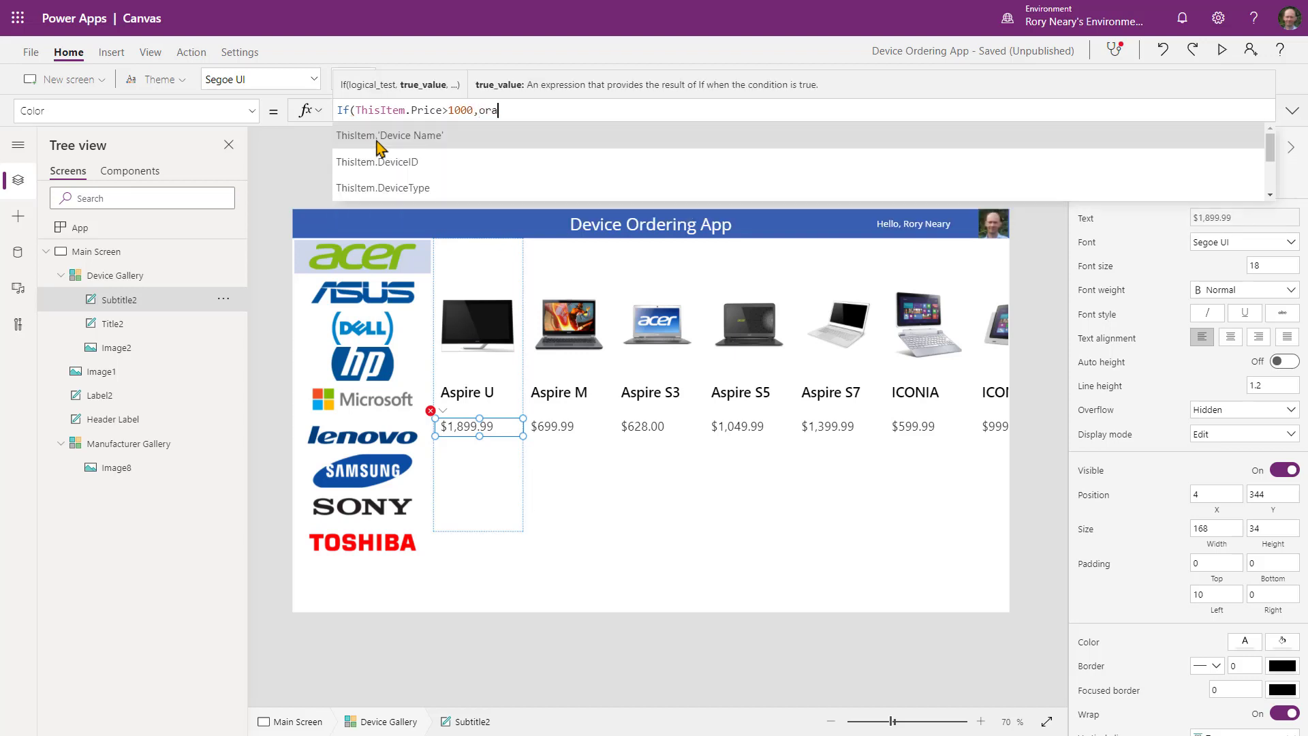
text(nger)
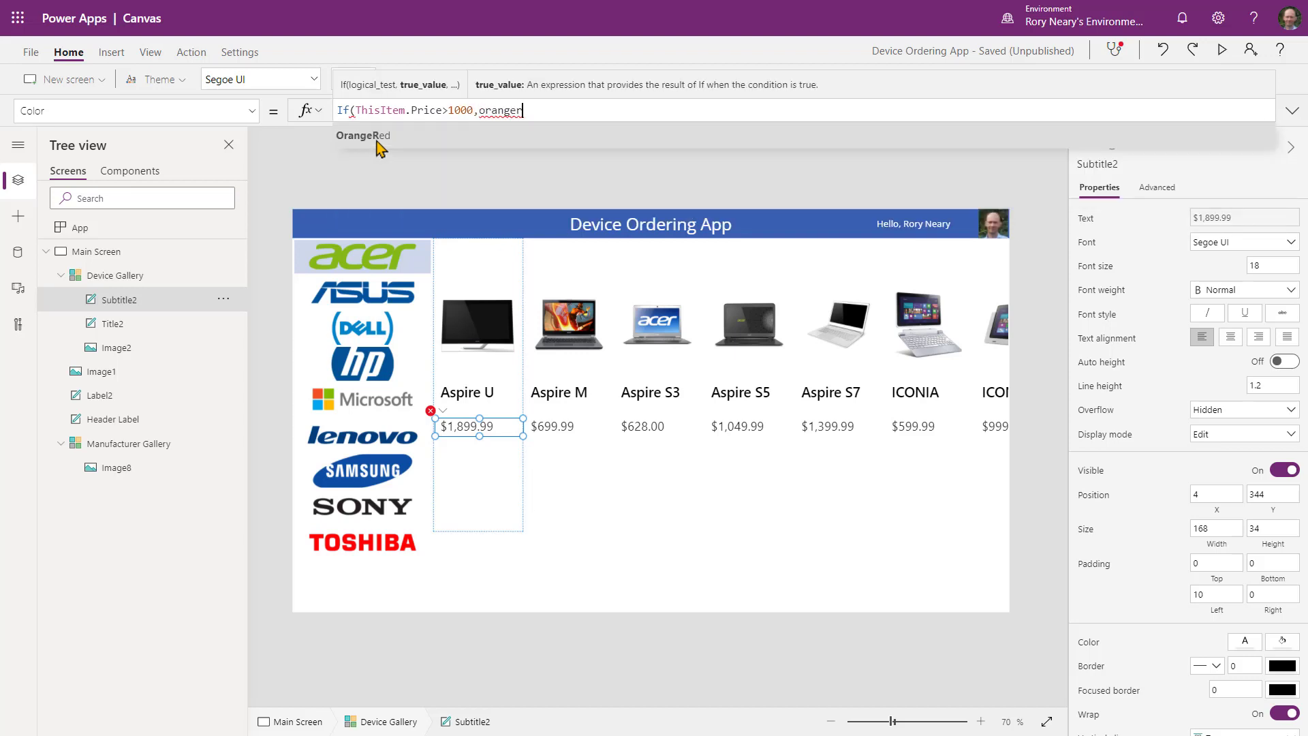
click(380, 146)
text(,)
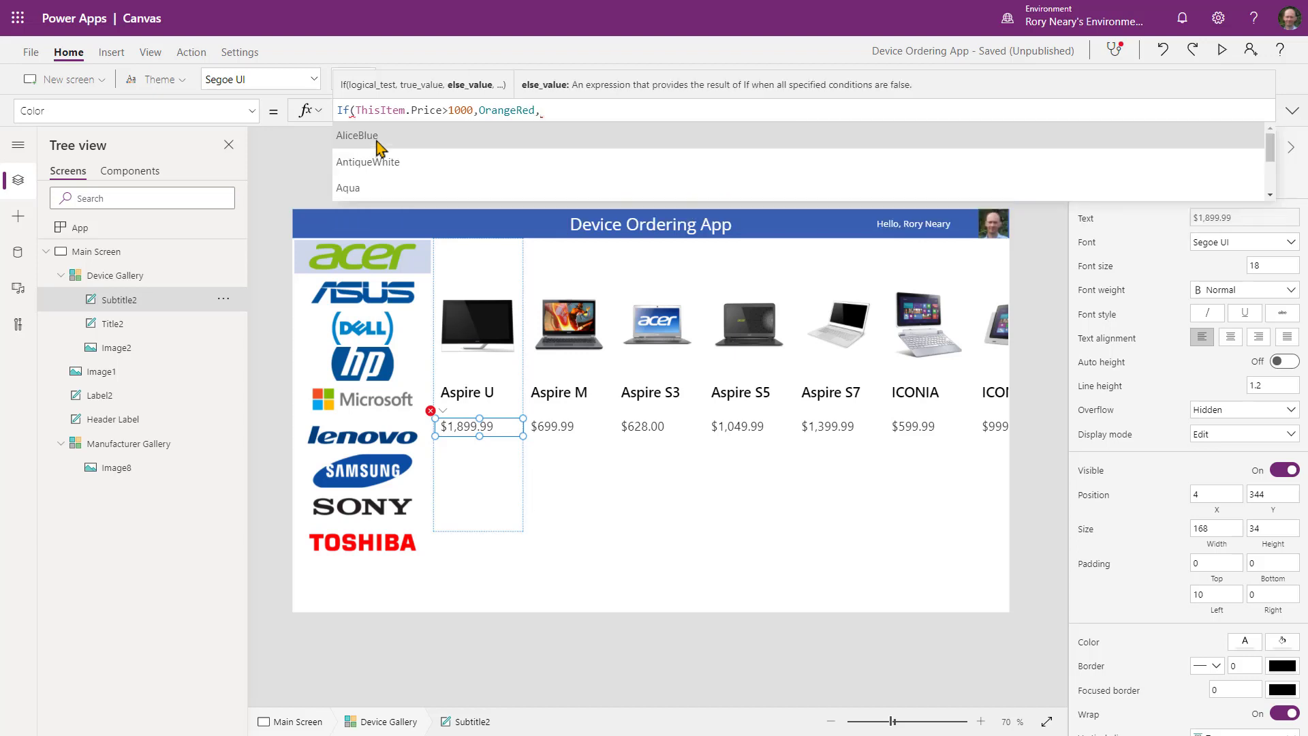
text(gray)
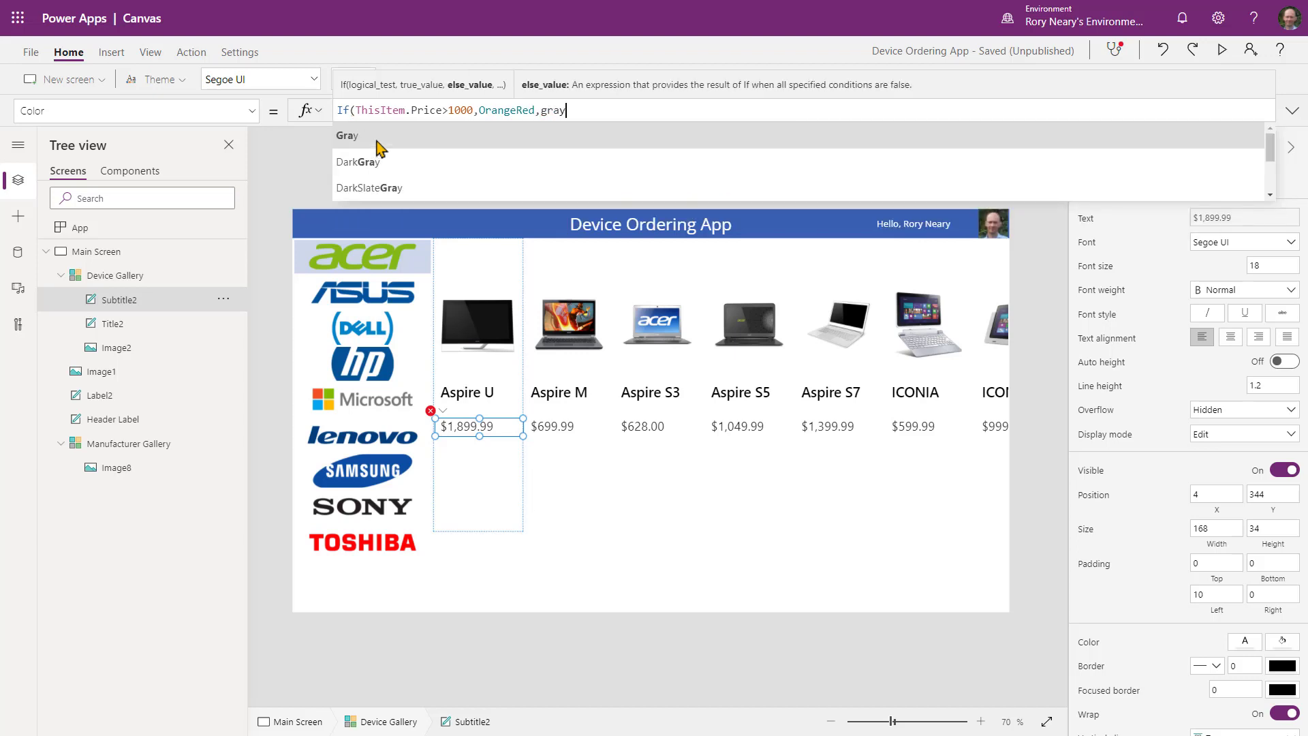
click(379, 143)
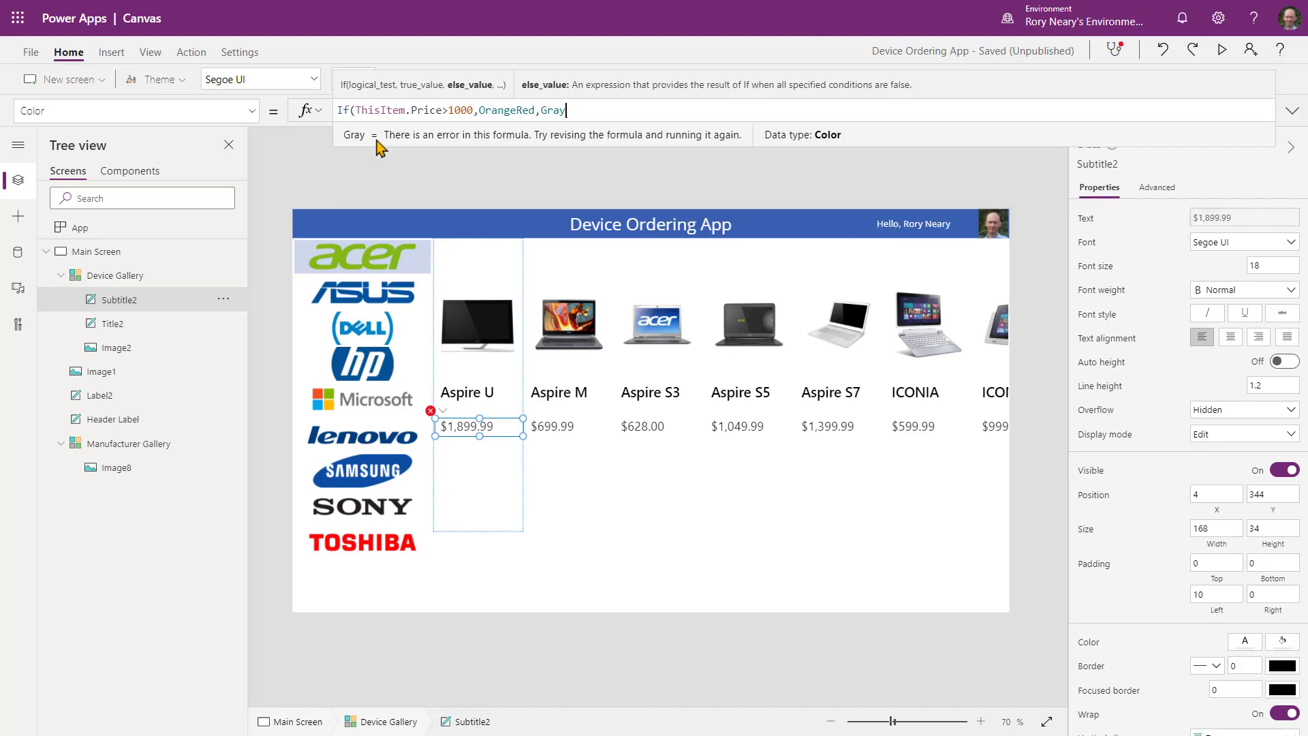
text())
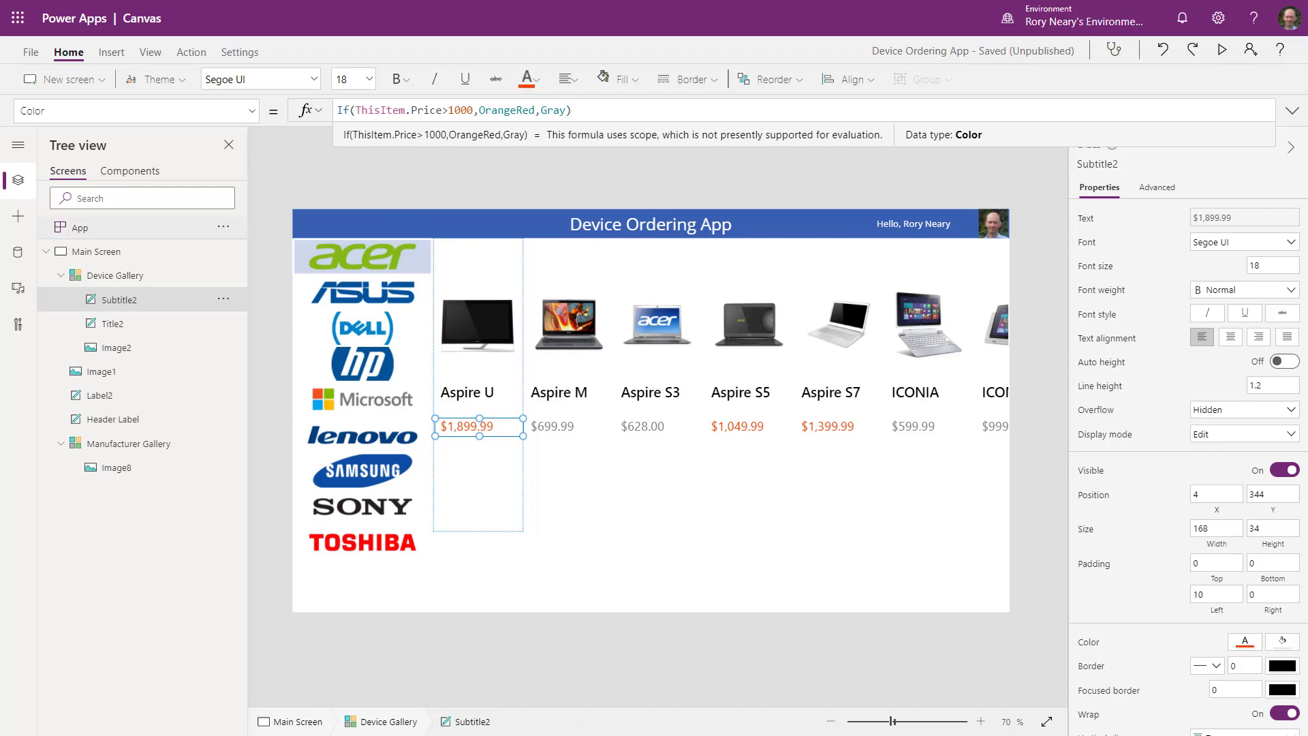
Save the Device Ordering App and return to the design canvas.
click(31, 52)
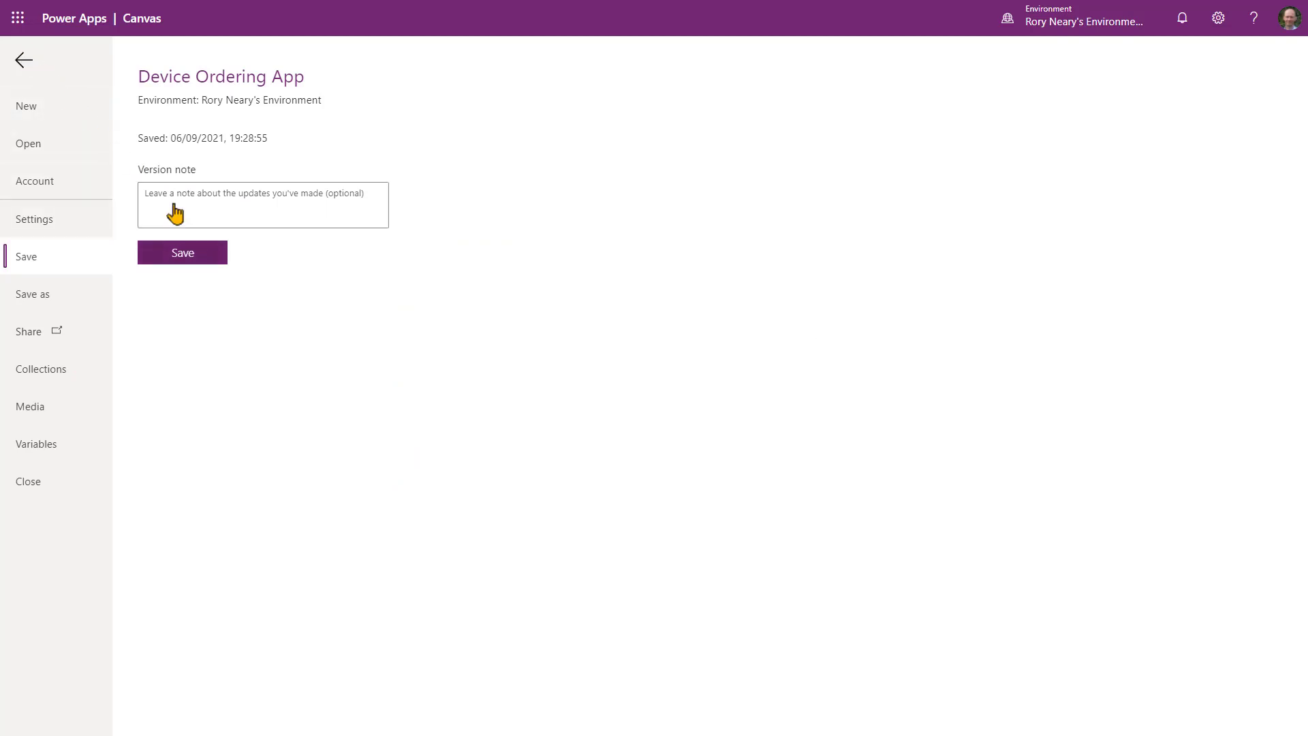
click(186, 258)
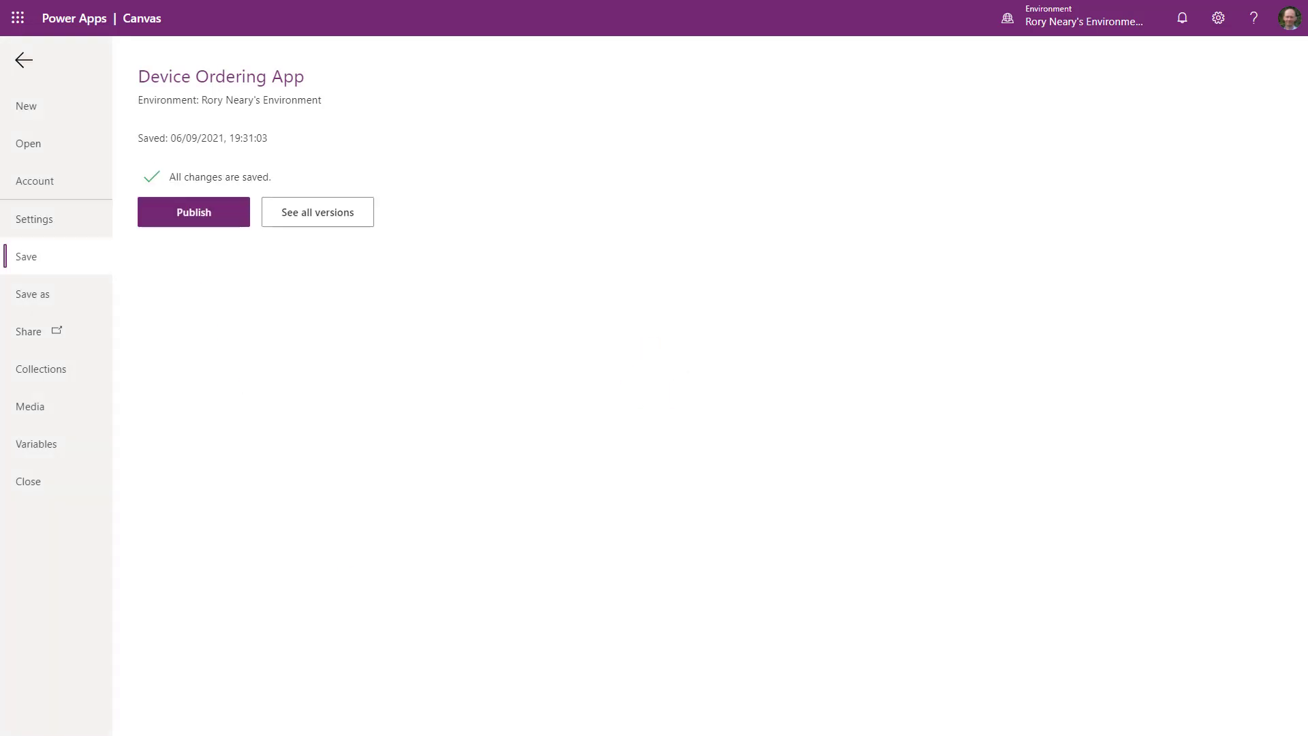
click(25, 61)
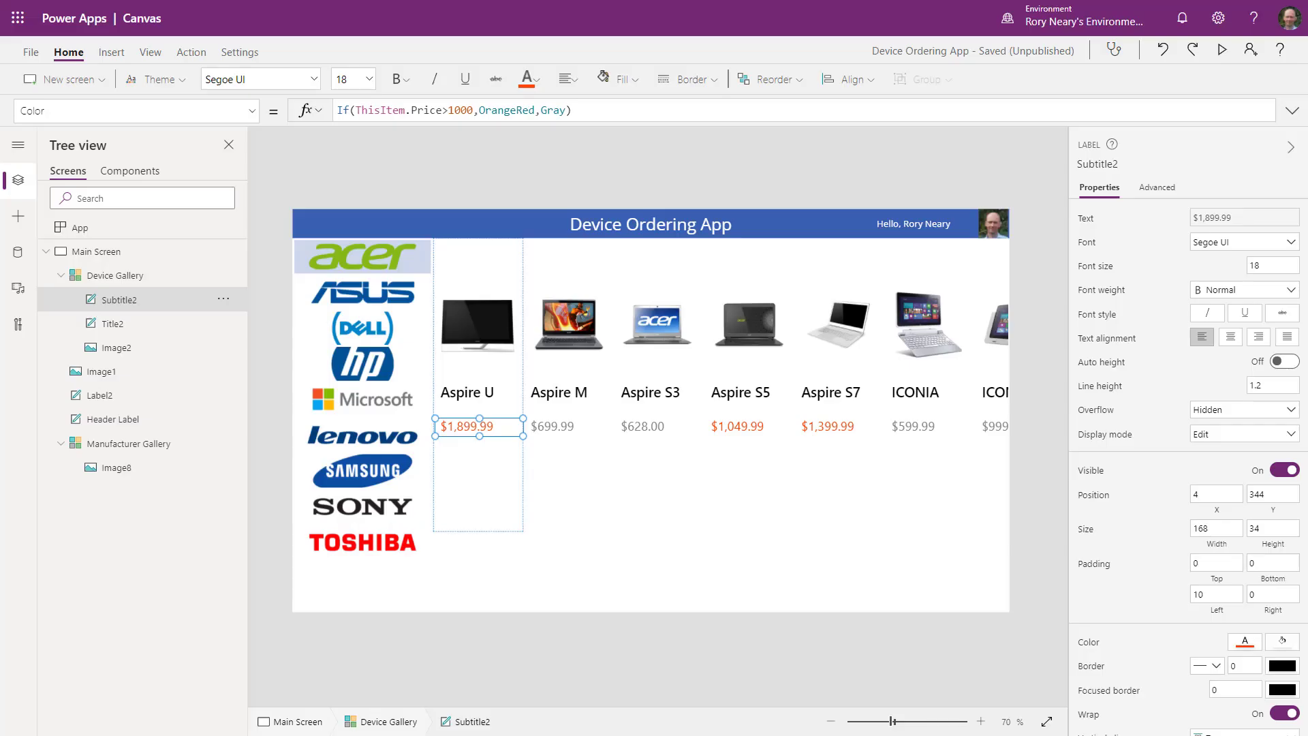
Insert a check box into the Device Gallery's item template below the price label, at about X 22, Y 394.
click(562, 524)
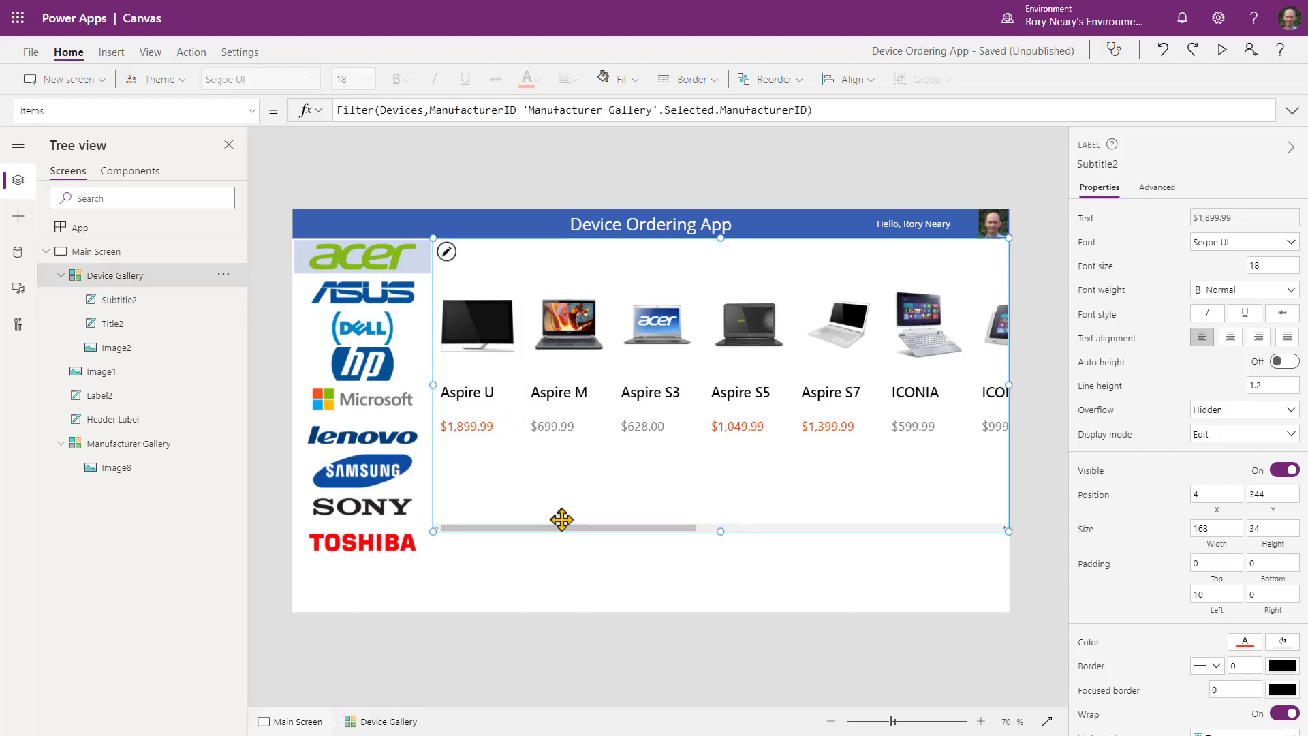
click(446, 254)
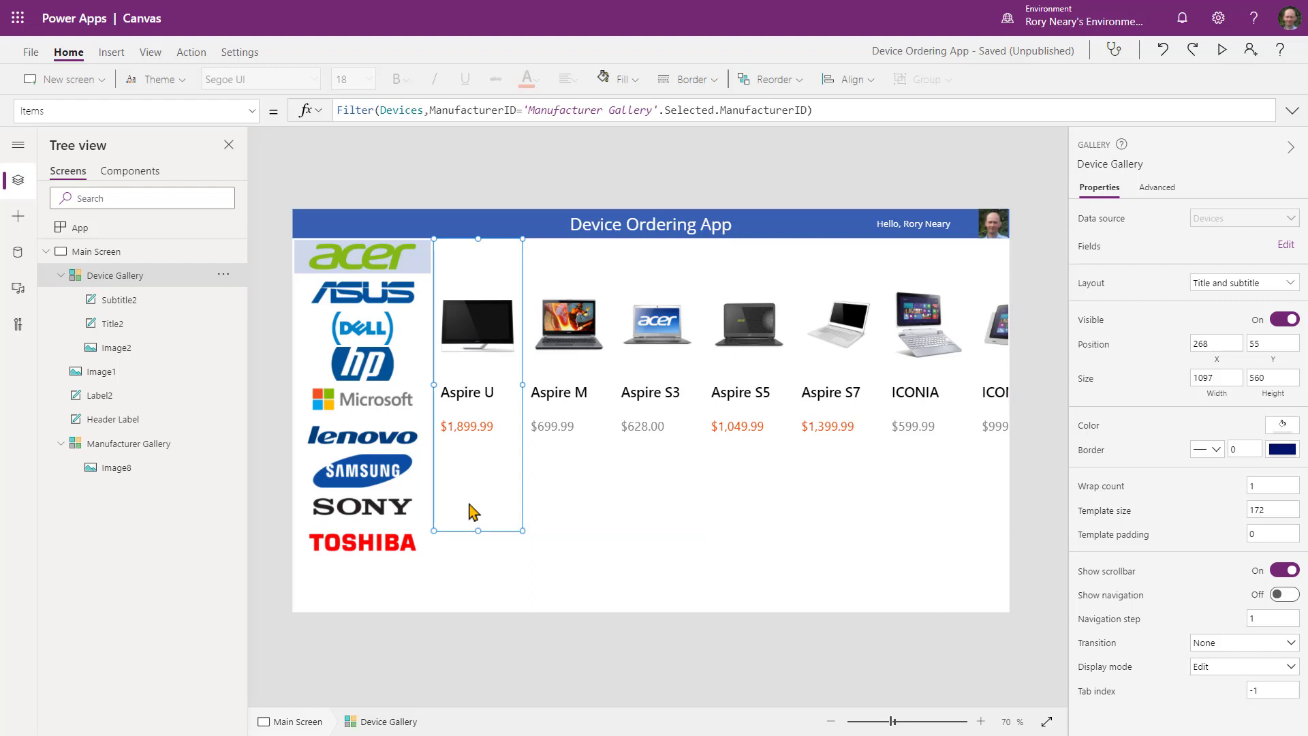
click(107, 52)
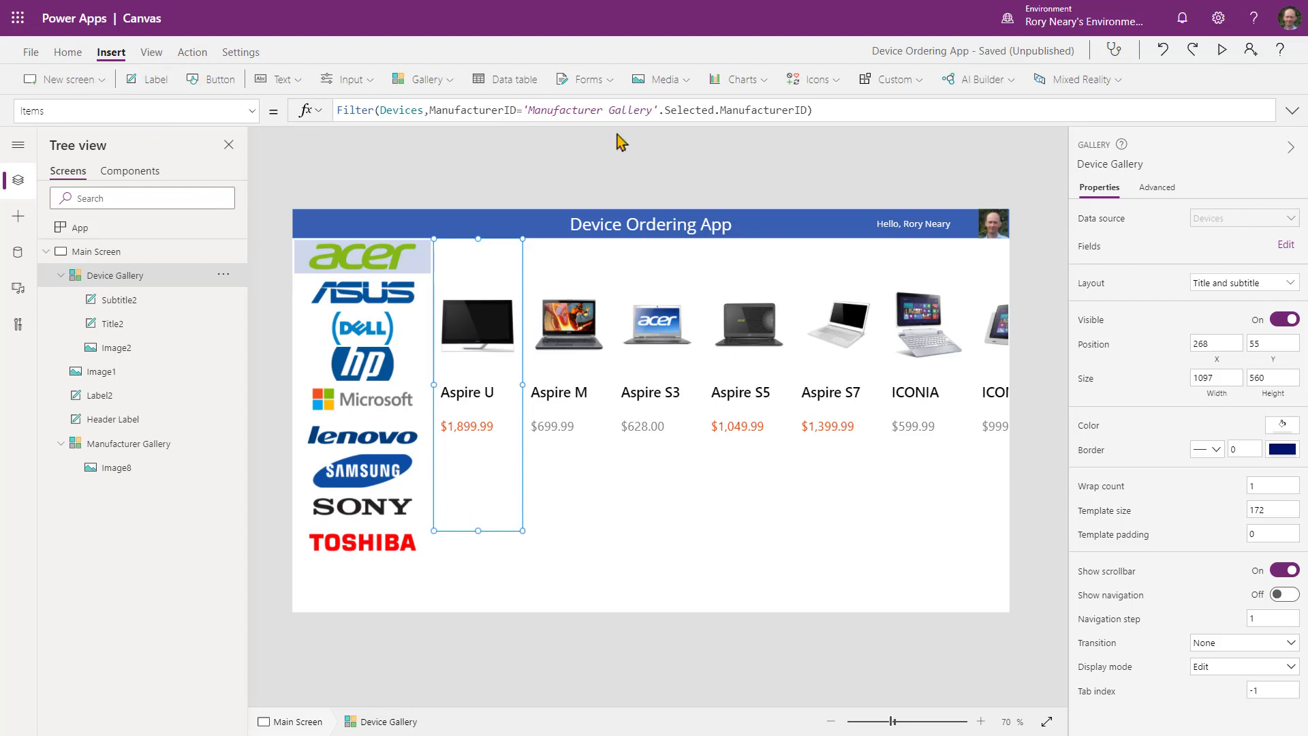
click(361, 82)
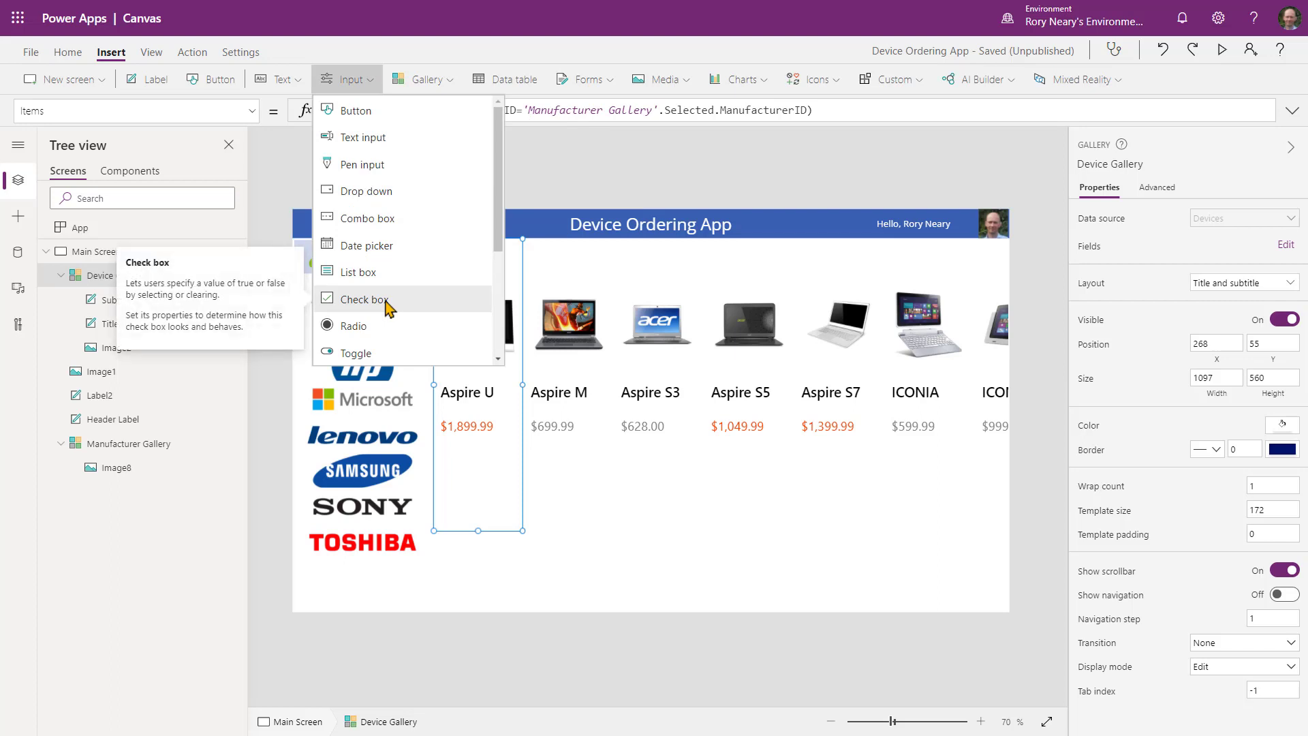
click(19, 217)
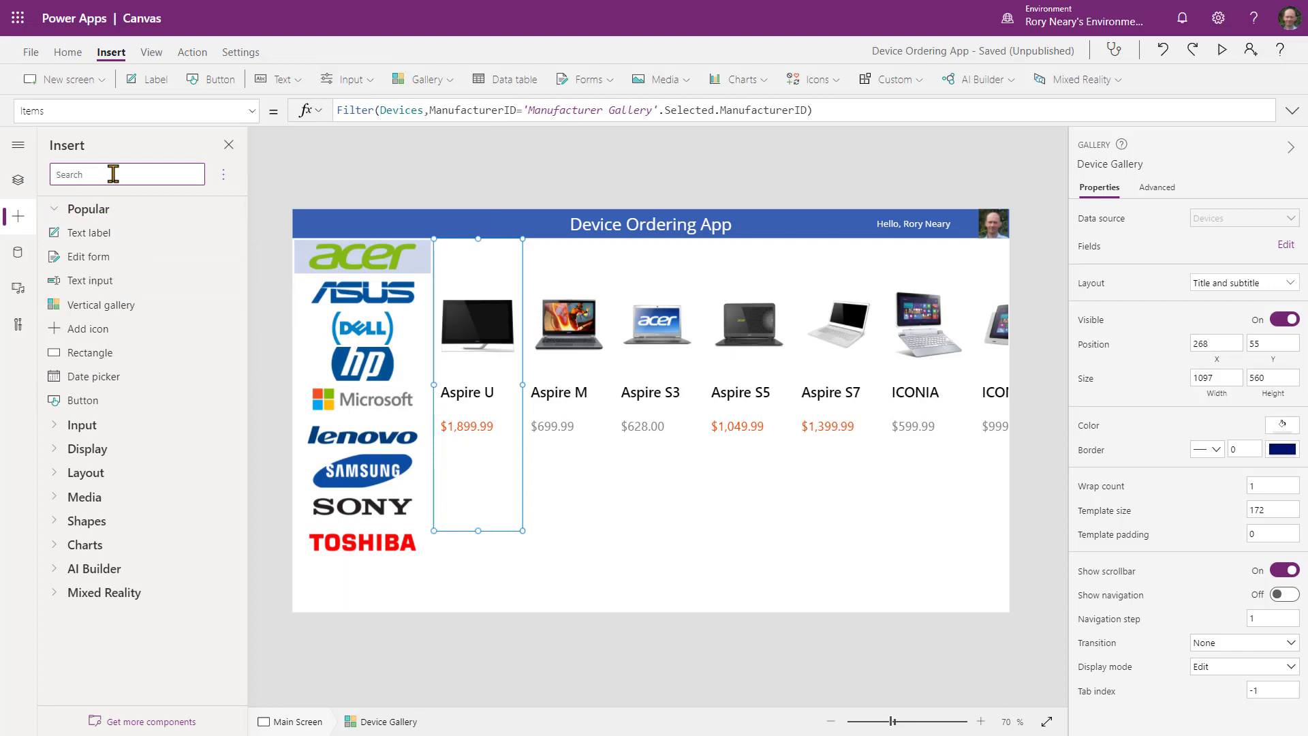
text(che)
drag(96, 234, 479, 453)
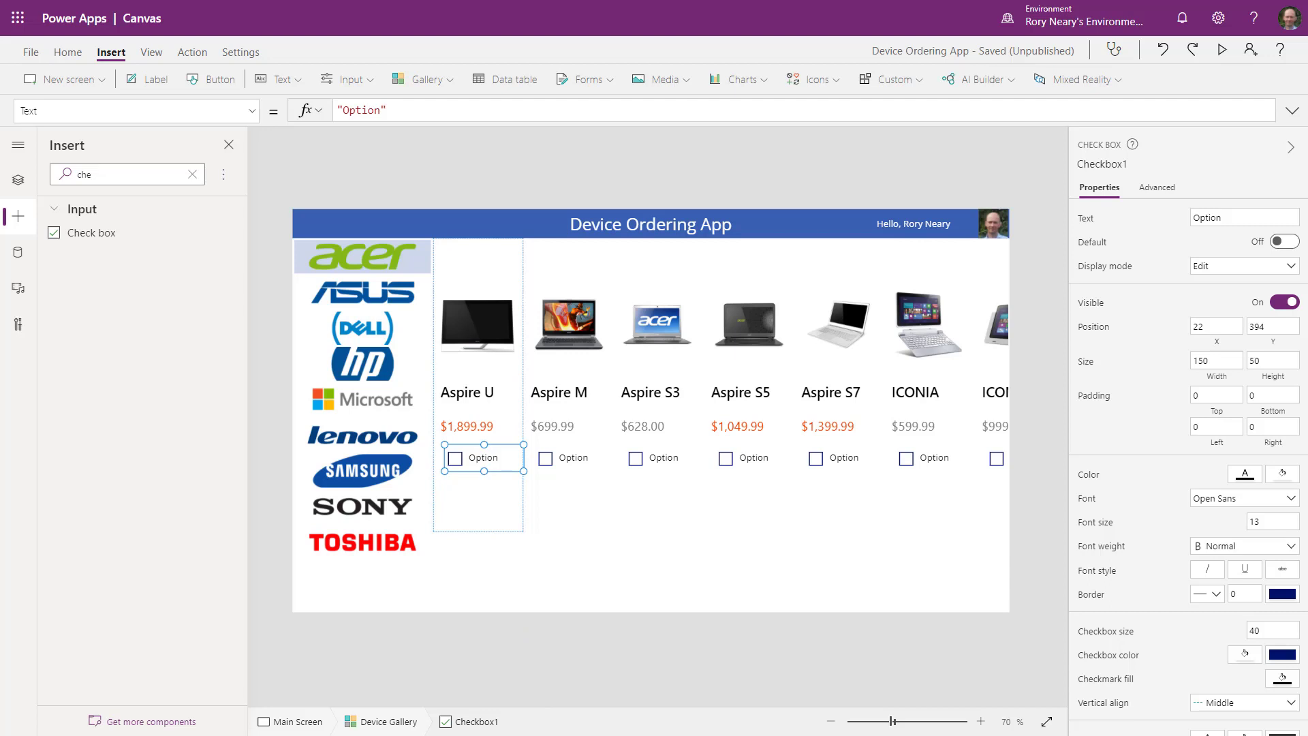
Set the text of the Device Gallery's check box to Compare.
click(1246, 217)
text(Copmpa)
key(BackSpace)
key(BackSpace)
key(BackSpace)
text(mpare)
click(473, 512)
click(468, 460)
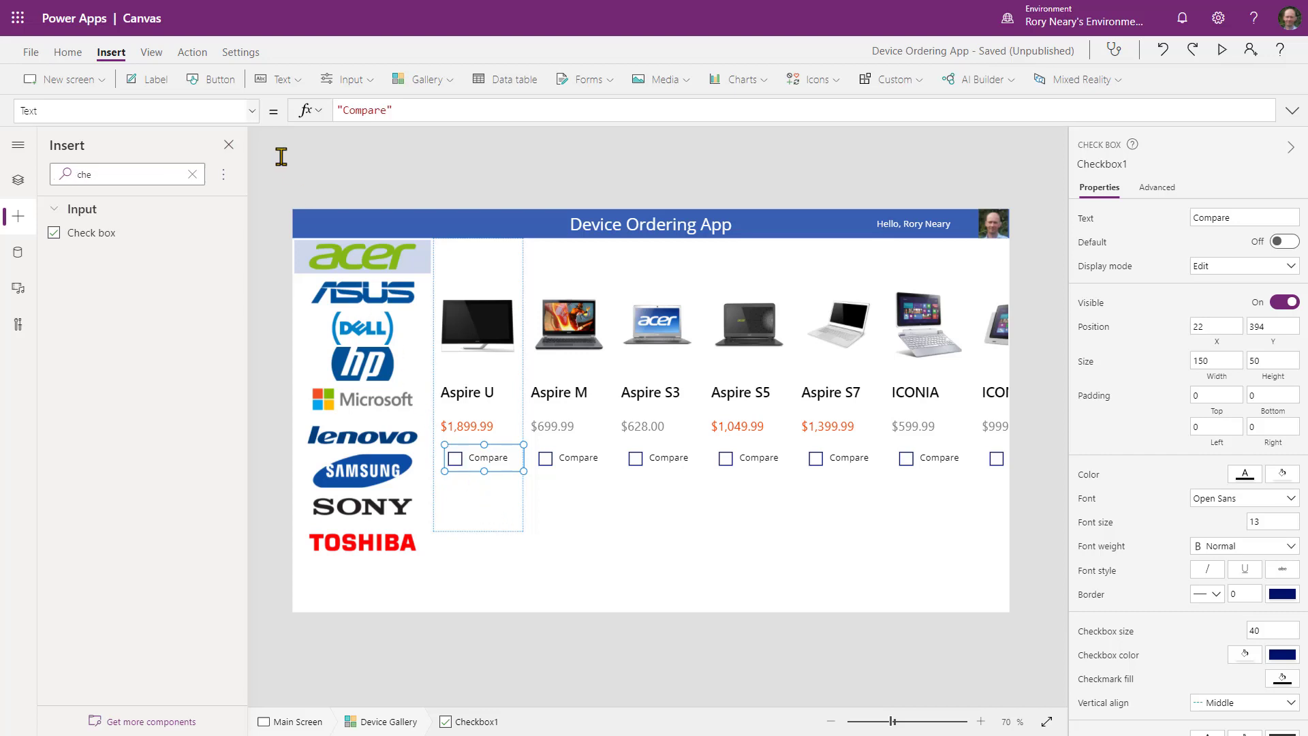
Set the OnCheck formula of the Compare check box to Collect(CompareList,ThisItem).
click(252, 114)
scroll(178, 324, down, 3)
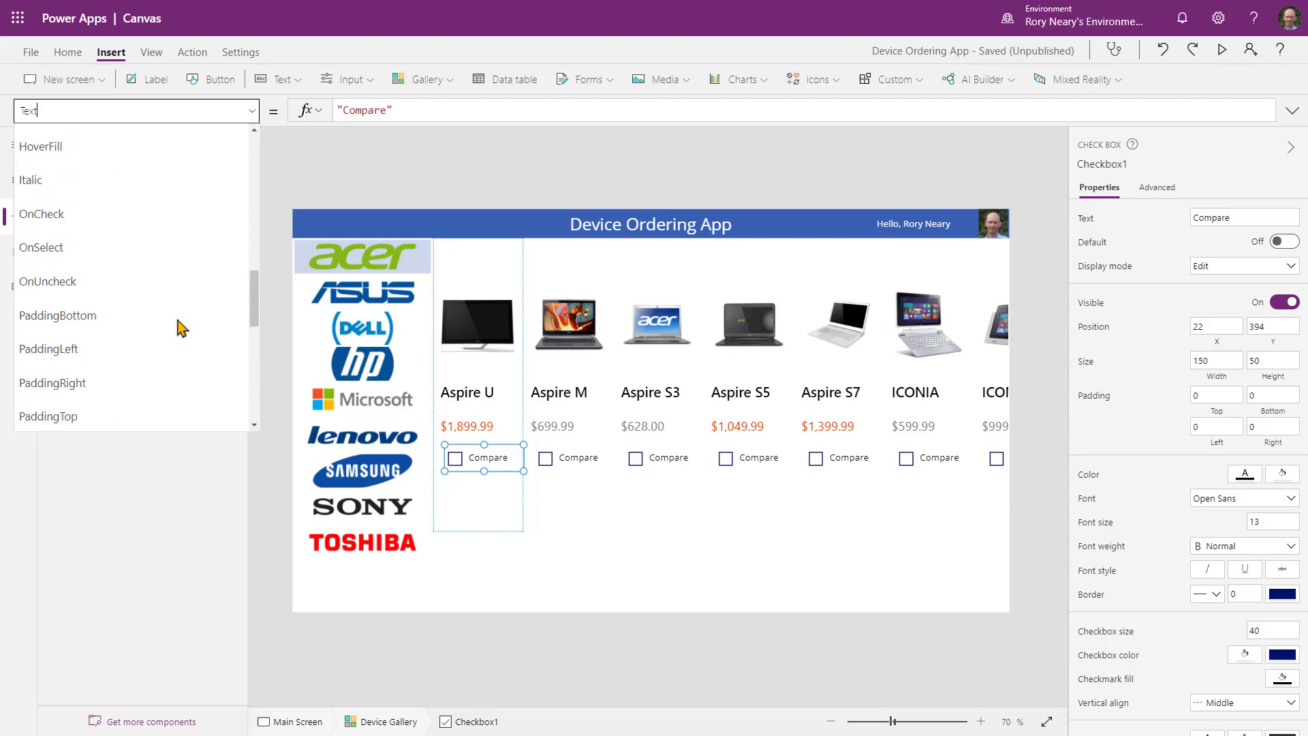
scroll(180, 327, up, 2)
click(130, 292)
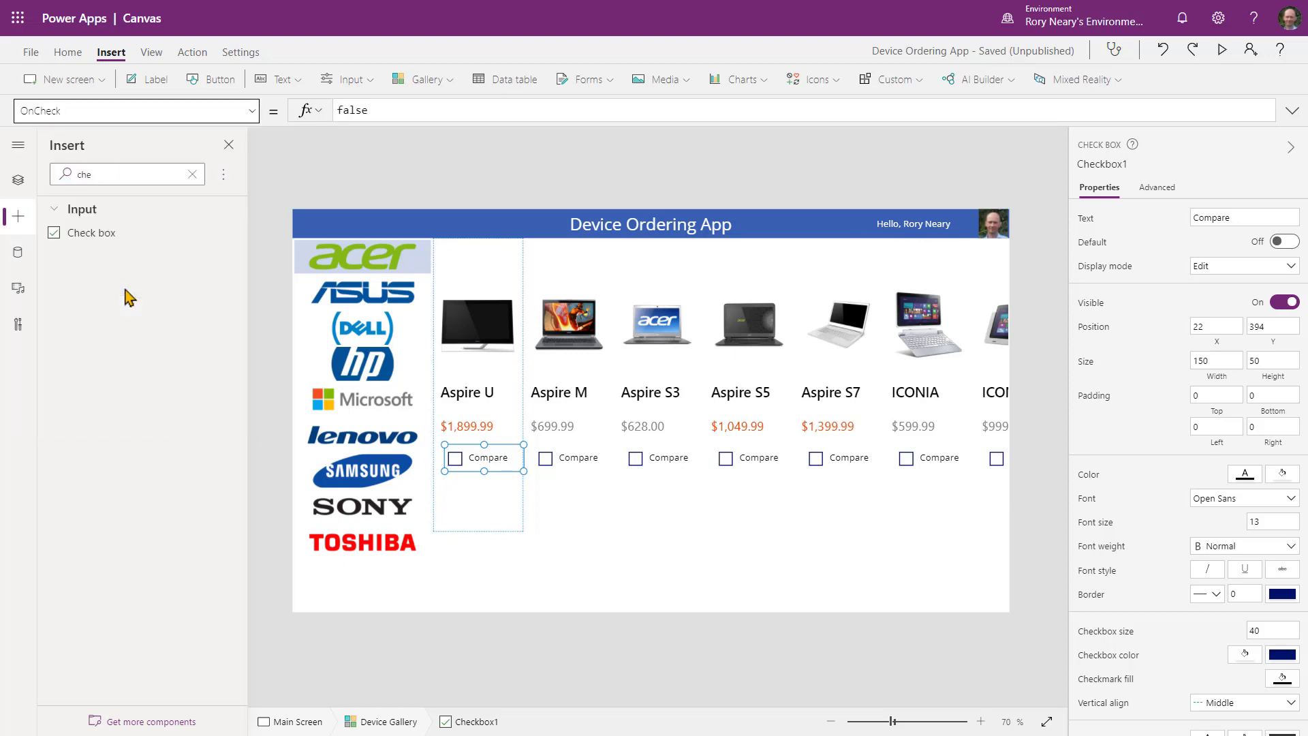
drag(403, 111, 285, 113)
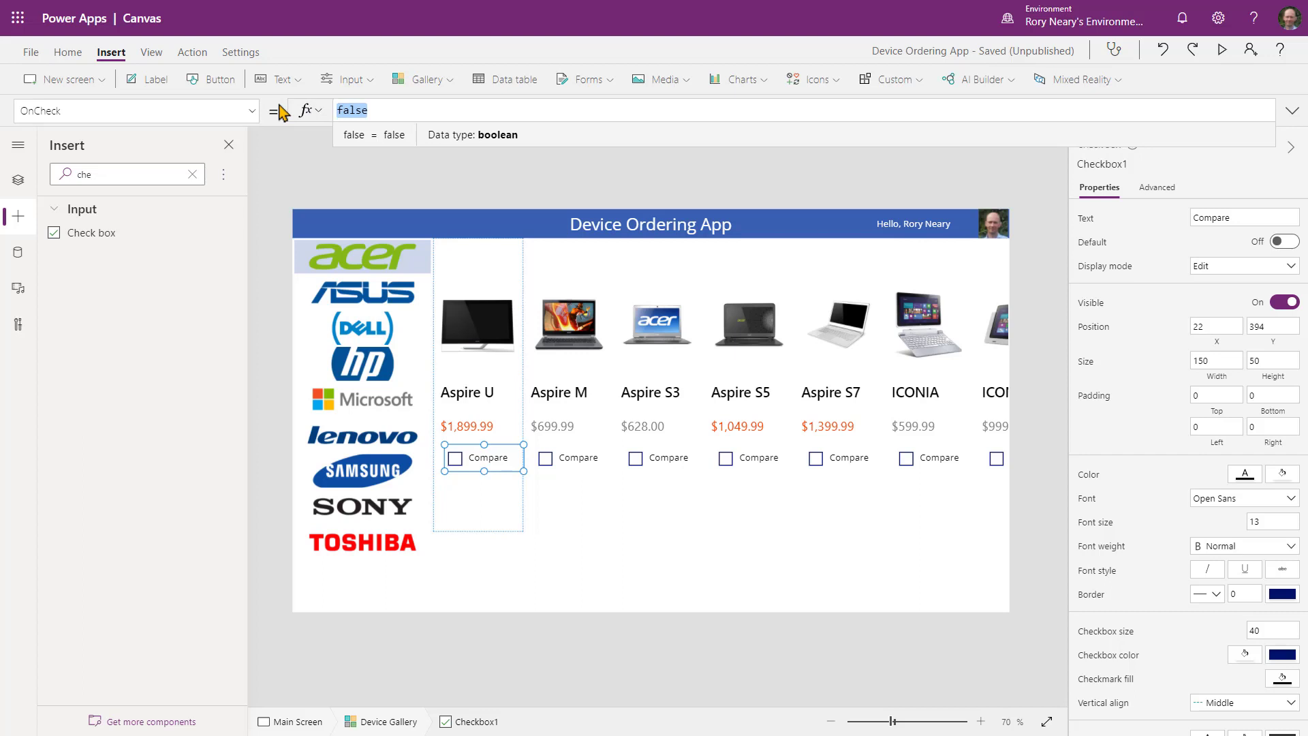
text(coll)
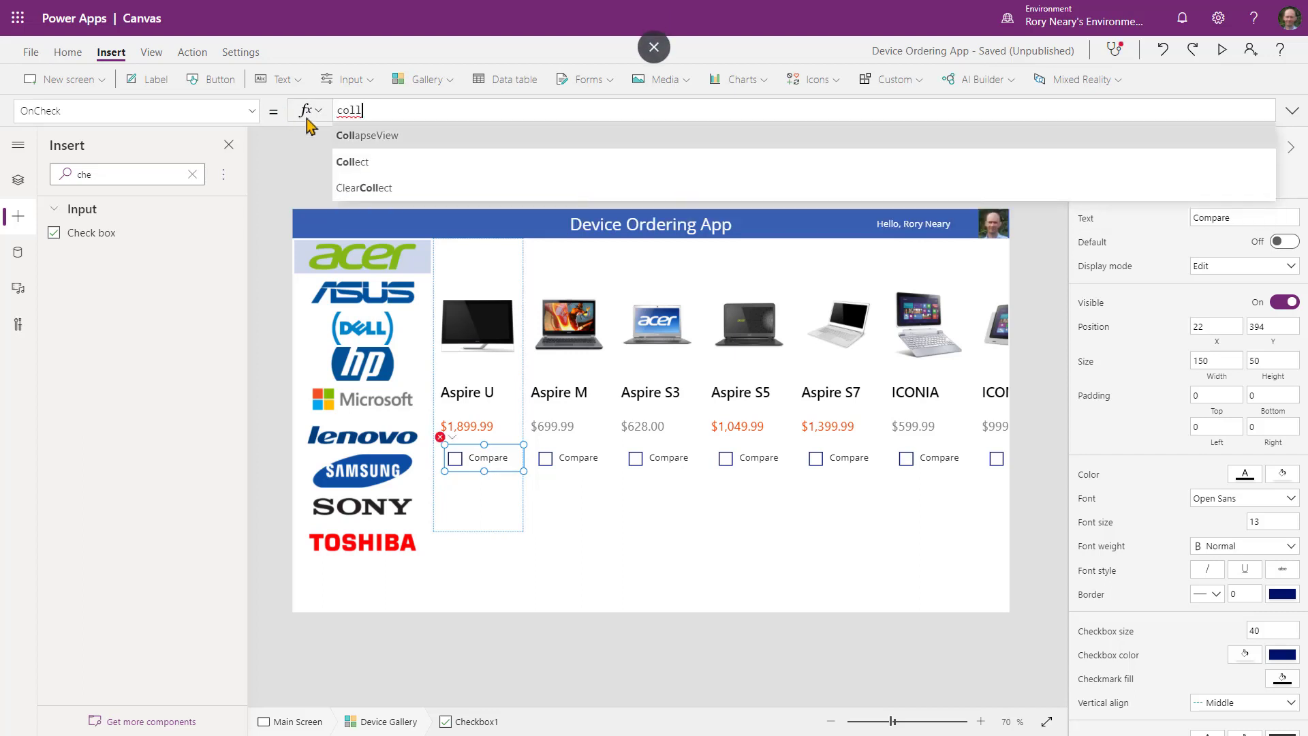
click(382, 162)
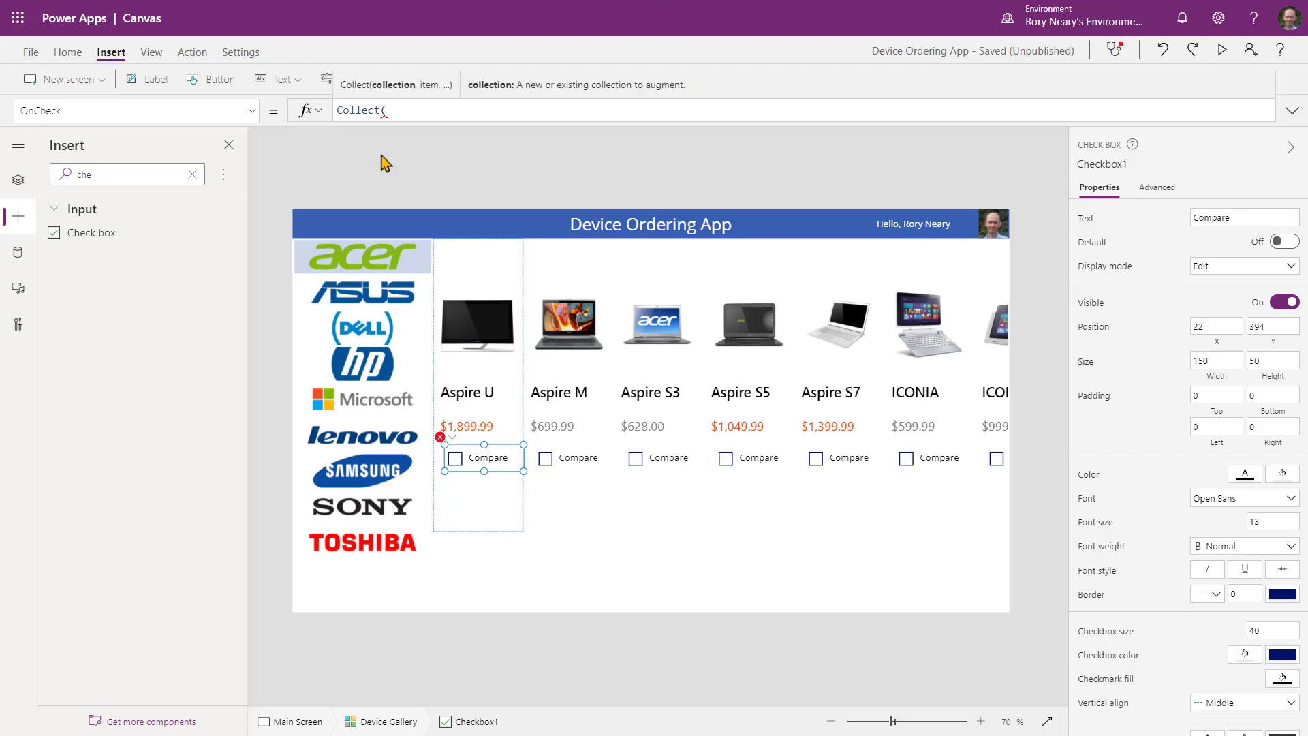
text(CompareList,)
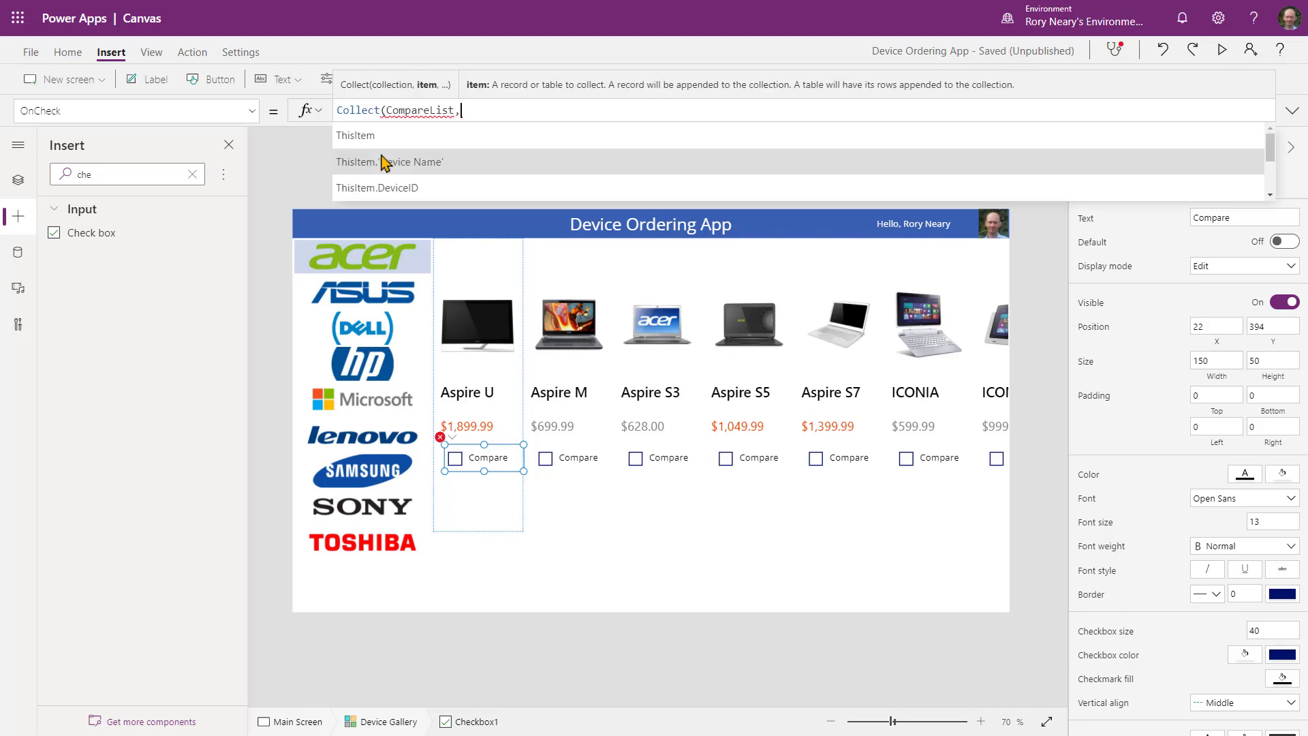
text(thi)
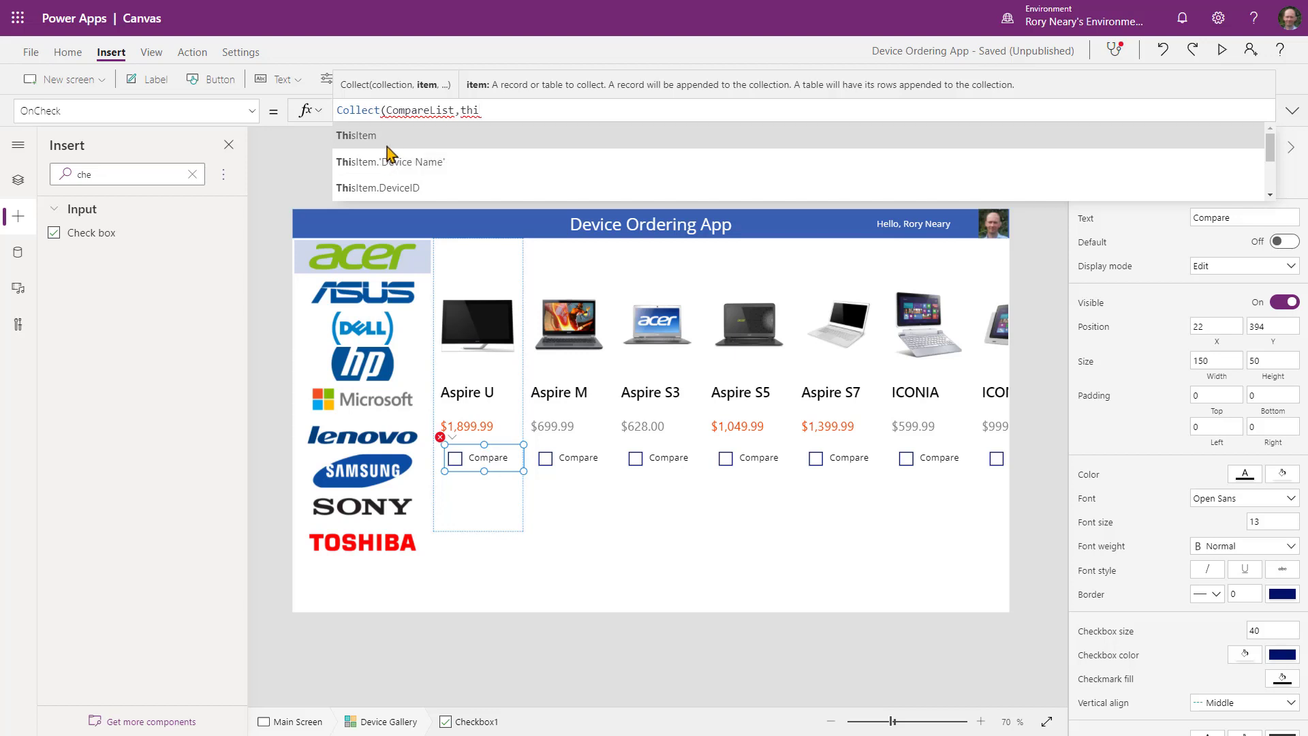
click(391, 142)
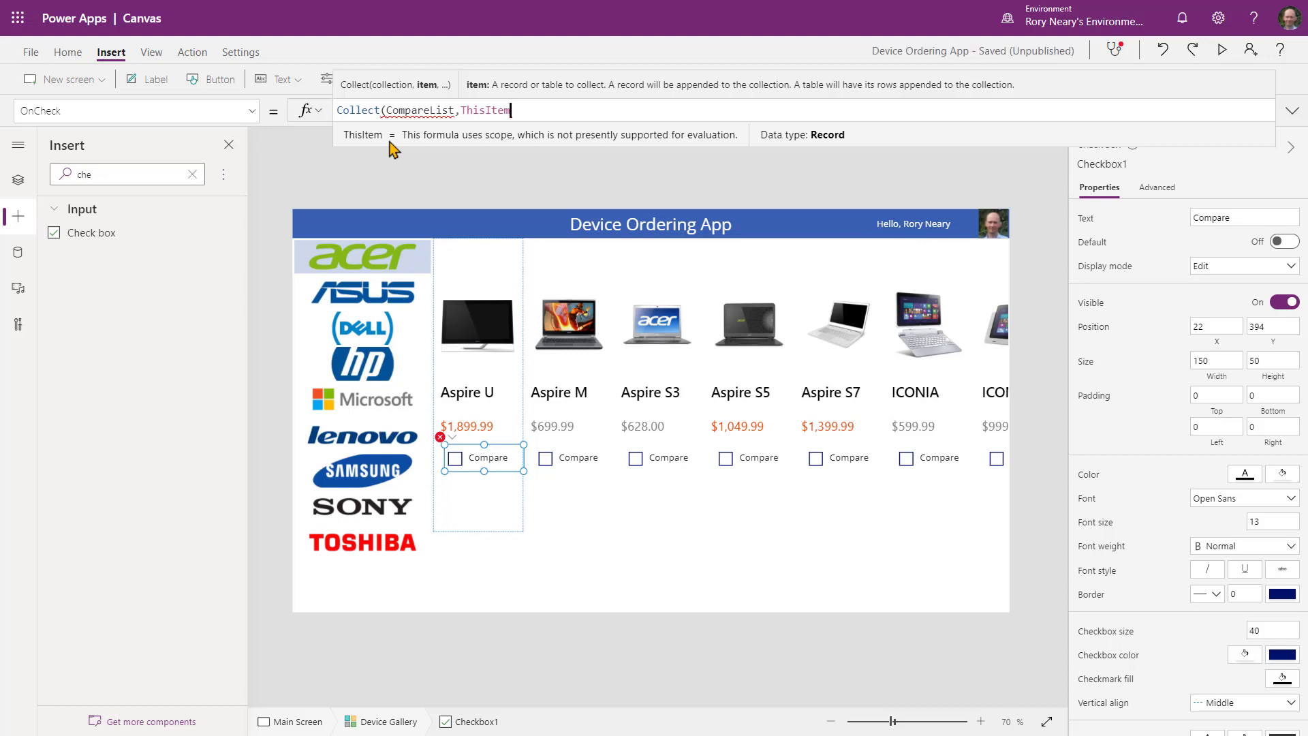
text())
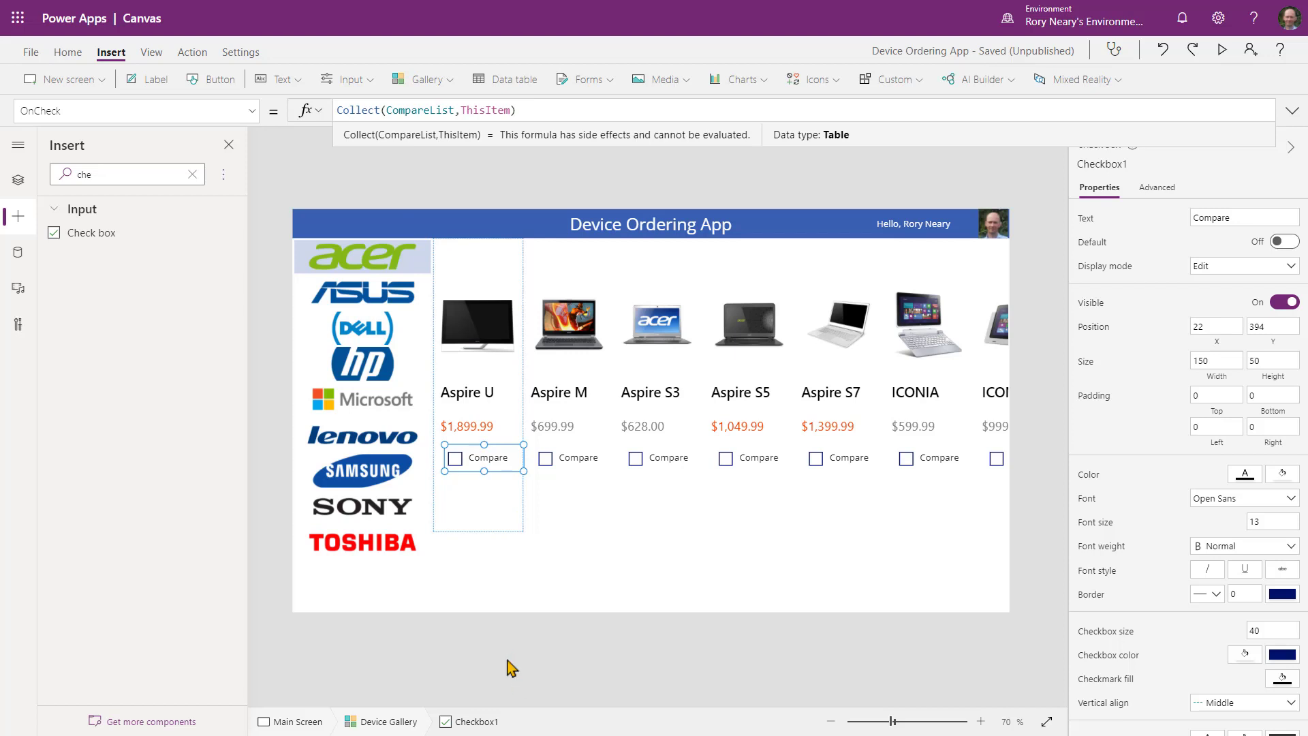
Set the OnUncheck formula of the Compare check box to Remove(CompareList,ThisItem).
click(249, 112)
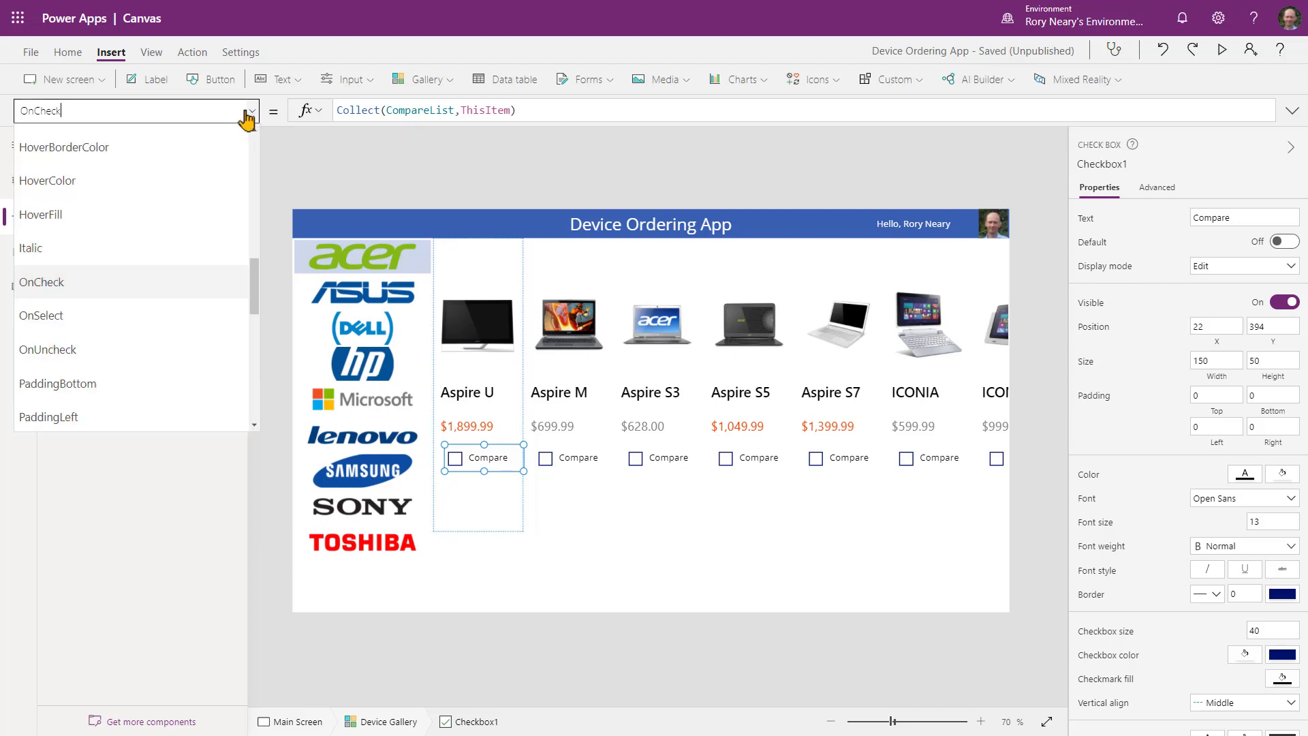
click(138, 349)
drag(432, 112, 315, 116)
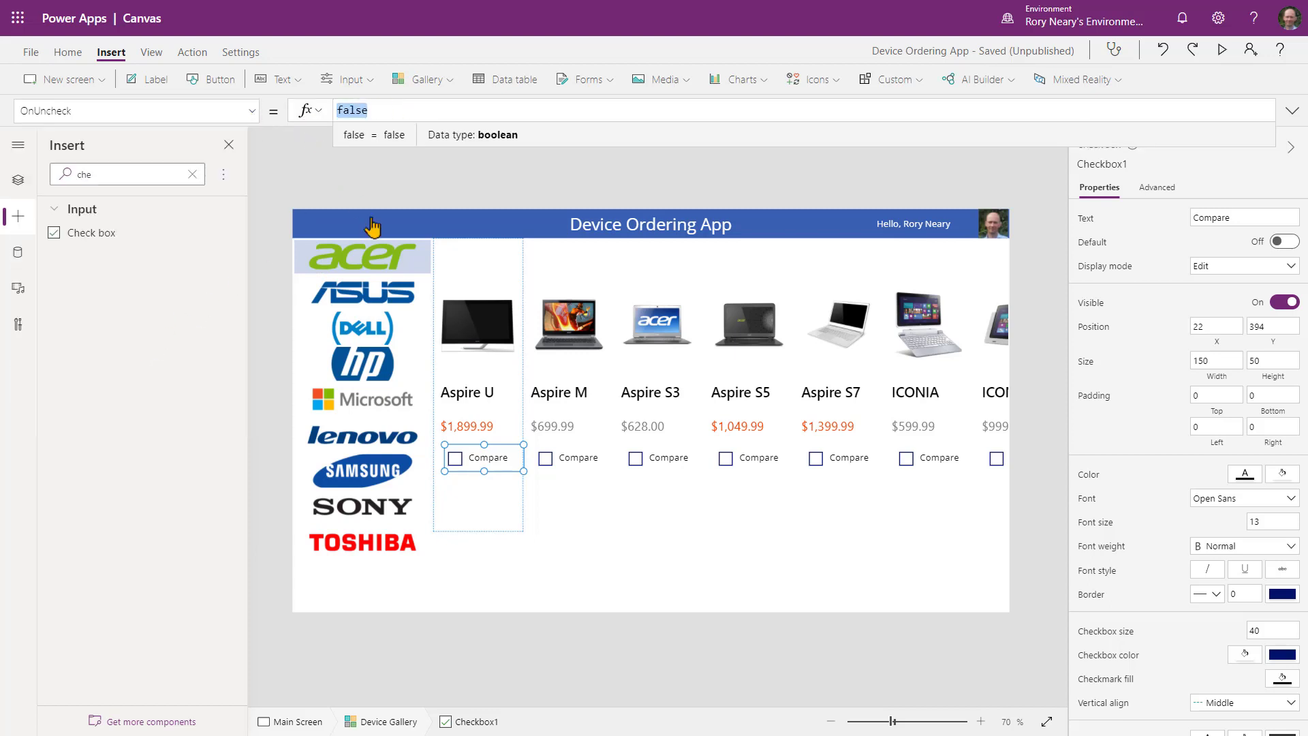
text(remo)
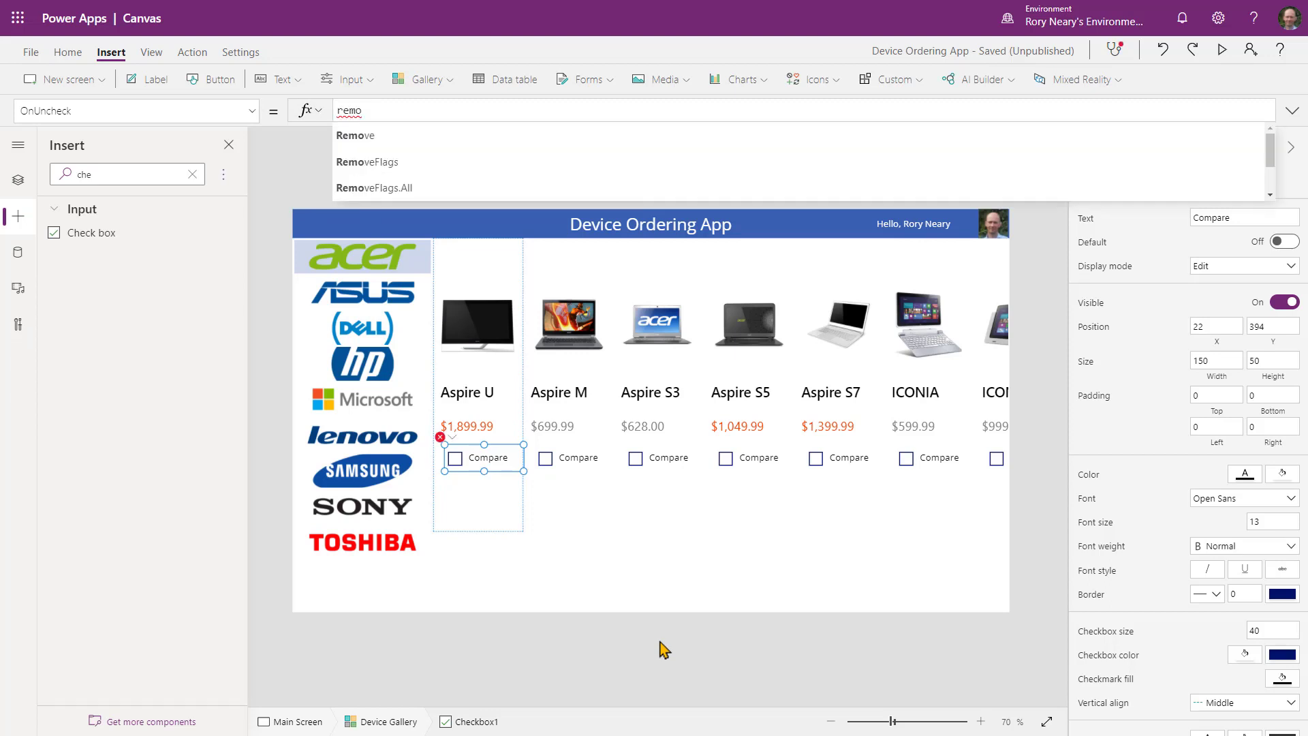
click(403, 141)
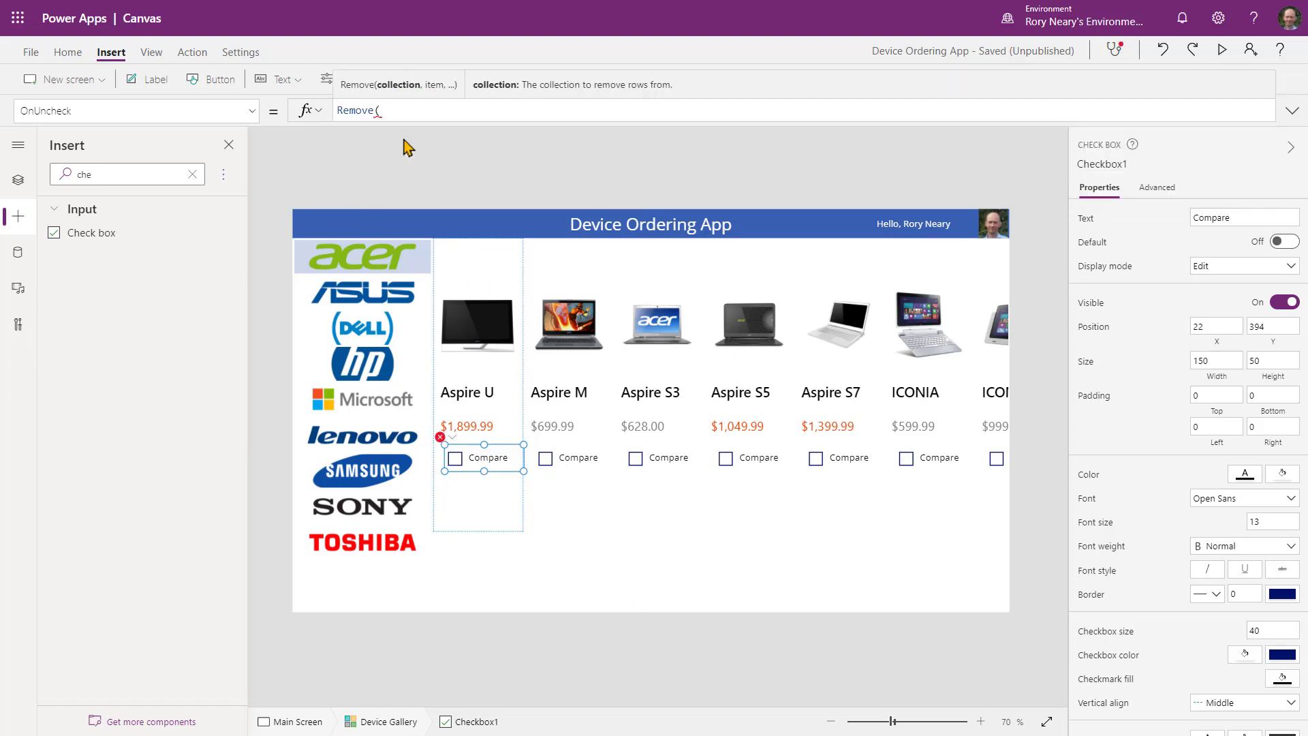
text(com)
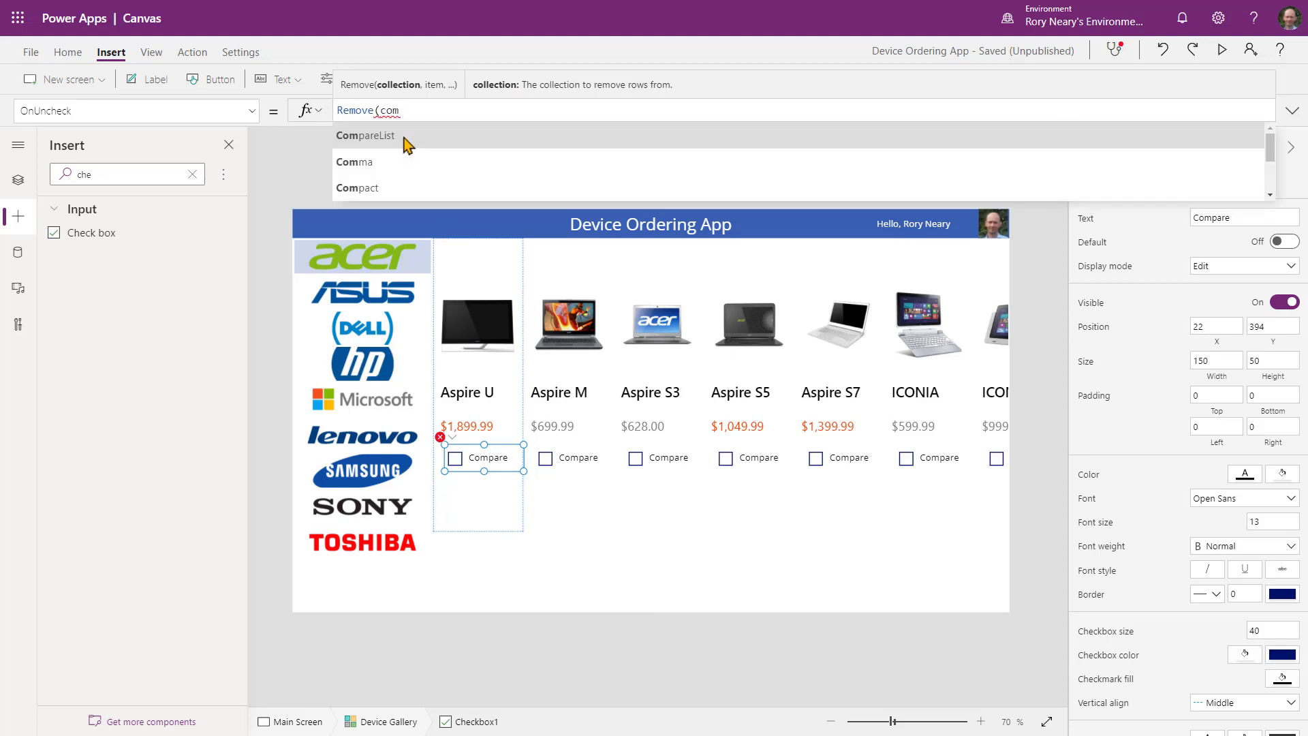
click(407, 140)
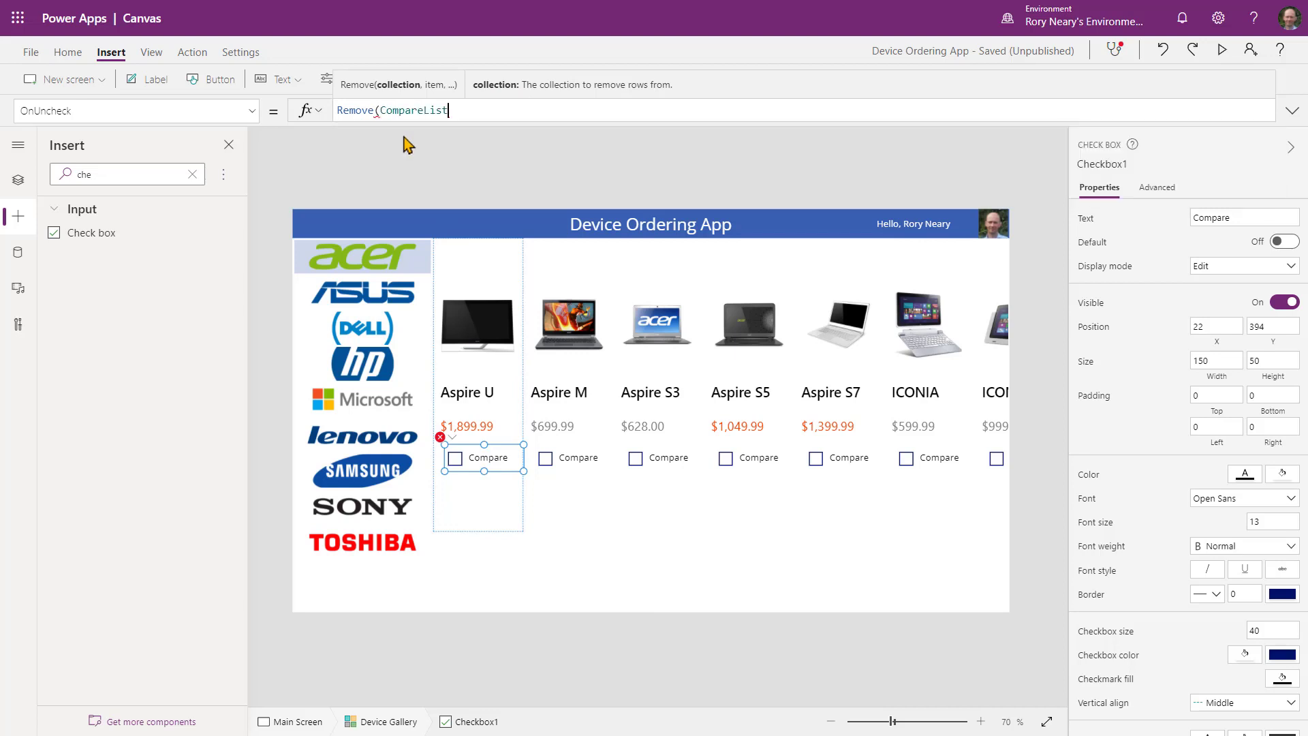
click(615, 650)
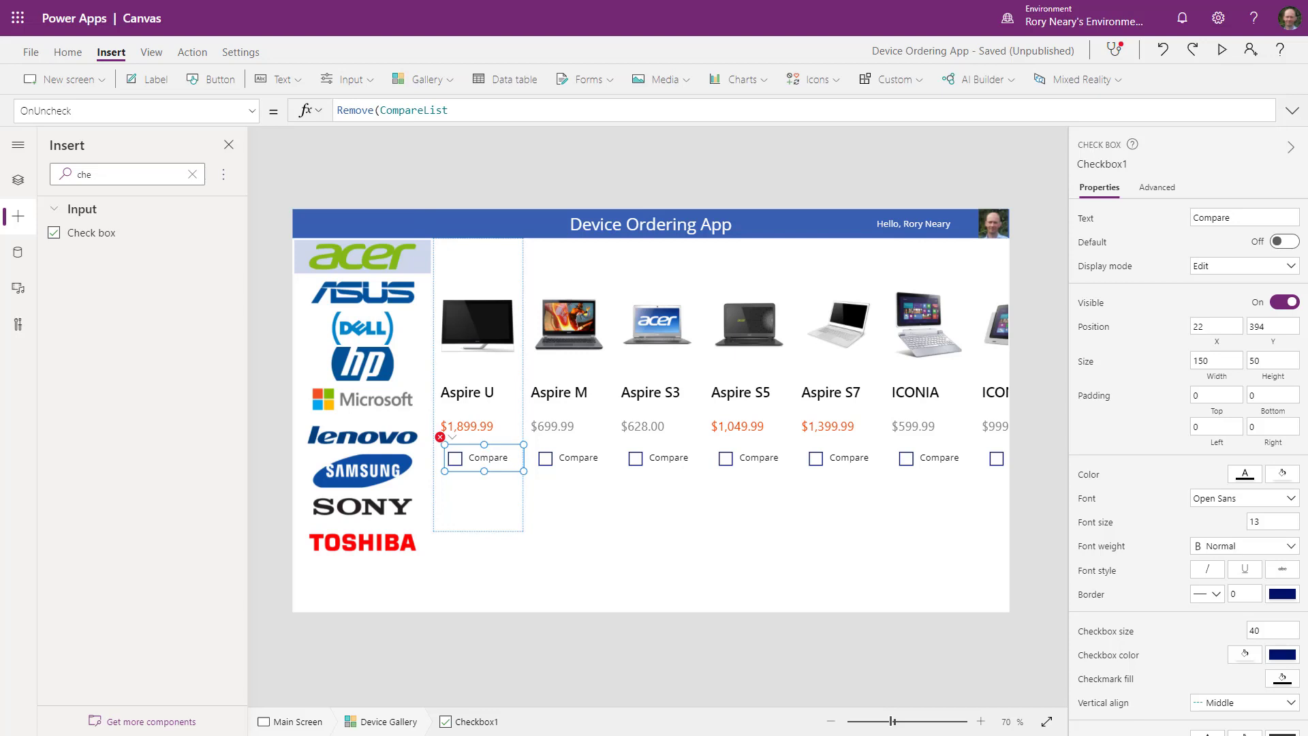
click(469, 109)
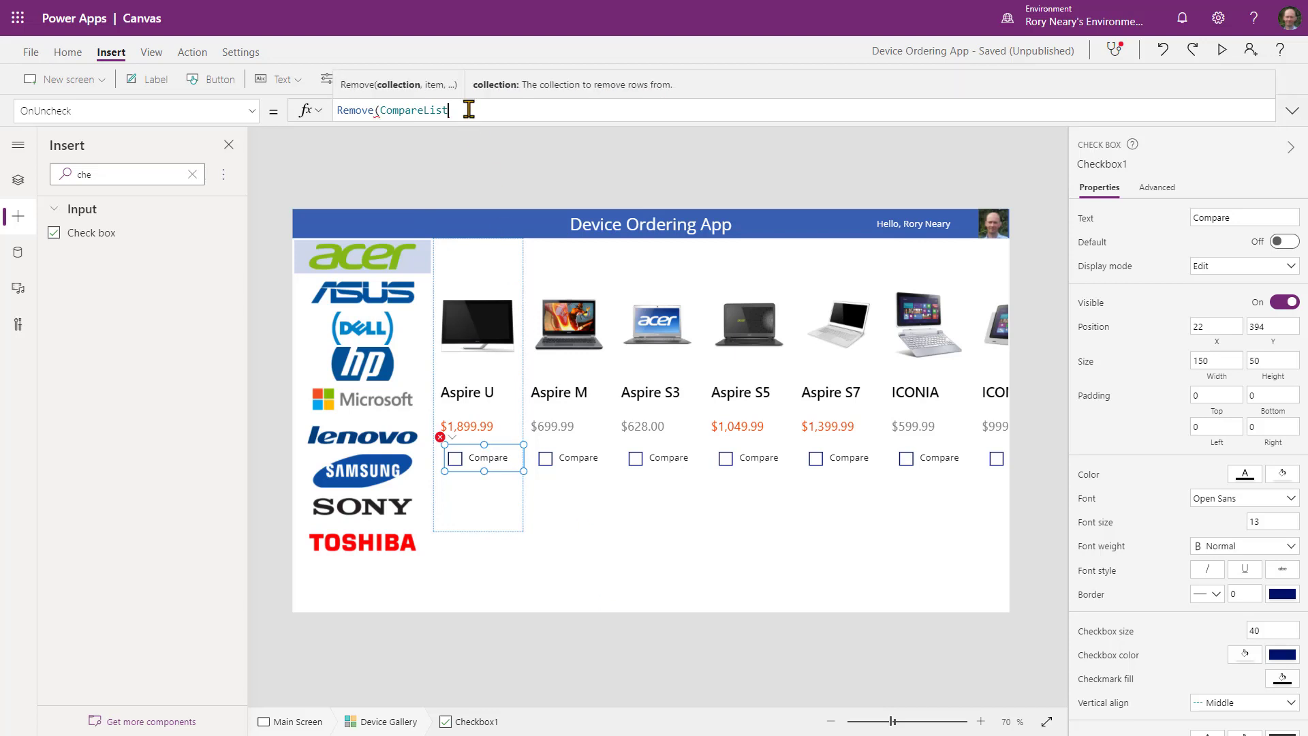
text(,thi)
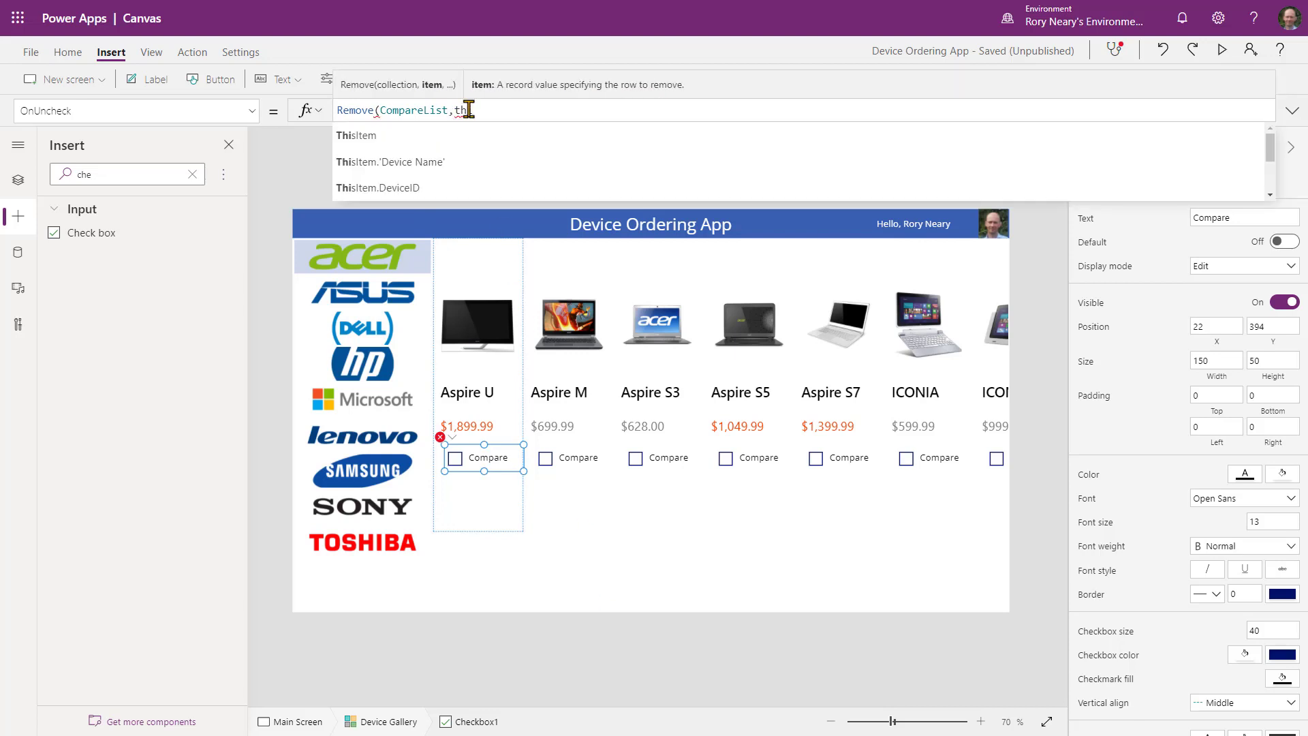
click(463, 137)
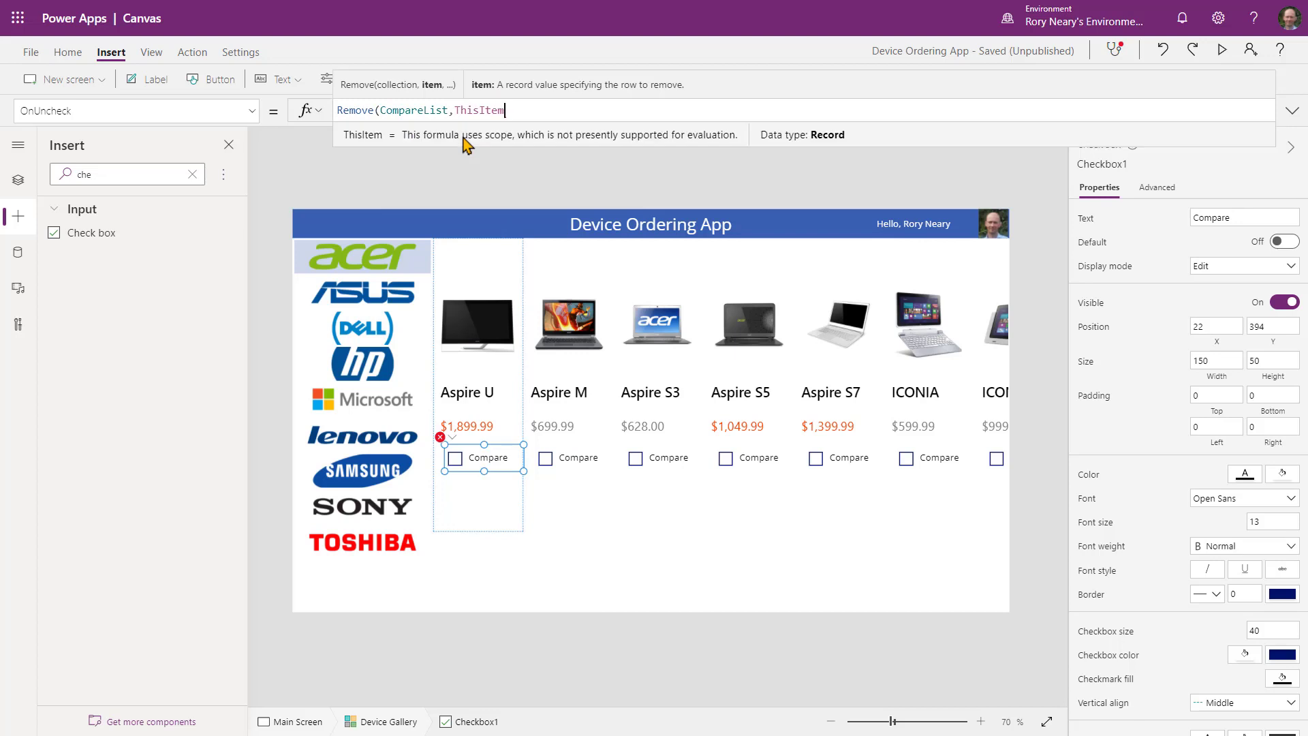
text())
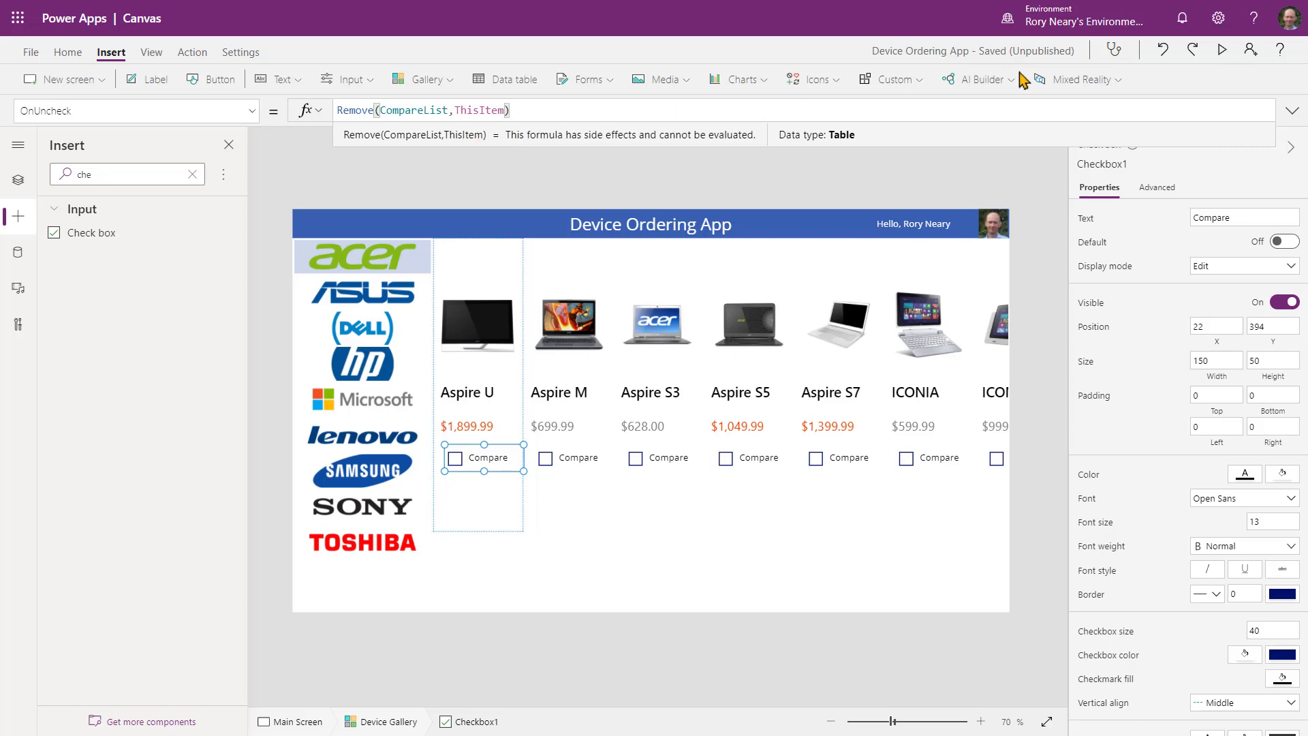
Preview the app, tick Compare for Aspire U and Aspire M, and close the preview.
click(1224, 51)
click(317, 469)
click(473, 469)
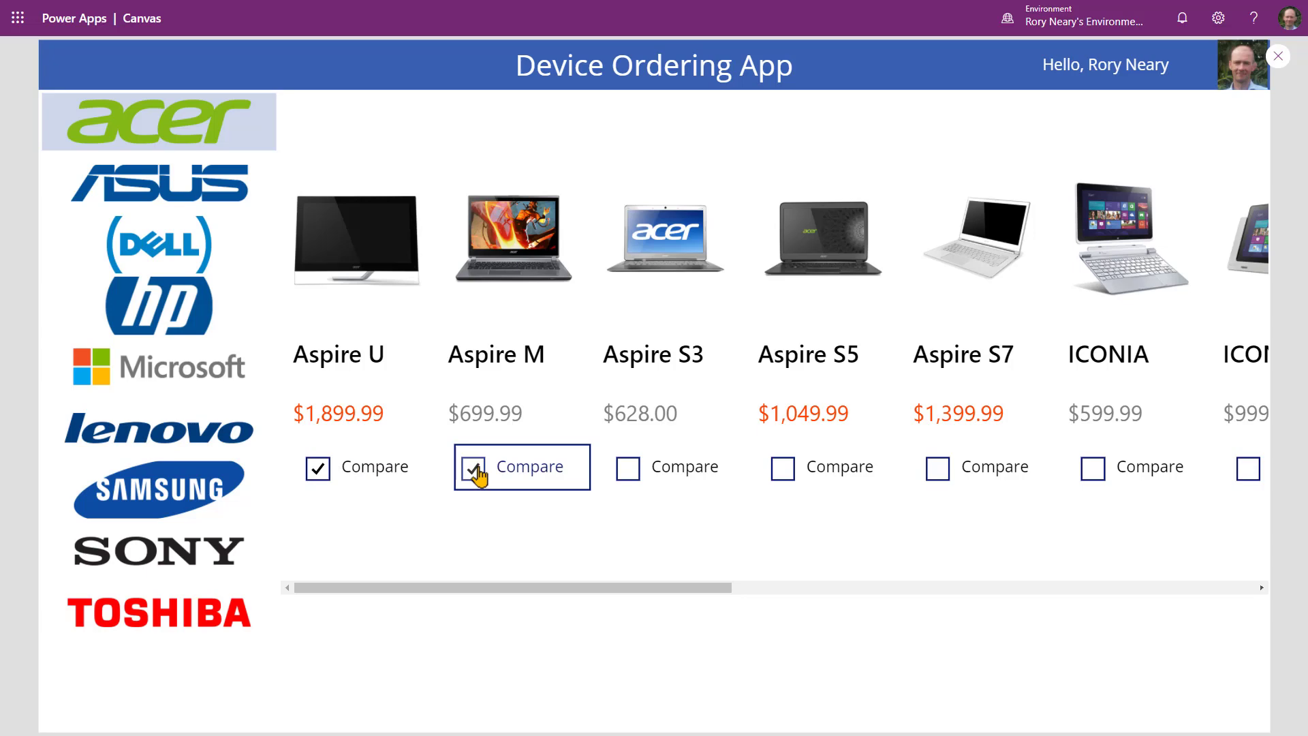
click(1279, 56)
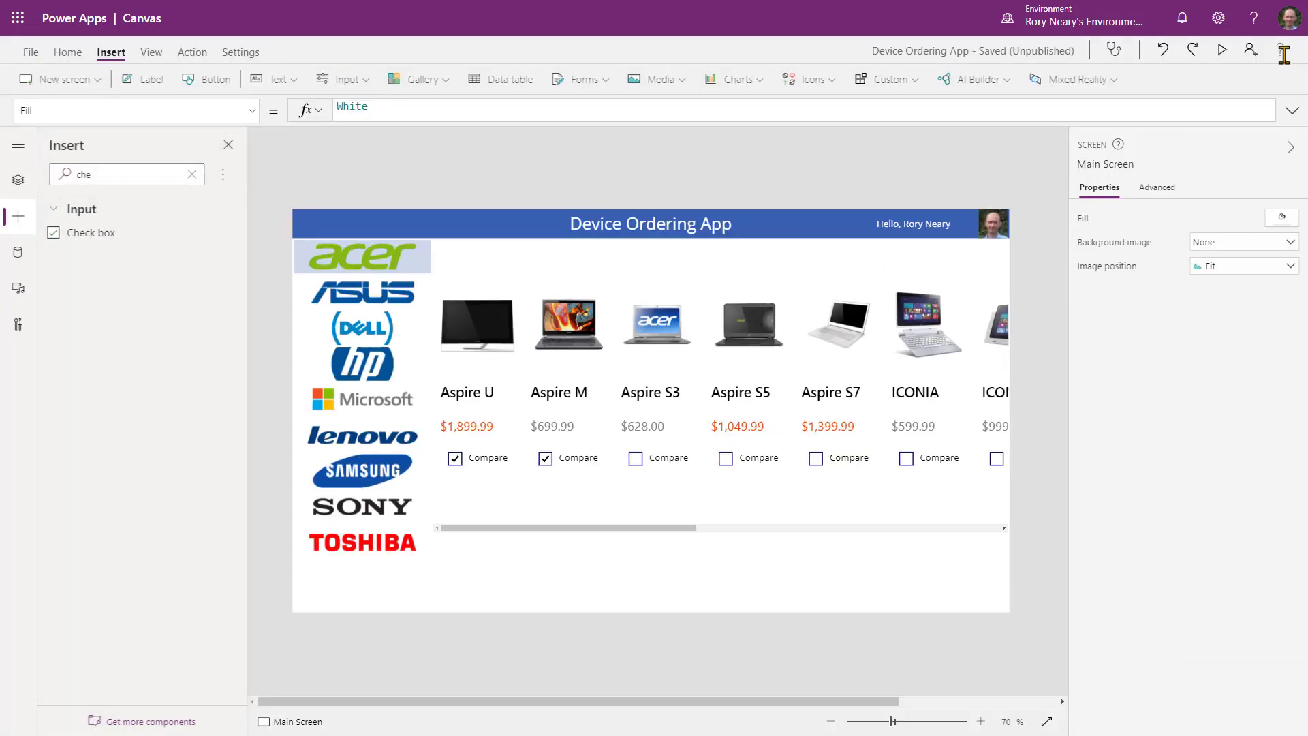
Examine the records stored in the CompareList collection and return to the design canvas.
click(151, 53)
click(229, 81)
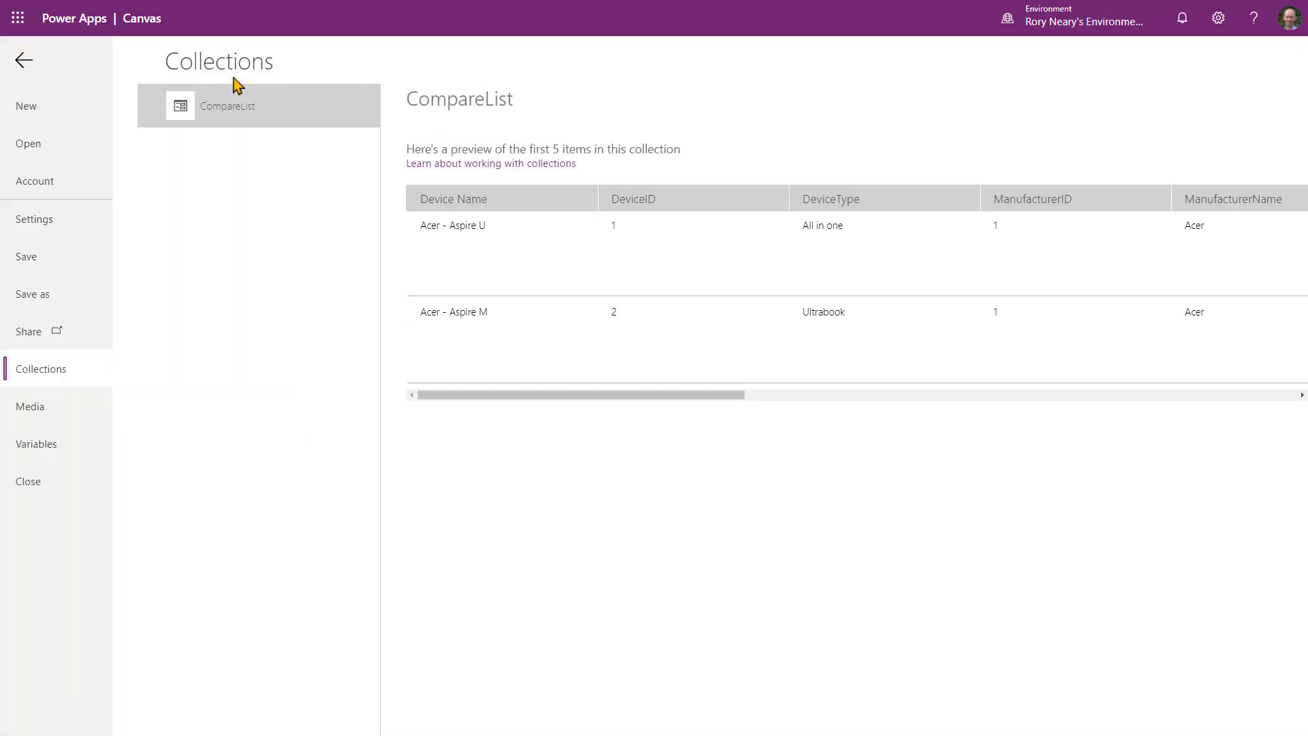
drag(611, 391, 458, 383)
click(21, 63)
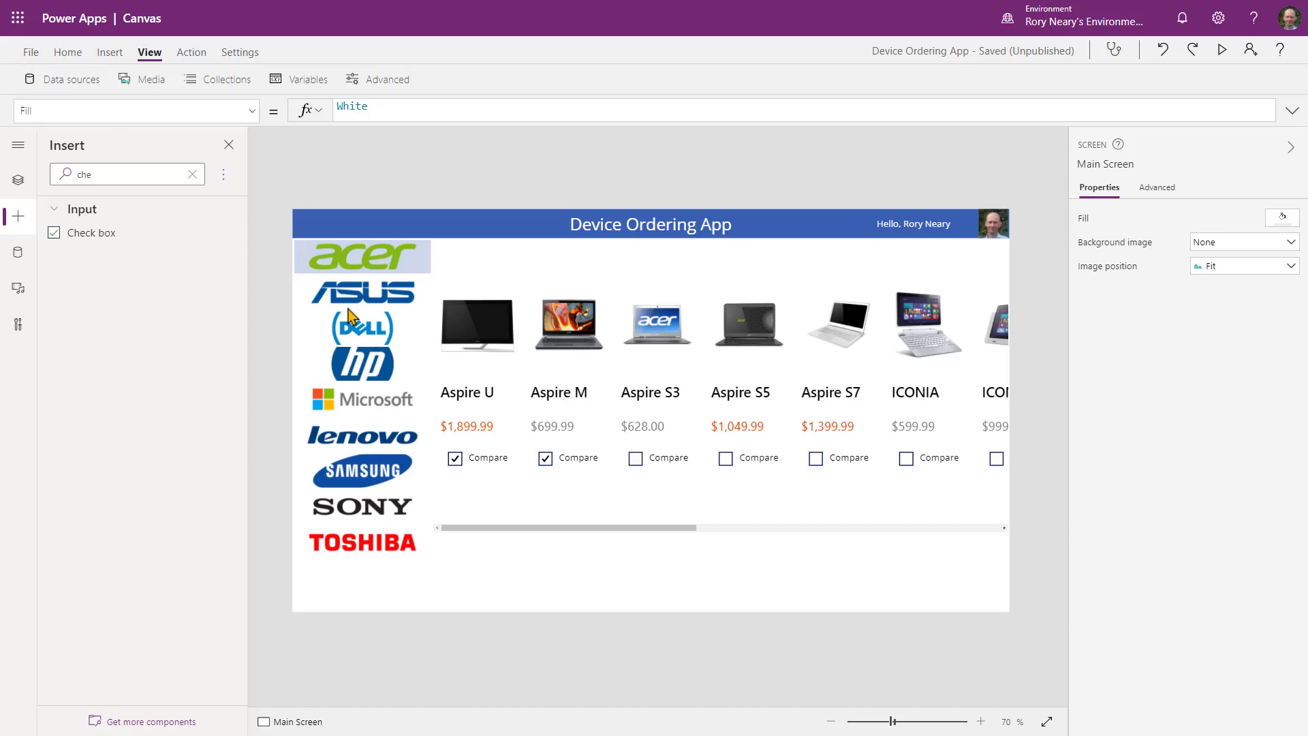
Untick Compare for Aspire M and Aspire U in the app preview, and examine the CompareList collection.
click(545, 457)
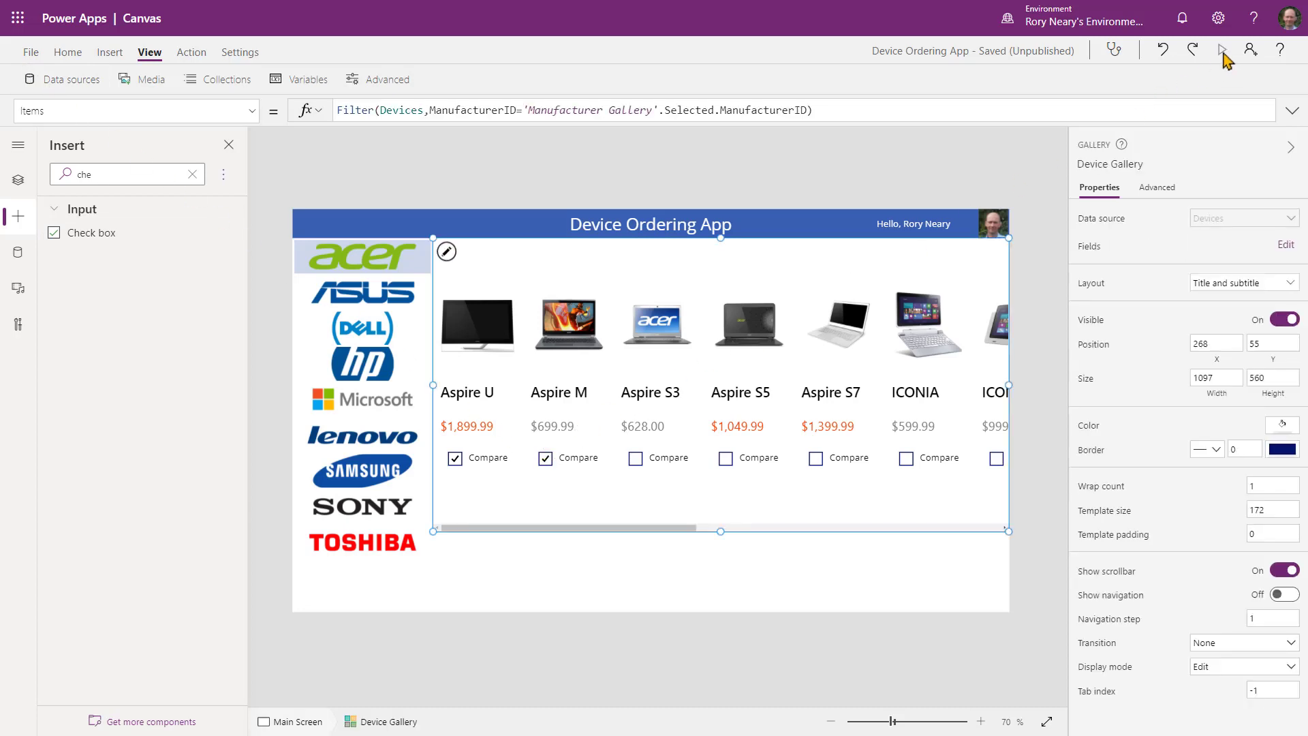
click(1224, 51)
click(471, 470)
click(319, 468)
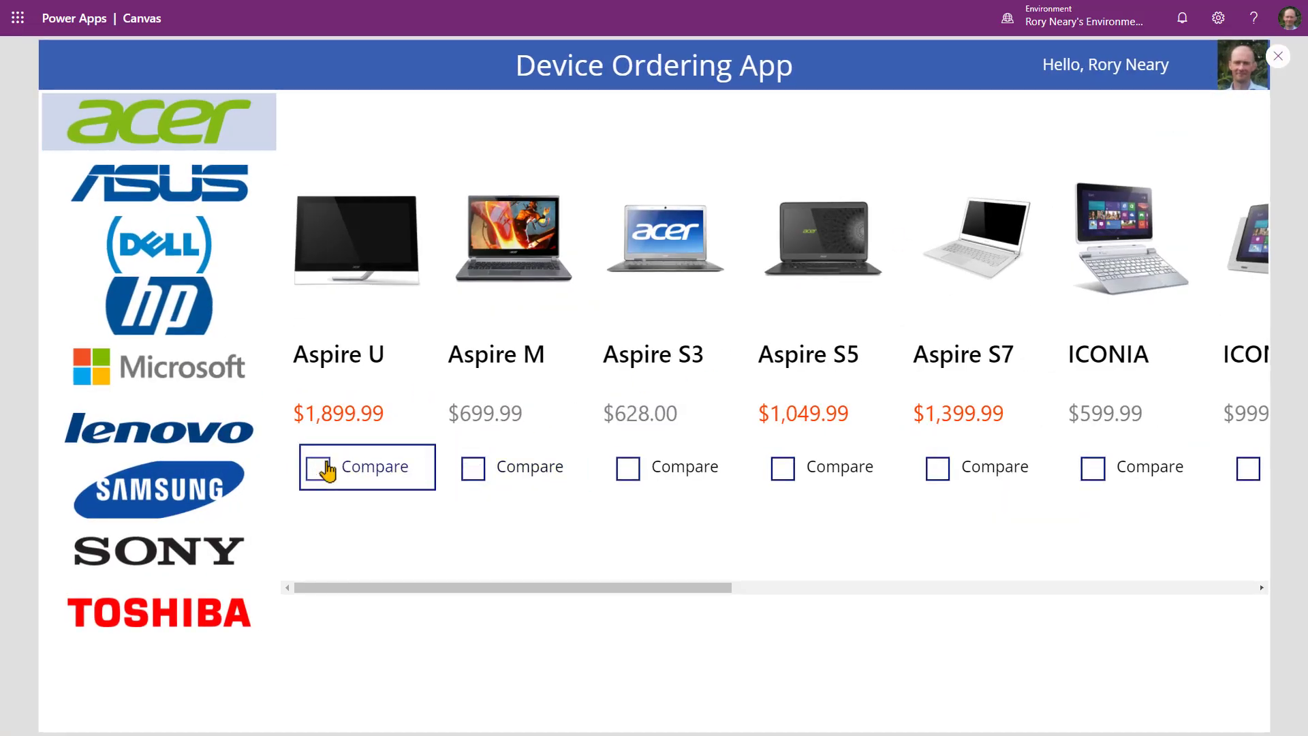
click(1277, 57)
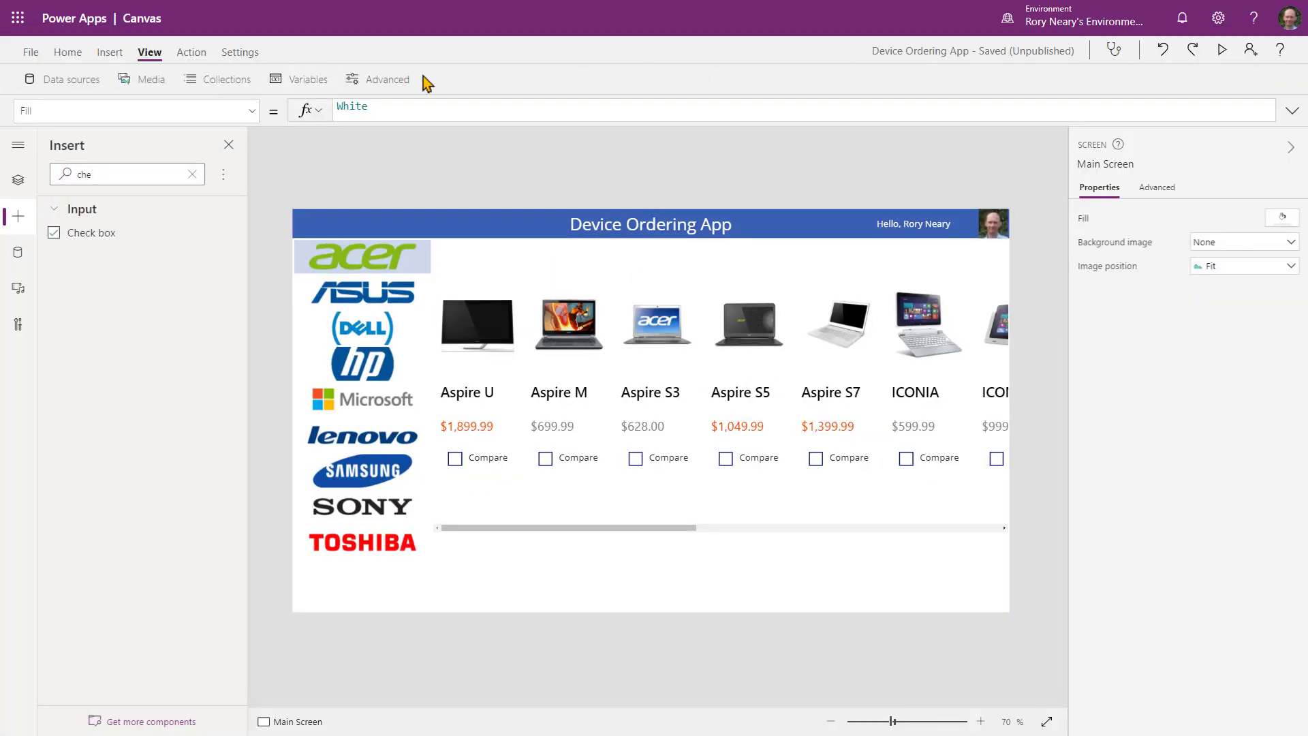
click(218, 82)
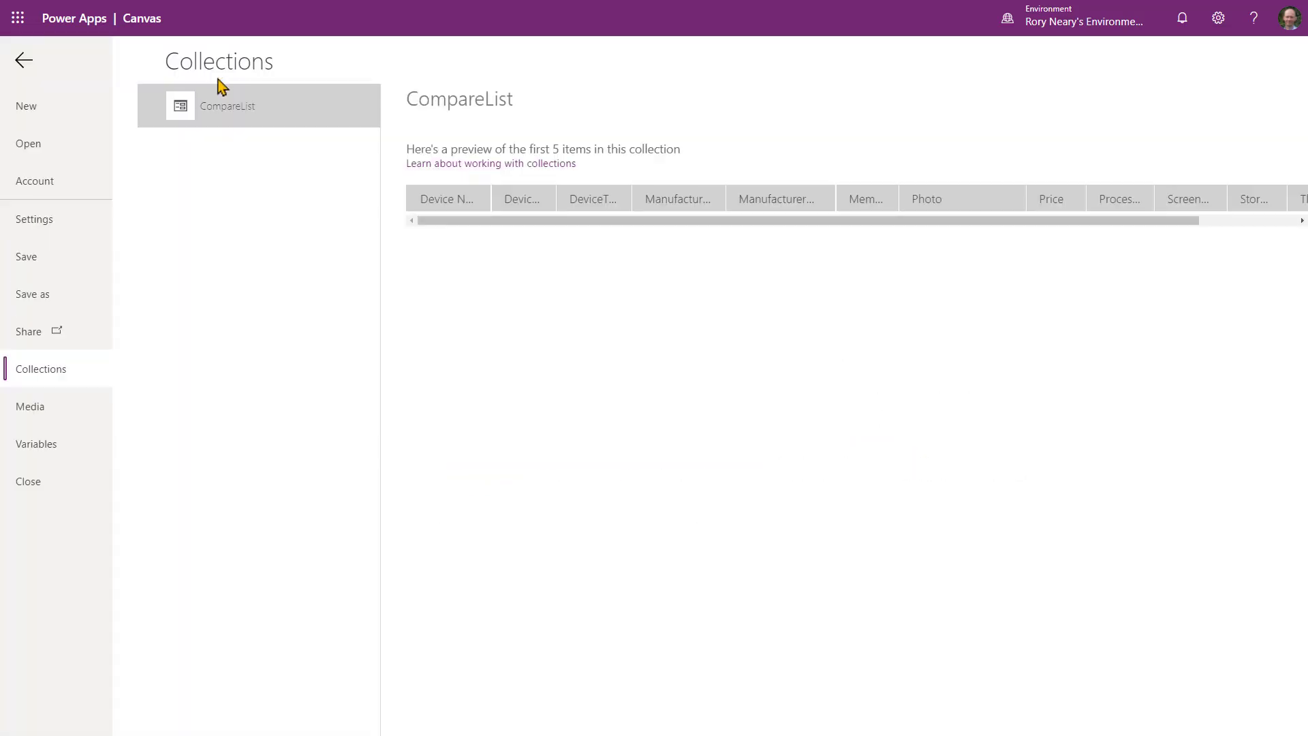
click(24, 61)
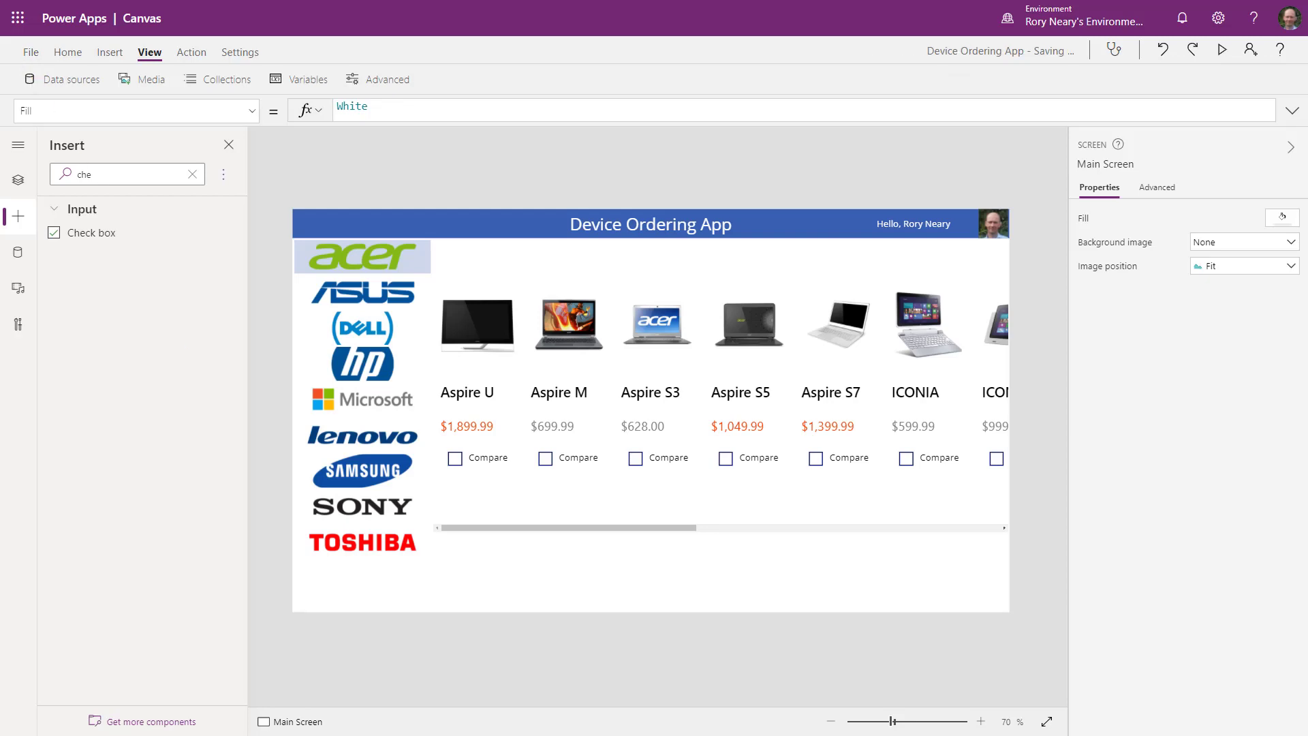
Tick Compare for Aspire U and Aspire M in the app preview, and switch to Asus and back to Acer to check the ticks.
click(1221, 49)
click(318, 469)
click(475, 470)
click(197, 194)
click(198, 130)
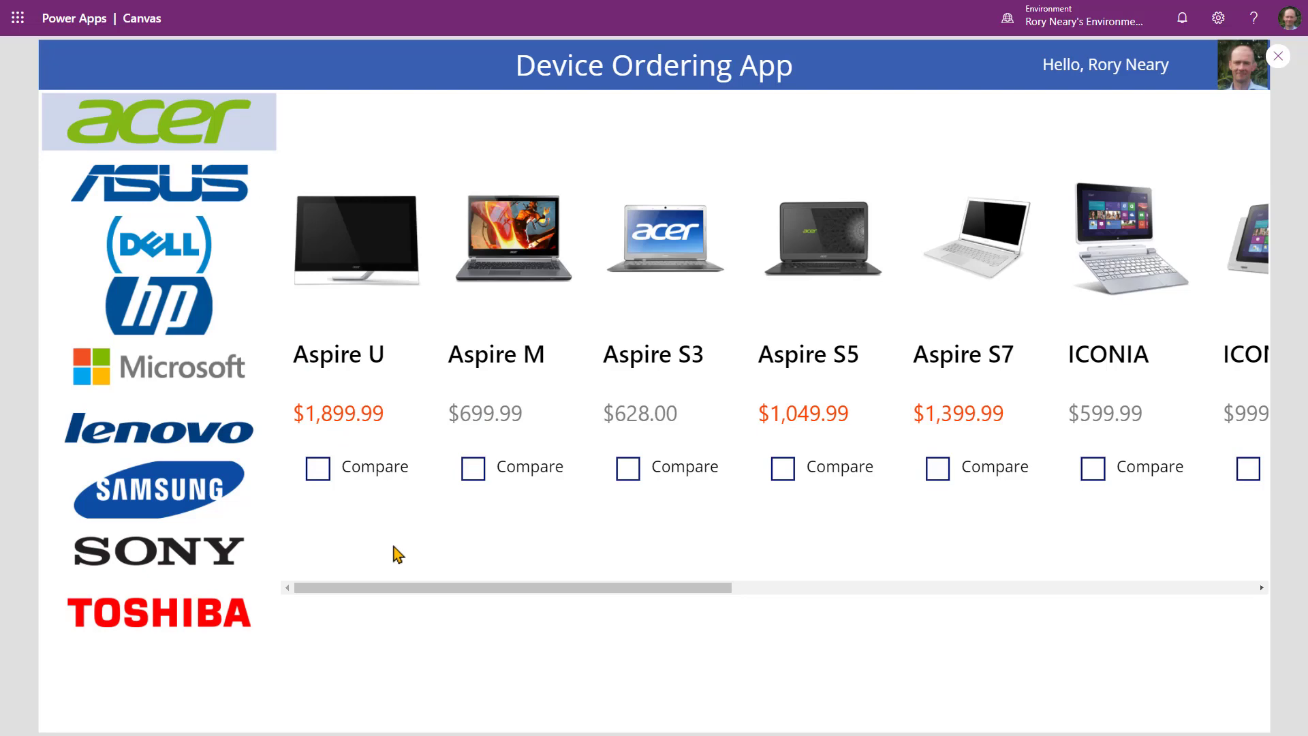
click(1278, 56)
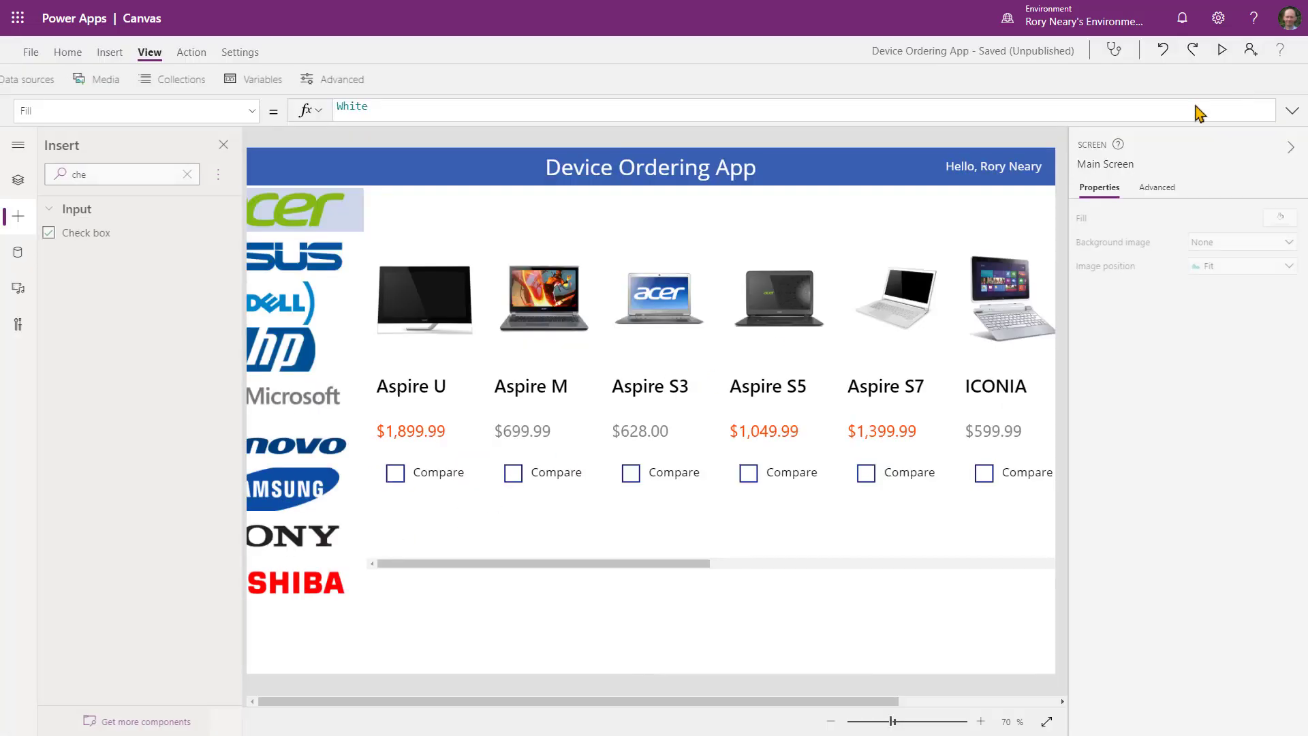
Set the Default formula of the Compare check box to ThisItem in CompareList.
click(477, 469)
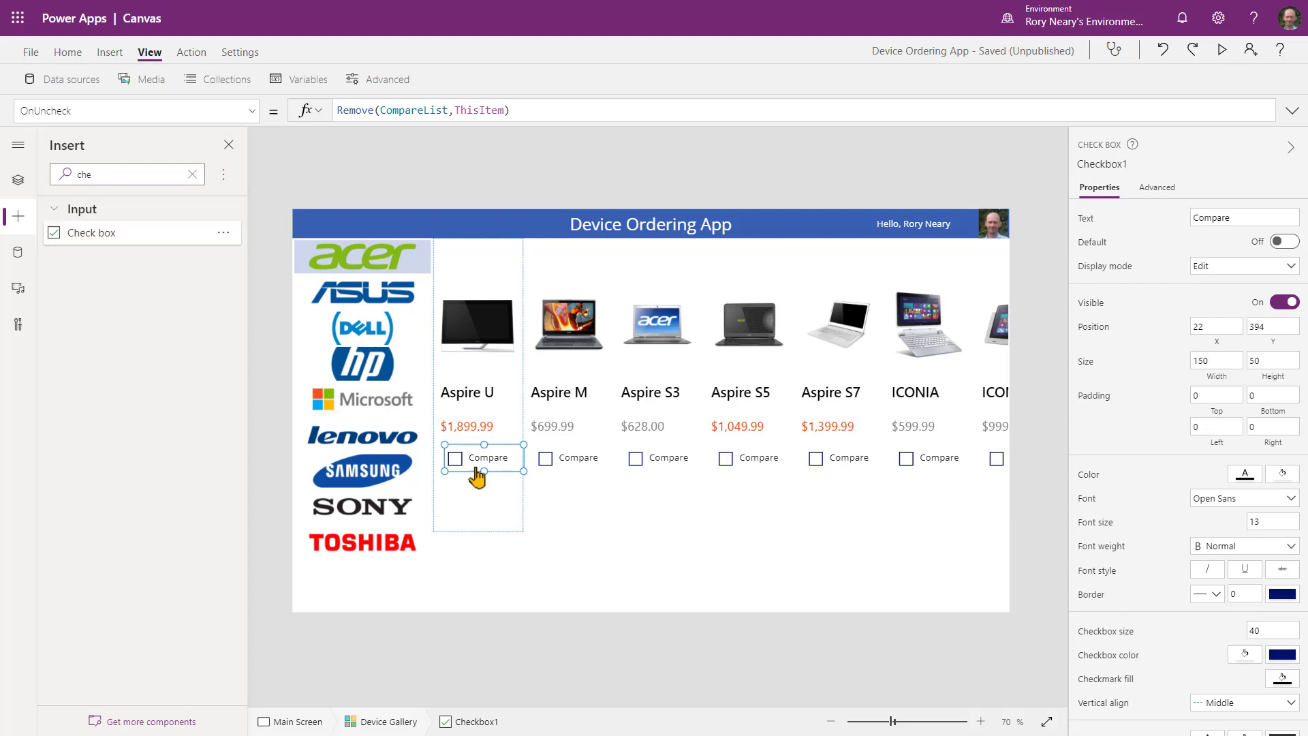
click(109, 111)
text(Default)
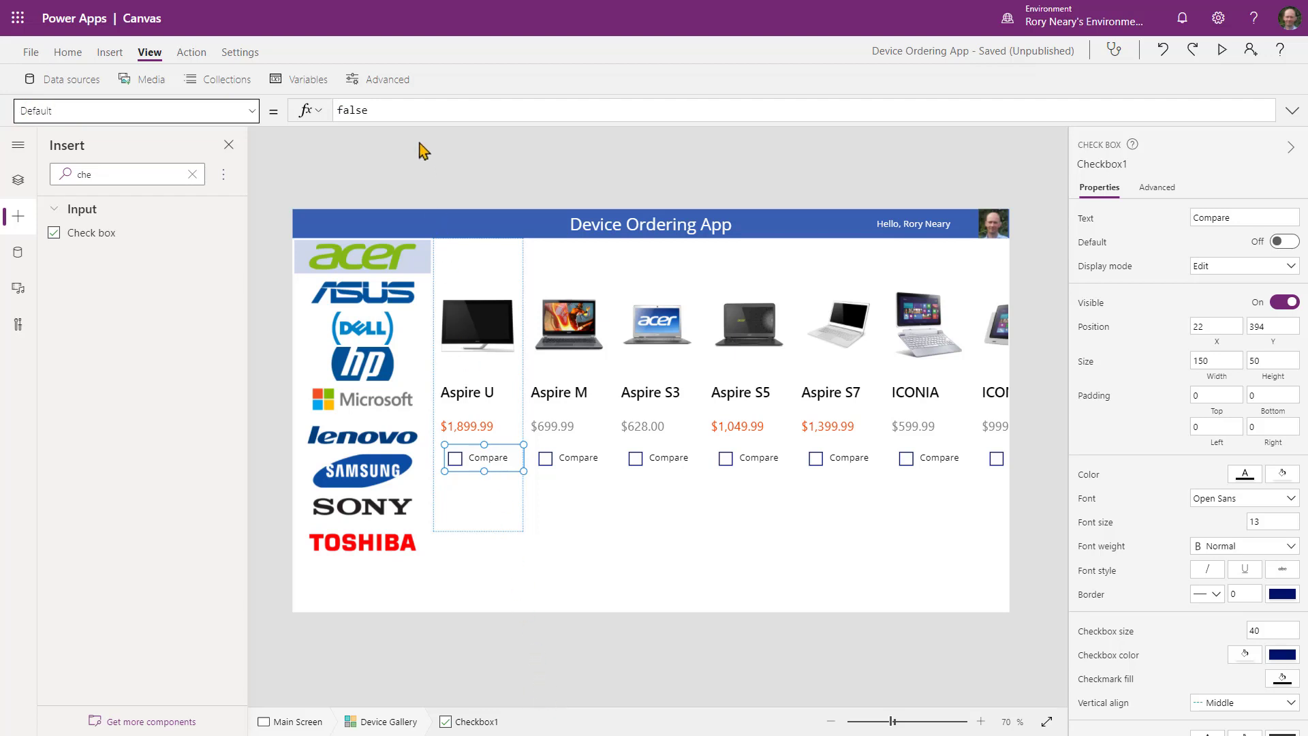
drag(399, 110, 329, 110)
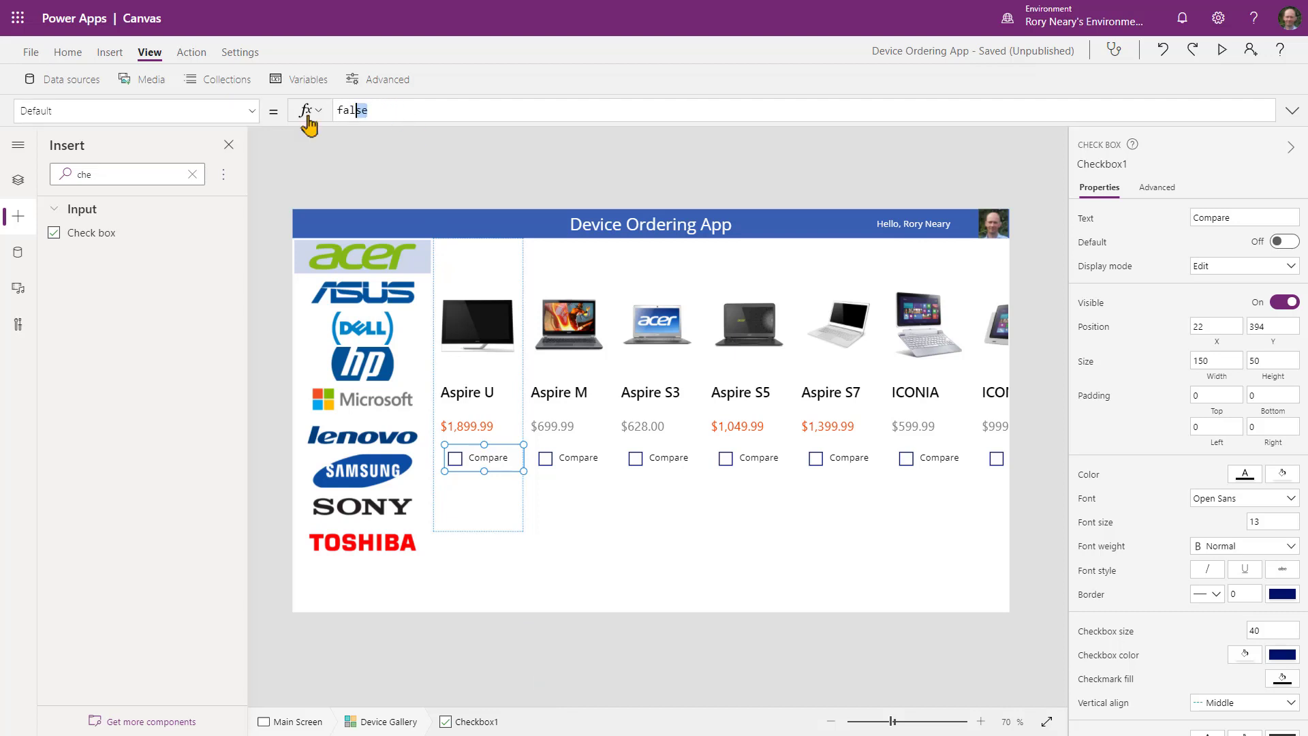
text(this)
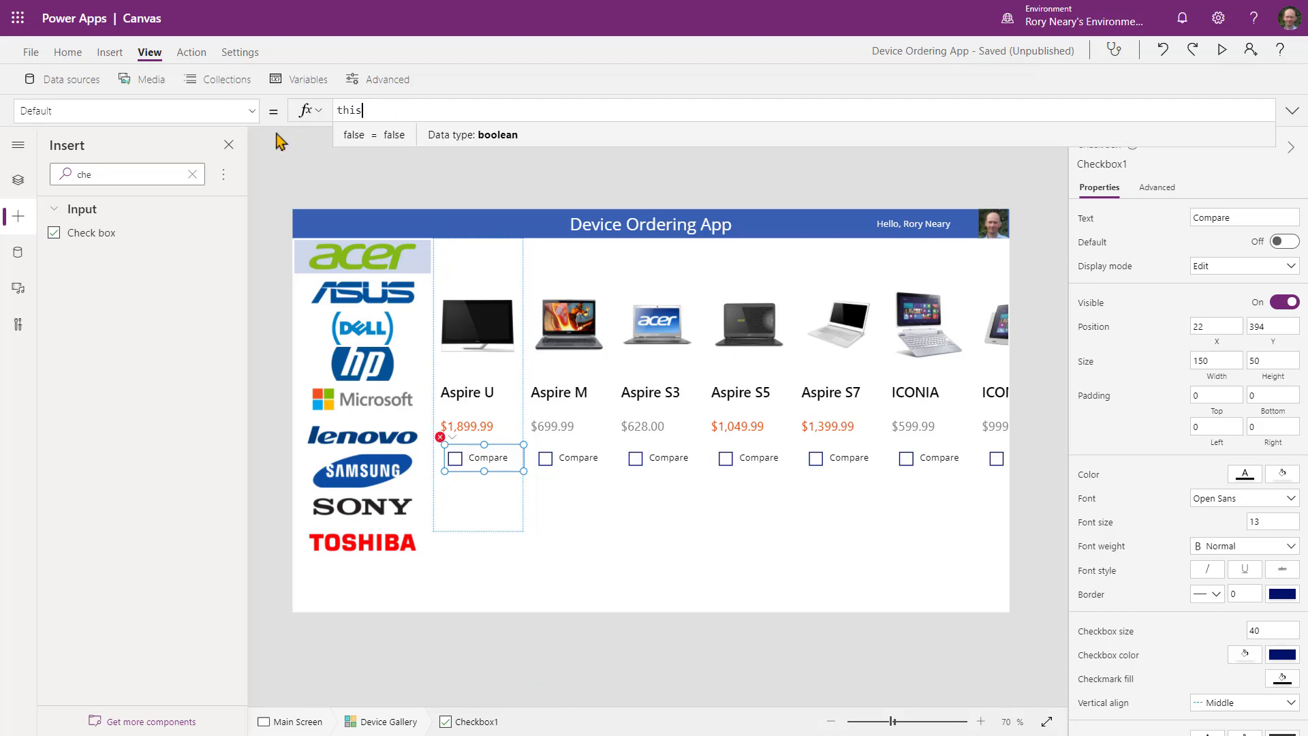
click(358, 139)
text(i)
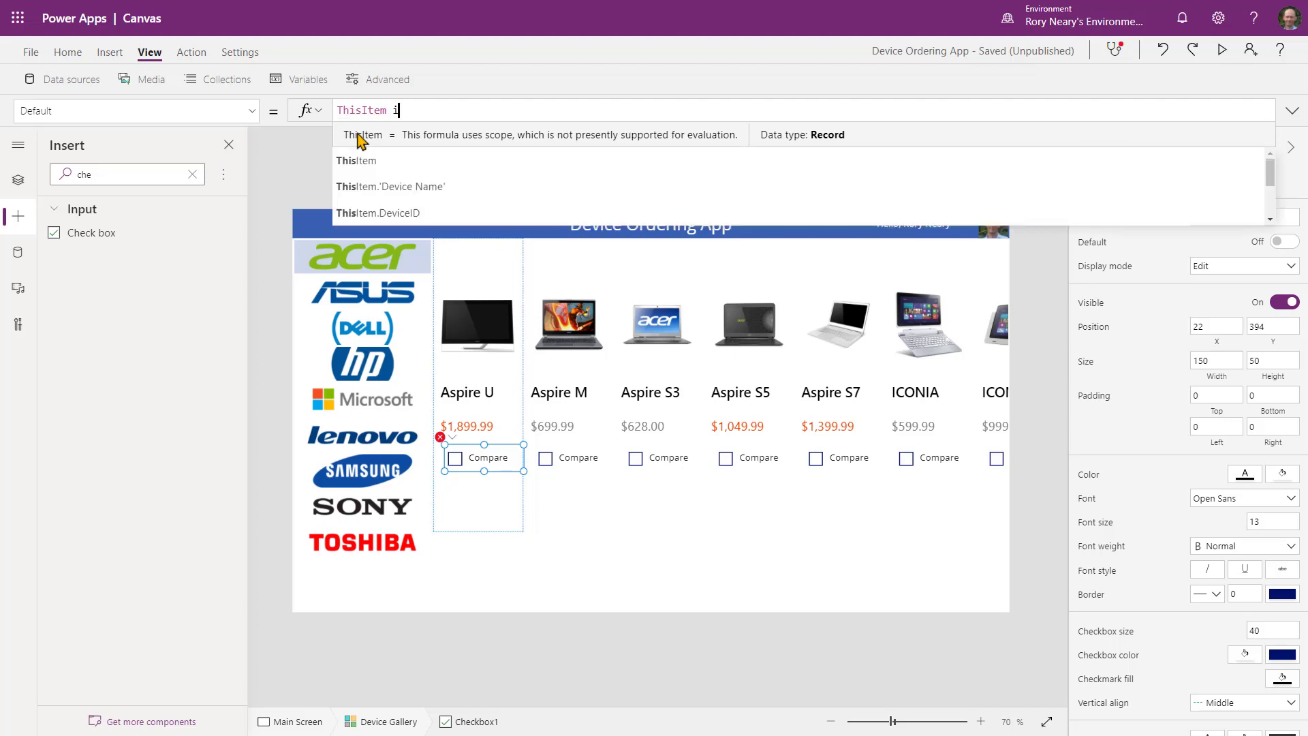
text(n oom)
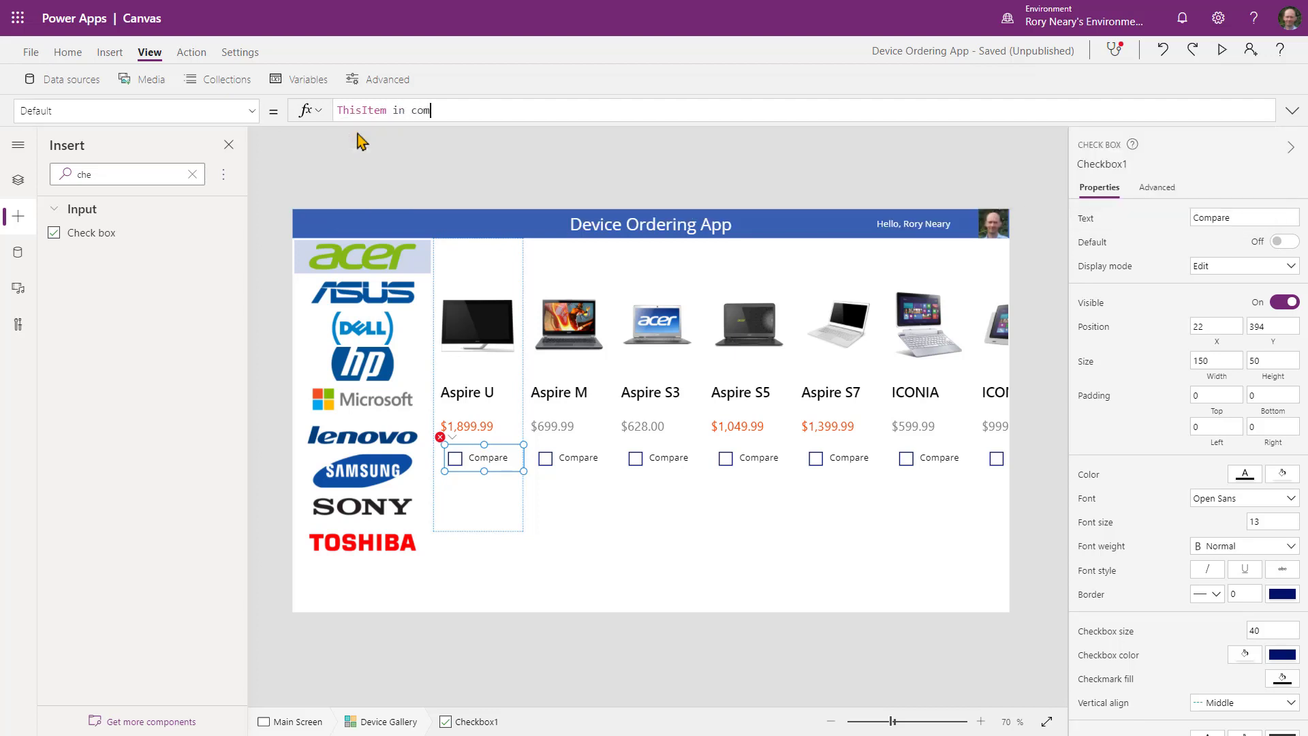
click(390, 189)
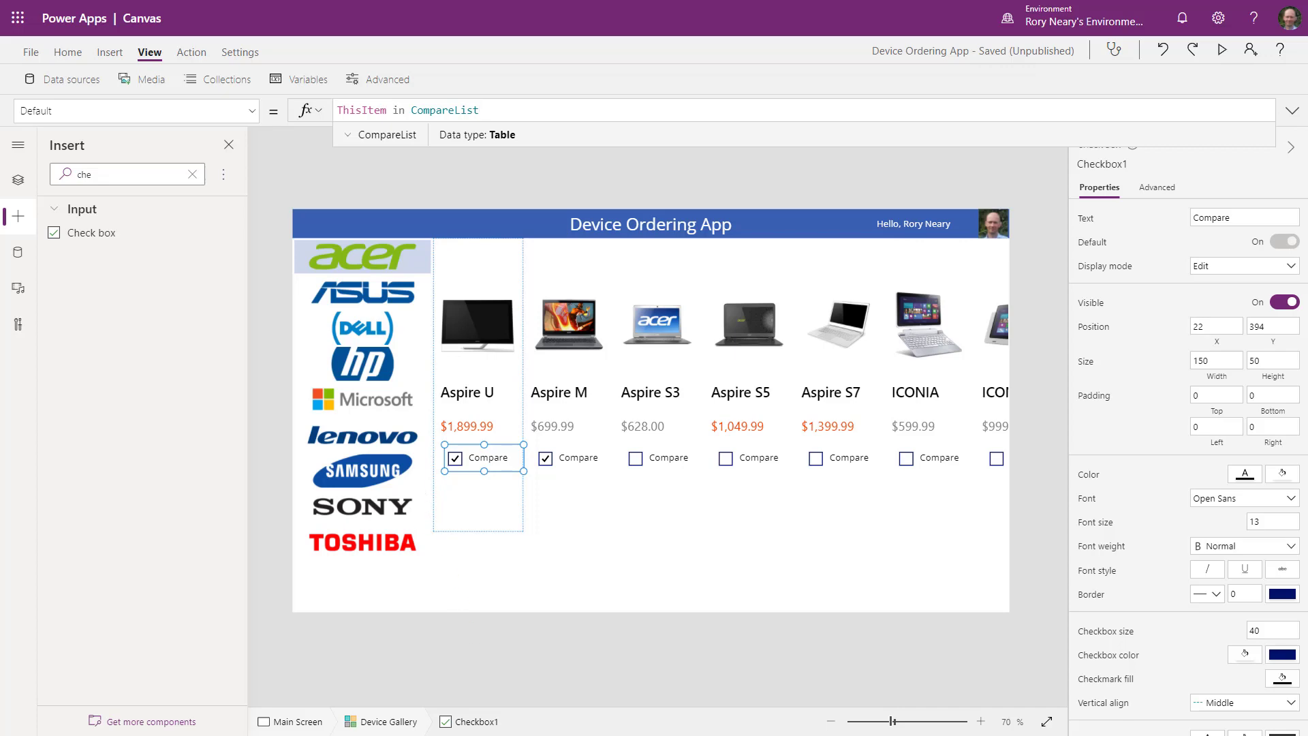
In the preview, tick Compare for the $499.00 Microsoft Surface and the $1,099.00 Samsung Series 7, and examine the CompareList collection.
click(1223, 51)
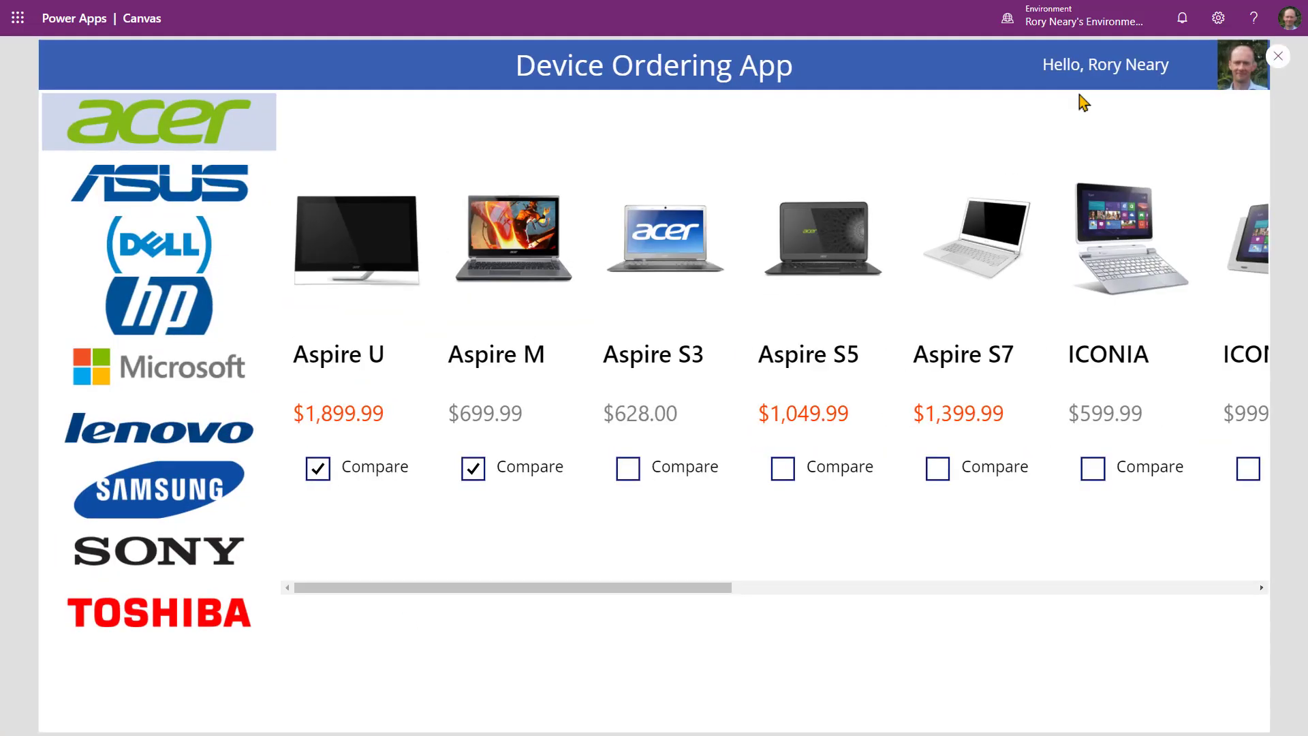
click(164, 379)
click(315, 470)
click(179, 505)
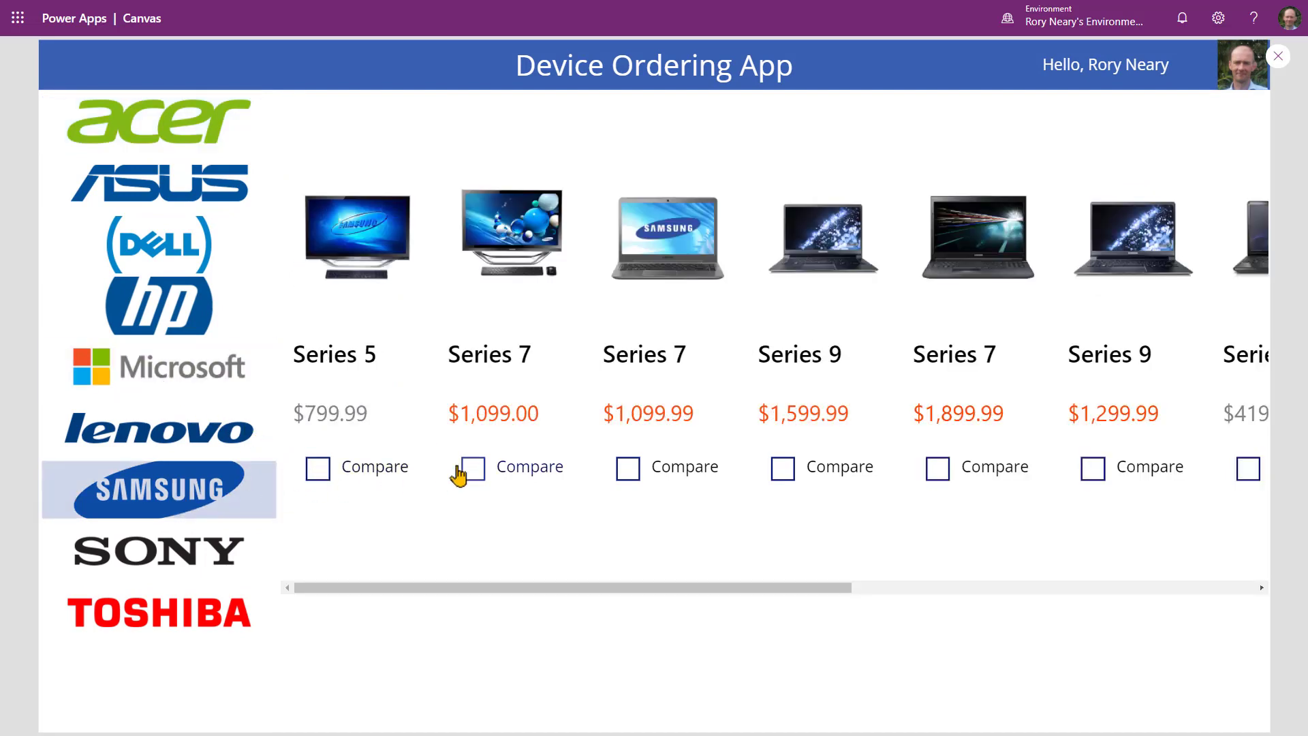
click(473, 468)
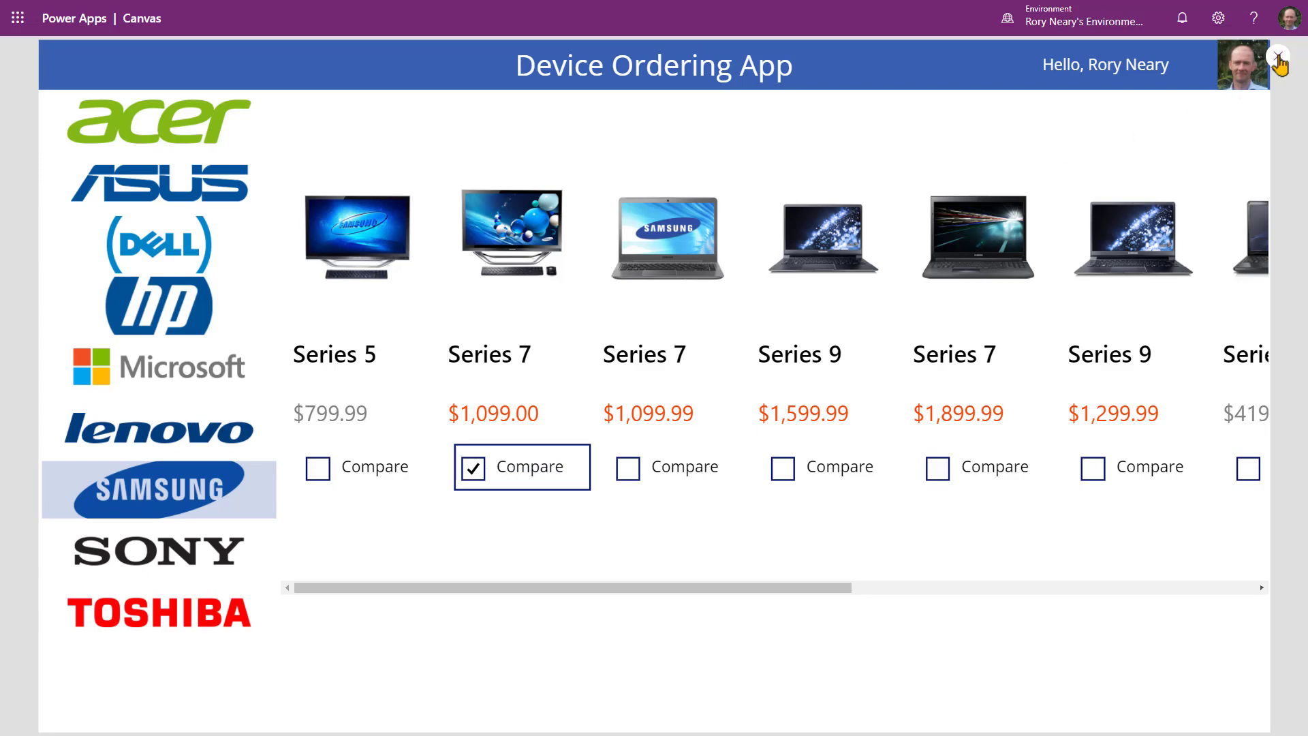
click(1278, 56)
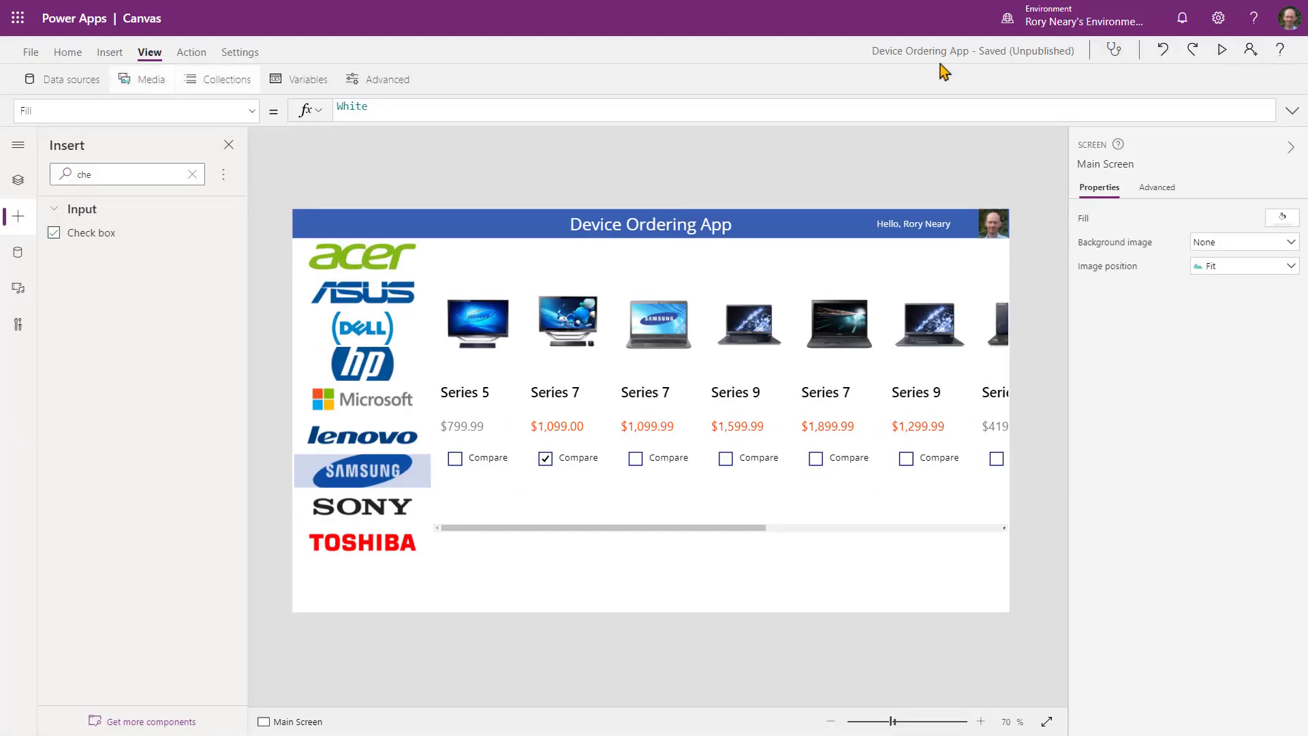
click(218, 85)
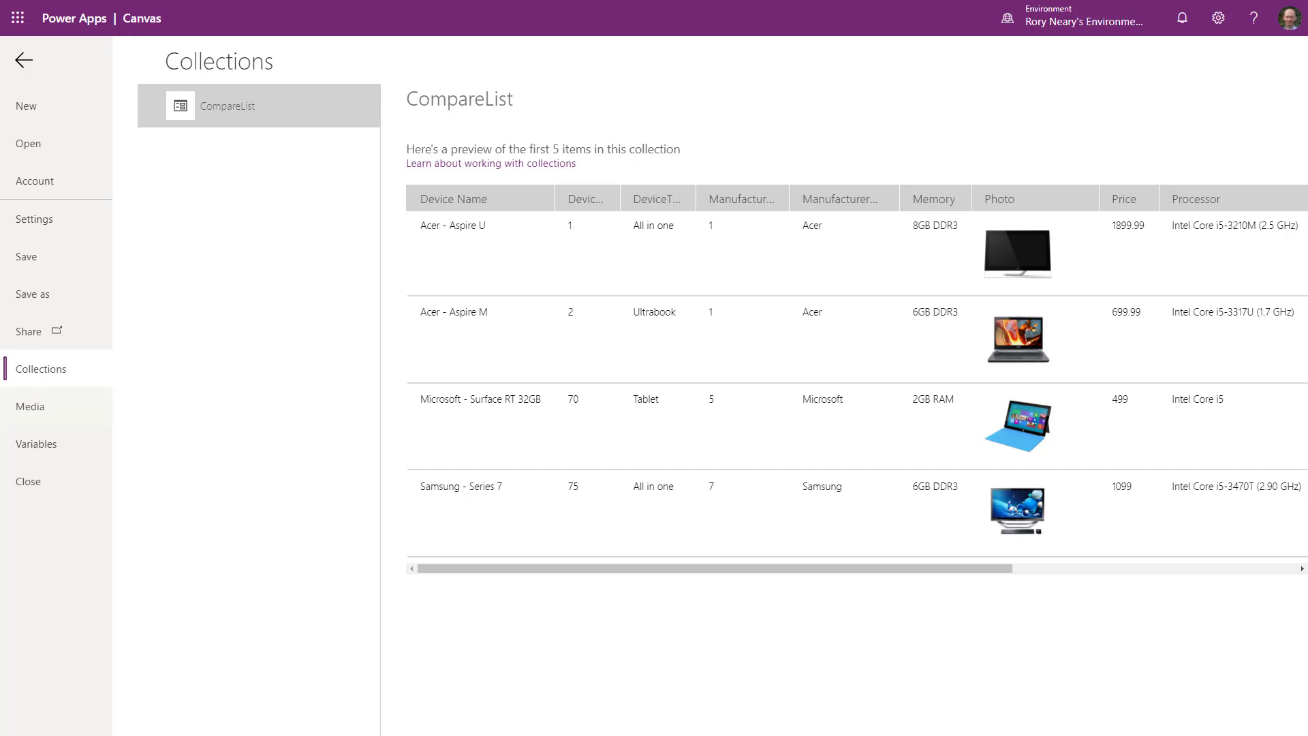
click(24, 60)
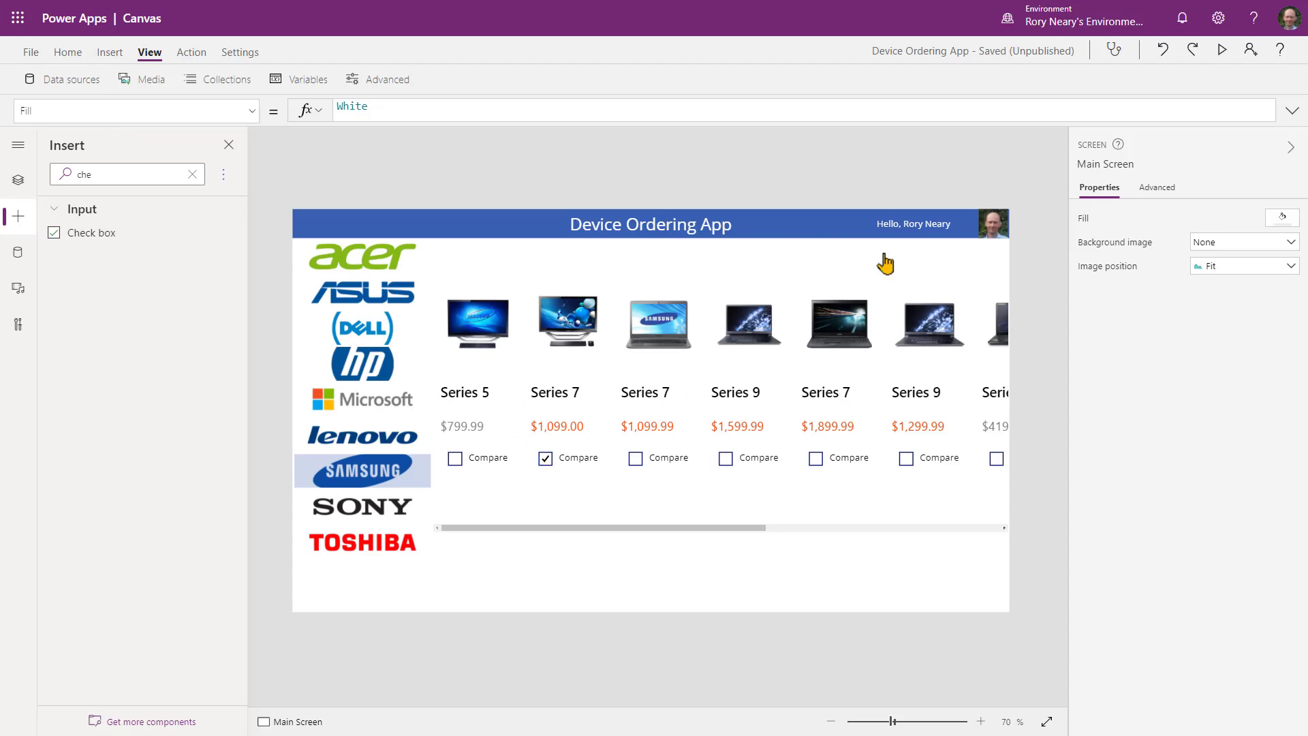
In the preview, untick Compare for the Samsung Series 7, Microsoft Surface, Aspire U and Aspire M, and examine the CompareList collection.
click(1222, 49)
click(474, 469)
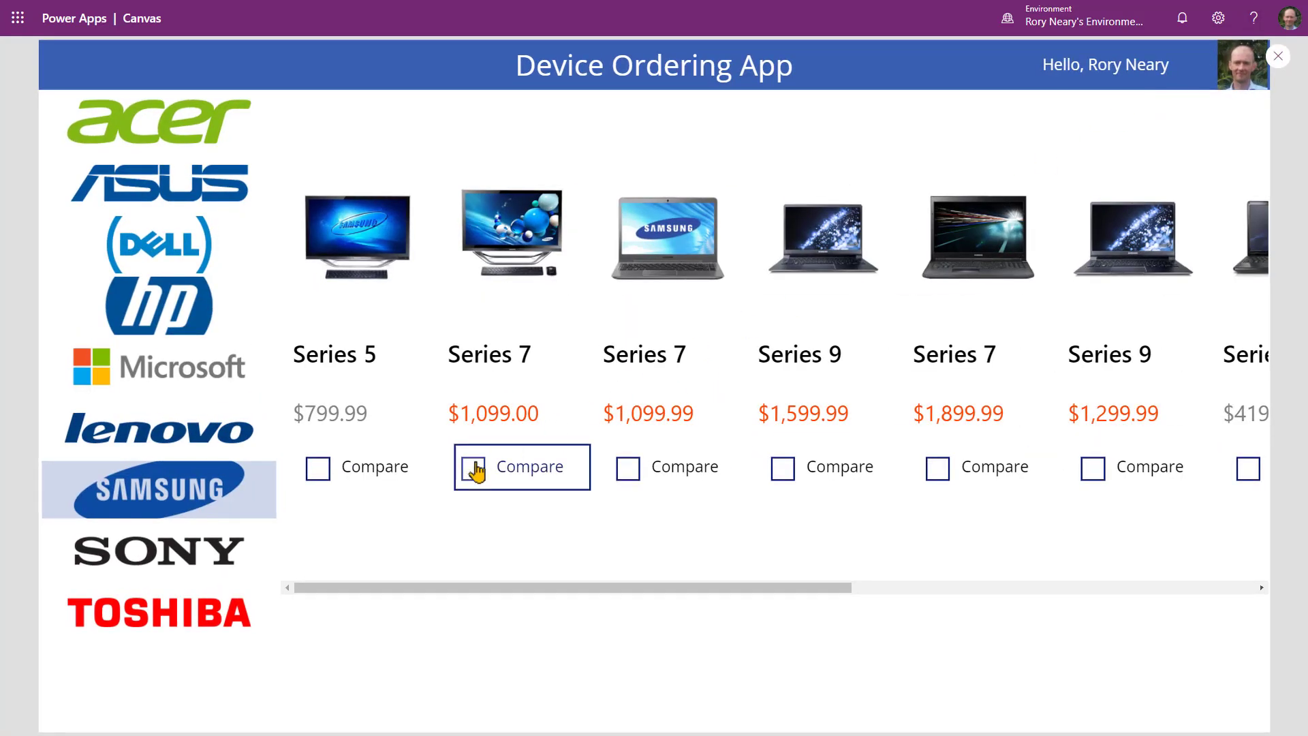
click(174, 379)
click(318, 469)
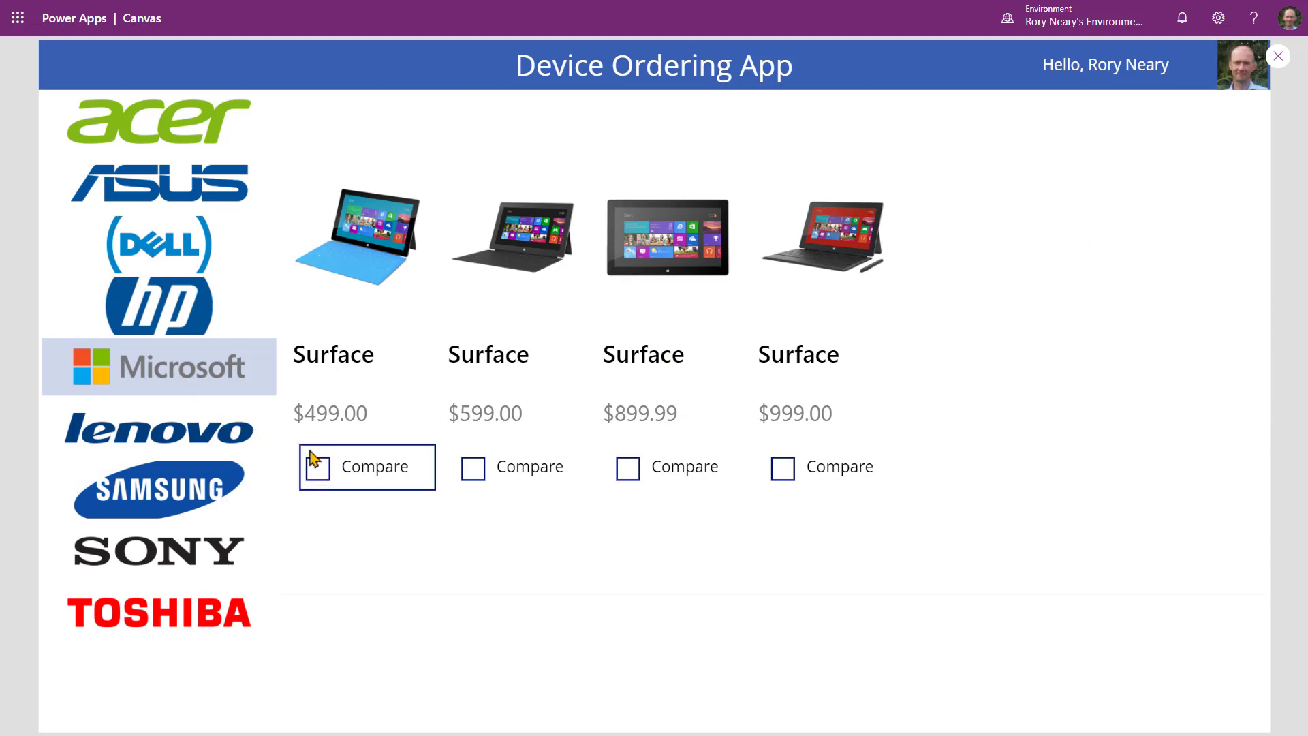
click(194, 122)
click(316, 471)
click(471, 469)
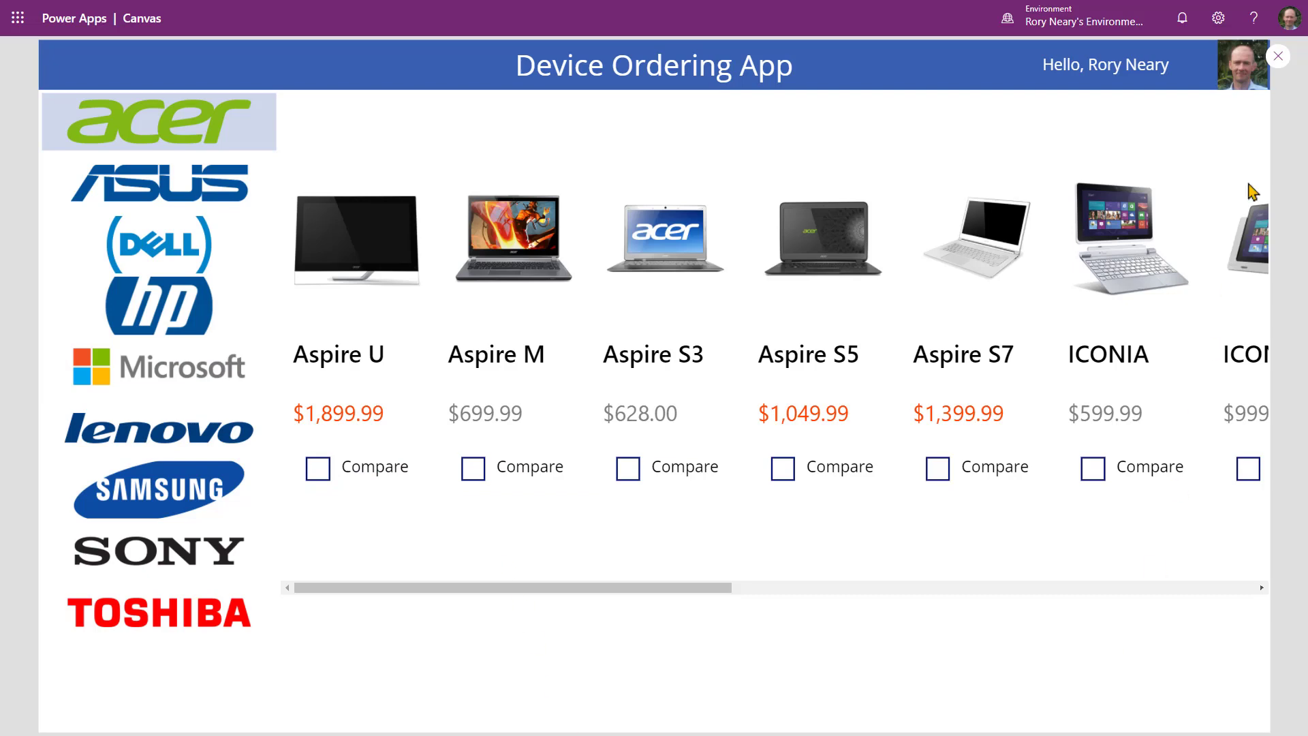
click(1278, 56)
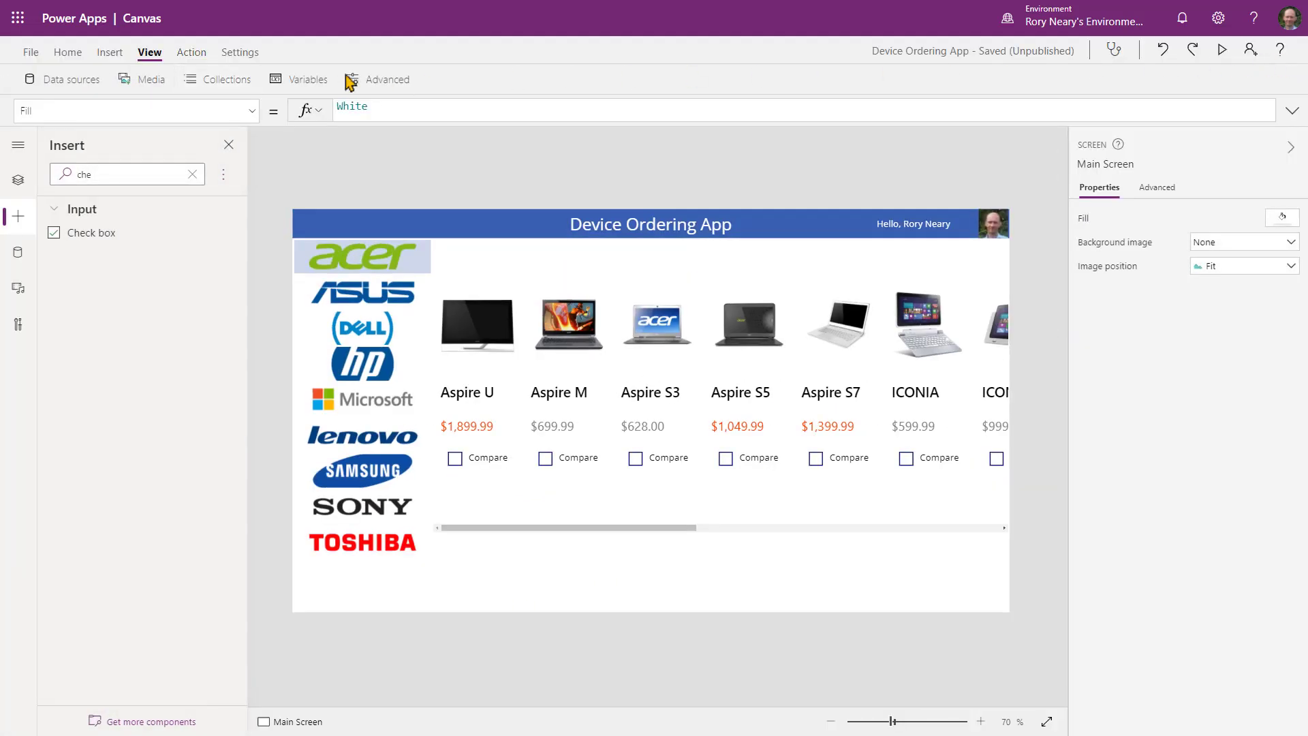
click(232, 79)
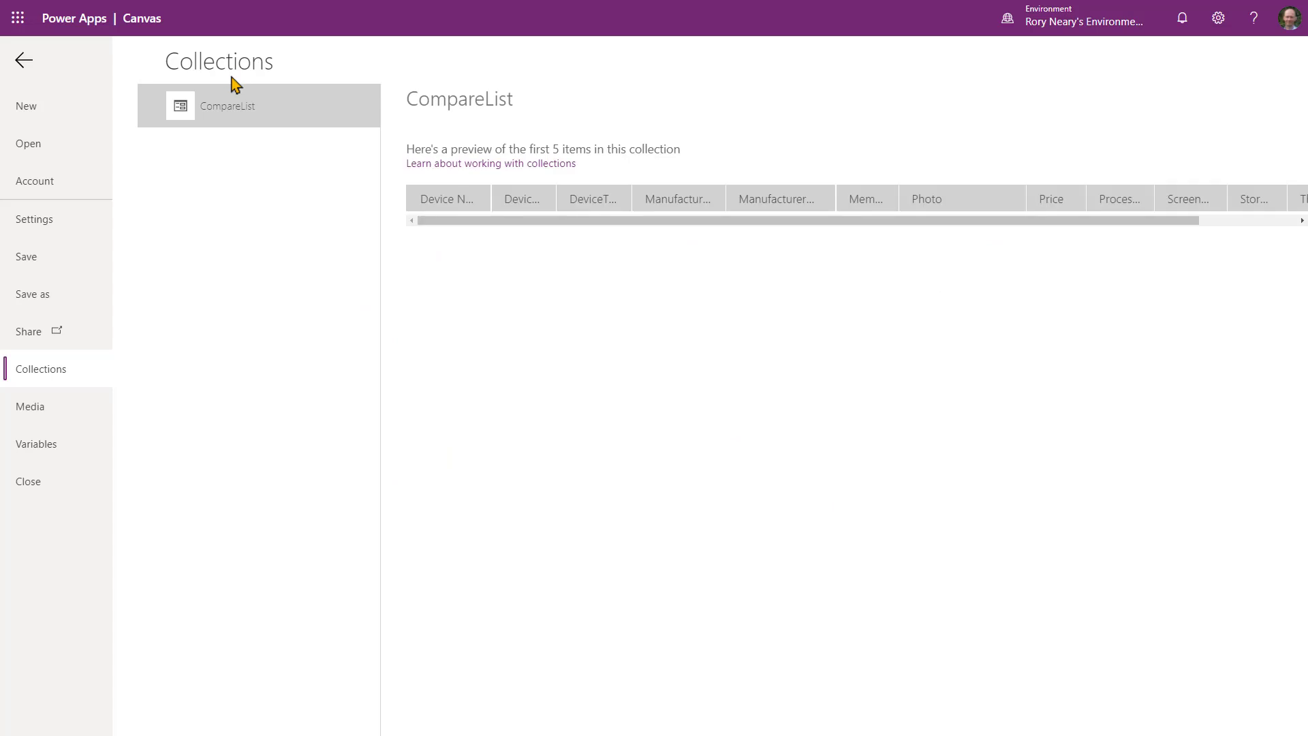
click(26, 63)
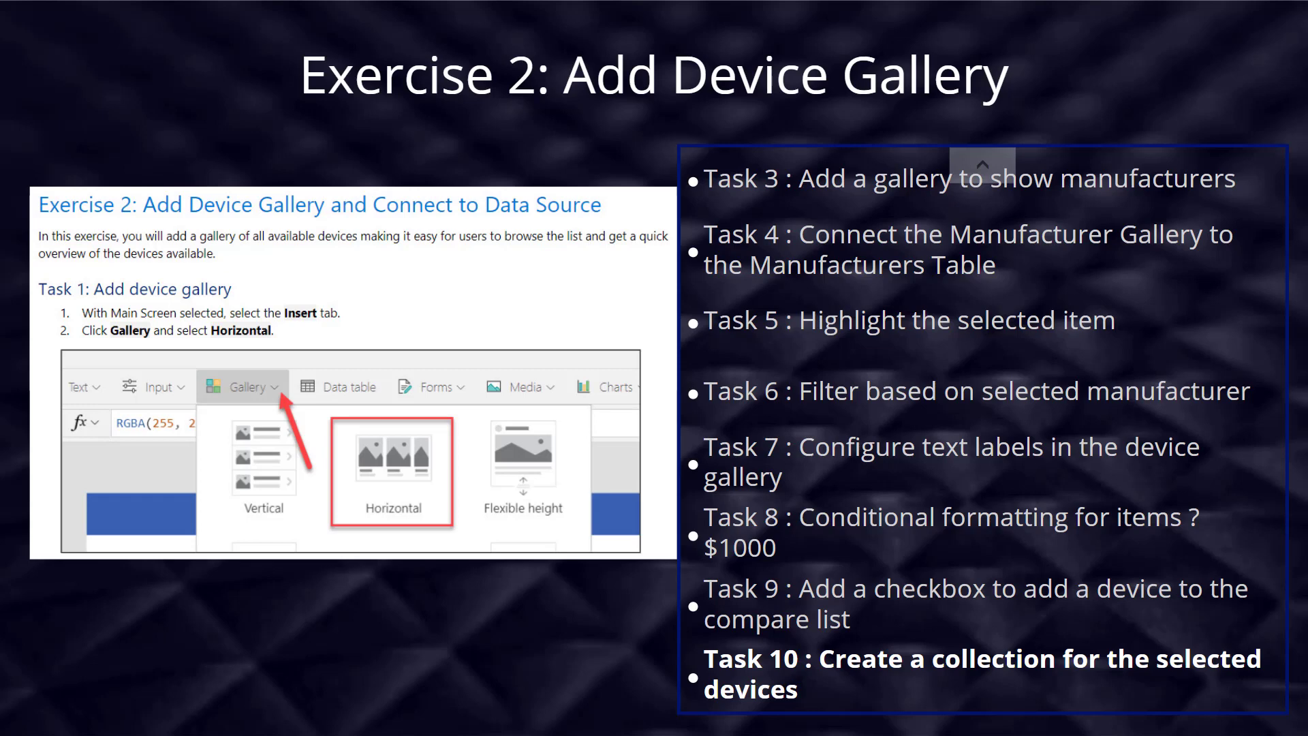
key(Right)
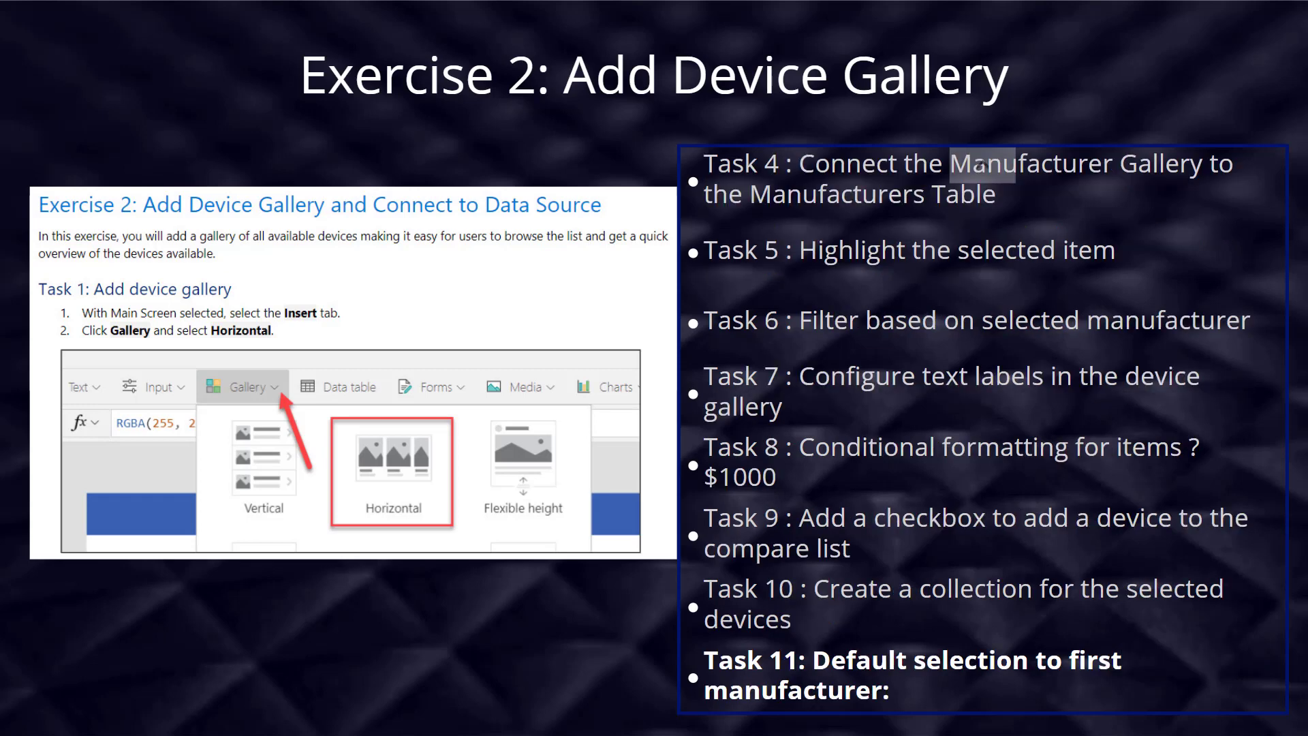